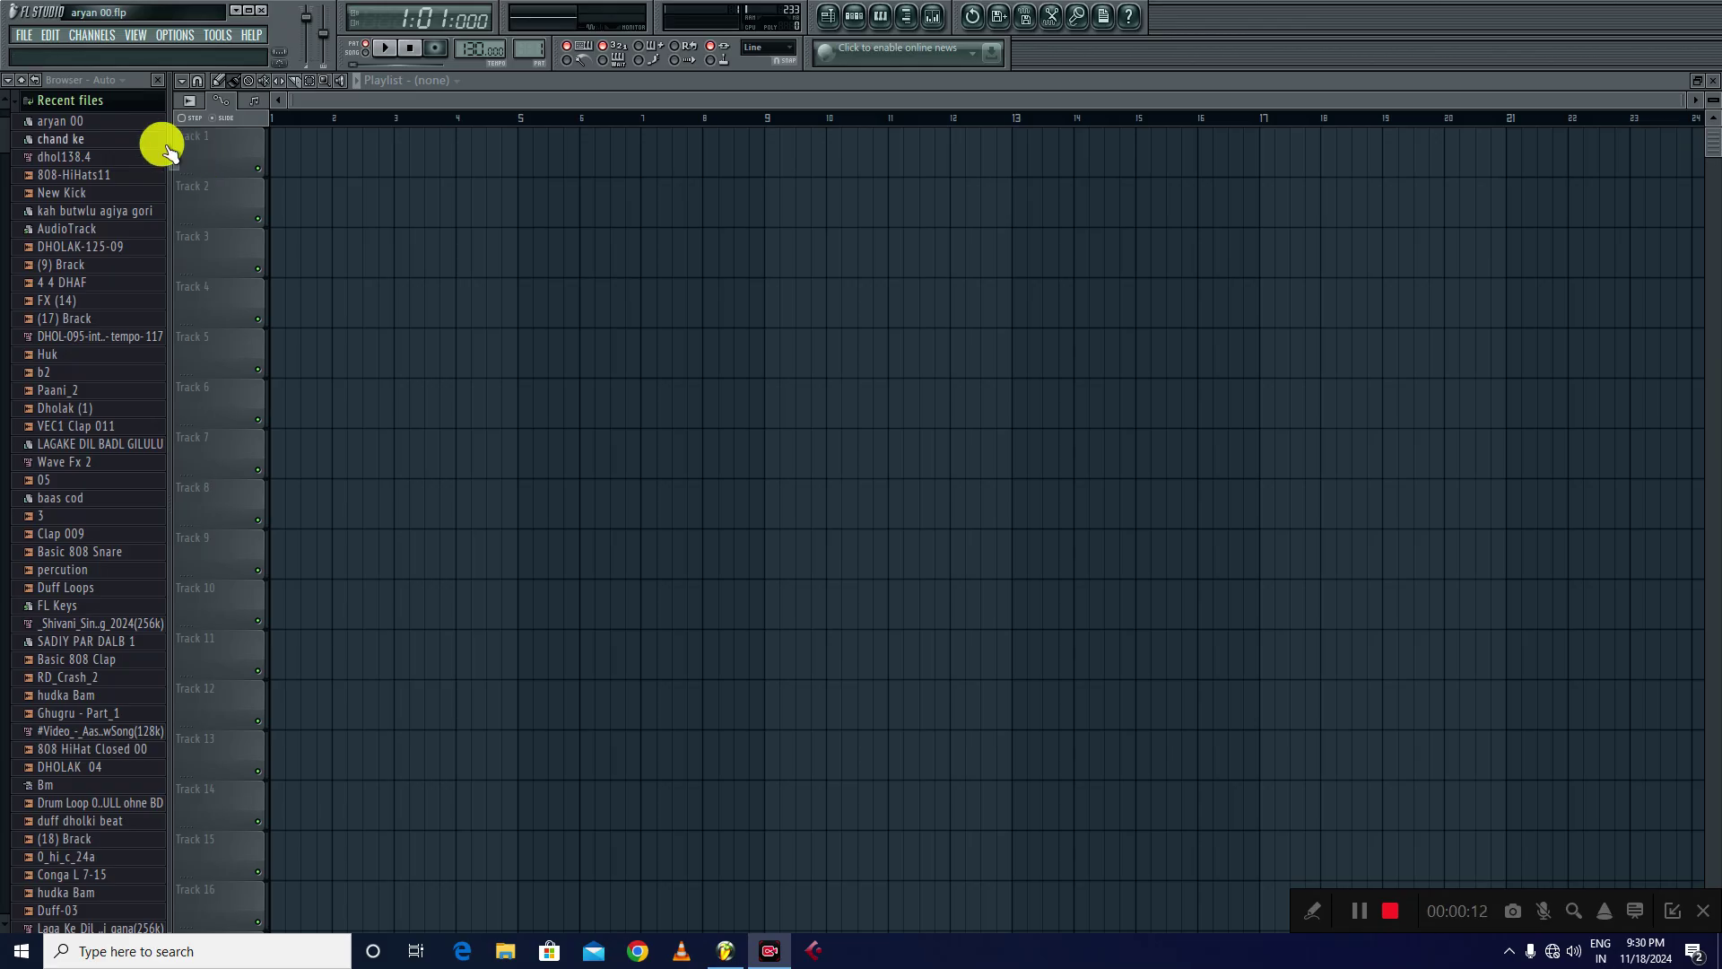
# - Set the tempo to 120 and lay New Kick clips on every beat of Track 1 from bar 4 through bar 8
pyautogui.click(477, 51)
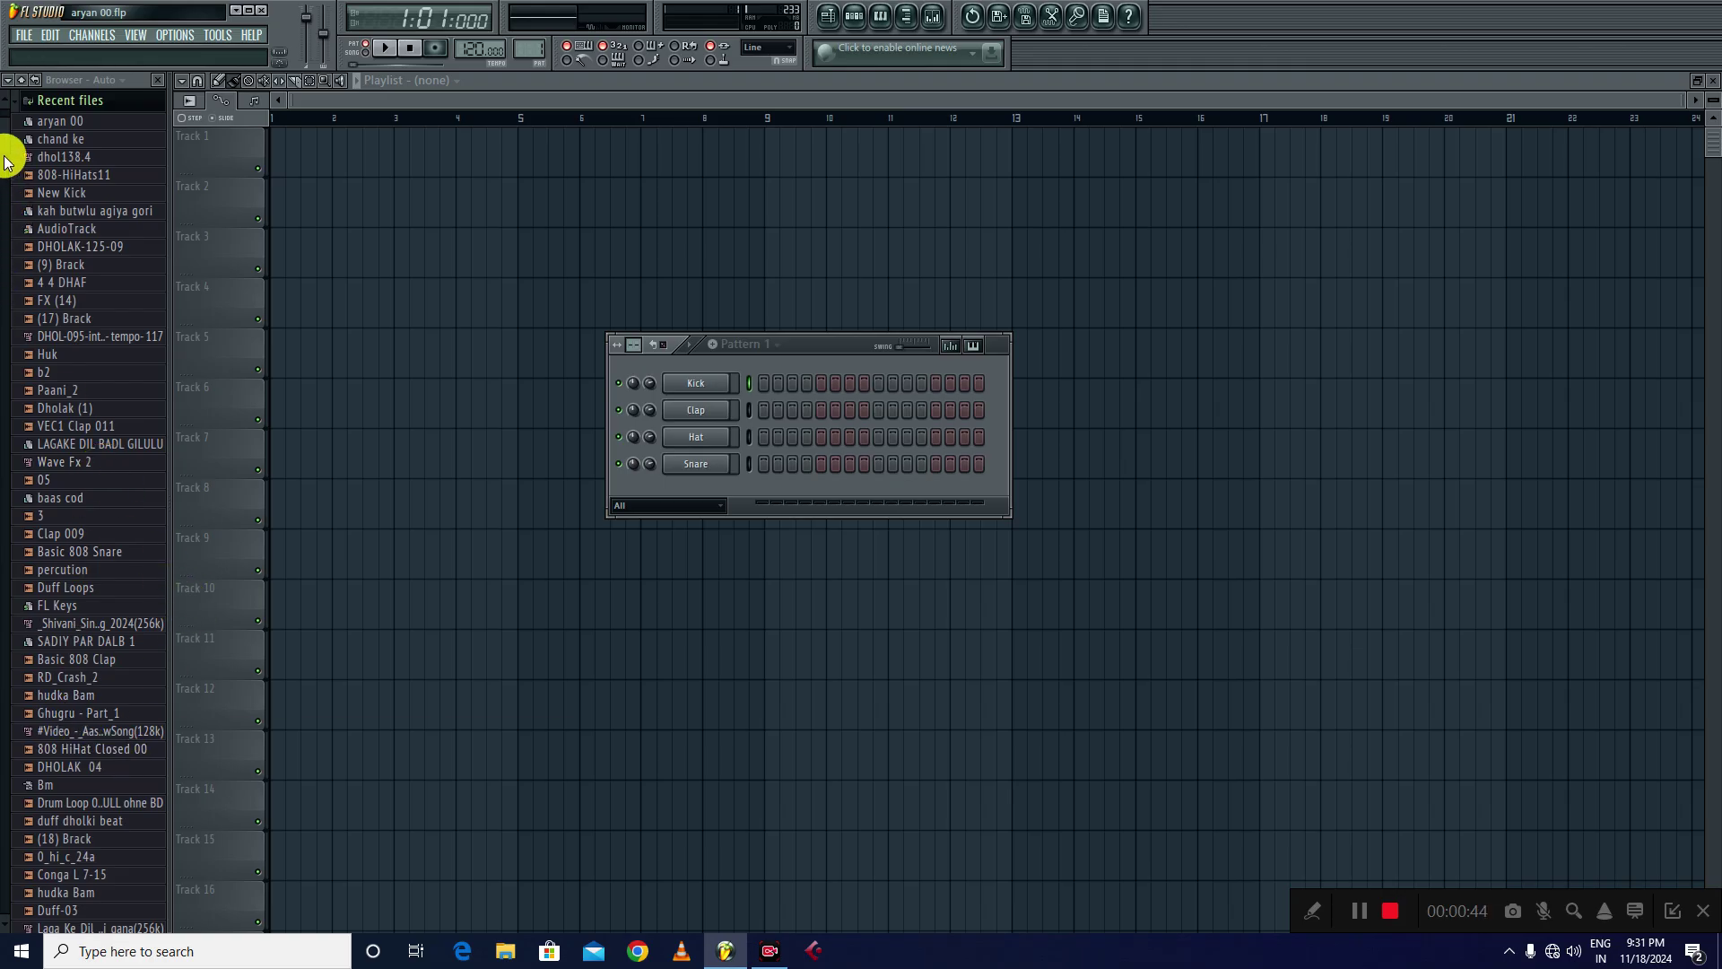
pyautogui.moveTo(7, 154)
pyautogui.mouseDown()
pyautogui.moveTo(7, 235)
pyautogui.moveTo(7, 134)
pyautogui.moveTo(3, 148)
pyautogui.mouseUp()
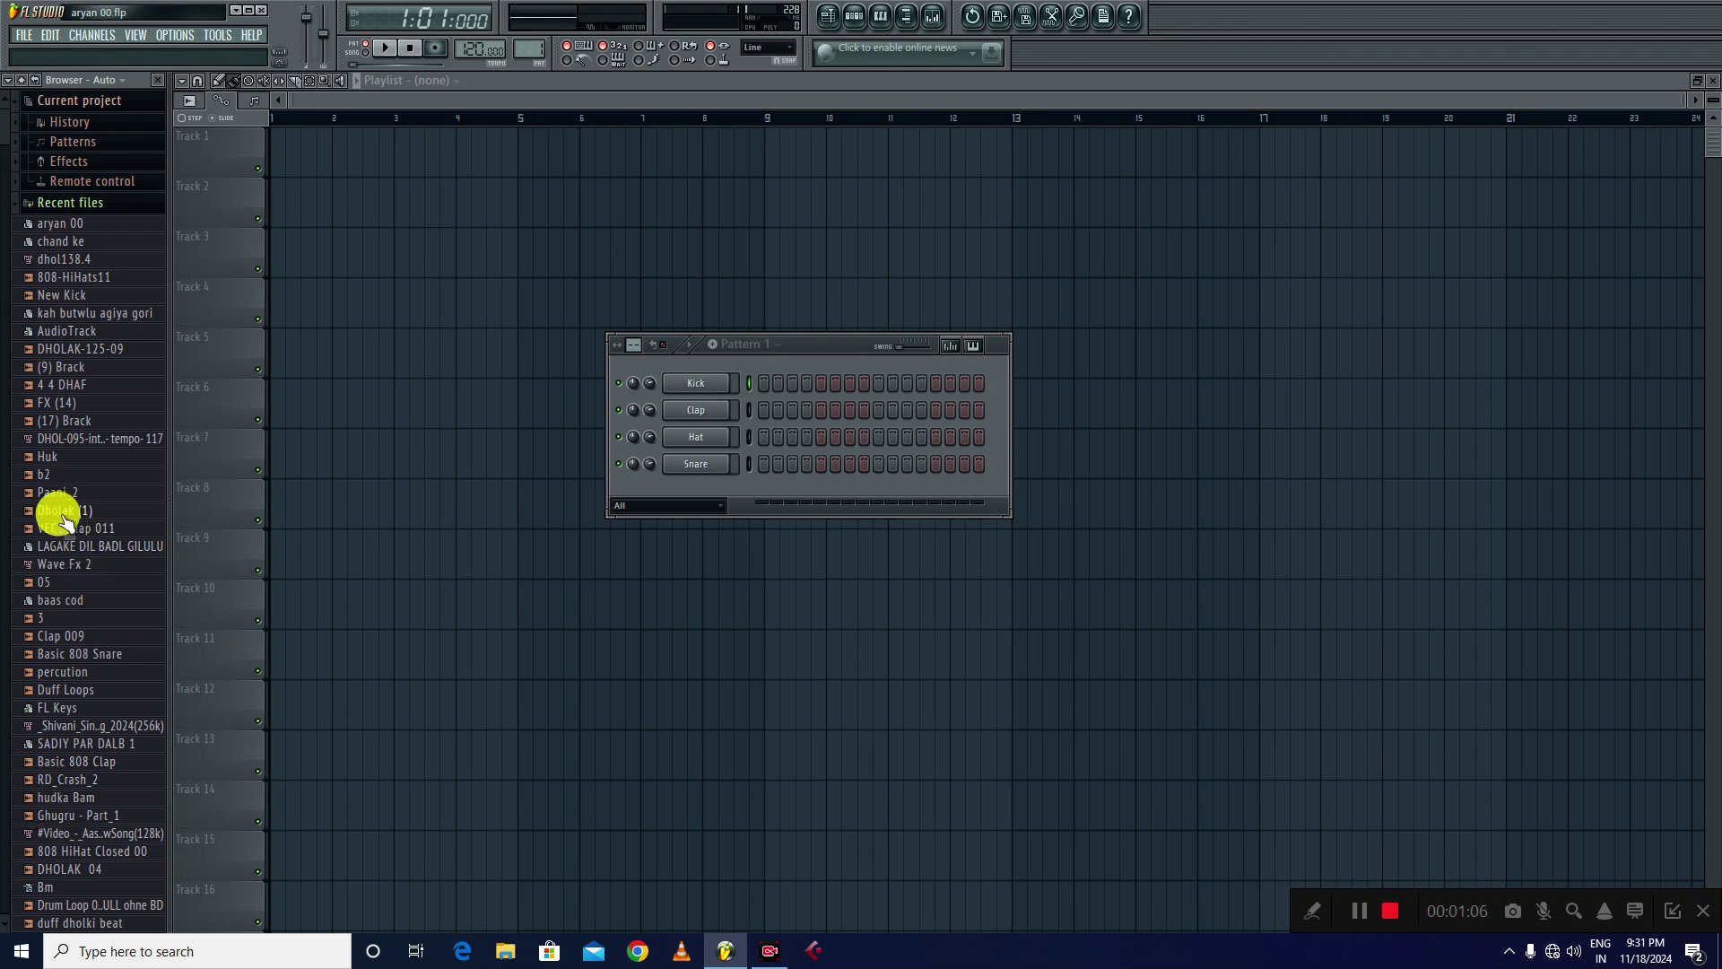
pyautogui.click(49, 298)
pyautogui.moveTo(42, 288)
pyautogui.mouseDown()
pyautogui.moveTo(560, 148)
pyautogui.moveTo(457, 128)
pyautogui.moveTo(1064, 160)
pyautogui.moveTo(770, 162)
pyautogui.mouseUp()
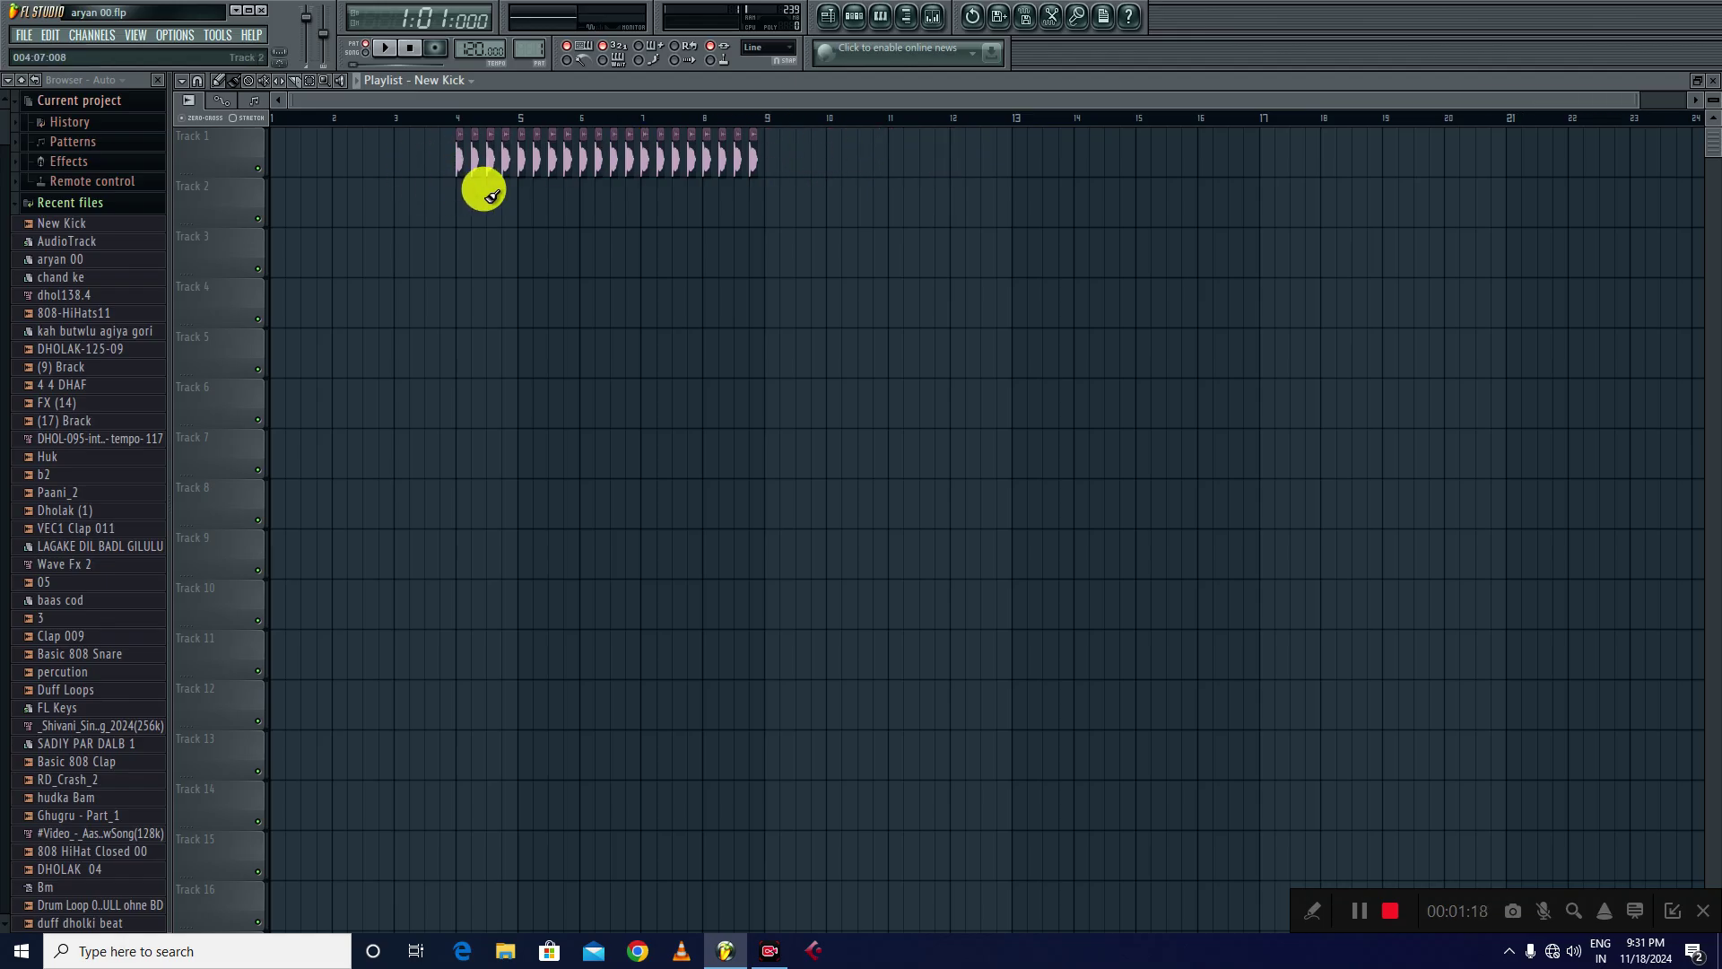
# - Place eight 808-HiHats11 clips on Track 2 across bar 4, spaced half a beat apart and starting with the first kick
pyautogui.moveTo(1638, 97)
pyautogui.mouseDown()
pyautogui.moveTo(620, 101)
pyautogui.moveTo(668, 89)
pyautogui.mouseUp()
pyautogui.moveTo(542, 188)
pyautogui.mouseDown()
pyautogui.moveTo(766, 219)
pyautogui.moveTo(563, 215)
pyautogui.mouseUp()
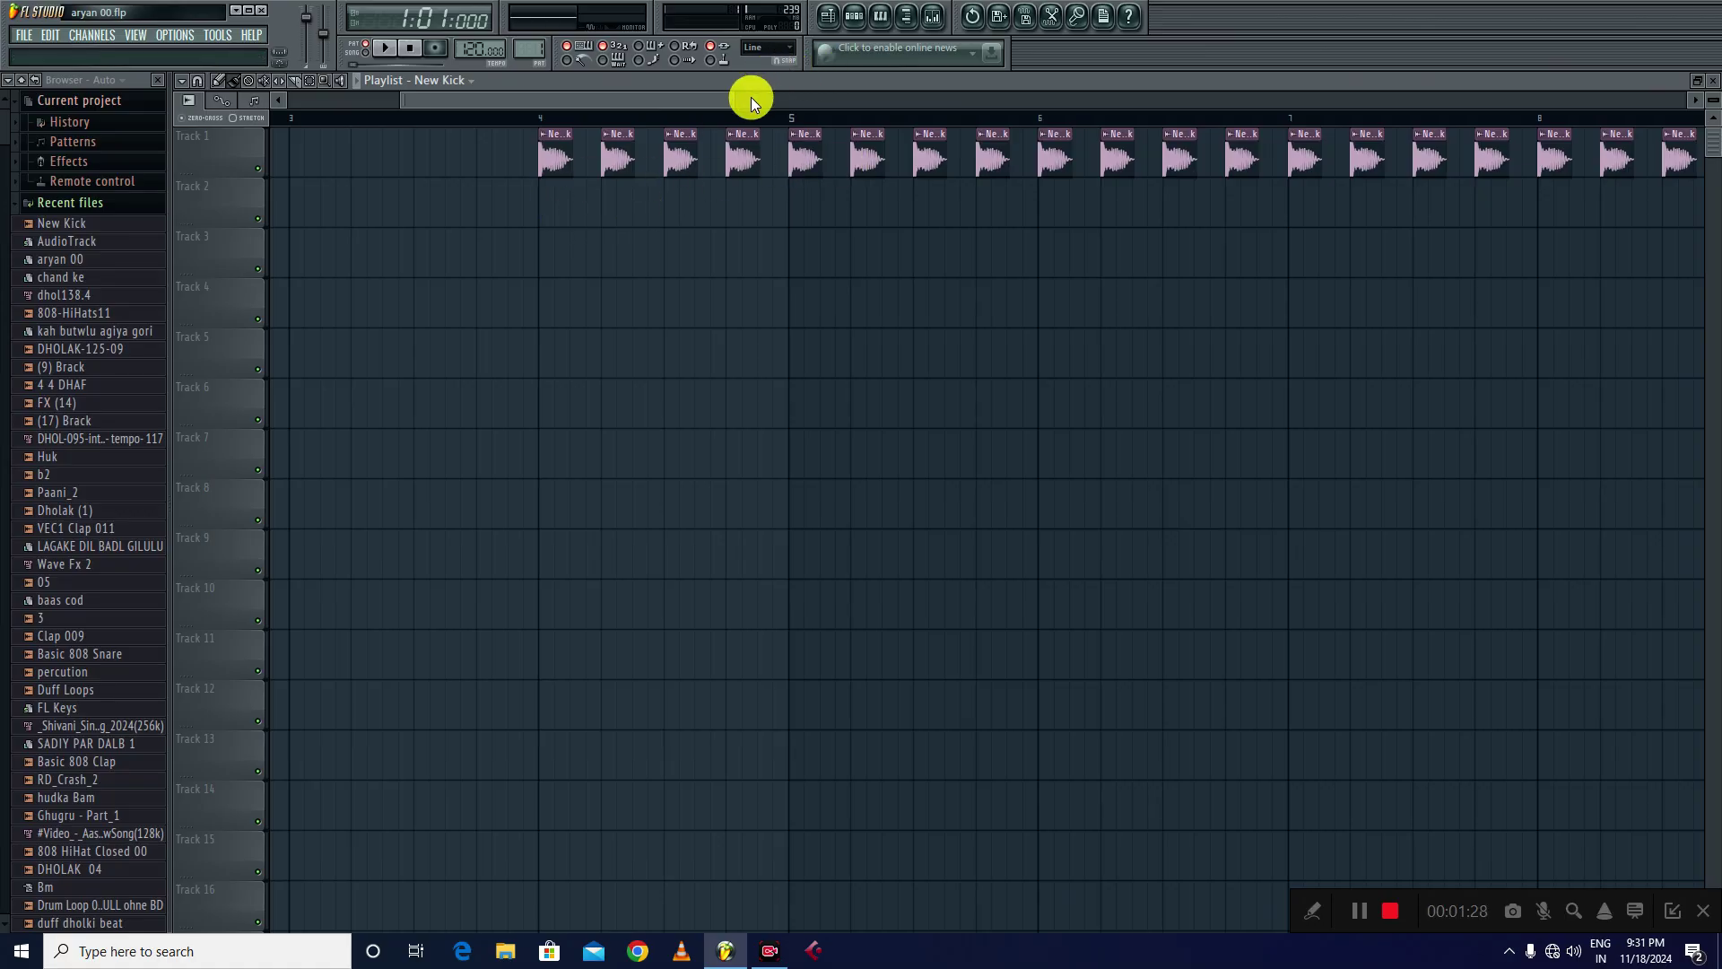
pyautogui.moveTo(734, 101); pyautogui.dragTo(1605, 104)
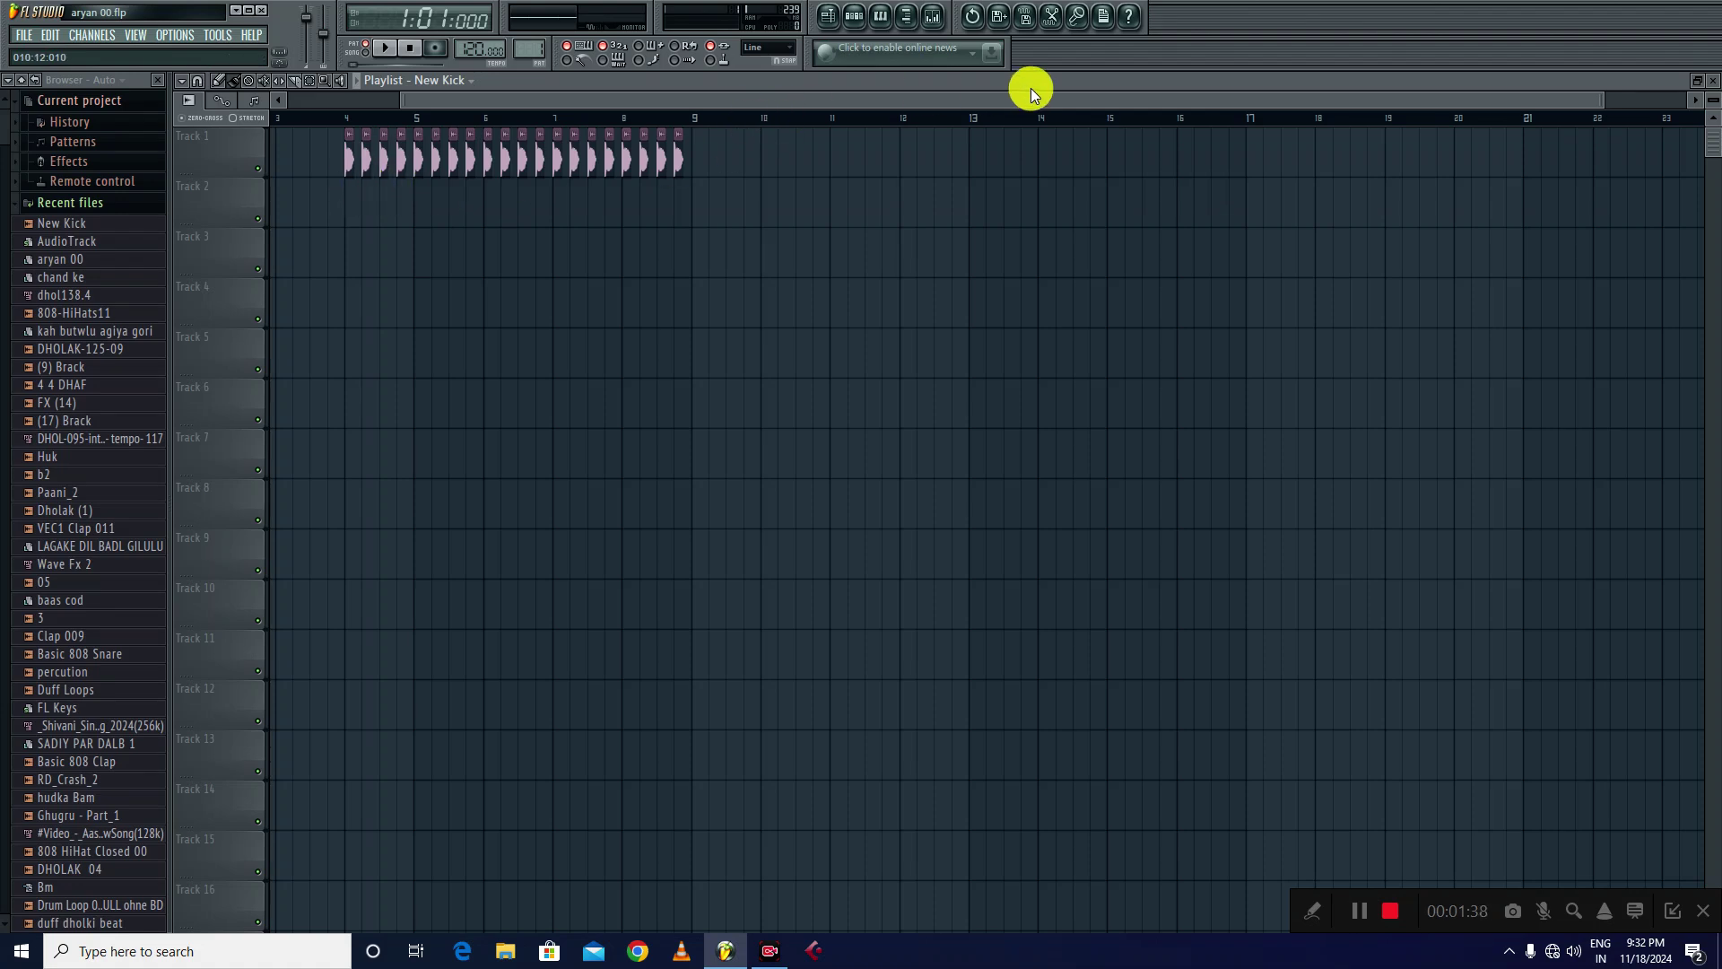
pyautogui.moveTo(1603, 93); pyautogui.dragTo(599, 106)
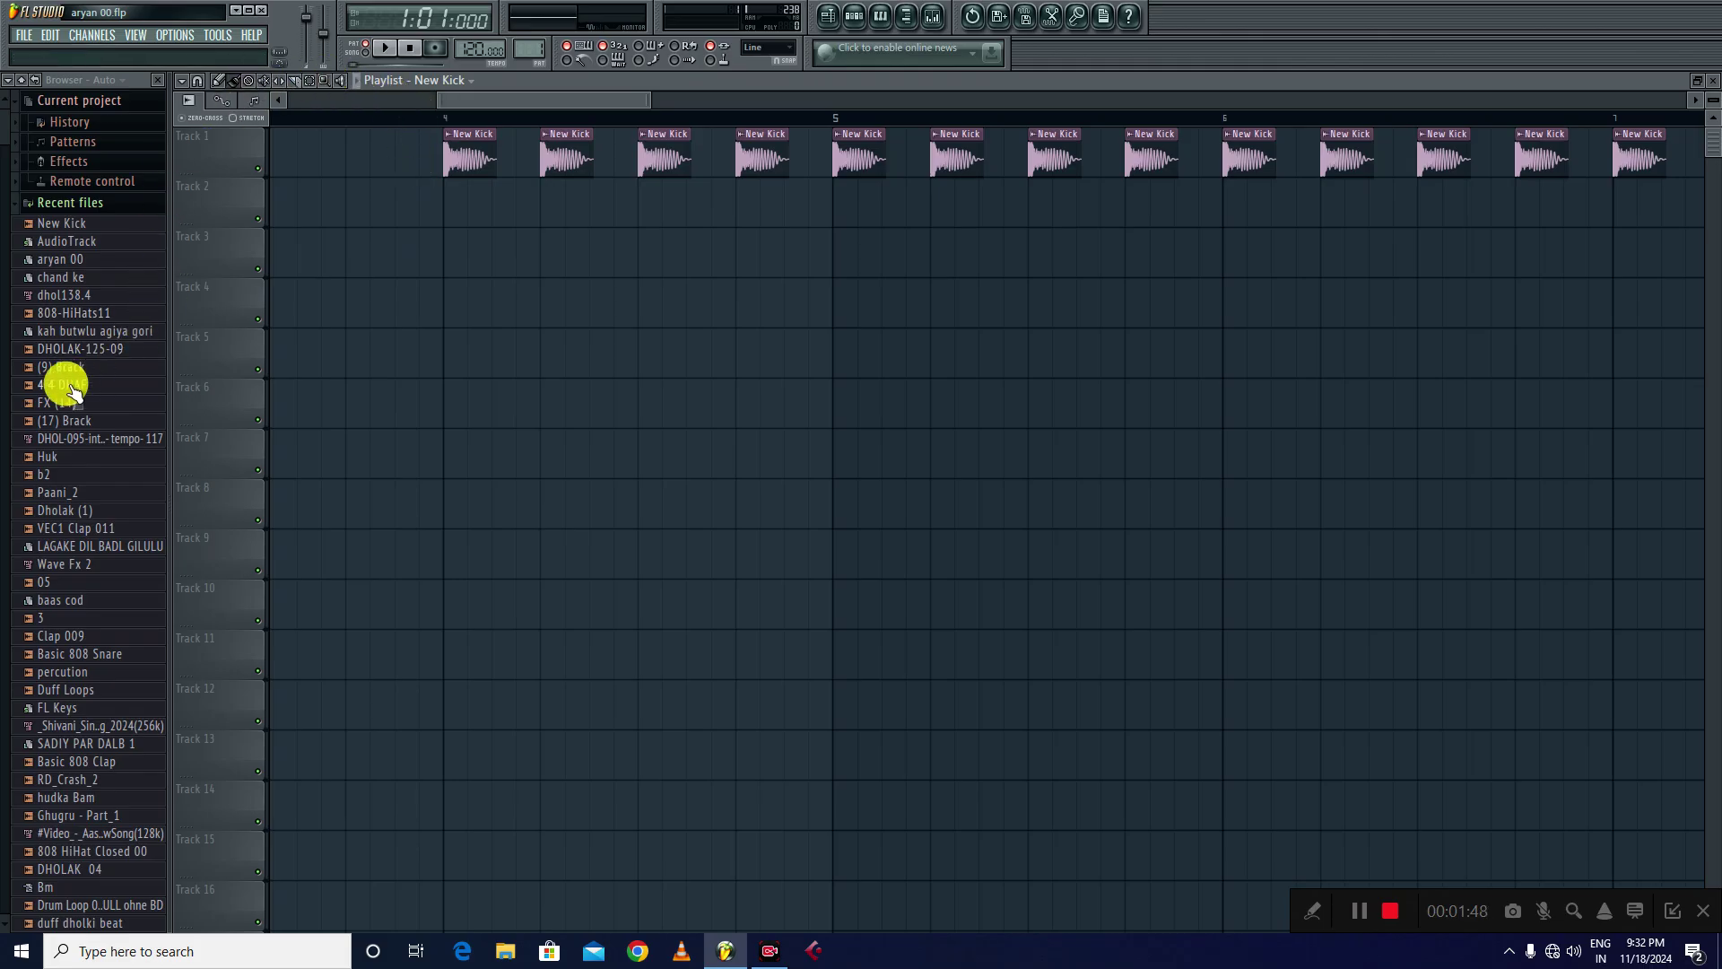
pyautogui.moveTo(51, 313); pyautogui.dragTo(497, 200)
pyautogui.rightClick(492, 200)
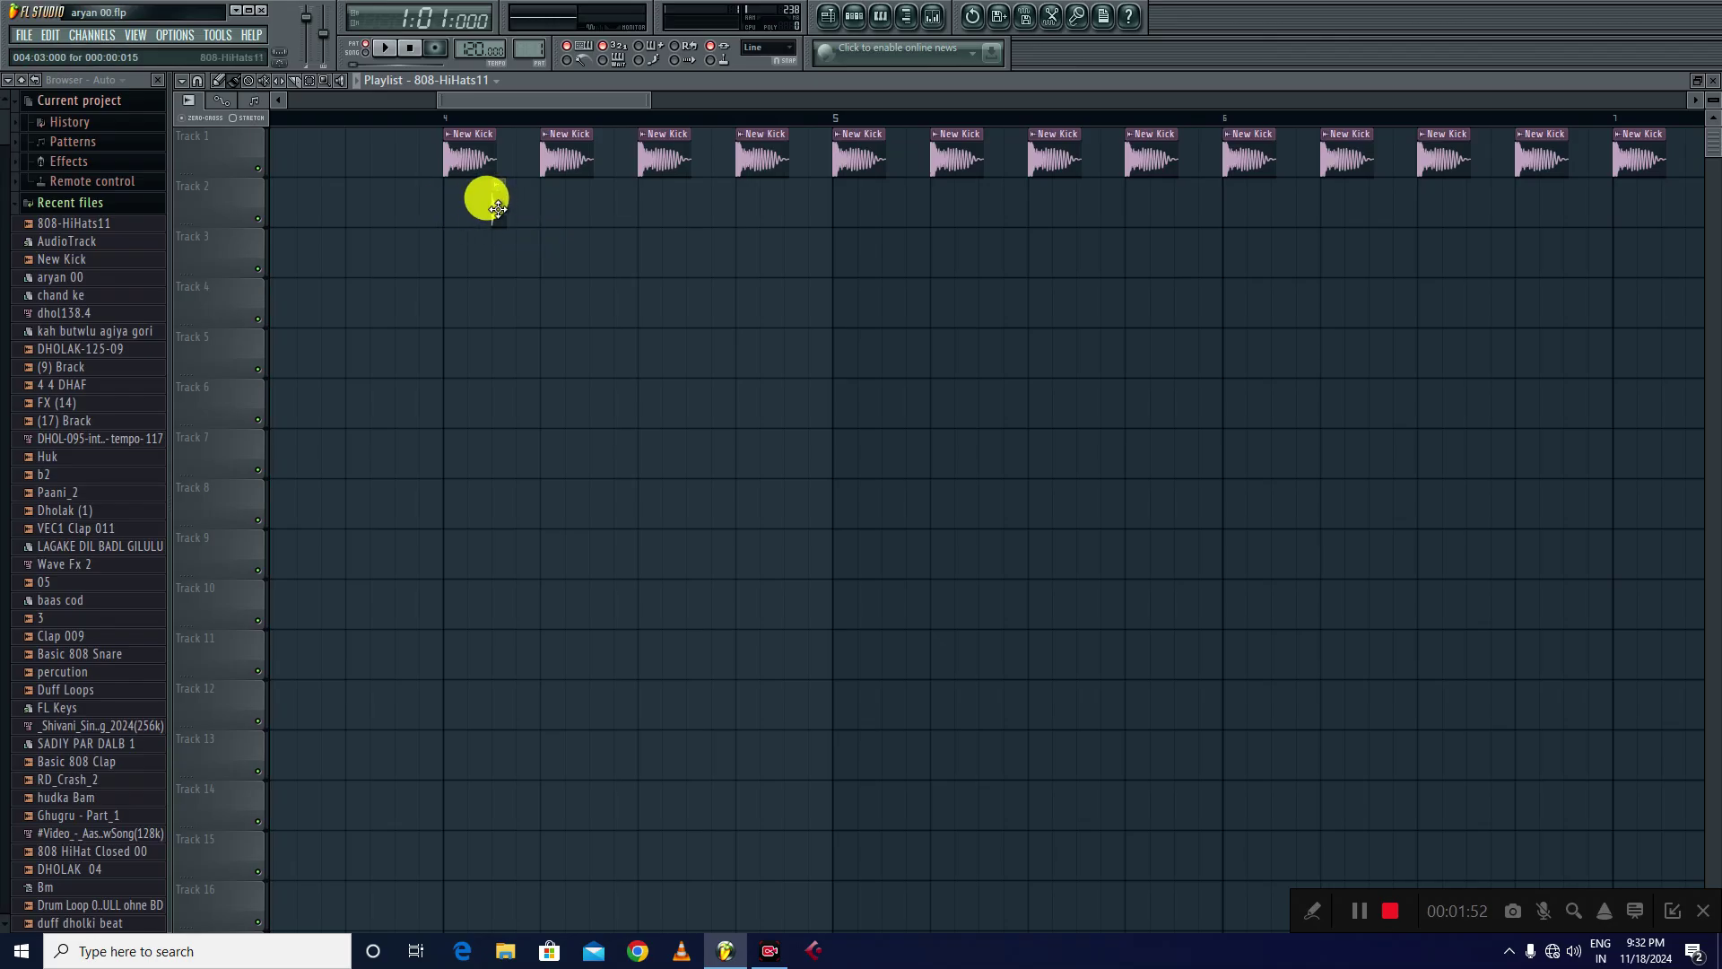
pyautogui.click(450, 203)
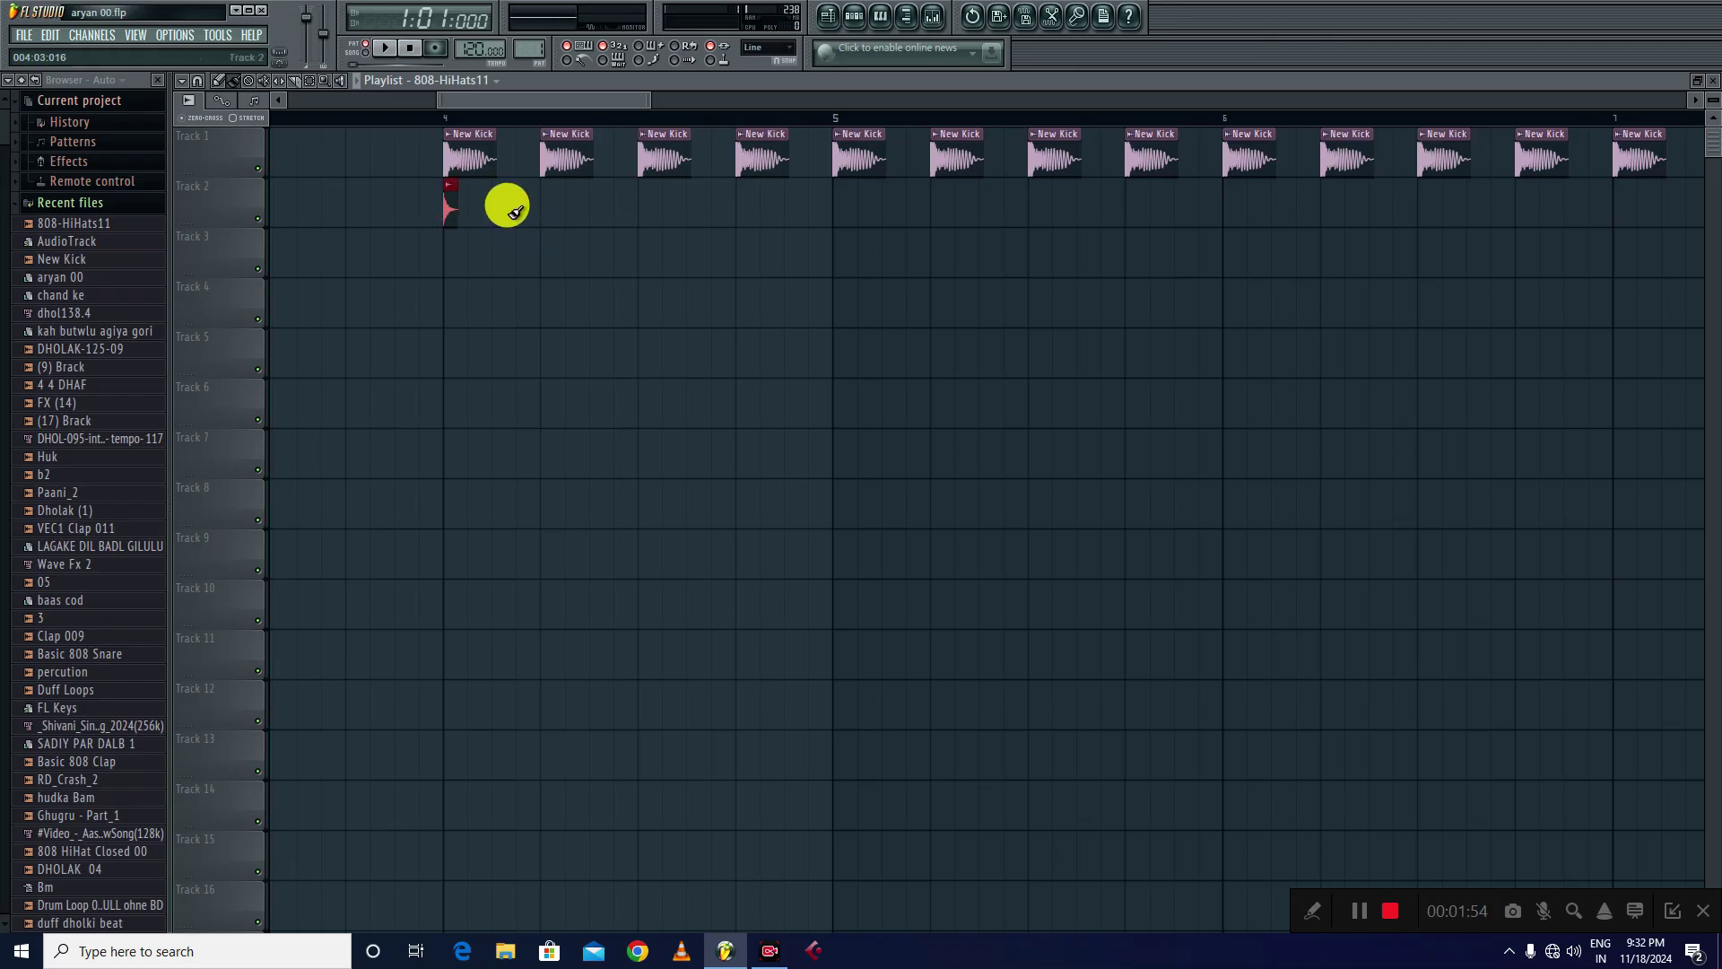
pyautogui.click(499, 202)
pyautogui.click(548, 203)
pyautogui.click(597, 202)
pyautogui.click(645, 203)
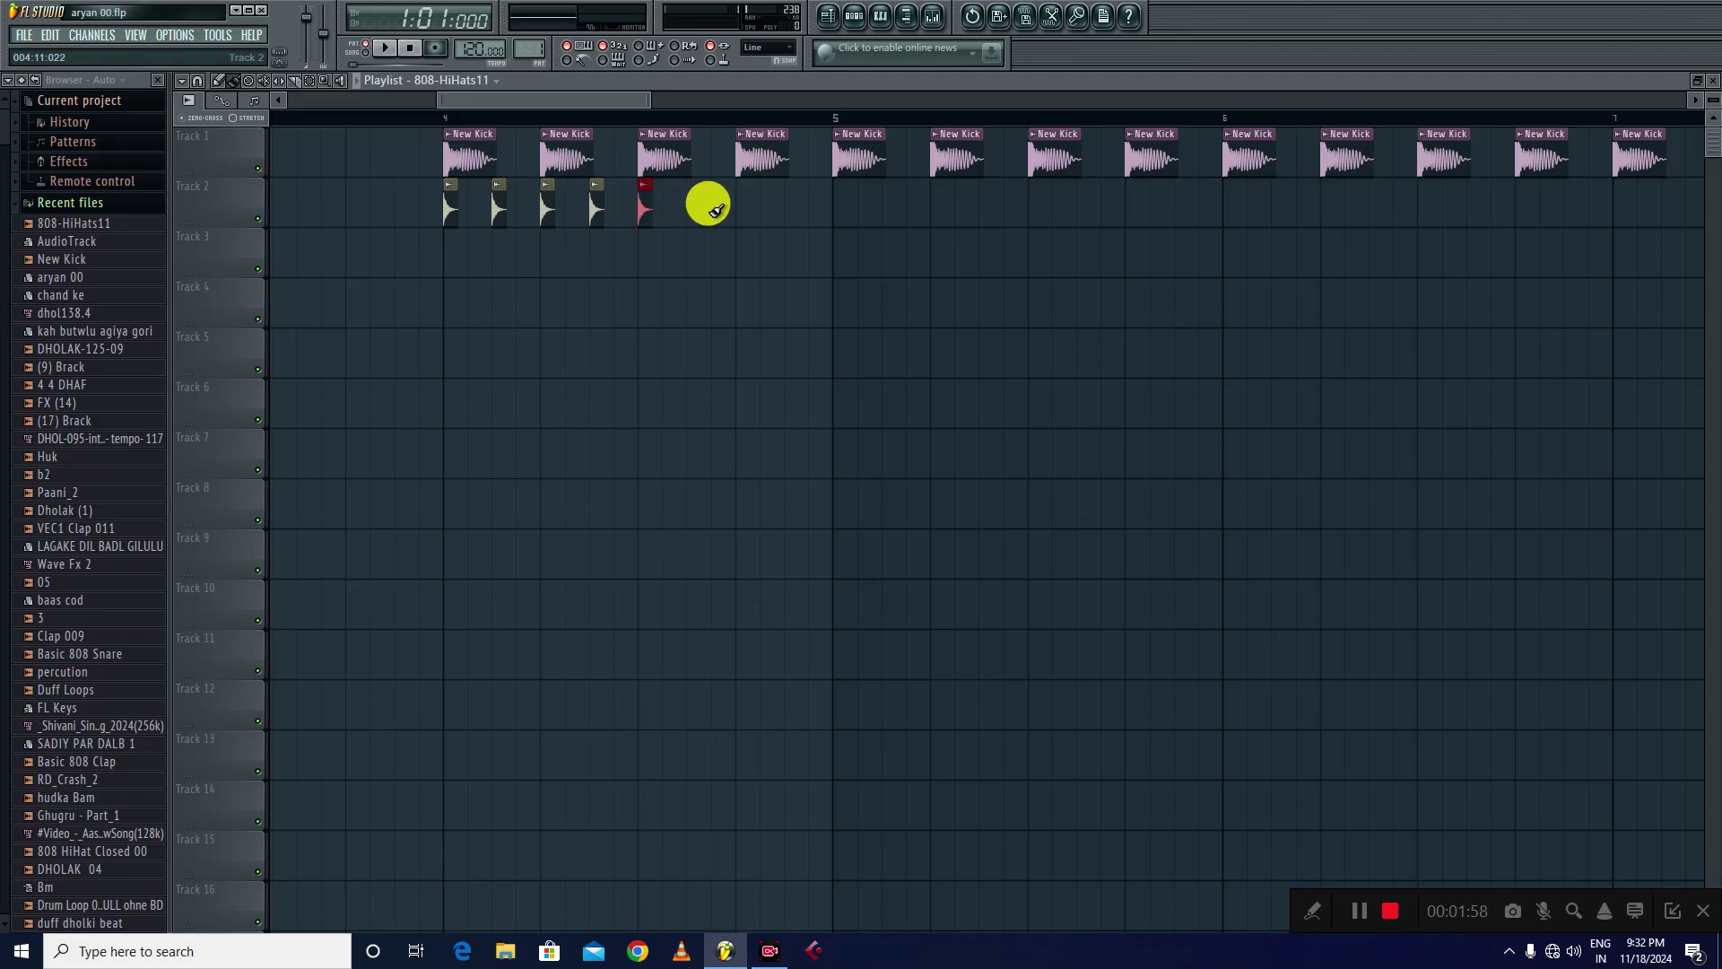
pyautogui.click(693, 203)
pyautogui.click(739, 205)
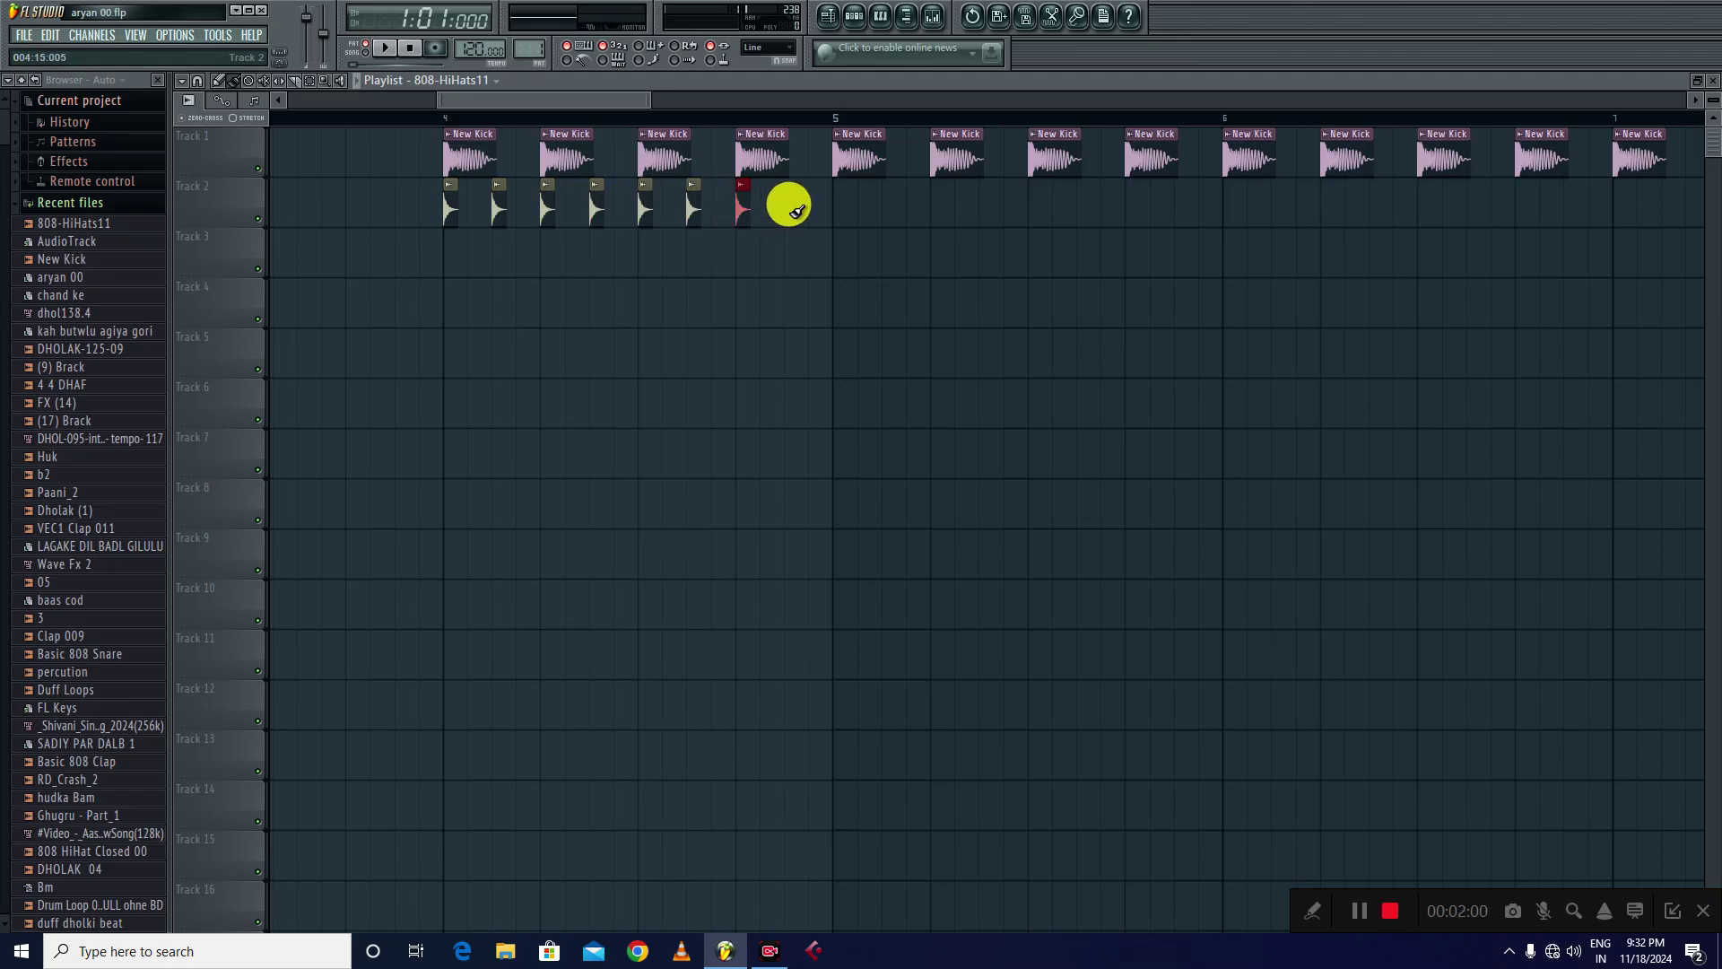
pyautogui.click(792, 204)
# - Delete all New Kick clips on Track 1 from bar 5 onward, keeping the four in bar 4
pyautogui.rightClick(857, 153)
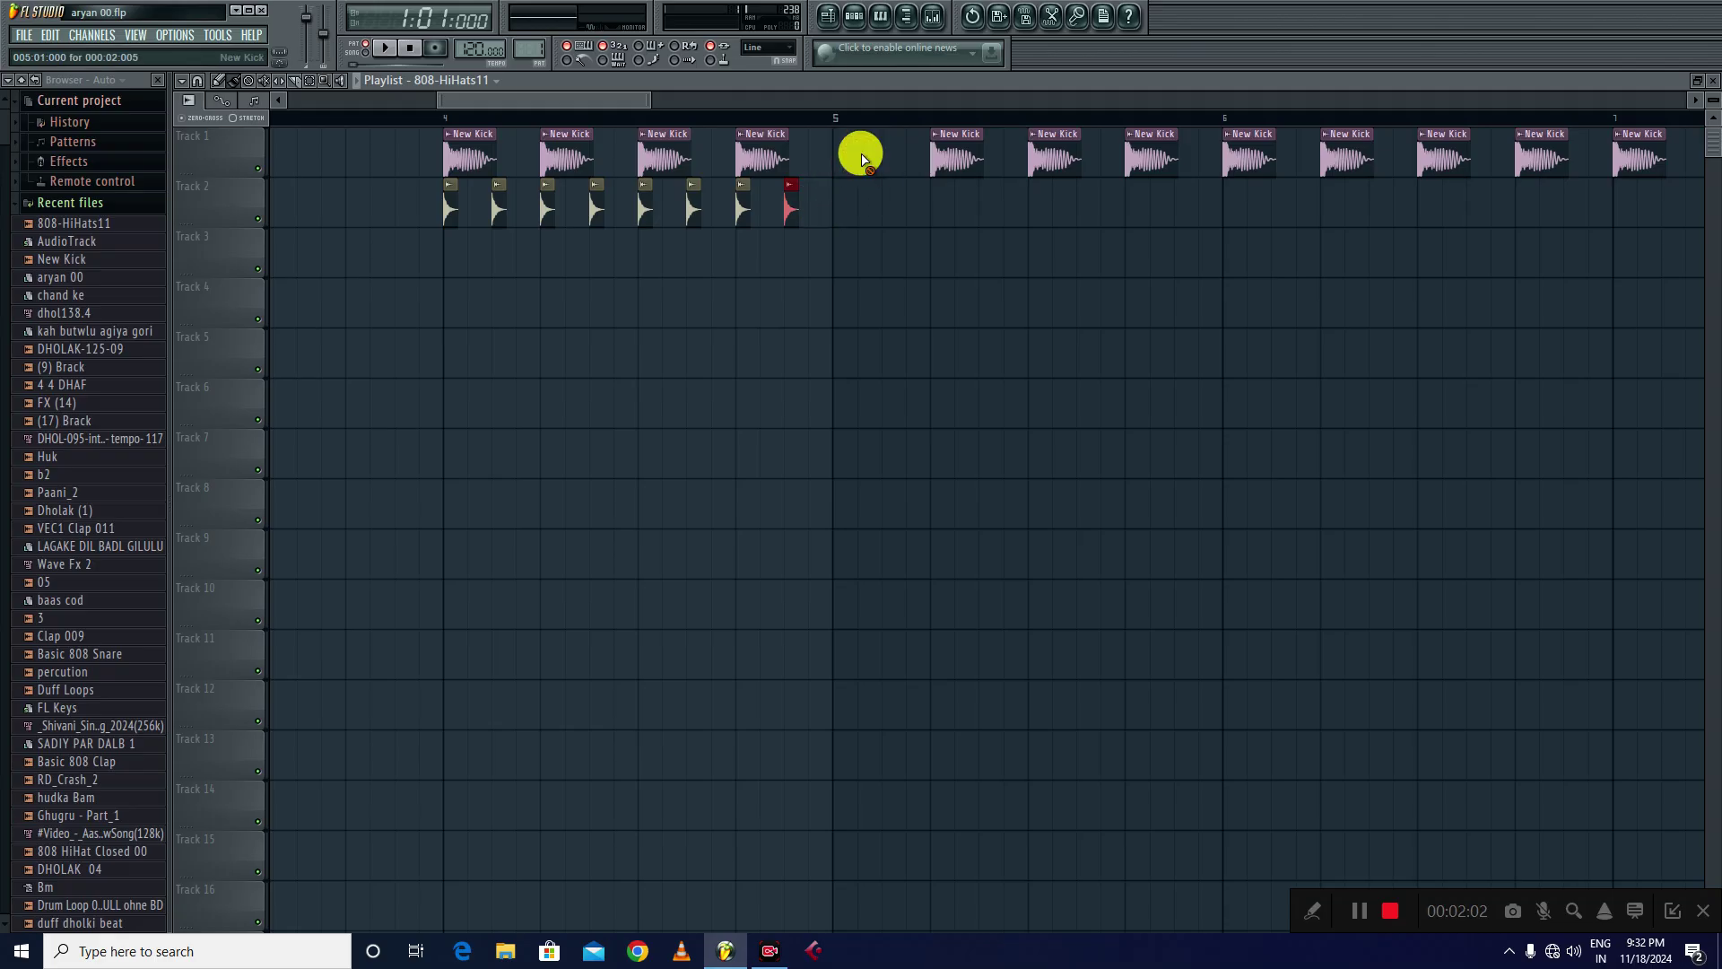
pyautogui.rightClick(956, 154)
pyautogui.rightClick(1054, 156)
pyautogui.rightClick(1249, 157)
pyautogui.rightClick(1417, 158)
pyautogui.rightClick(1541, 158)
pyautogui.rightClick(1638, 158)
pyautogui.rightClick(1149, 161)
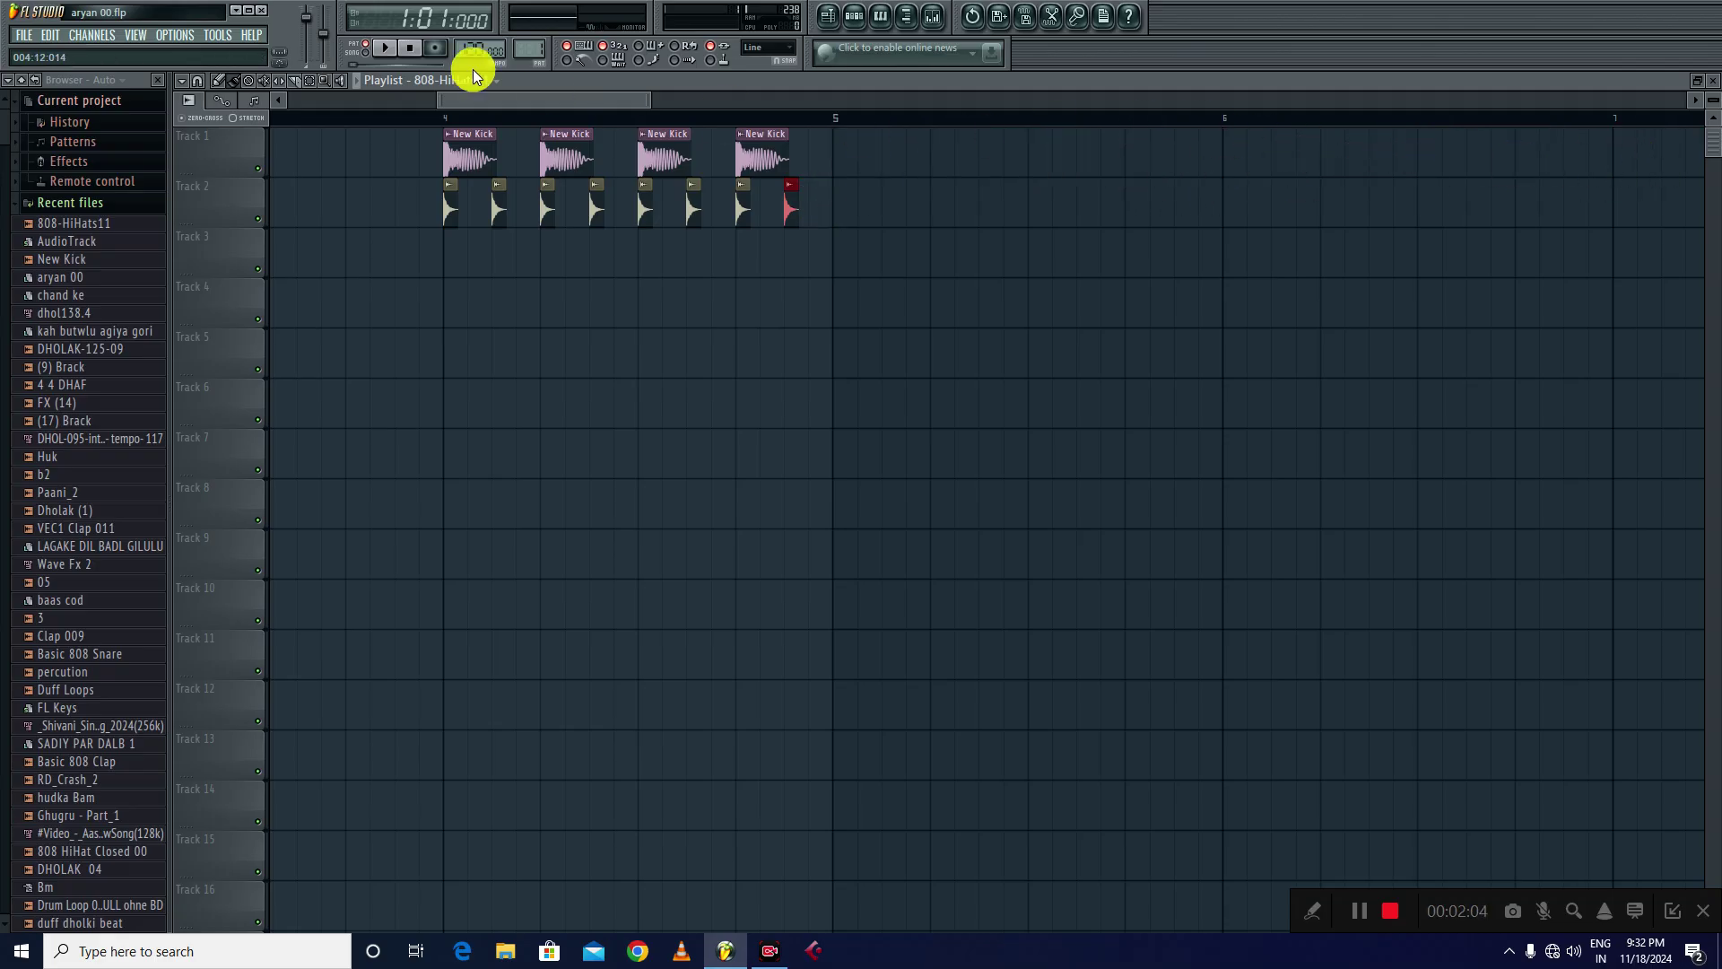
pyautogui.moveTo(647, 104); pyautogui.dragTo(1103, 99)
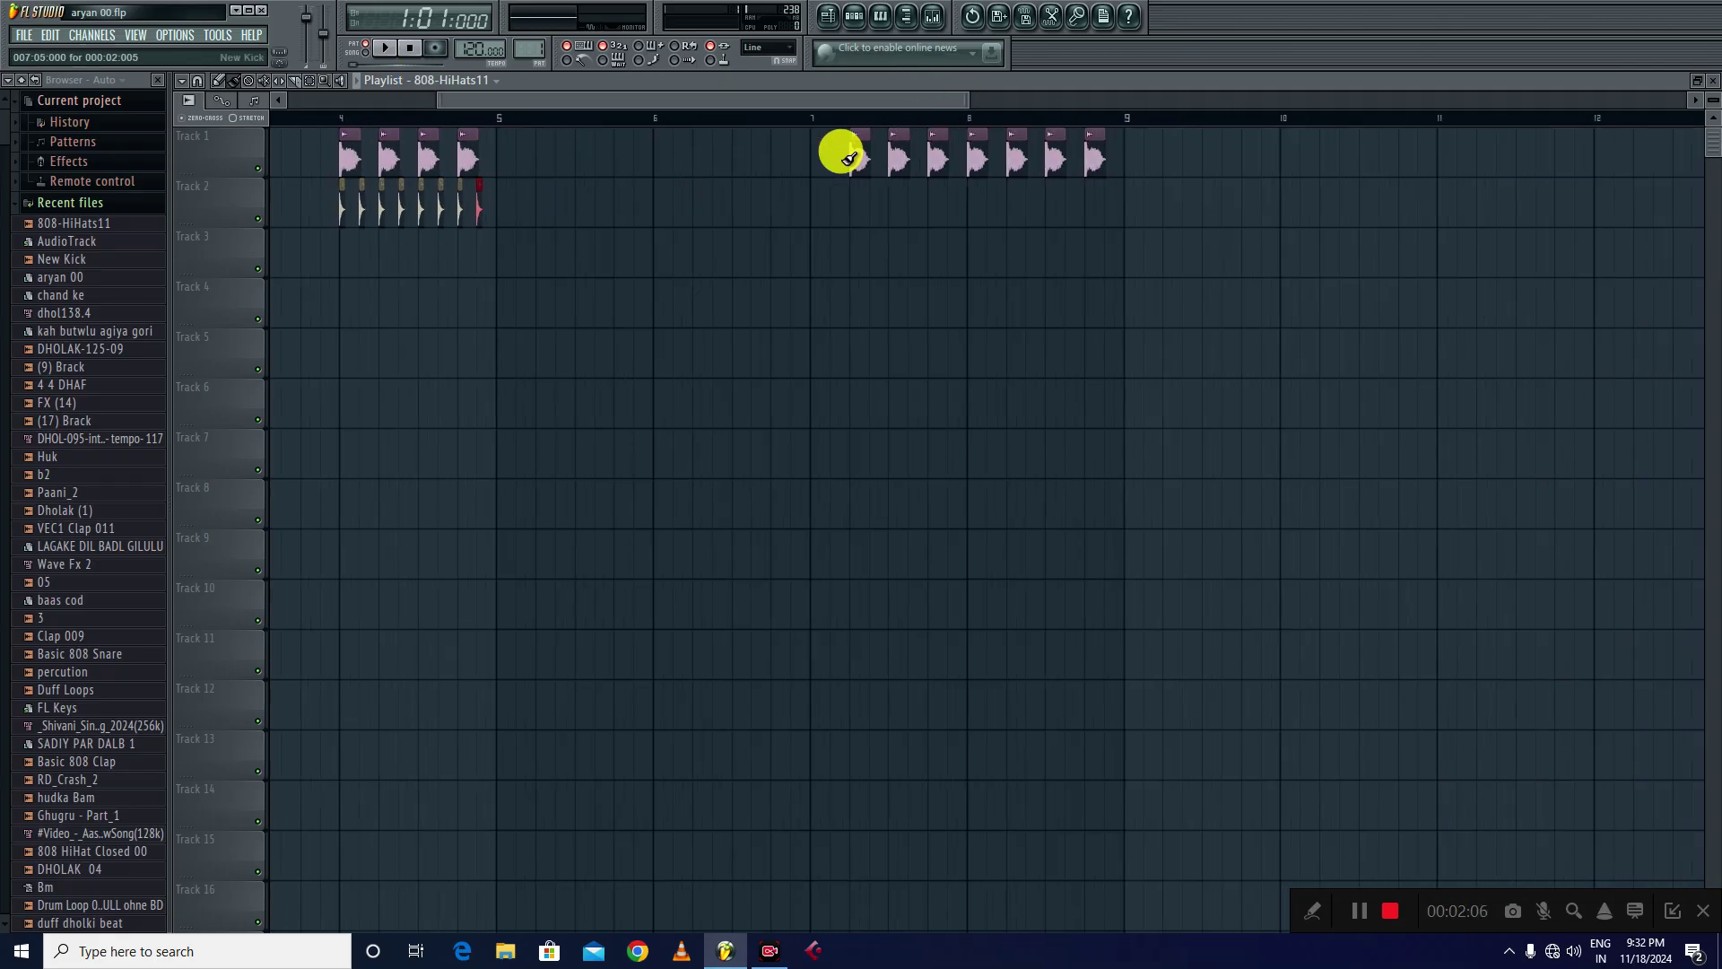
pyautogui.rightClick(892, 153)
pyautogui.rightClick(943, 154)
pyautogui.rightClick(989, 153)
pyautogui.rightClick(1032, 150)
pyautogui.rightClick(1073, 149)
pyautogui.rightClick(1112, 148)
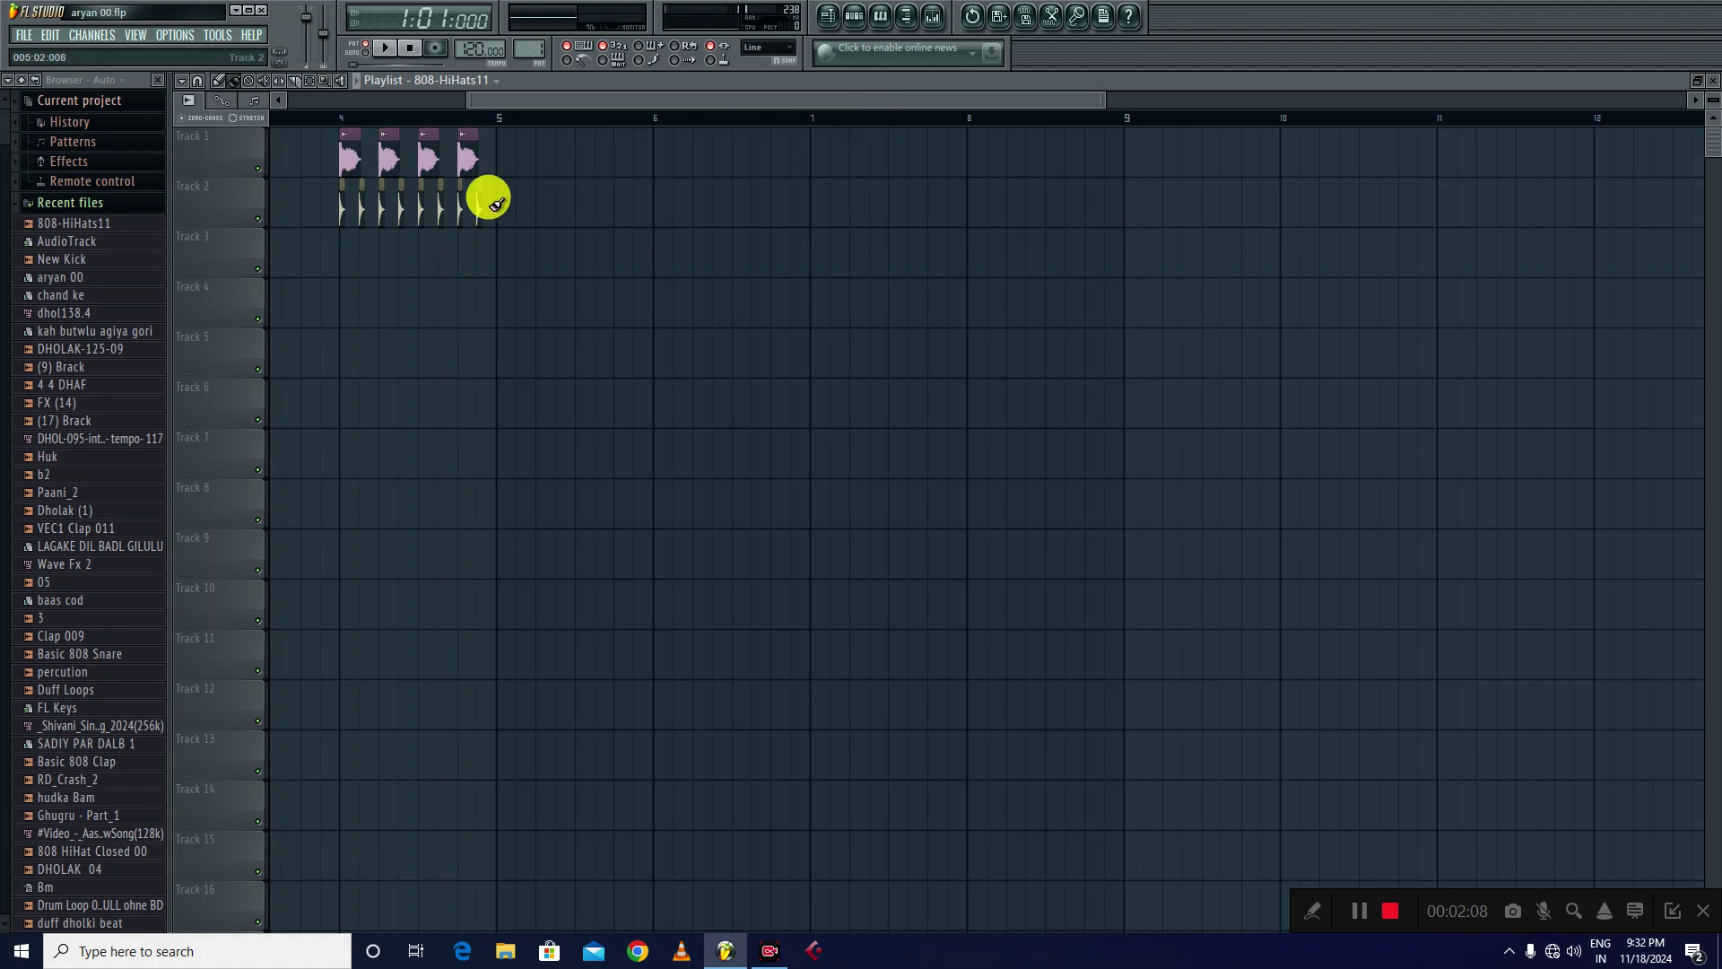
# - Play back the kick and hi-hat beat, and select bar 4 with all its clips as the loop range
pyautogui.click(321, 117)
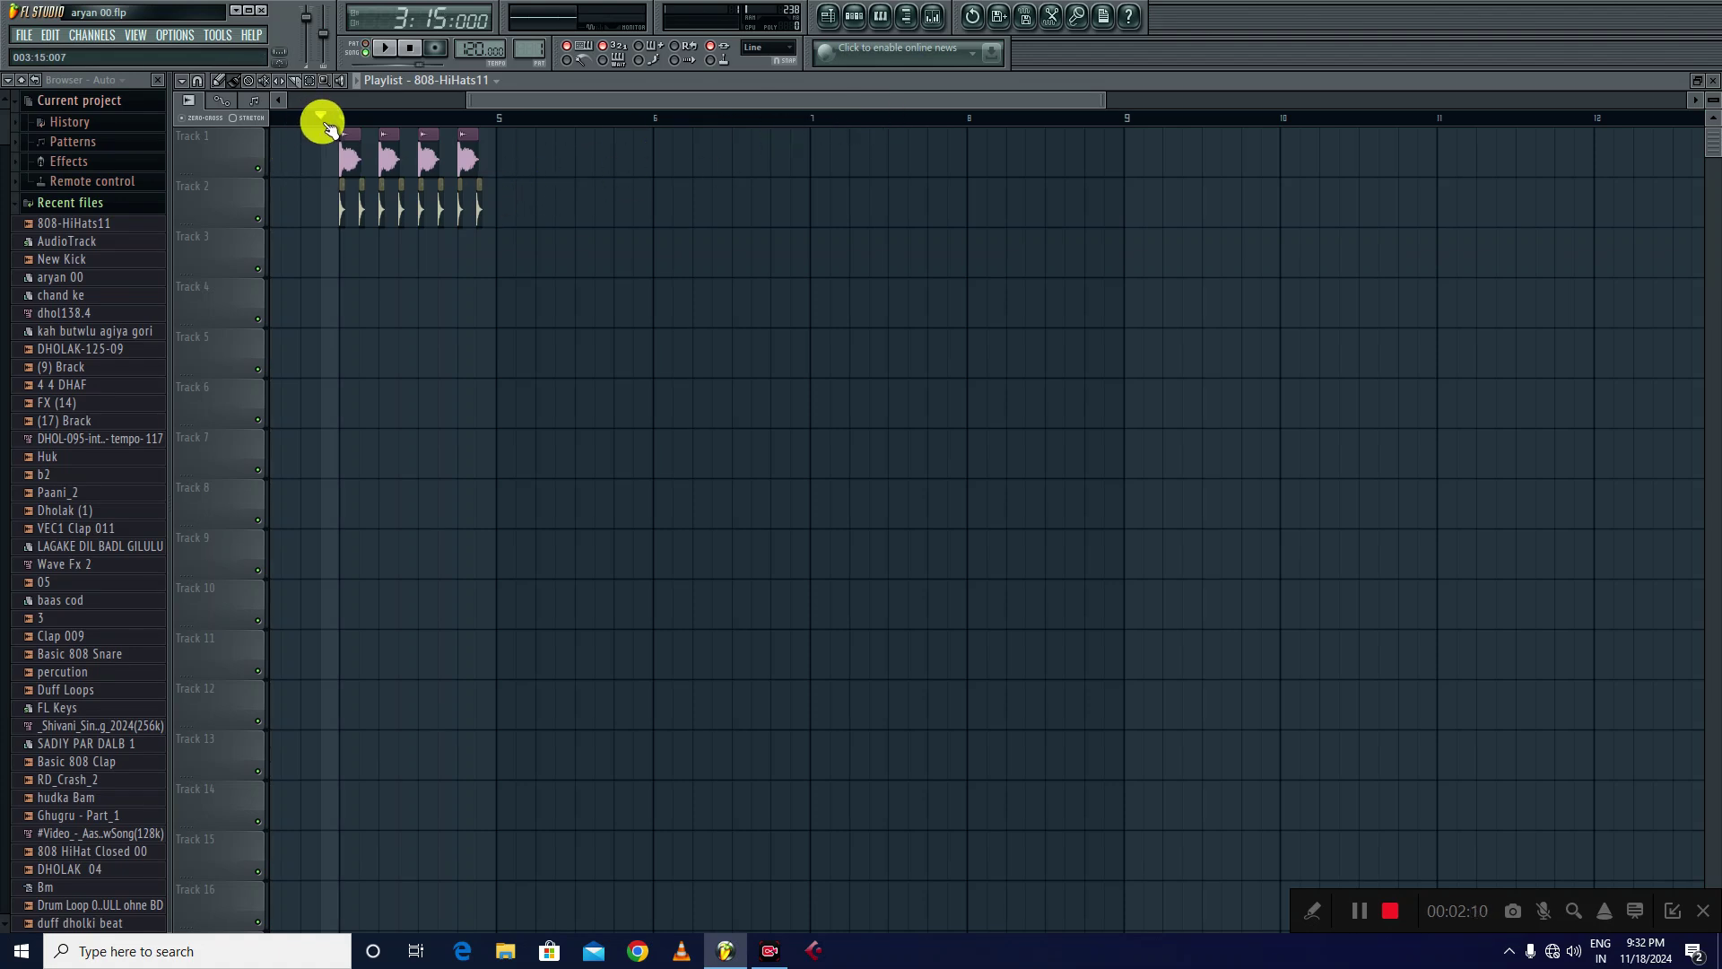
pyautogui.press('space')
pyautogui.press('space')
pyautogui.moveTo(1103, 102); pyautogui.dragTo(1280, 196)
pyautogui.click(316, 81)
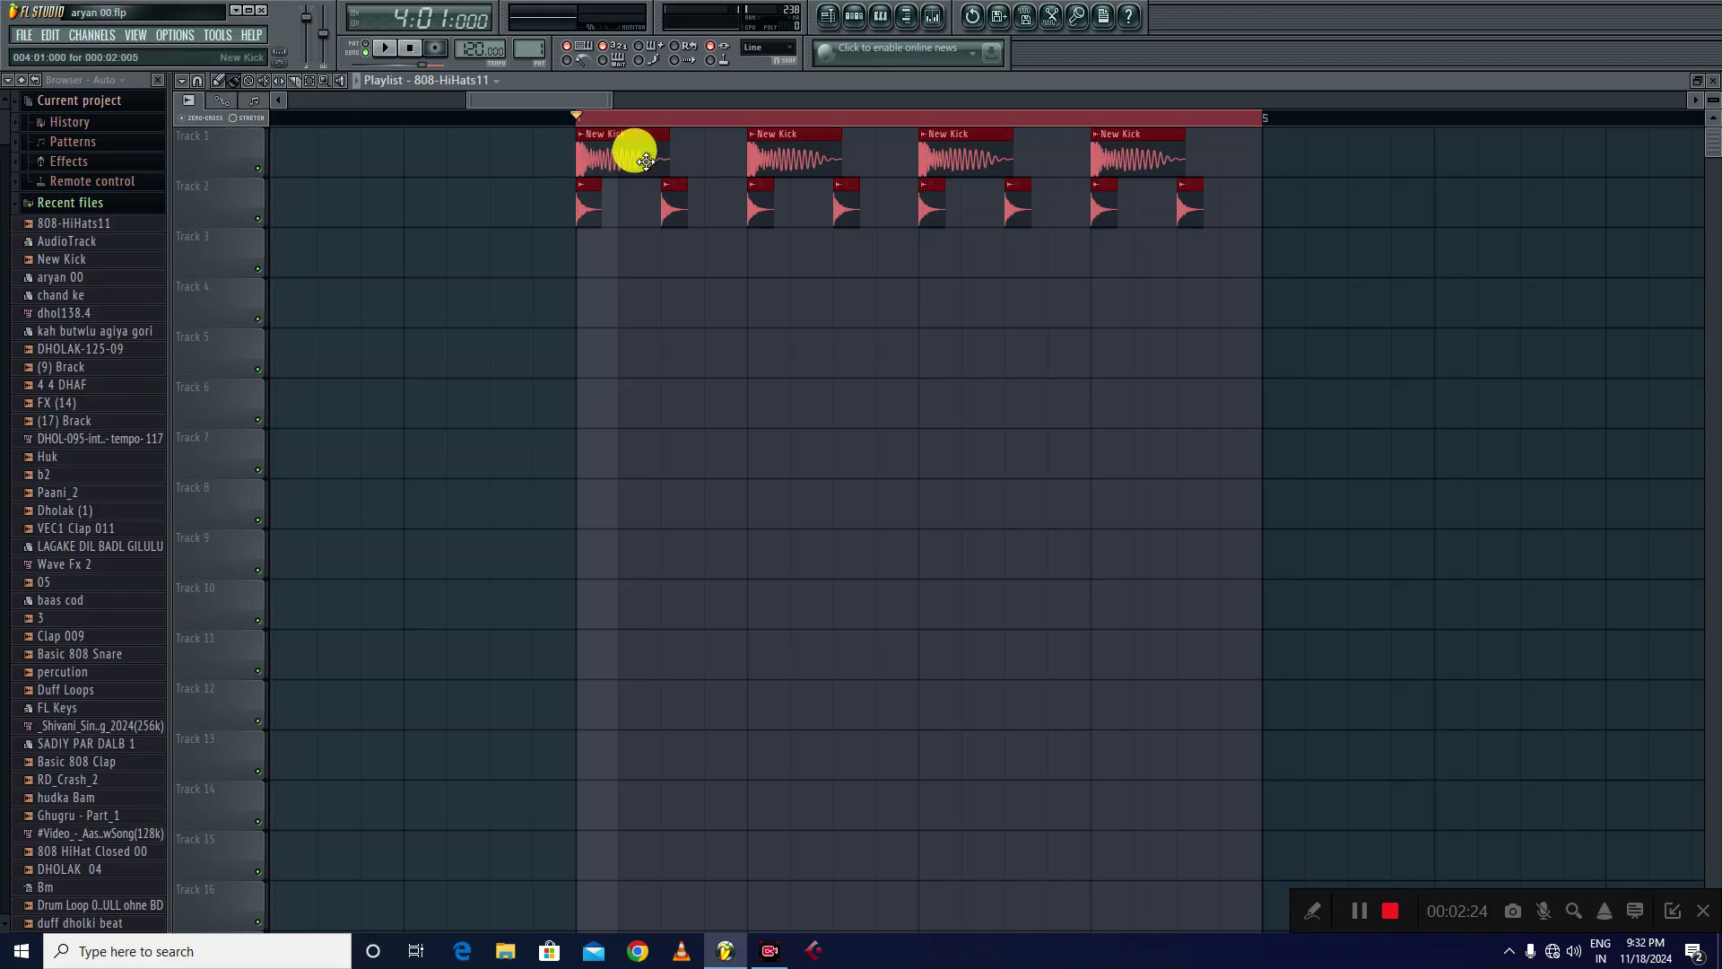
# - Adjust the New Kick sample's precomputed effects in its channel settings and set the 808-HiHats11 channel volume to about 46%
pyautogui.doubleClick(620, 148)
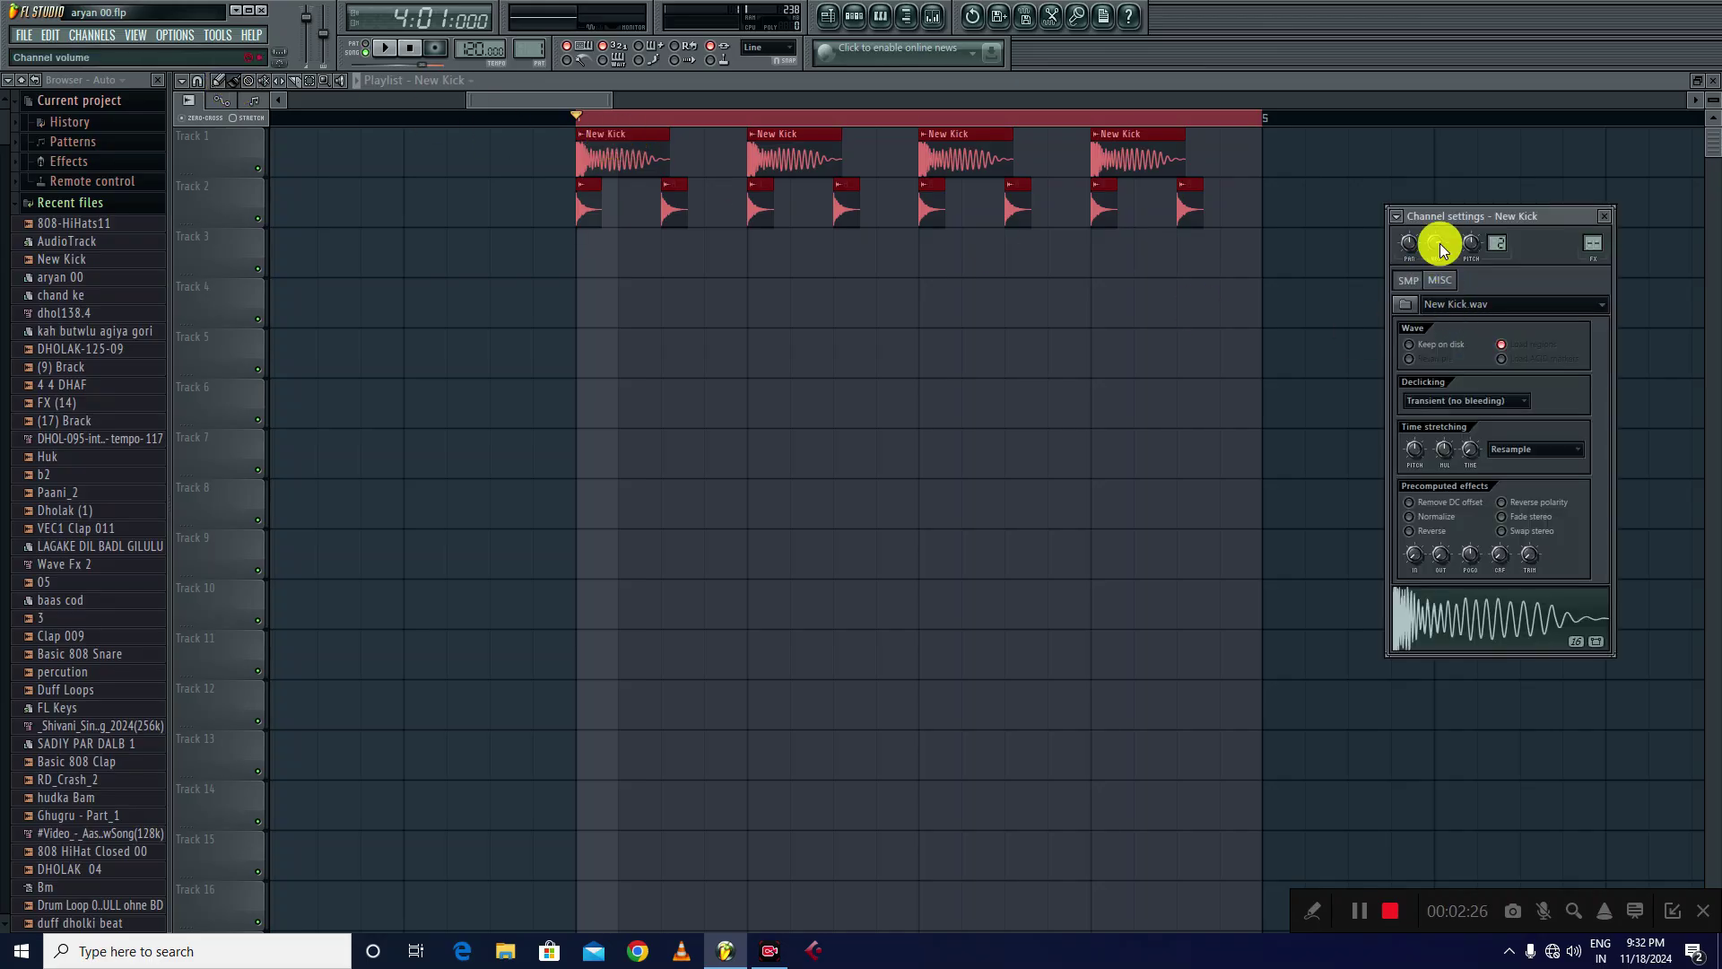
pyautogui.click(1432, 515)
pyautogui.moveTo(1416, 558); pyautogui.dragTo(1418, 560)
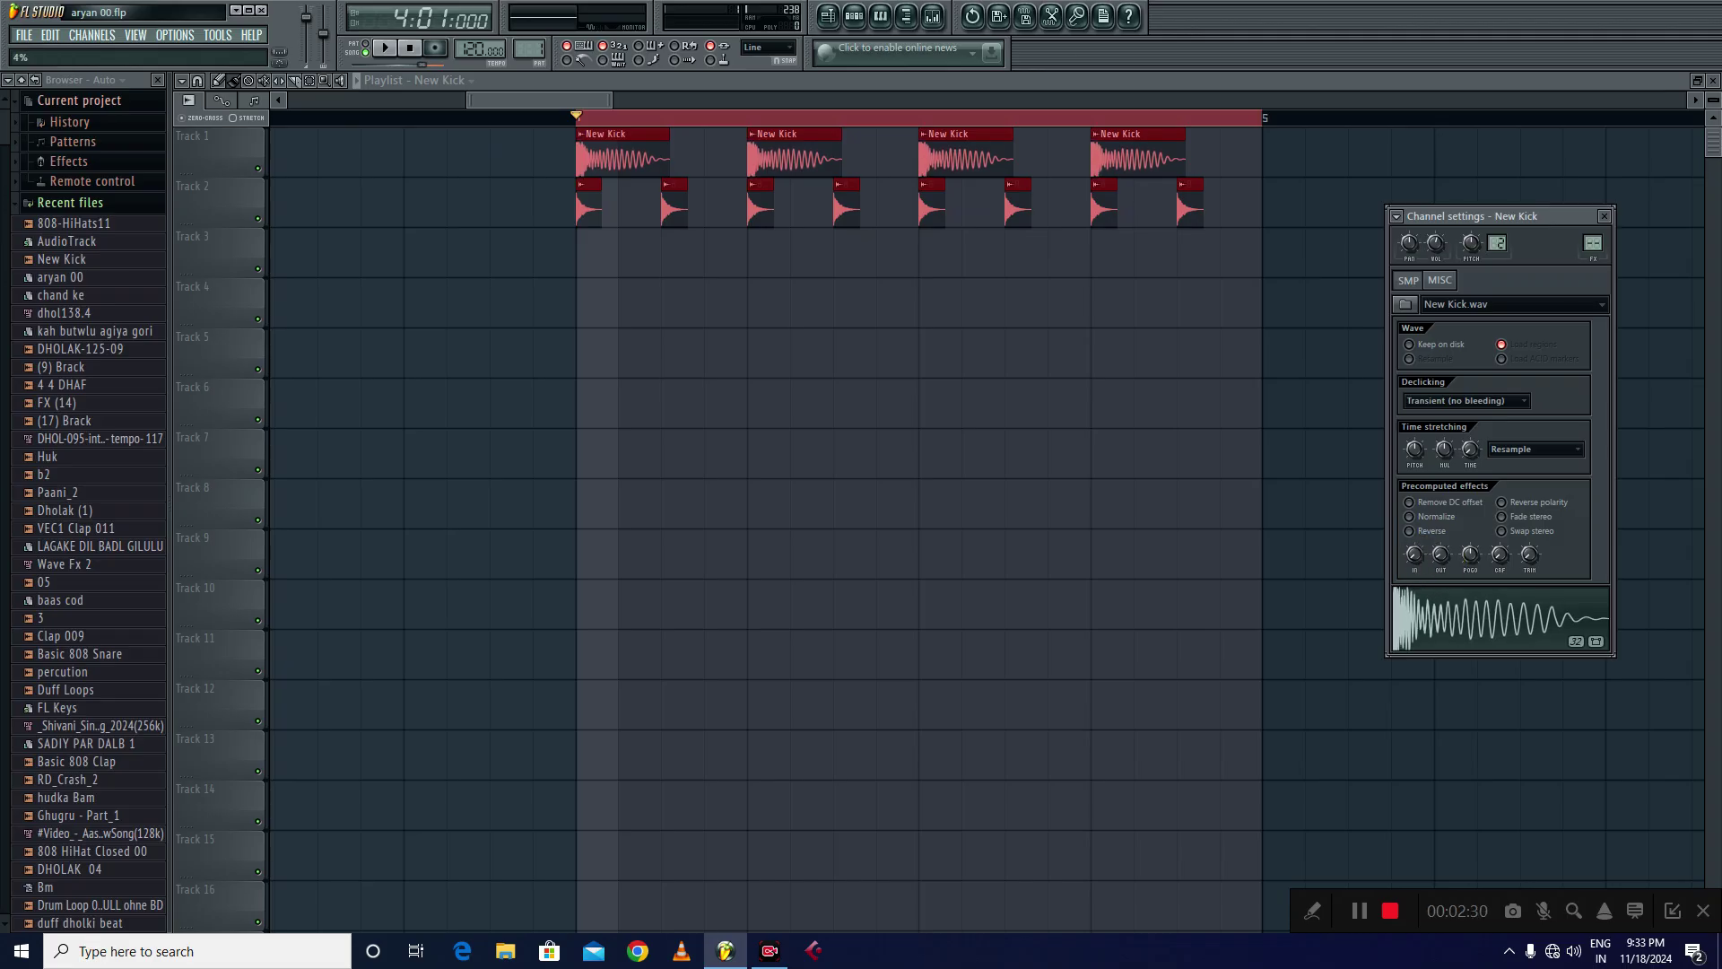
pyautogui.click(1472, 619)
pyautogui.click(582, 183)
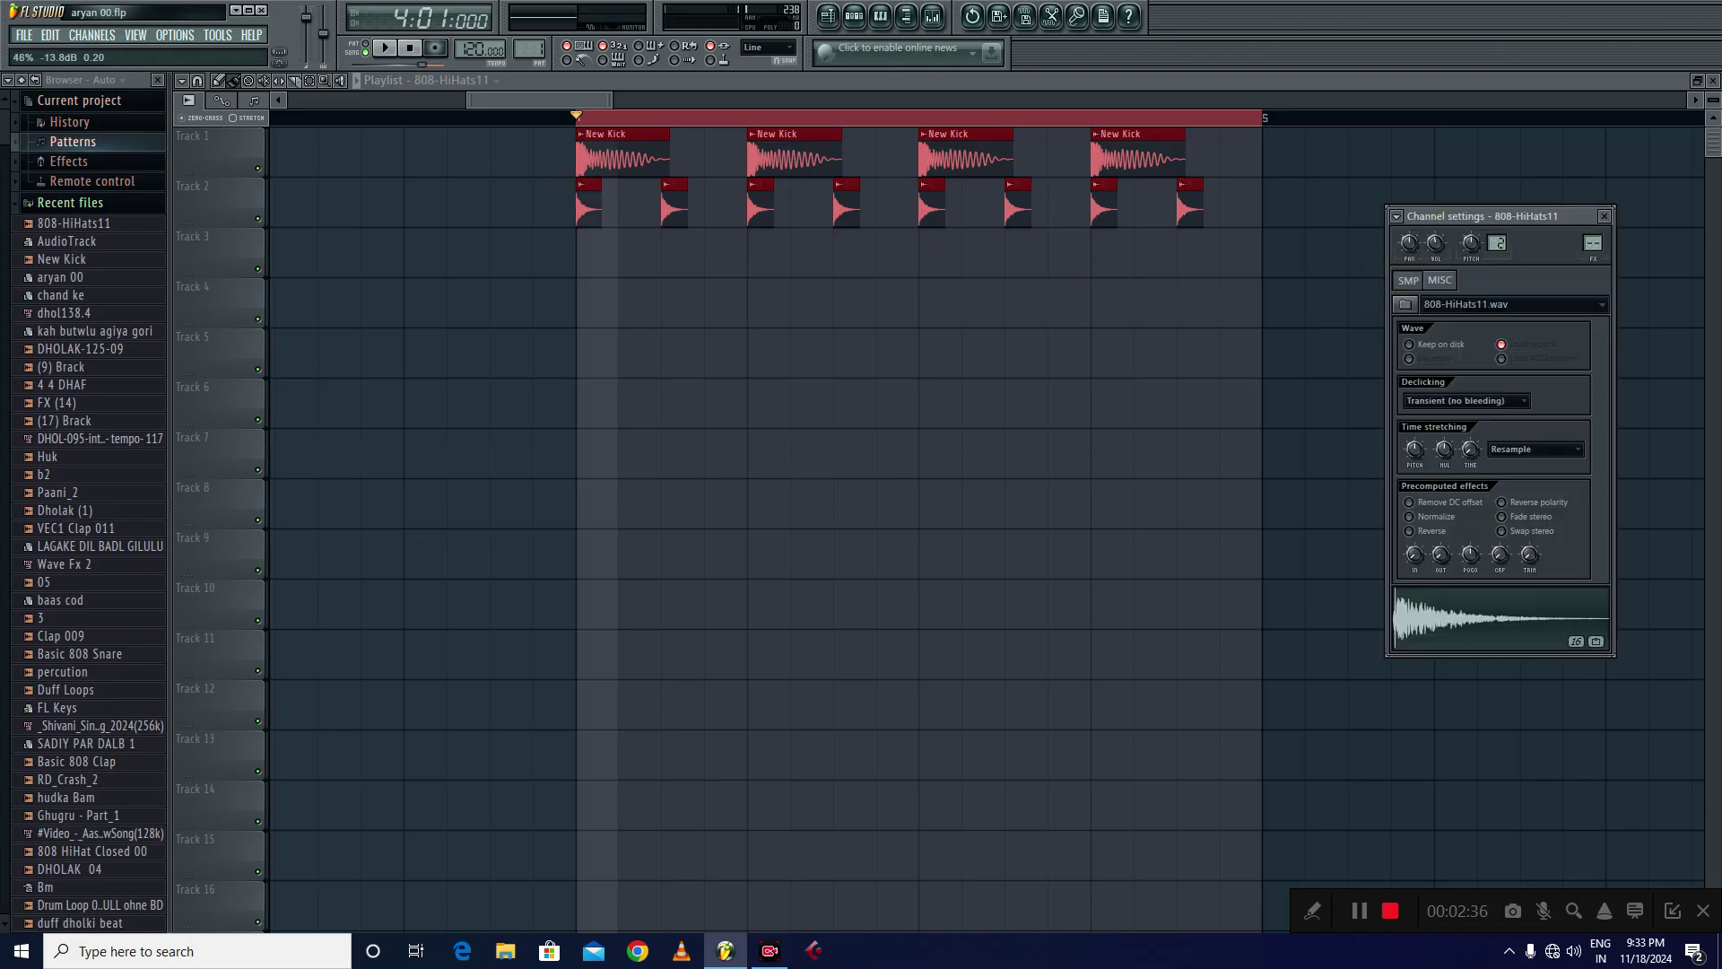
pyautogui.click(1417, 618)
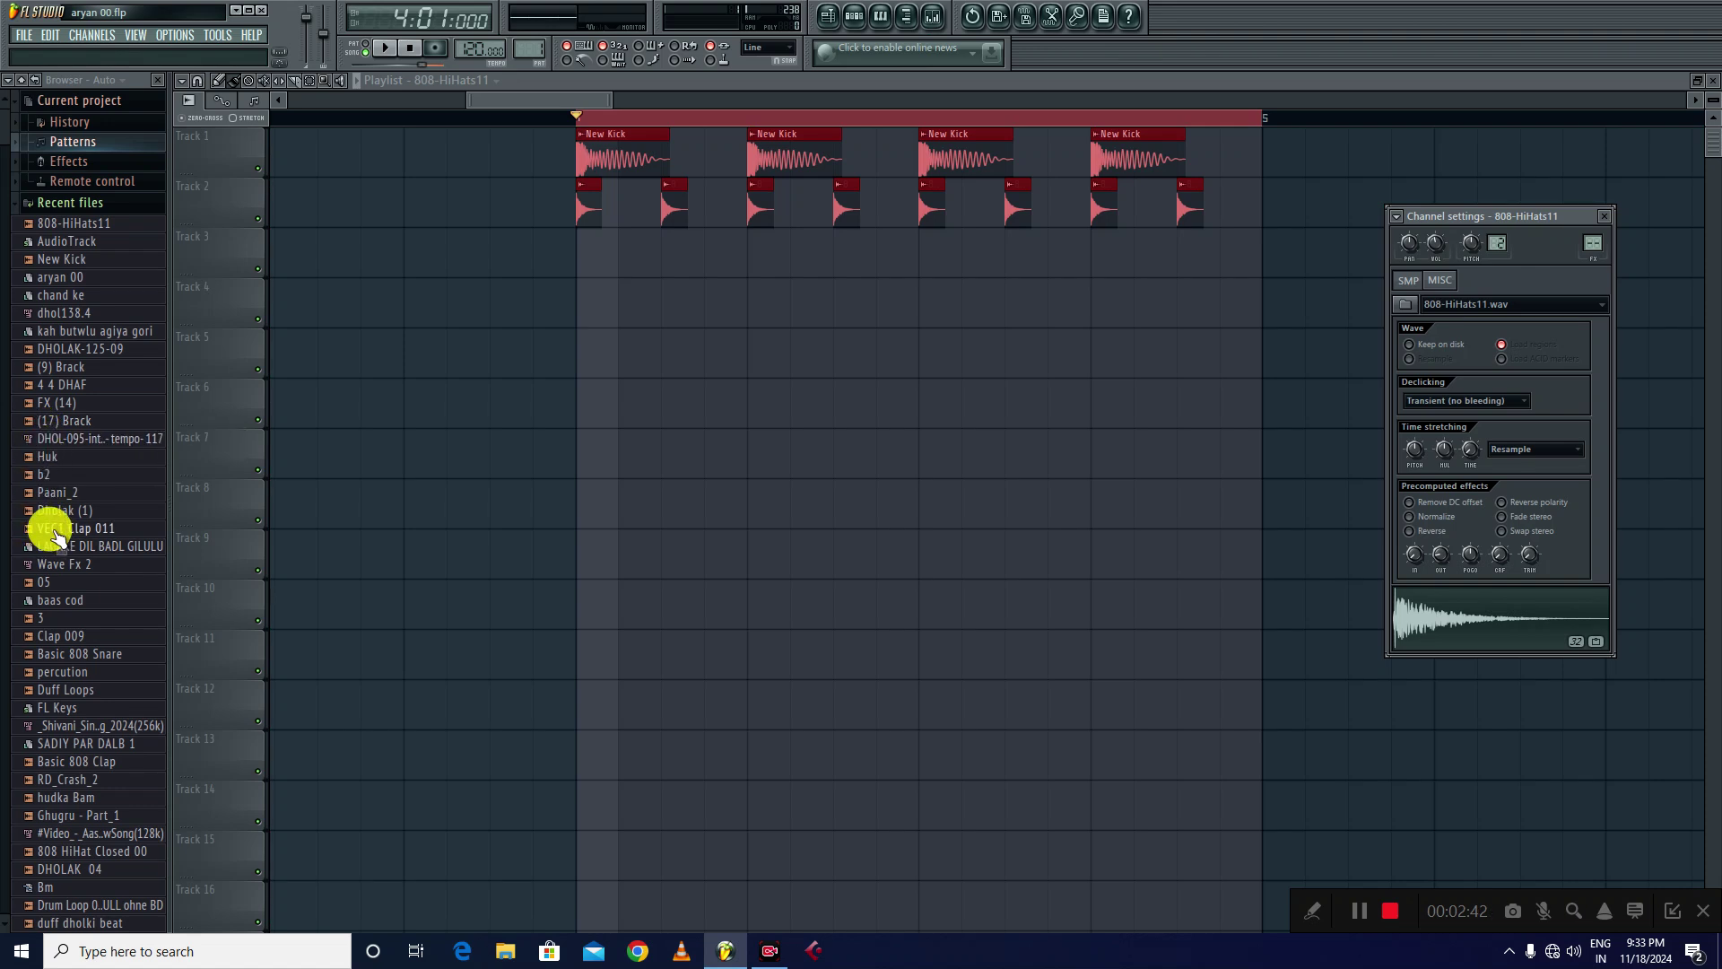
# - Place Dholak (1) clips on Track 3 at steps 4 and 12 of bar 4 and play the loop
pyautogui.moveTo(56, 511); pyautogui.dragTo(718, 250)
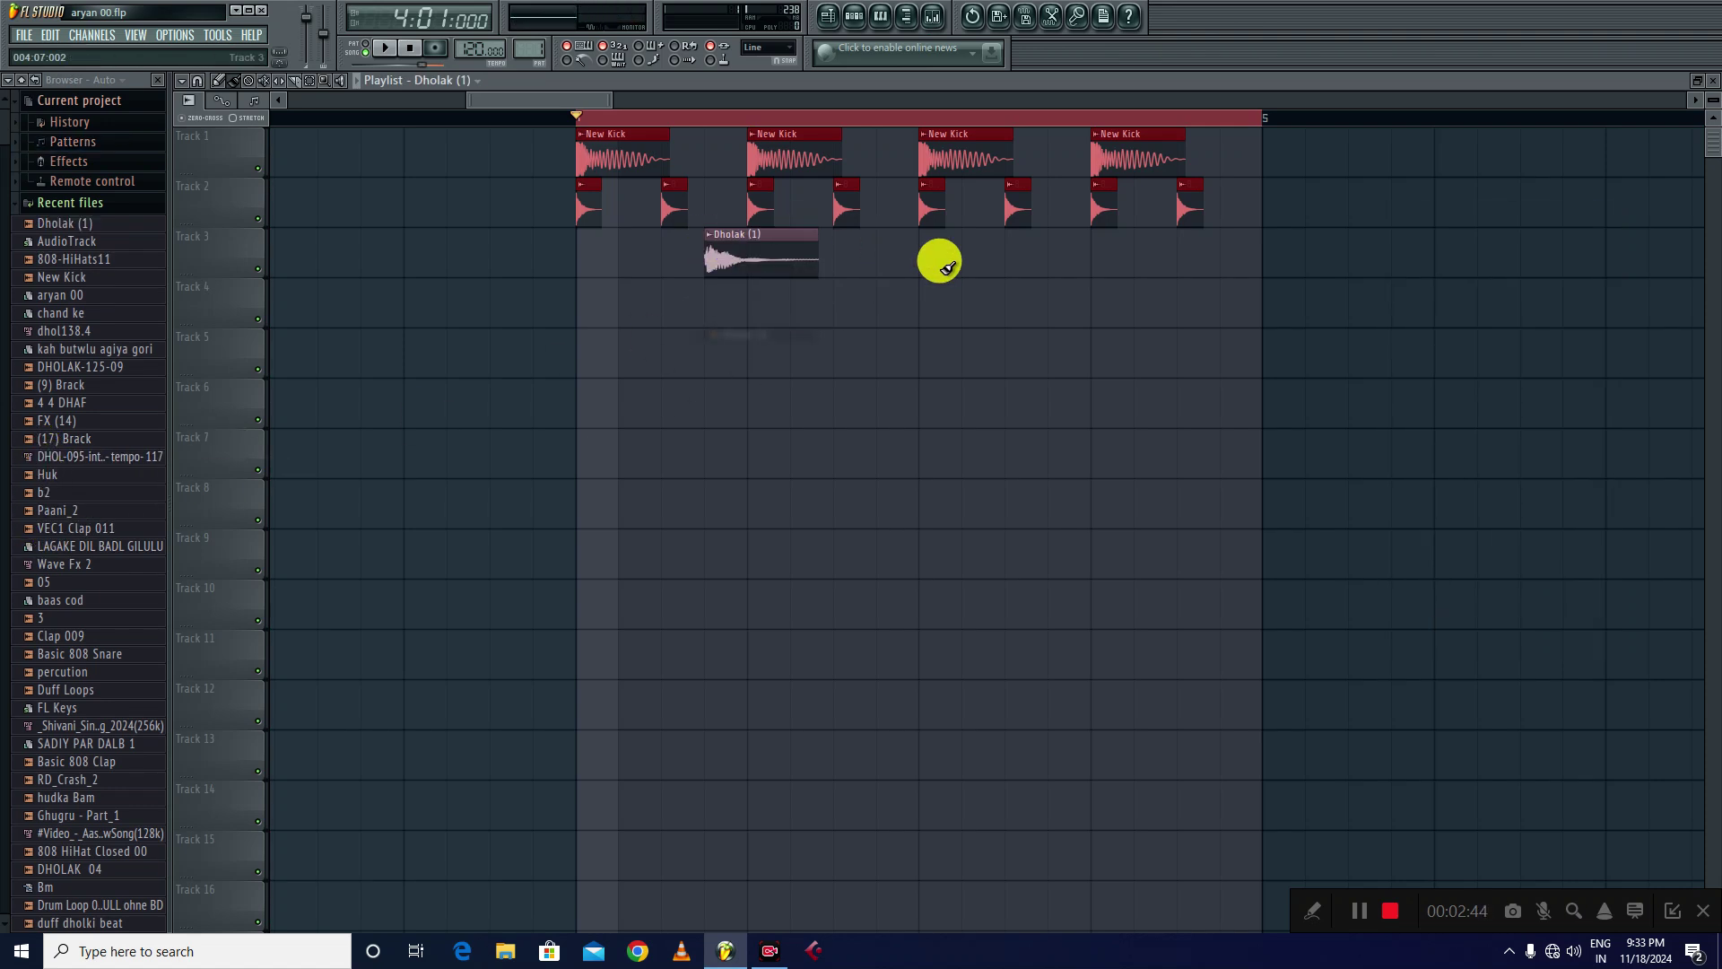
pyautogui.click(1055, 259)
pyautogui.press('space')
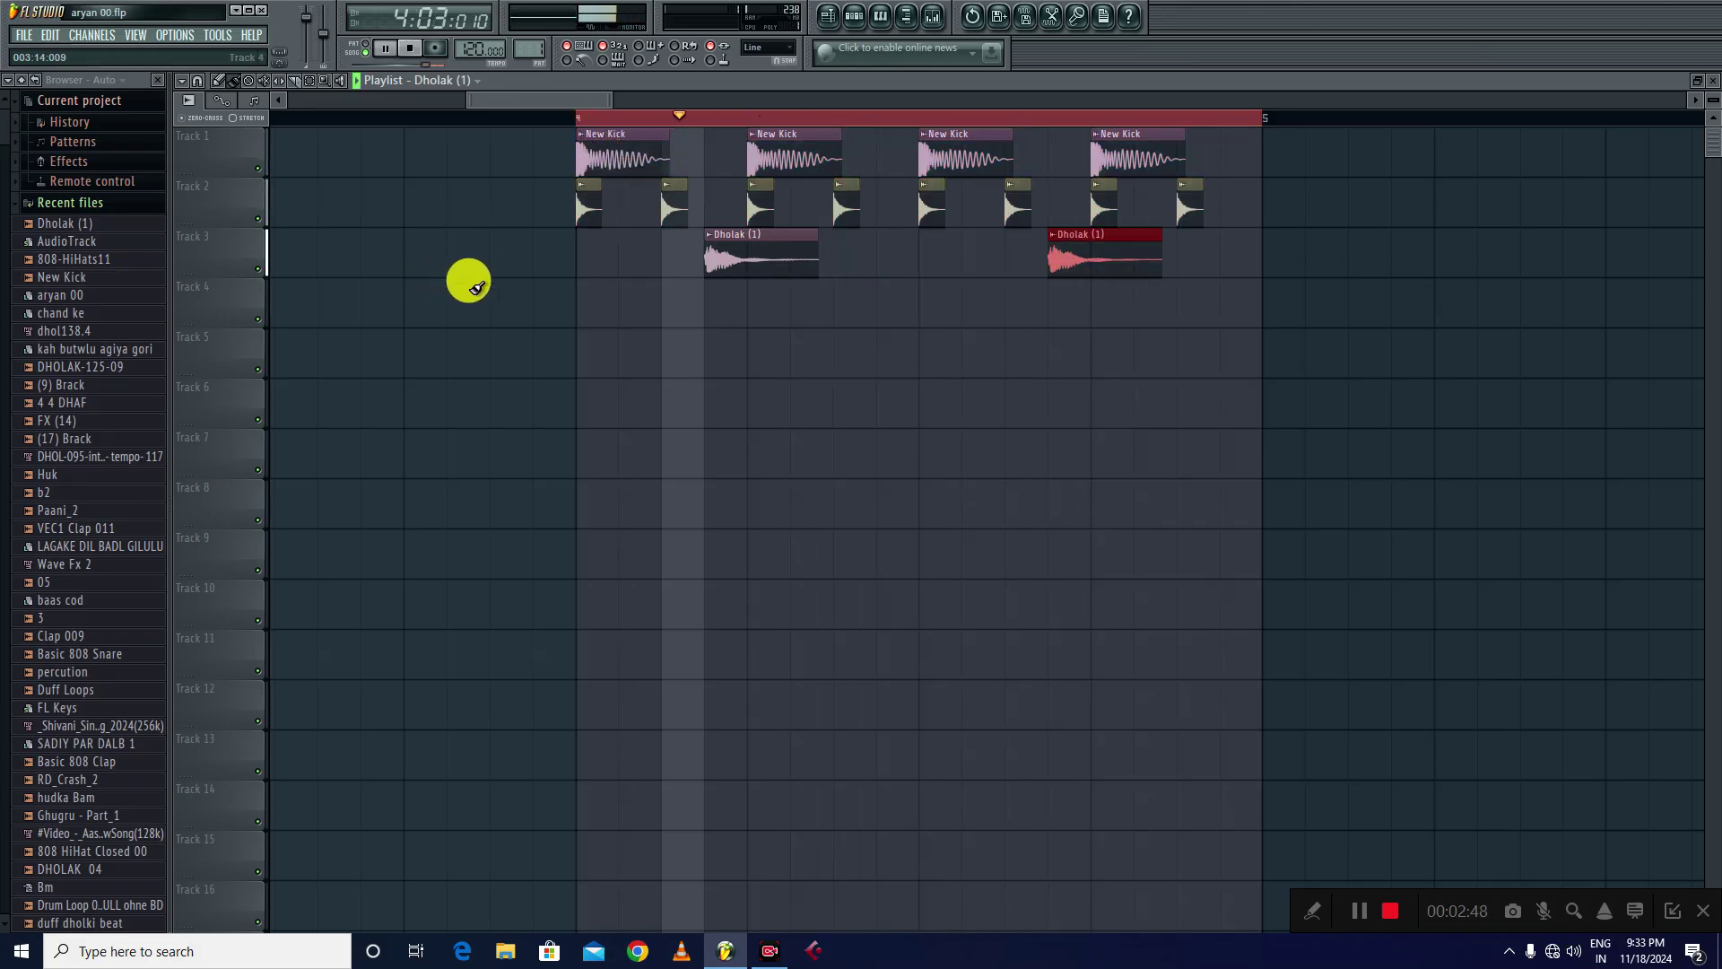
pyautogui.press('space')
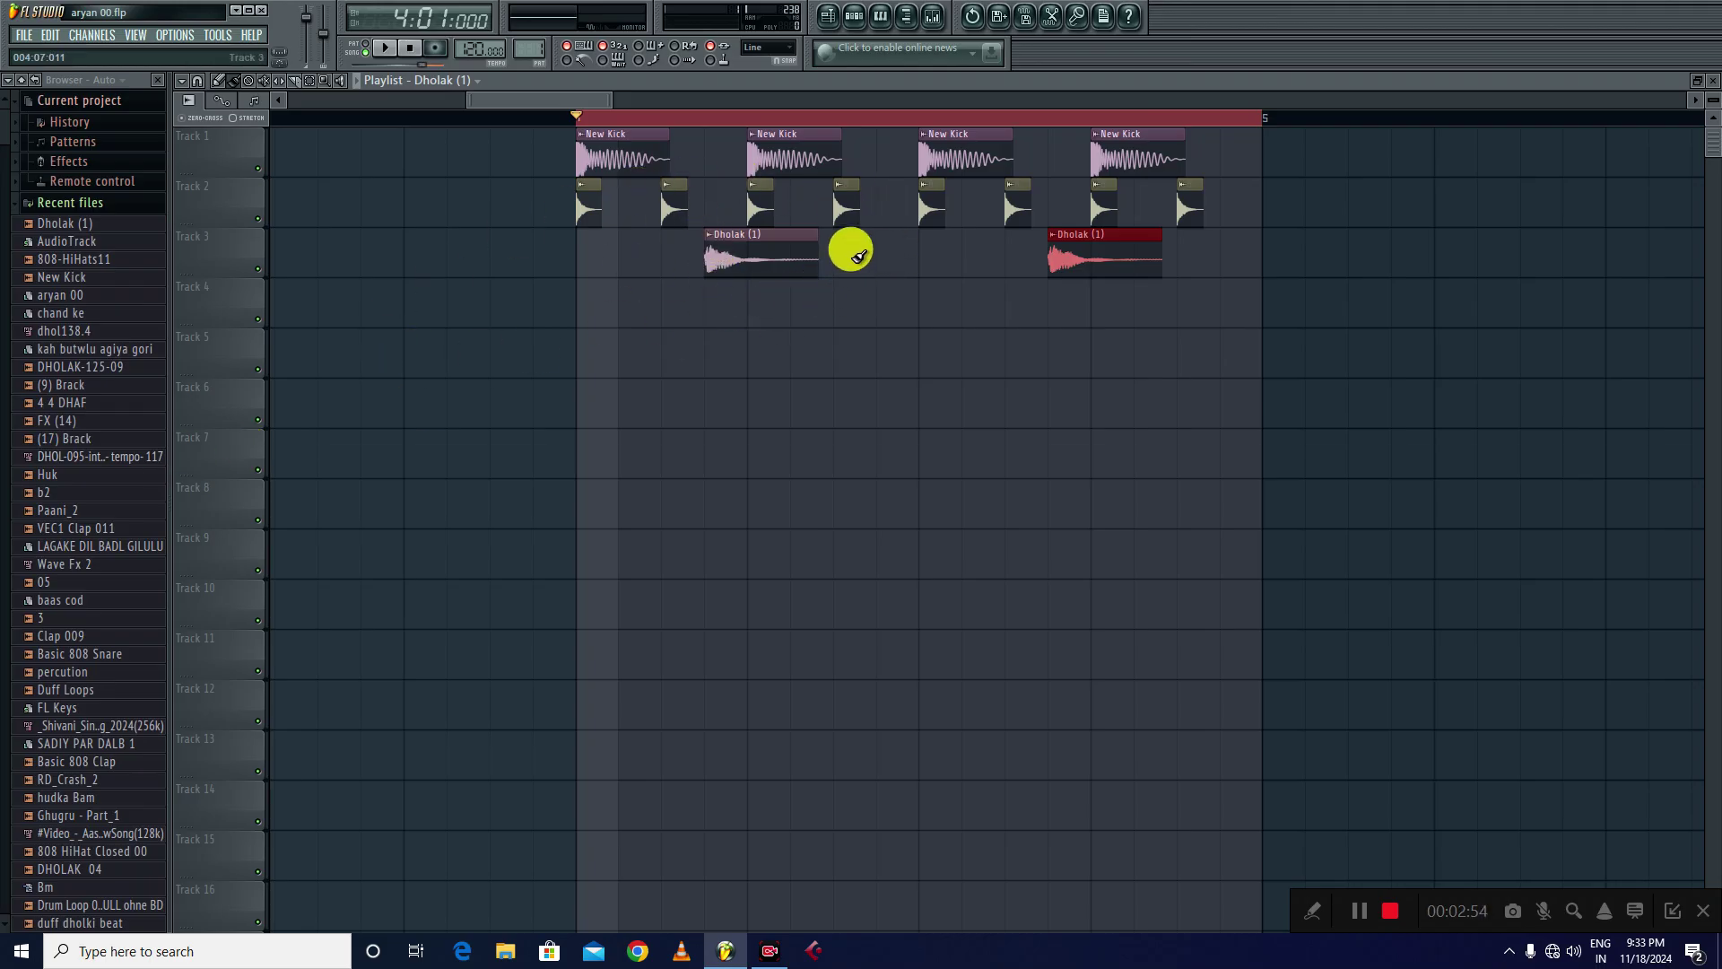
# - Add two more Dholak (1) clips on Track 3 at steps 7 and 15 of bar 4 and listen to the loop
pyautogui.click(859, 258)
pyautogui.moveTo(1200, 254); pyautogui.dragTo(1220, 262)
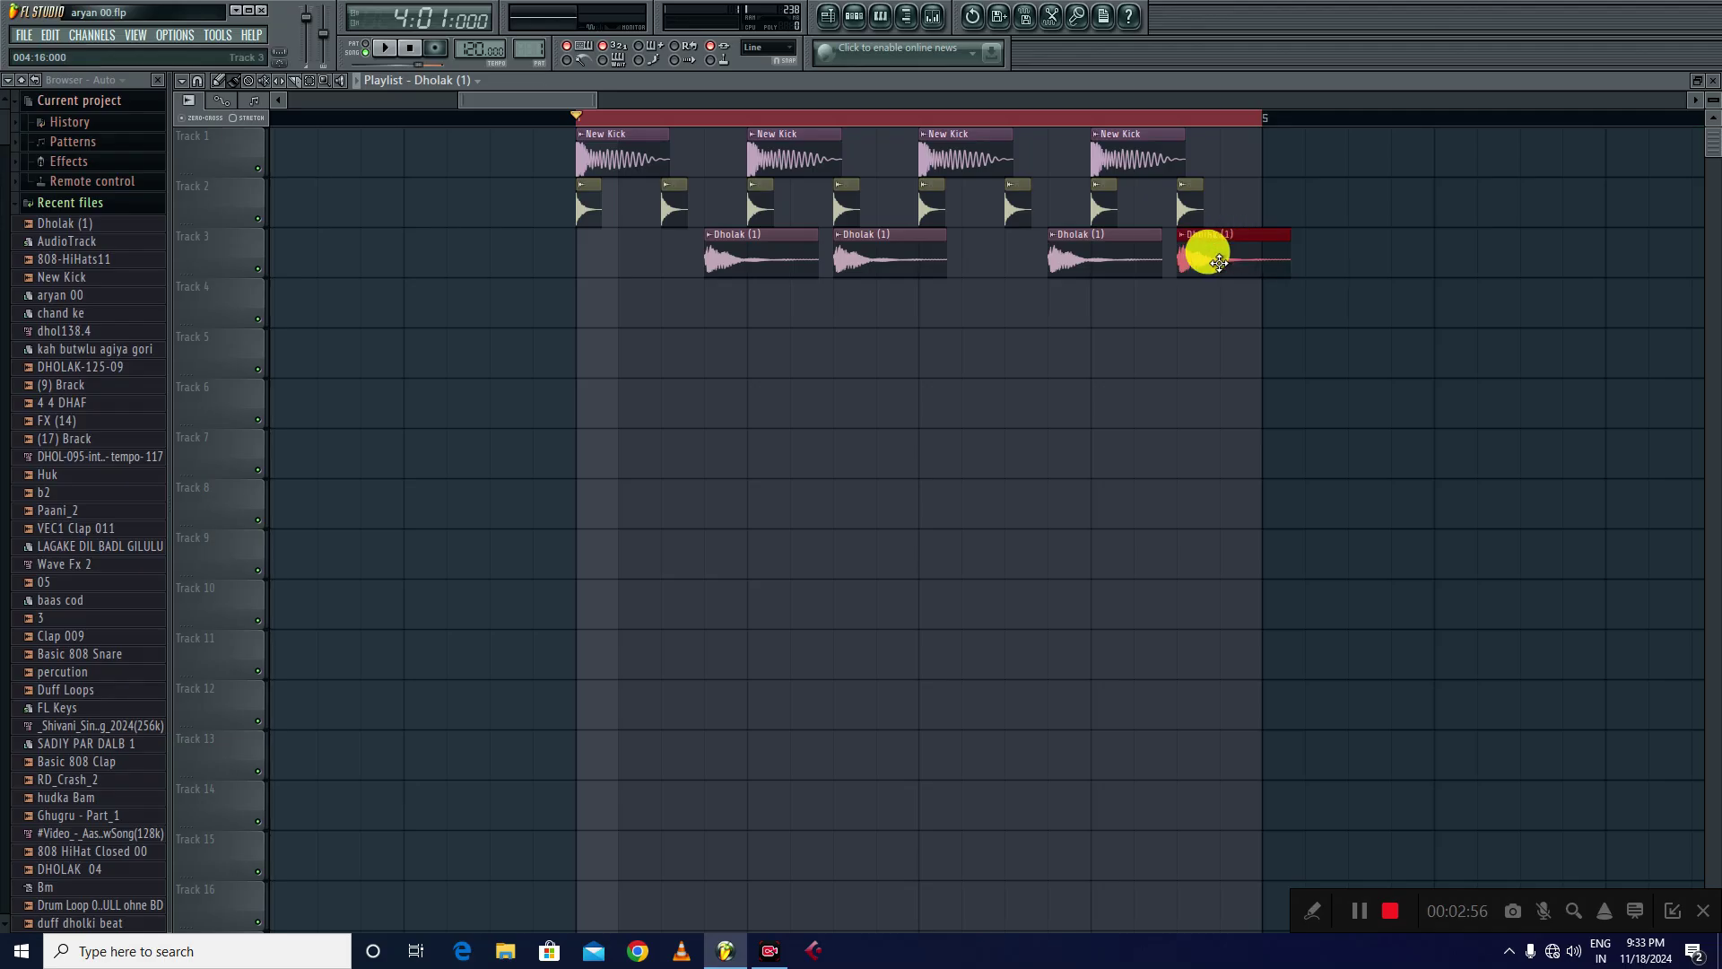
pyautogui.press('space')
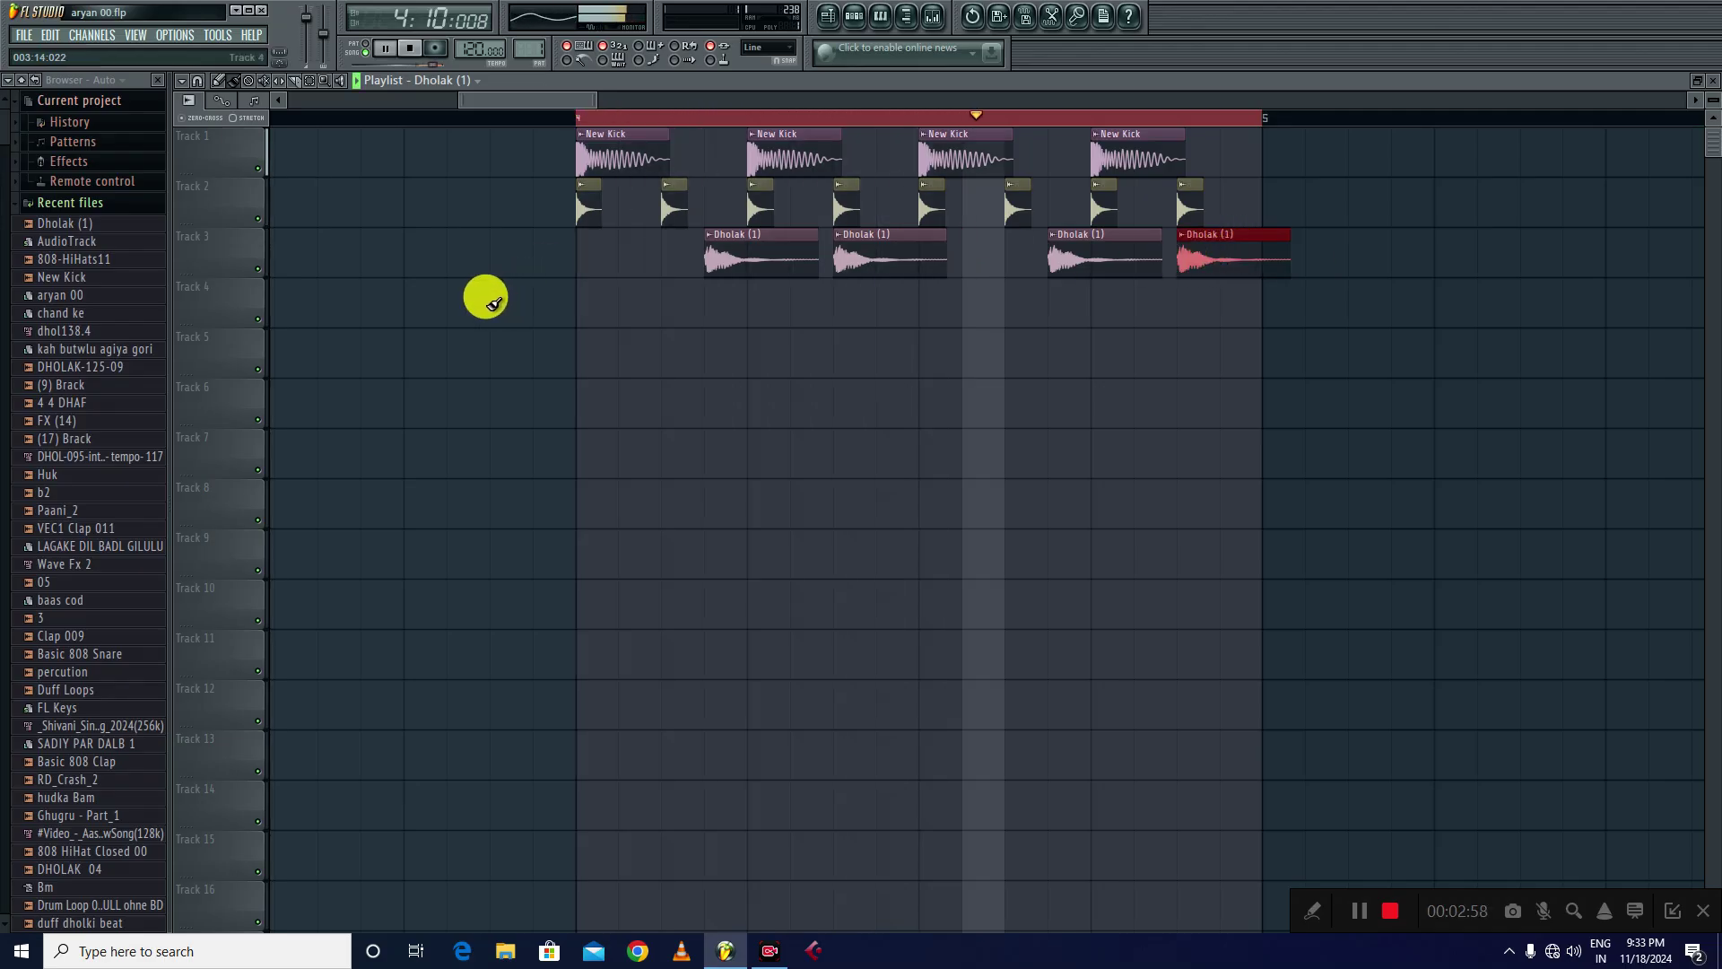
pyautogui.press('space')
# - Try Clap 009 clips on Track 4 under the first and third Dholak (1) clips and play the loop
pyautogui.moveTo(590, 97); pyautogui.dragTo(747, 99)
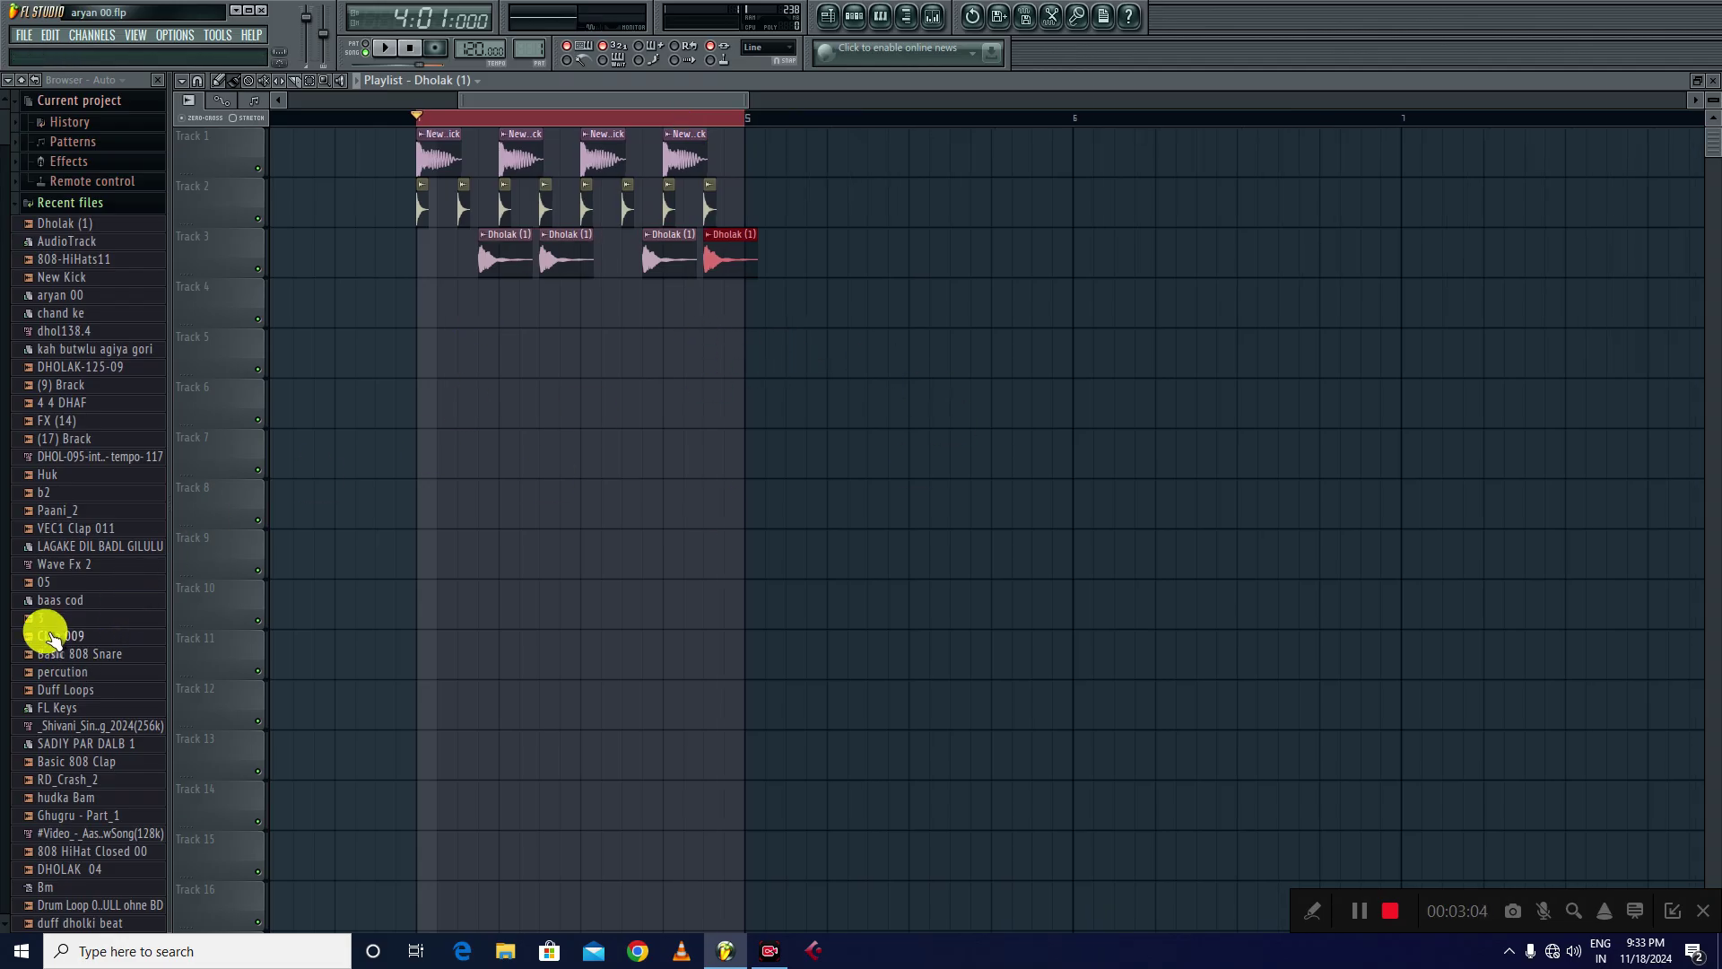
pyautogui.moveTo(53, 642); pyautogui.dragTo(489, 305)
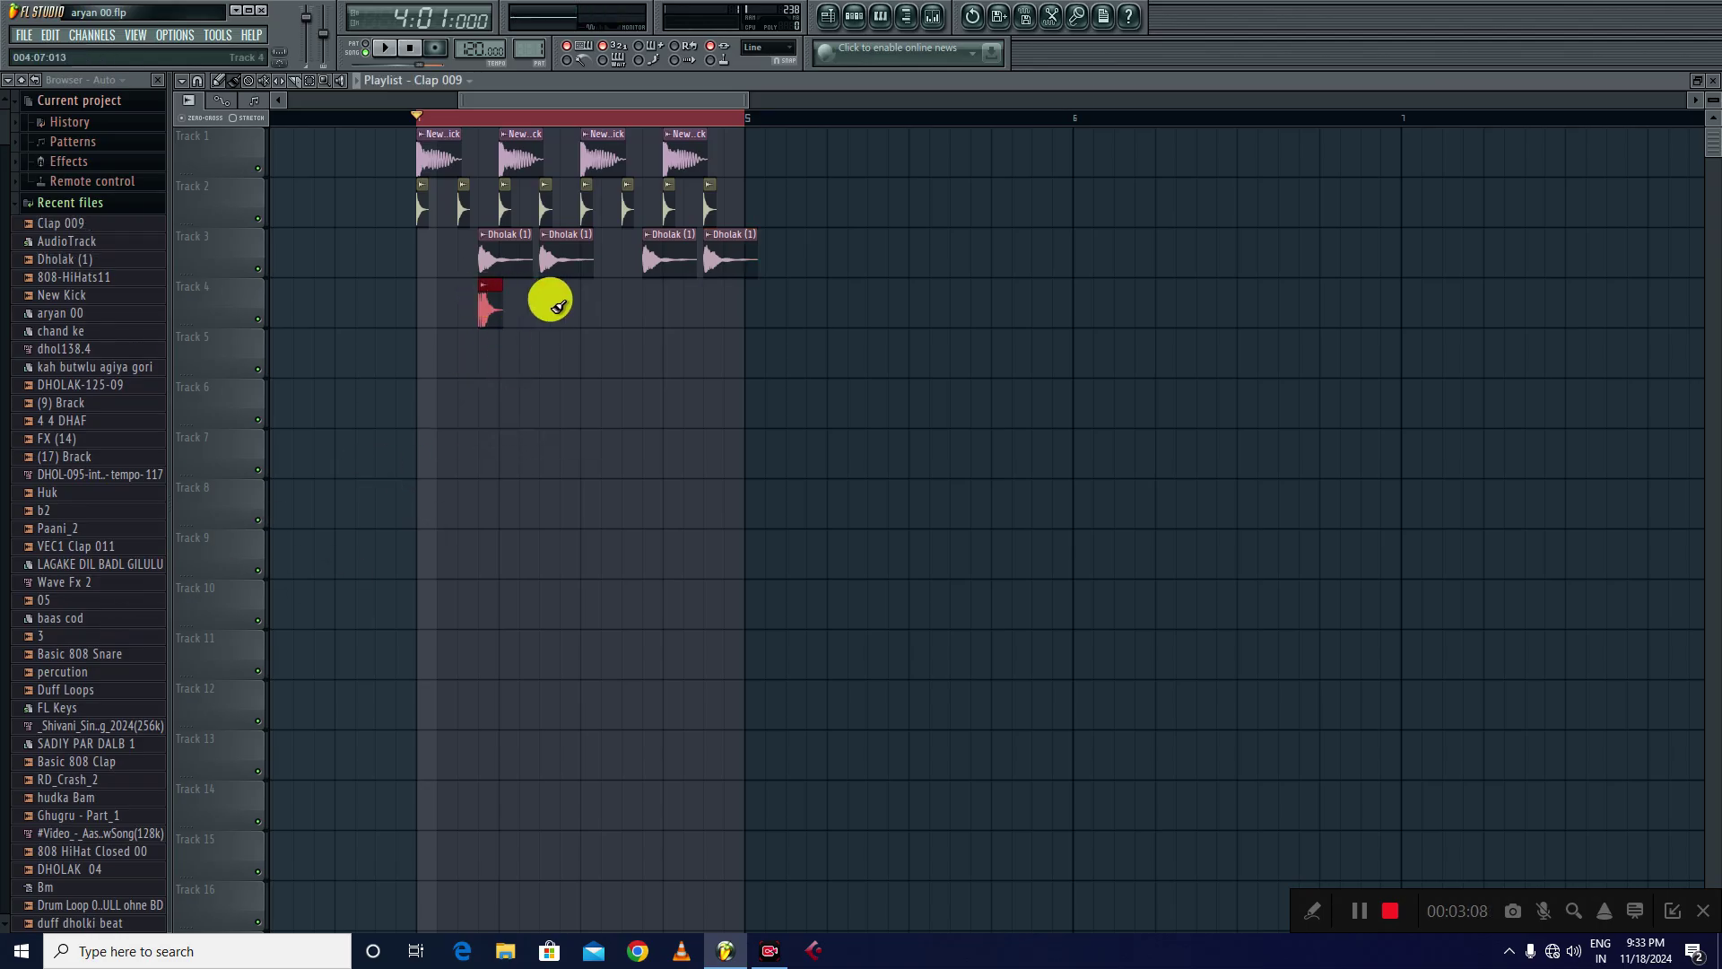
pyautogui.click(646, 298)
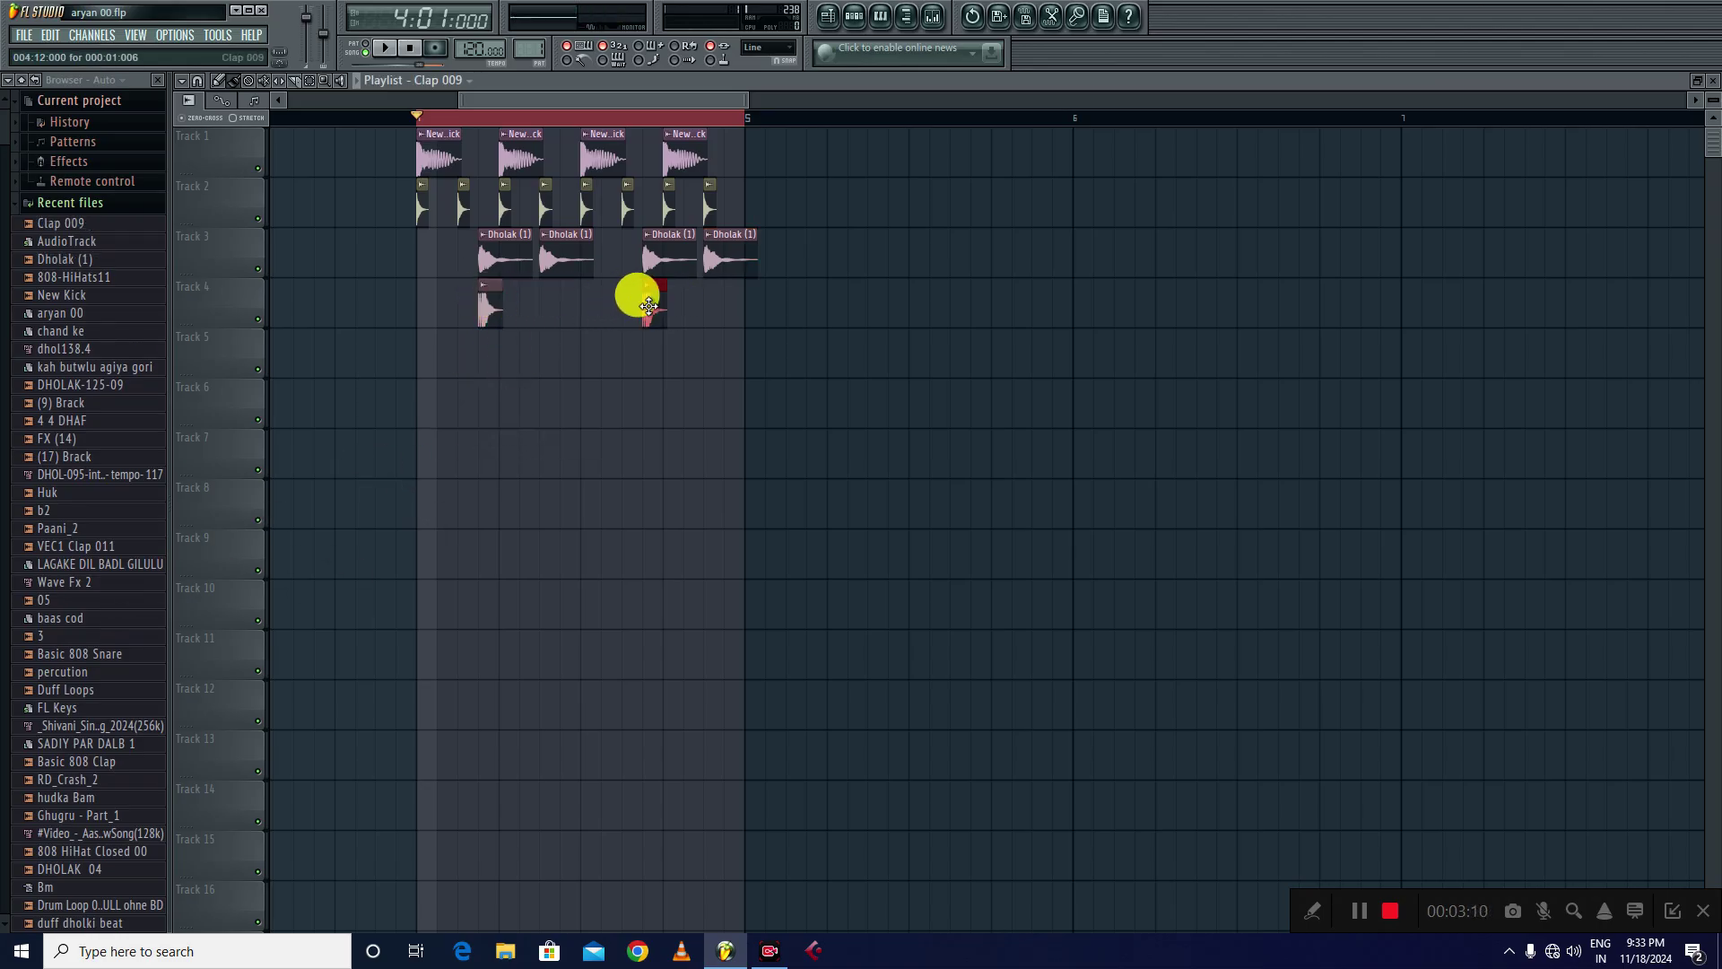
pyautogui.press('space')
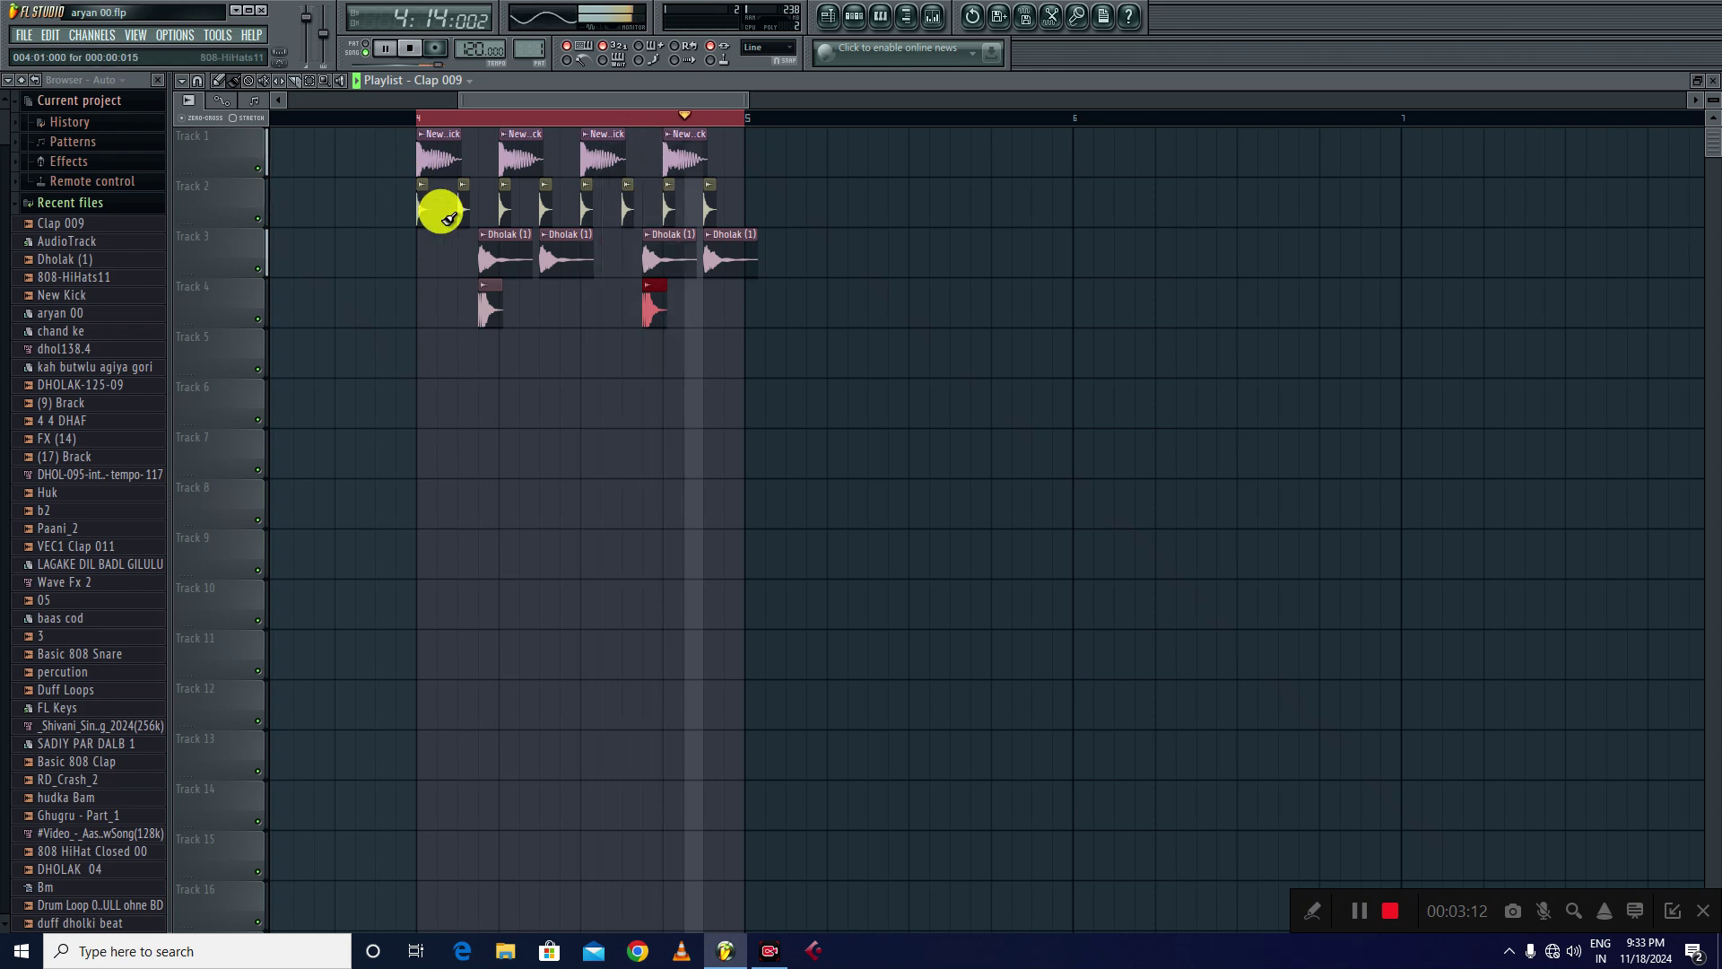
pyautogui.press('space')
pyautogui.press('space')
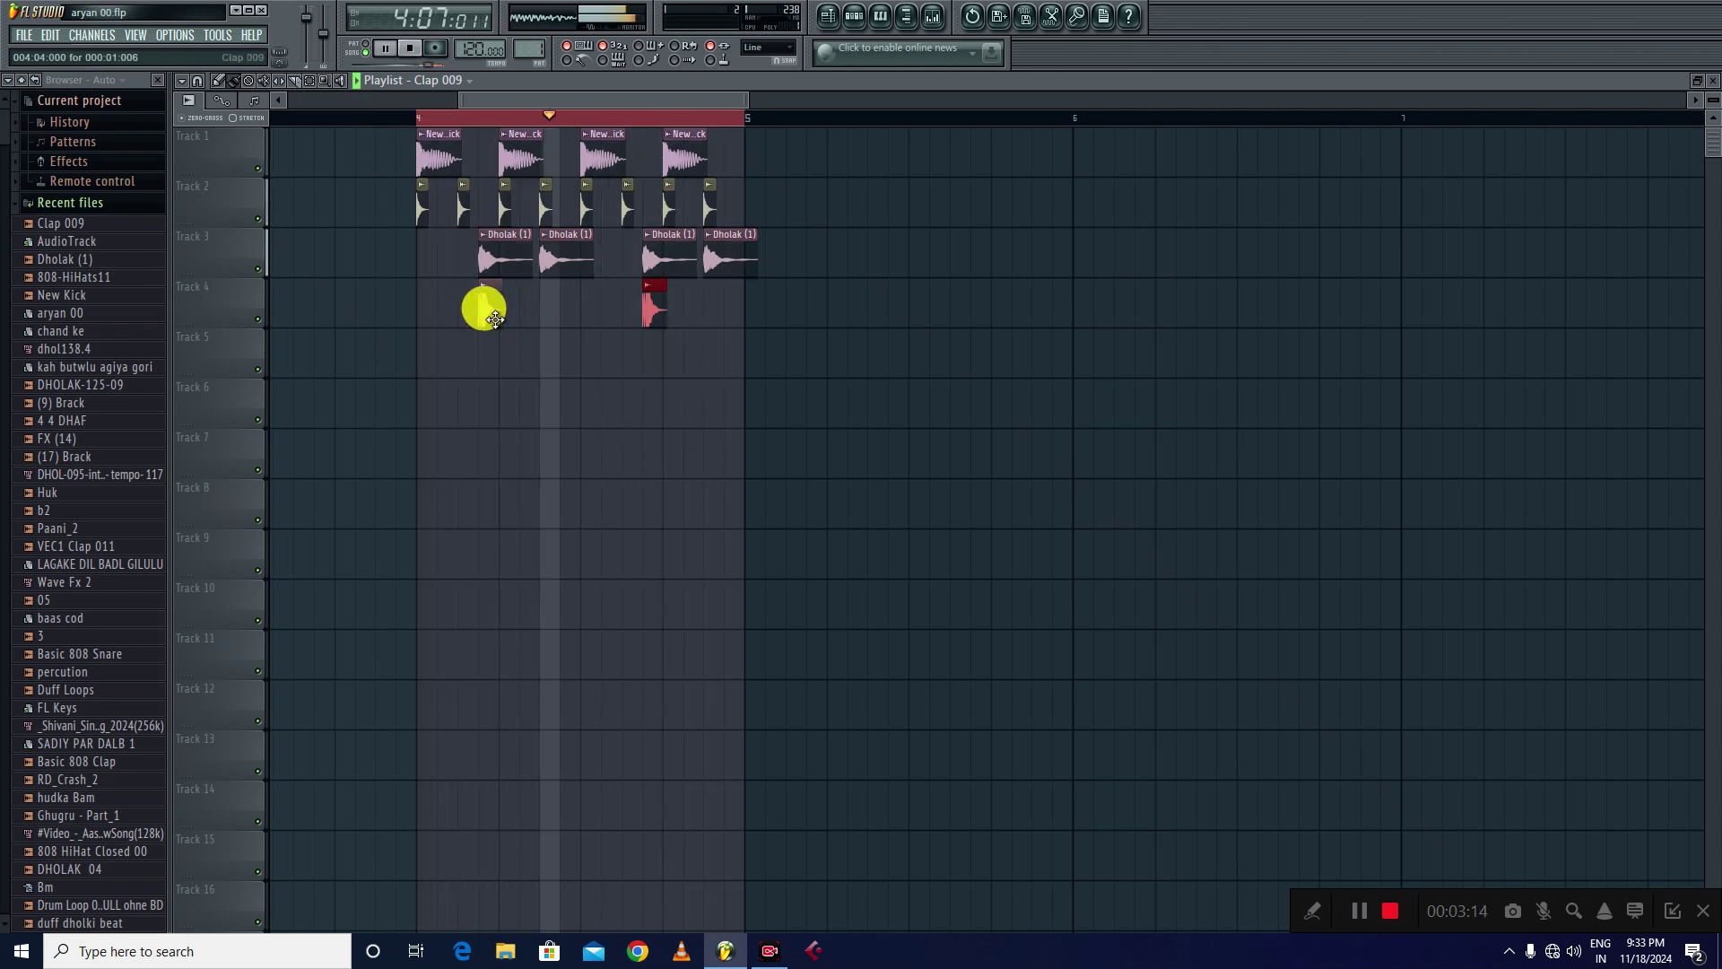
# - Remove both Clap 009 clips from Track 4 and stop playback
pyautogui.rightClick(489, 309)
pyautogui.rightClick(648, 310)
pyautogui.press('space')
# - Set the Dholak (1) channel volume to about 56%, close its settings and clear the bar 4 time selection
pyautogui.click(557, 245)
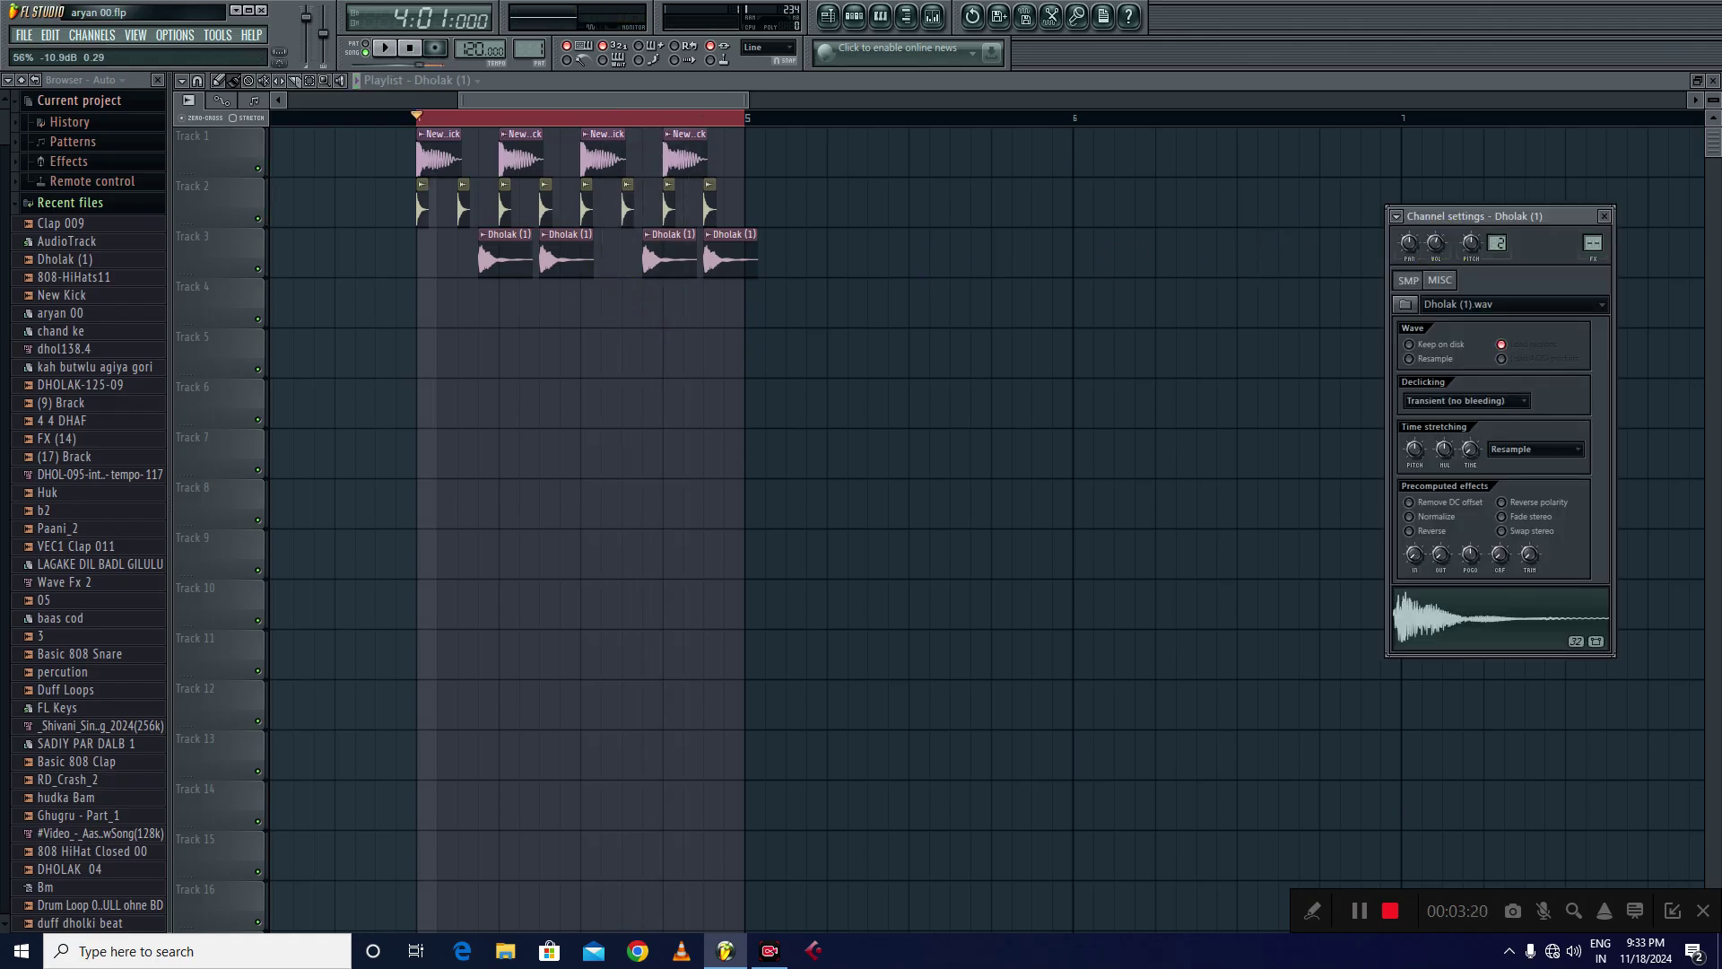
pyautogui.click(1605, 218)
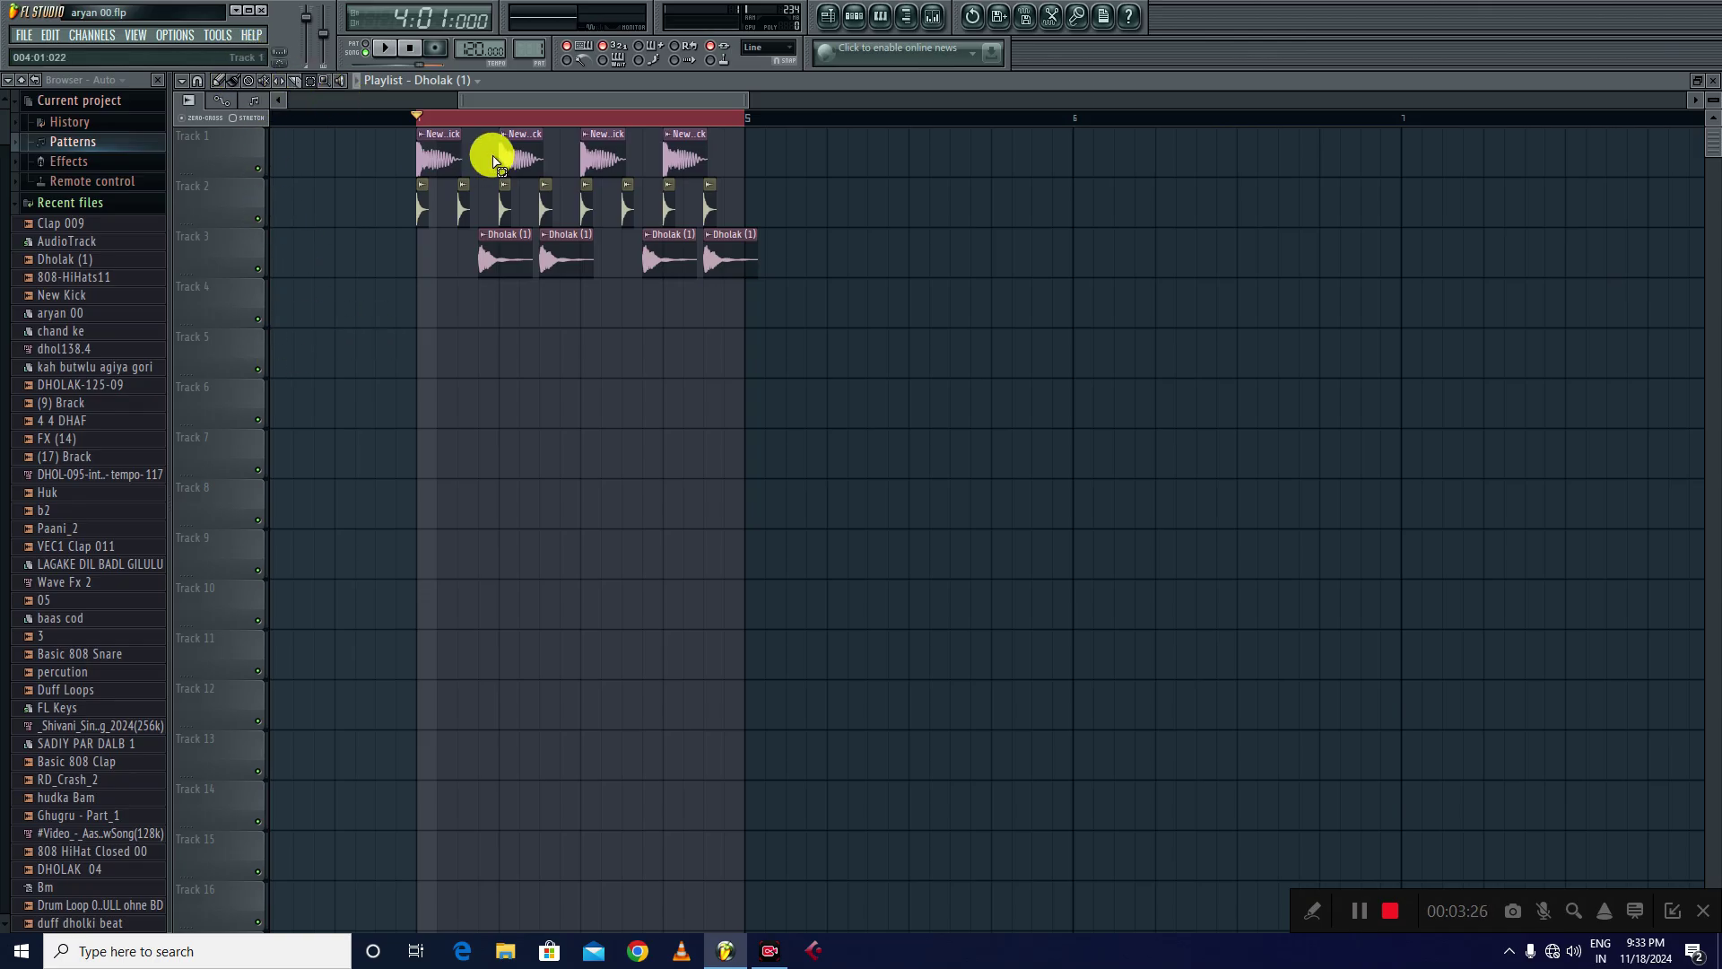
pyautogui.click(374, 121)
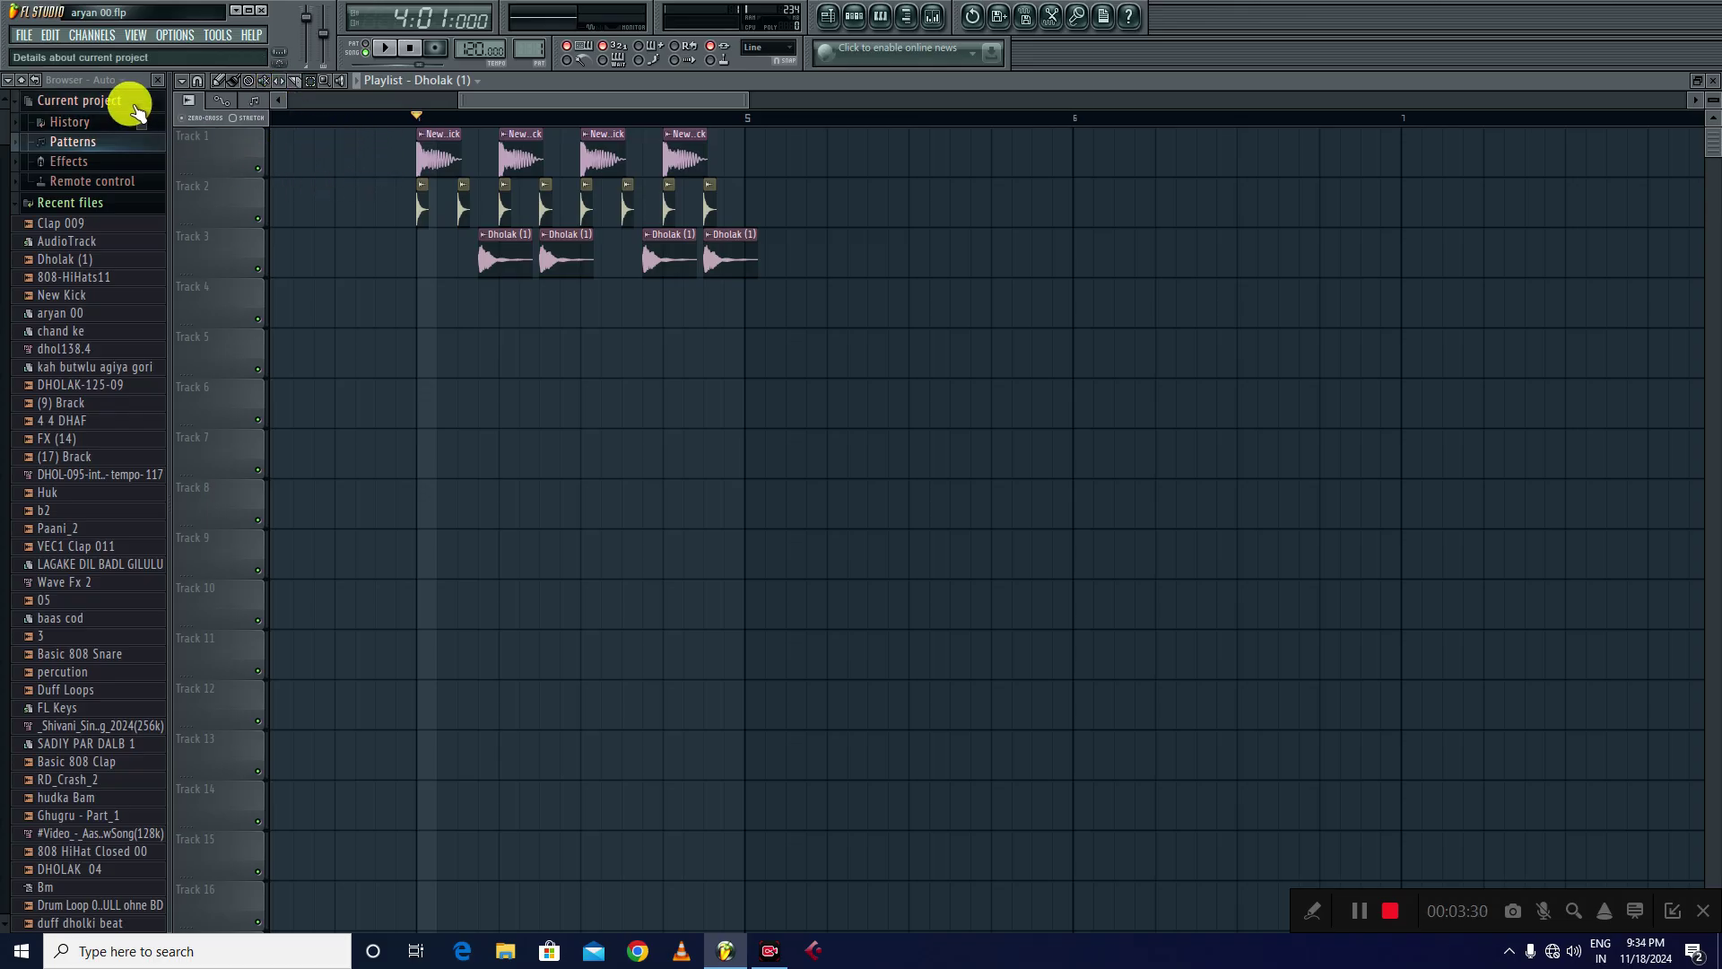
# - Add a Harmless synthesizer channel to the project
pyautogui.click(98, 34)
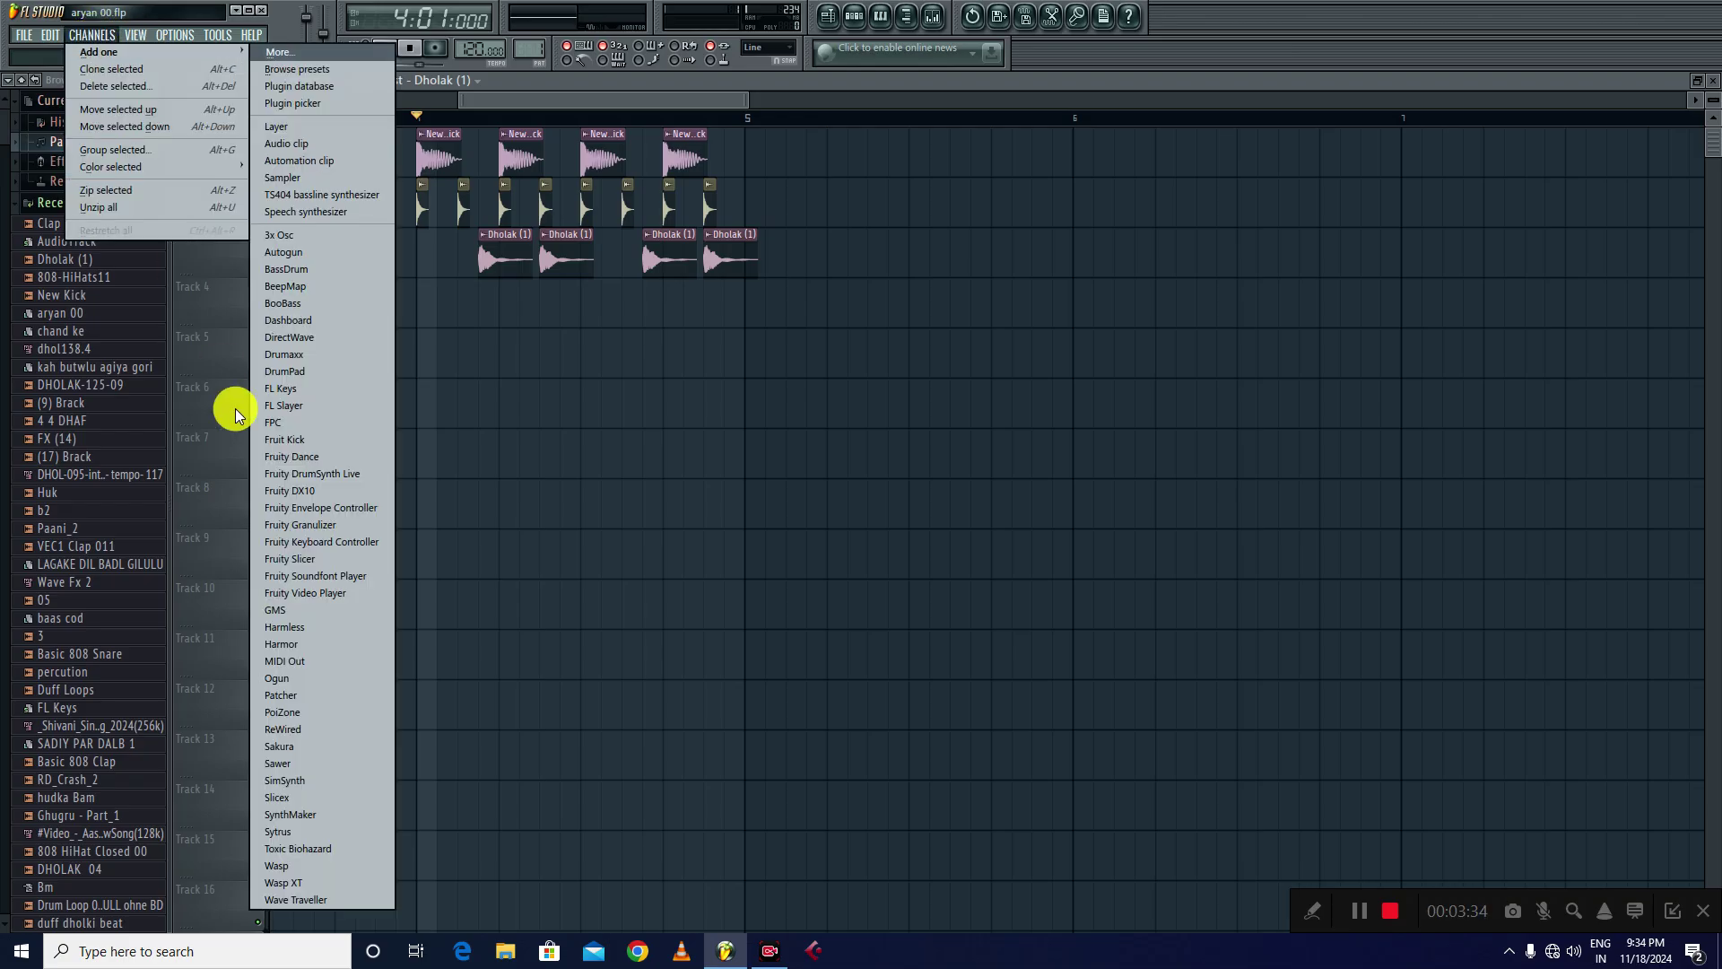
pyautogui.click(285, 630)
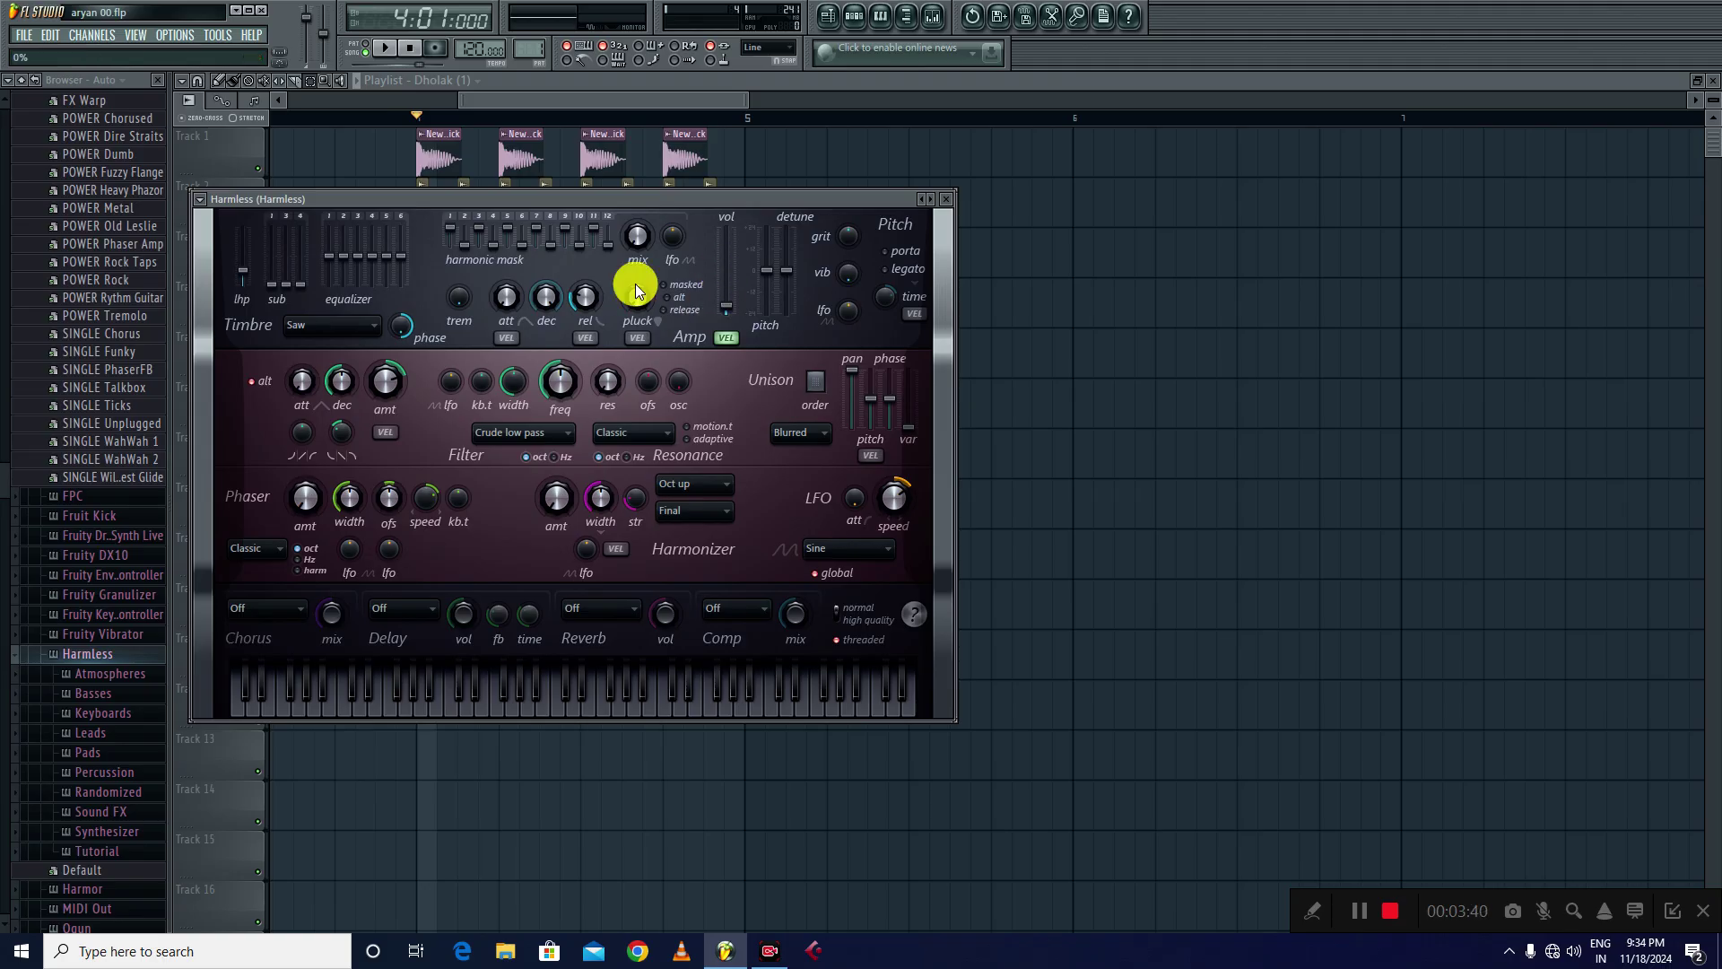
# - Enter Harmless steps 4, 7, 12 and 15 in Pattern 1 and send the channel to the piano roll
pyautogui.click(946, 199)
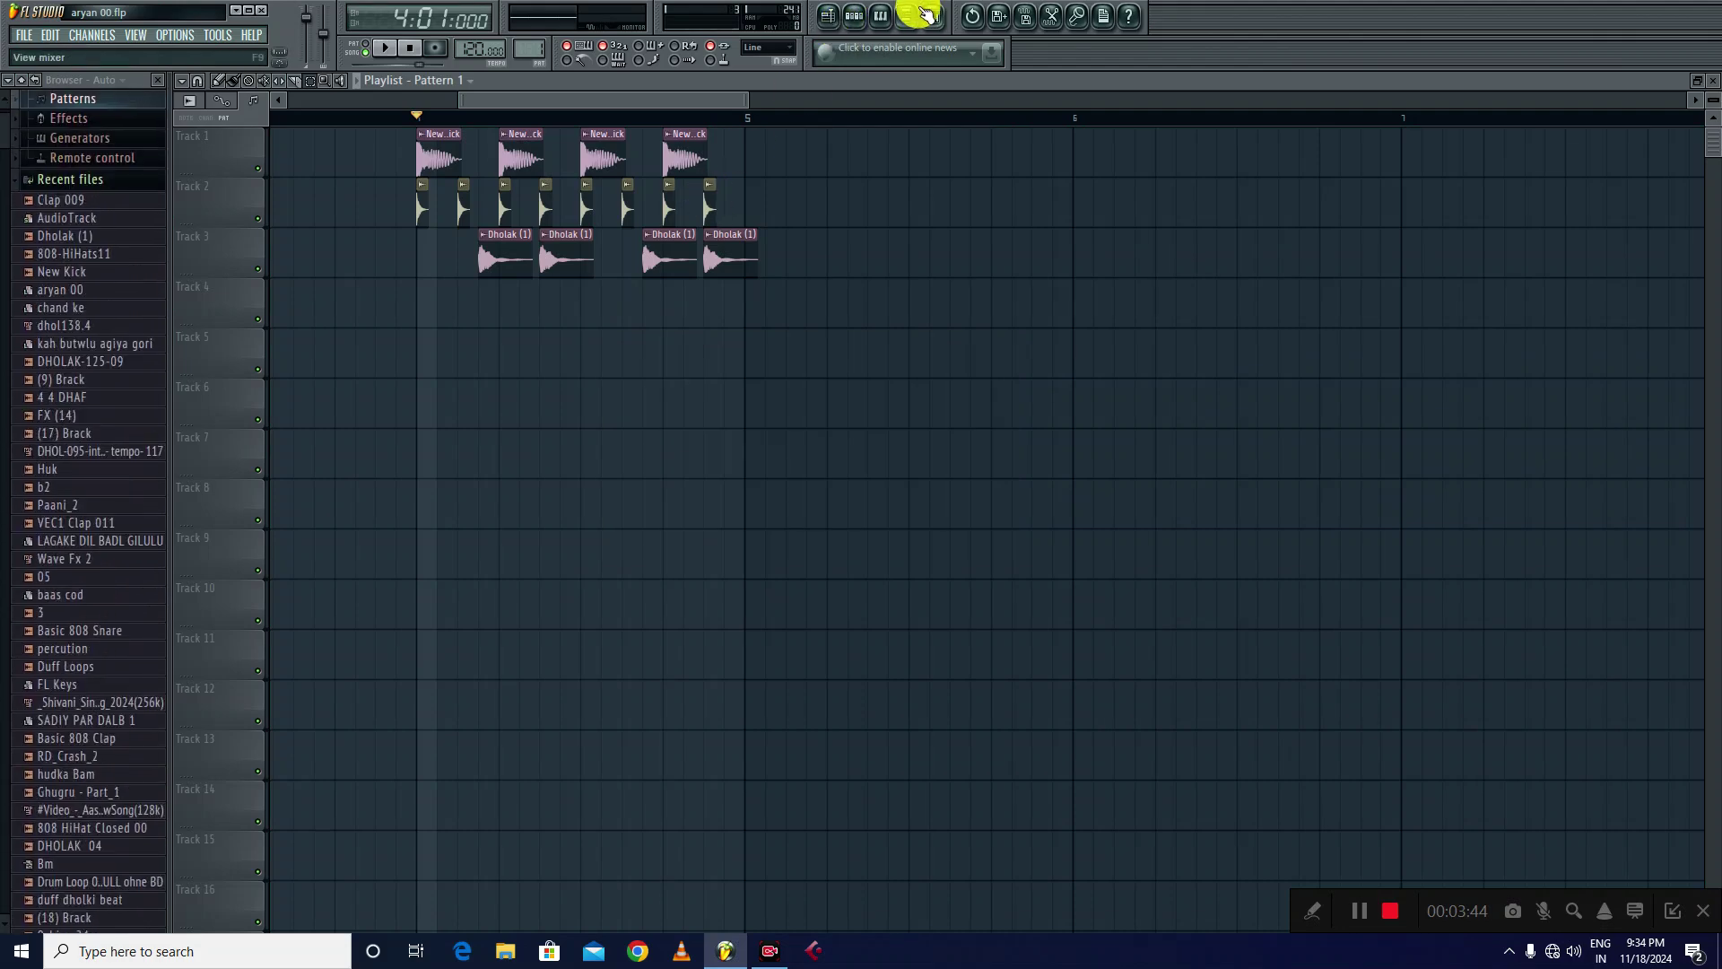
pyautogui.click(854, 17)
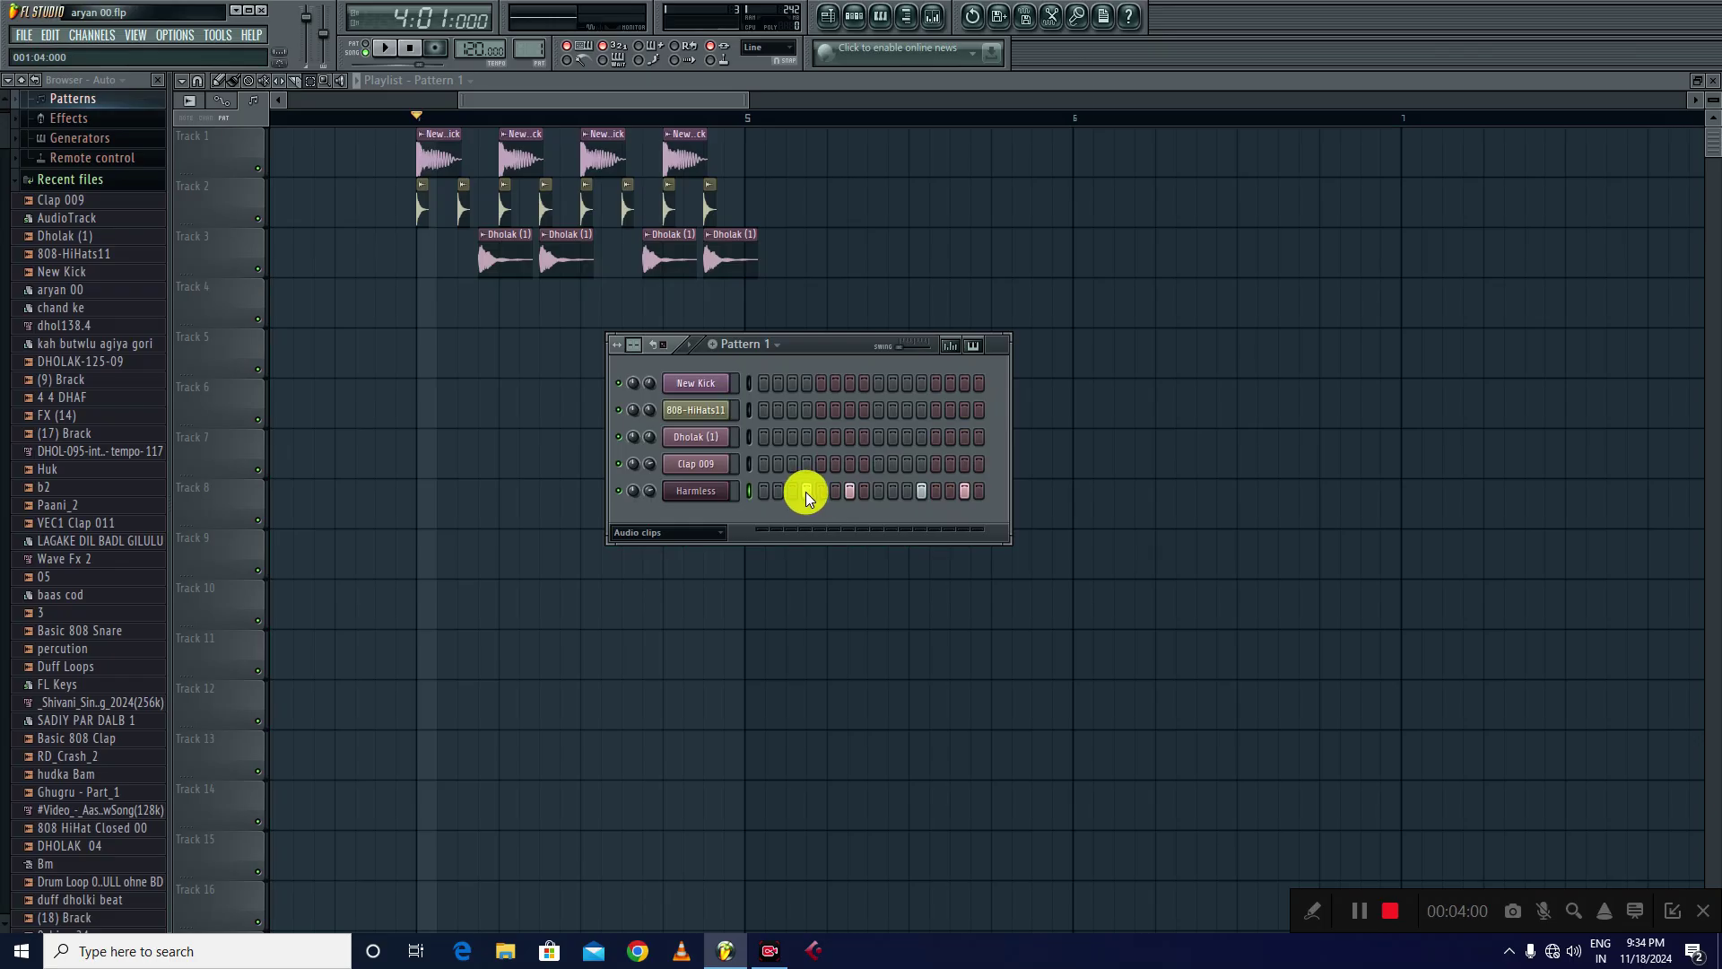
pyautogui.rightClick(692, 489)
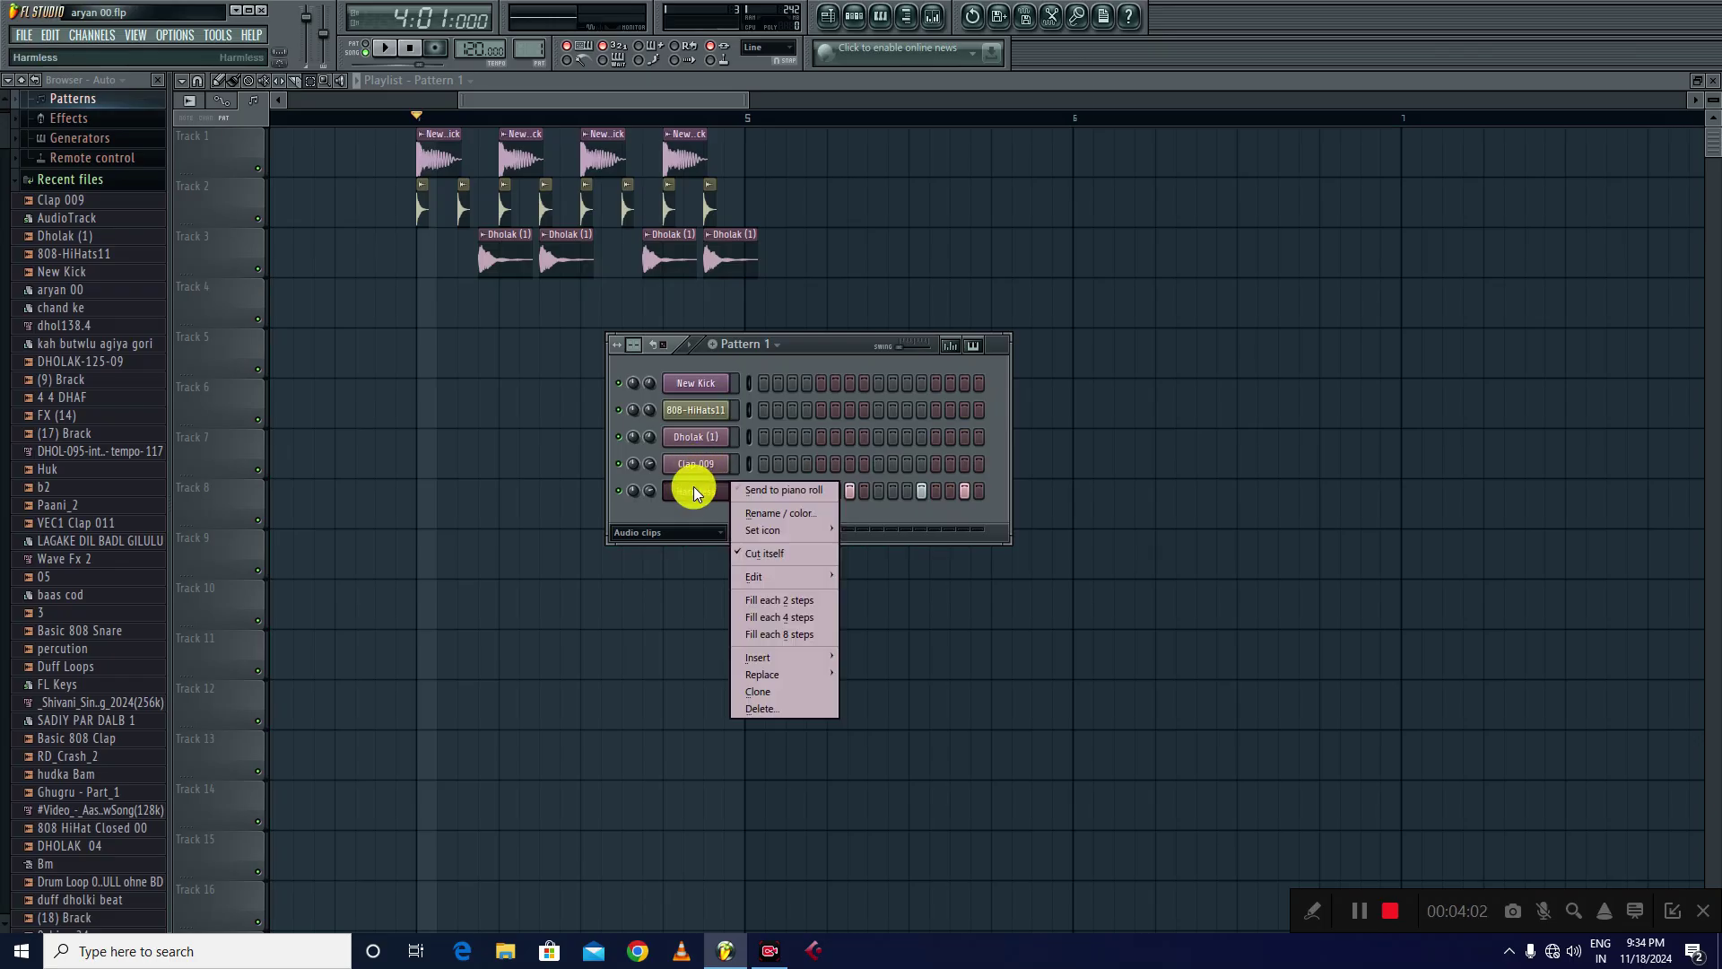
pyautogui.click(767, 489)
pyautogui.moveTo(485, 100); pyautogui.dragTo(707, 99)
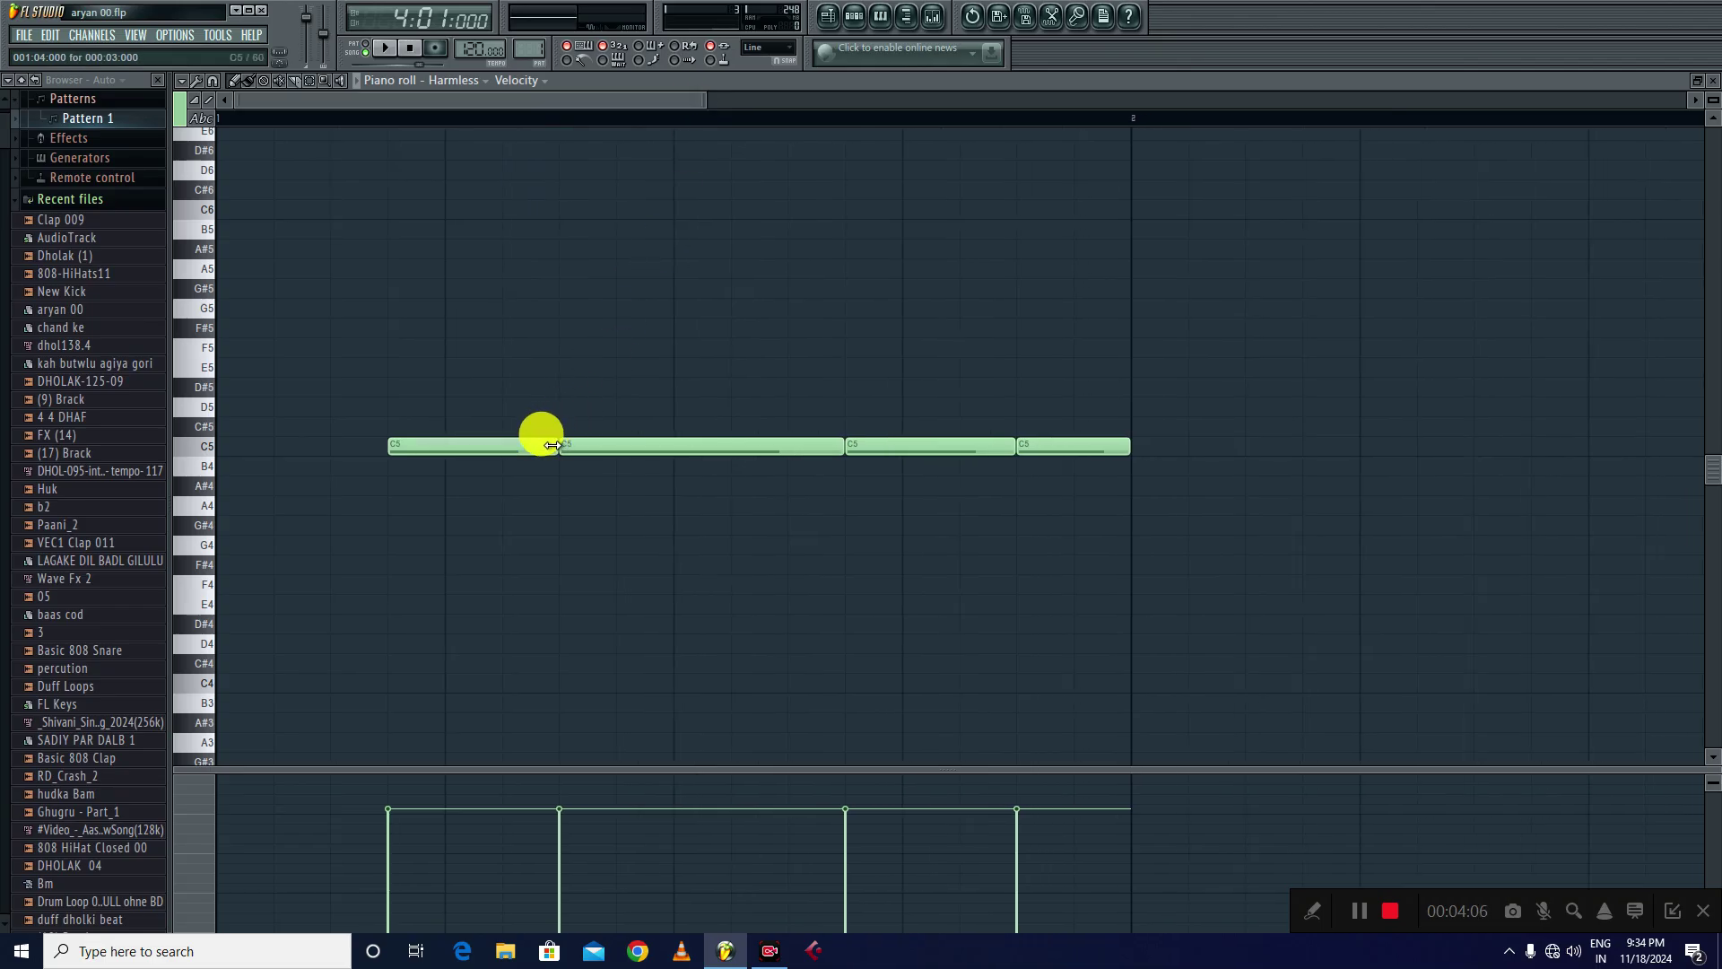
# - Shorten the first C5 note to one step and replace the others with one-step C5 notes at steps 7, 12 and 15
pyautogui.moveTo(551, 446); pyautogui.dragTo(423, 443)
pyautogui.rightClick(677, 448)
pyautogui.rightClick(933, 446)
pyautogui.rightClick(1117, 447)
pyautogui.click(565, 446)
pyautogui.doubleClick(569, 445)
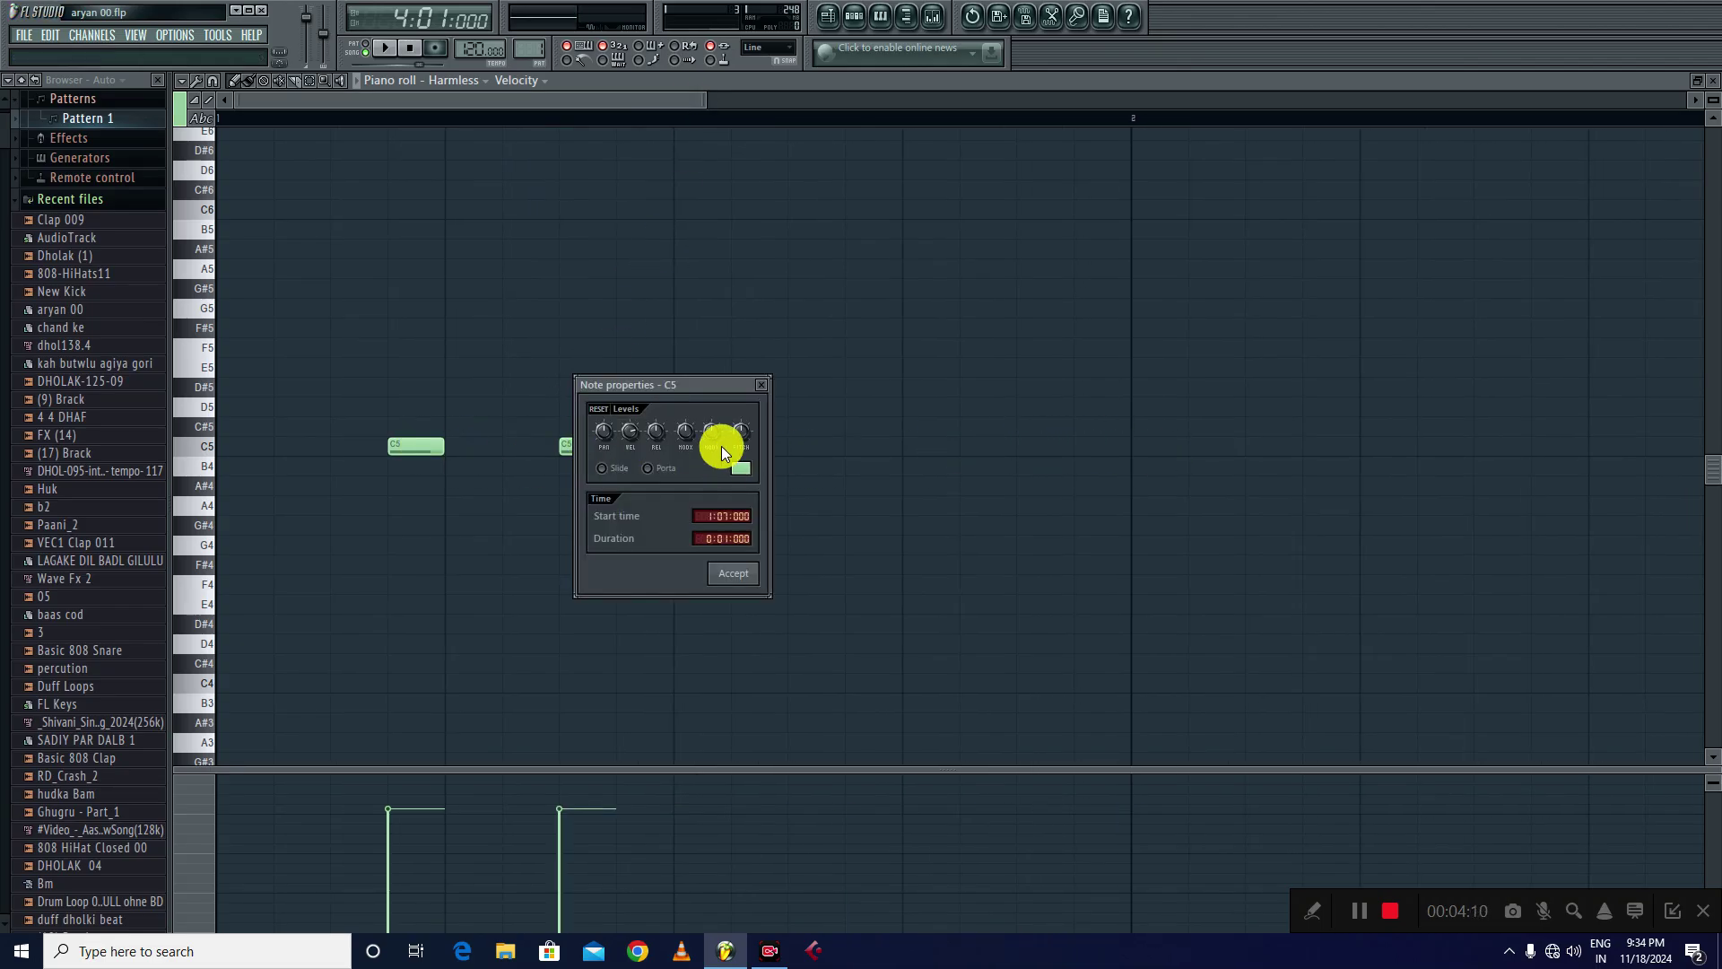
pyautogui.click(767, 387)
pyautogui.click(806, 447)
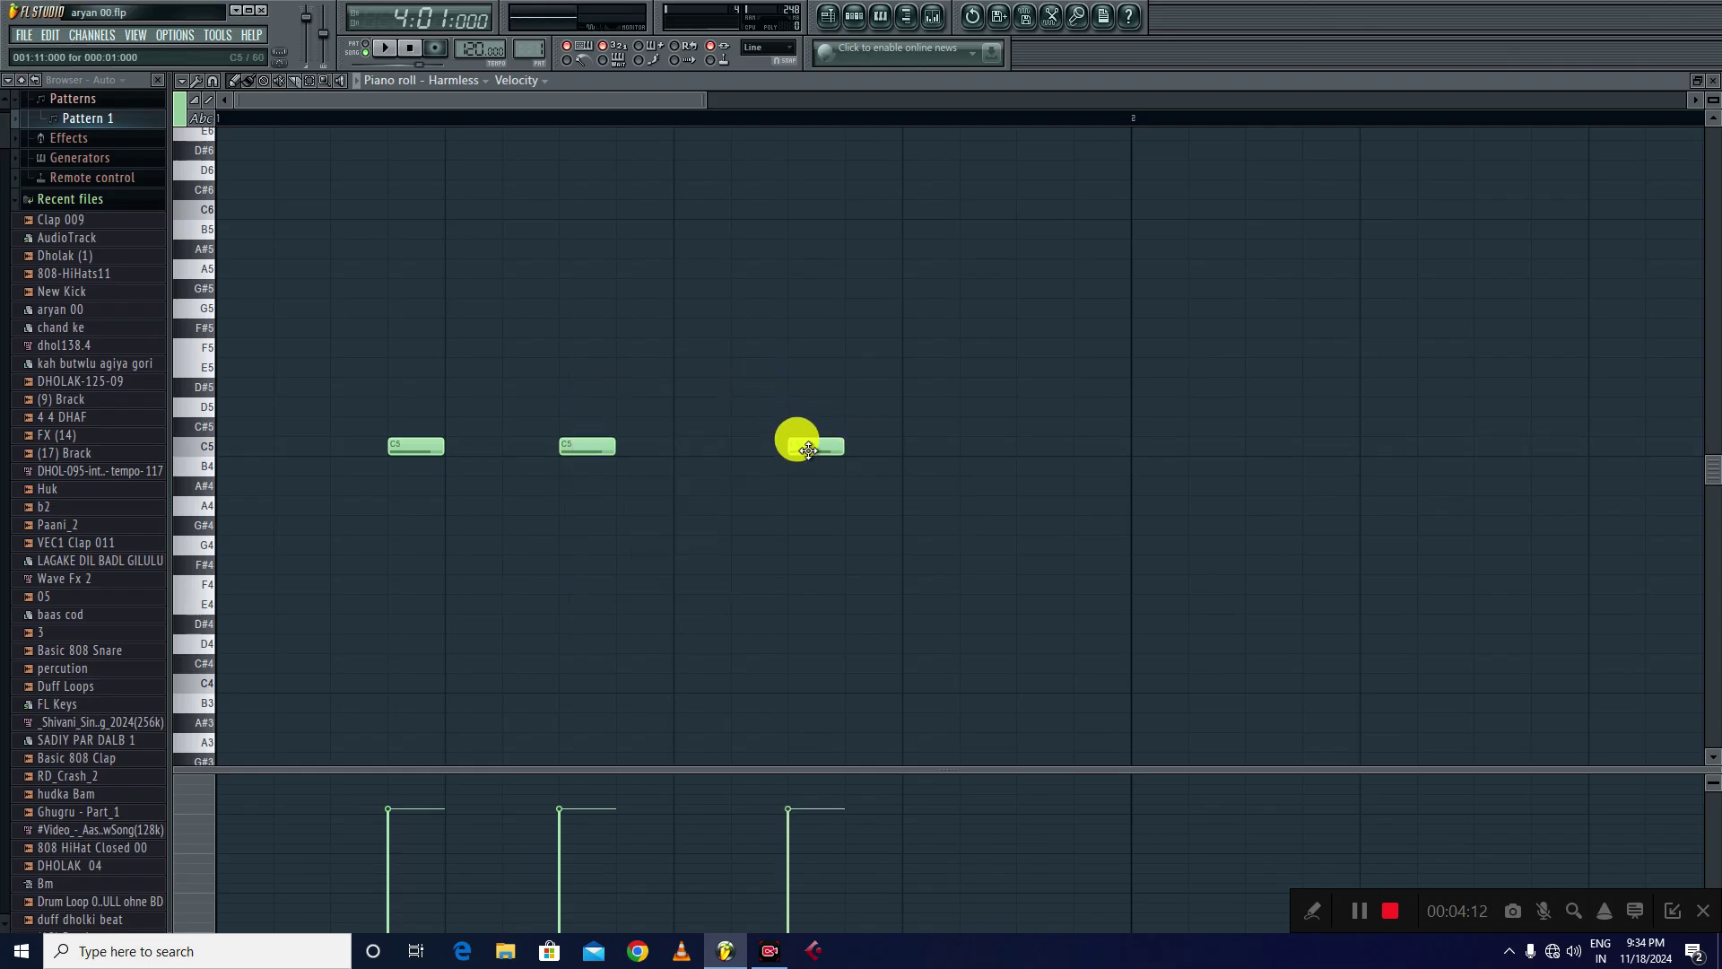
pyautogui.moveTo(808, 450); pyautogui.dragTo(865, 448)
pyautogui.click(1041, 448)
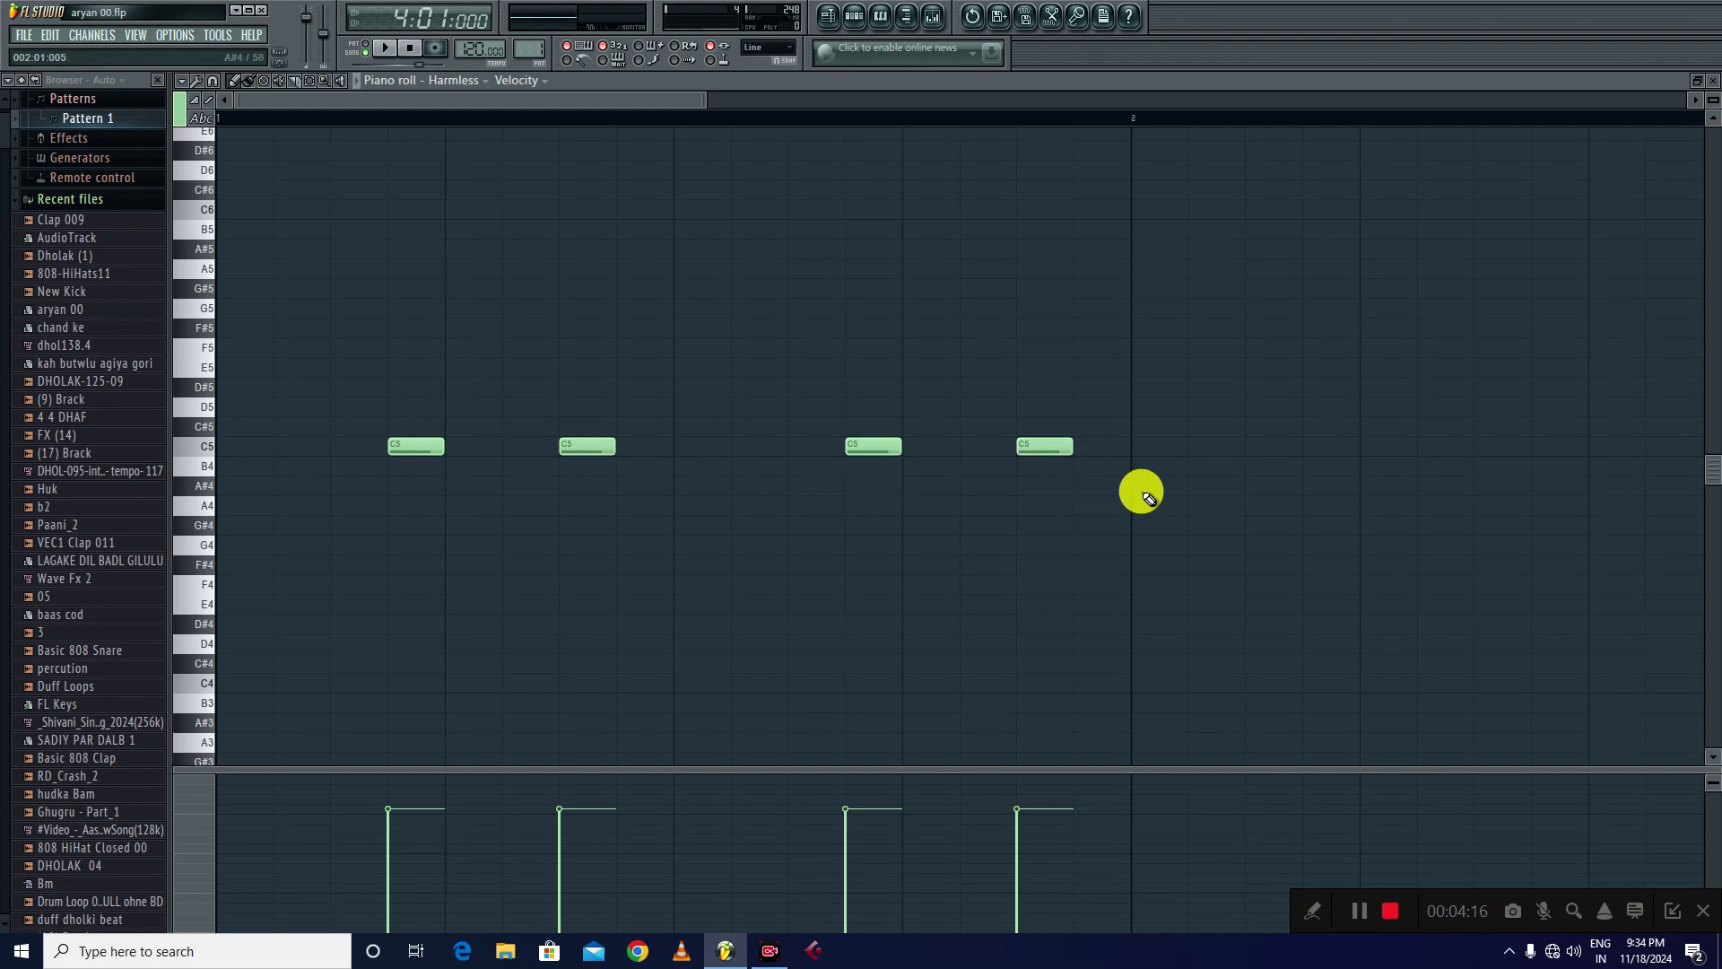
pyautogui.rightClick(499, 423)
pyautogui.click(704, 530)
pyautogui.moveTo(1182, 579); pyautogui.dragTo(393, 384)
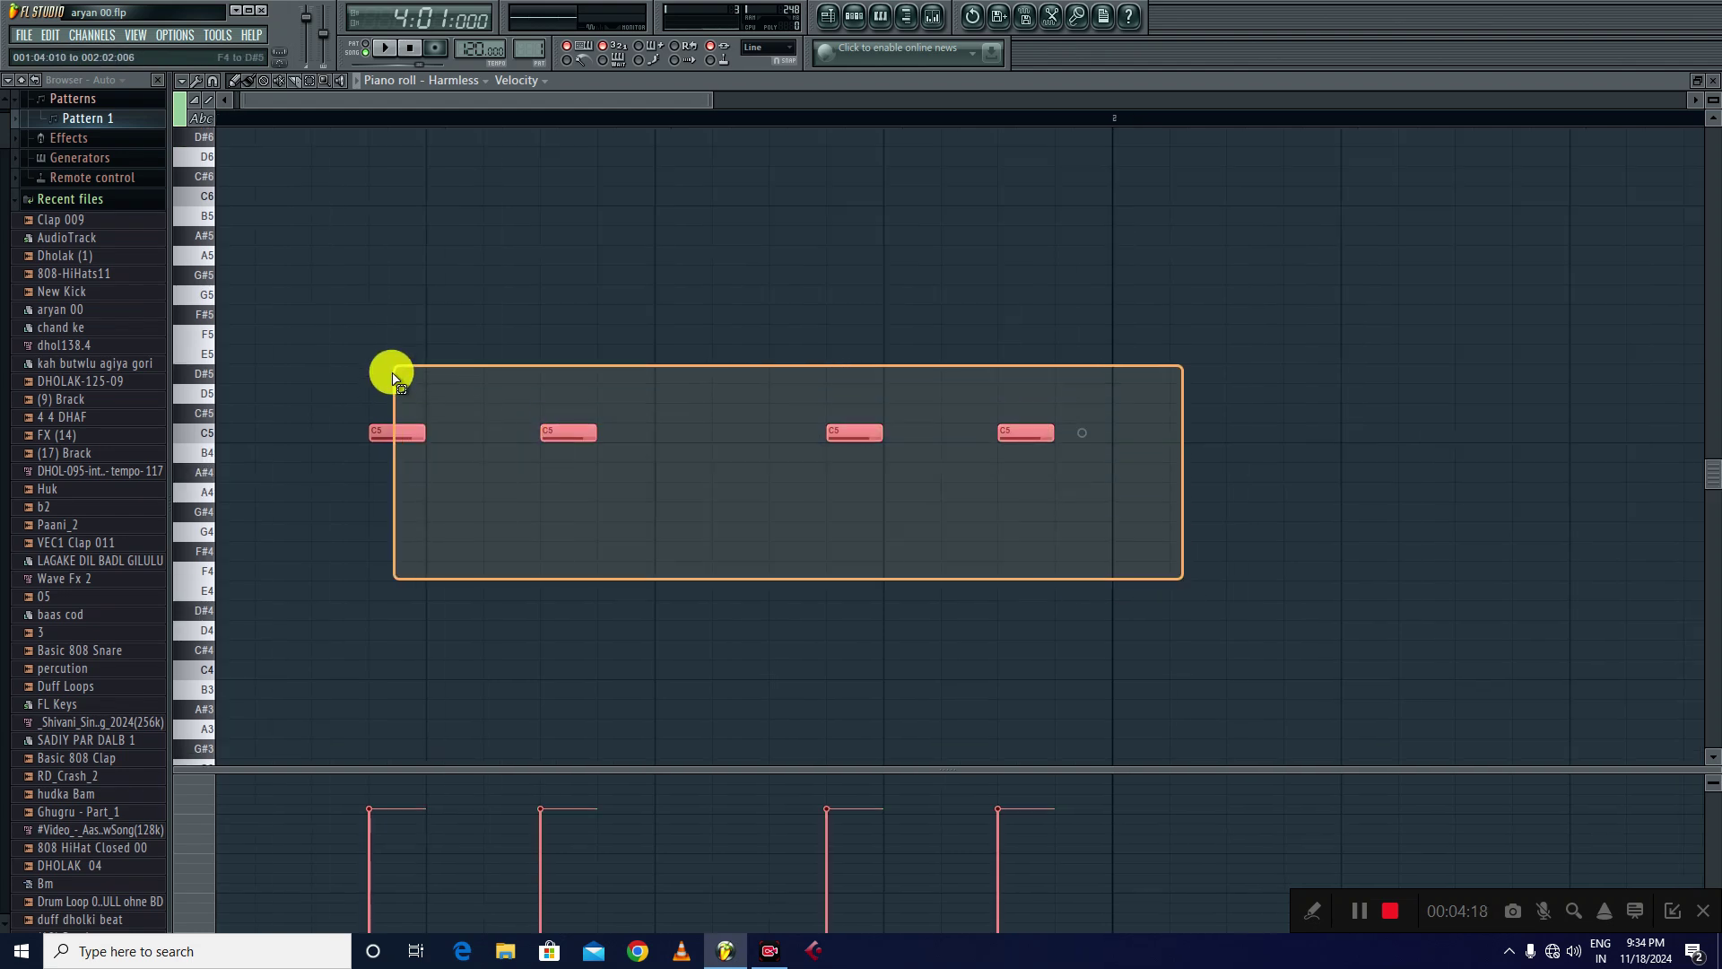
pyautogui.doubleClick(389, 434)
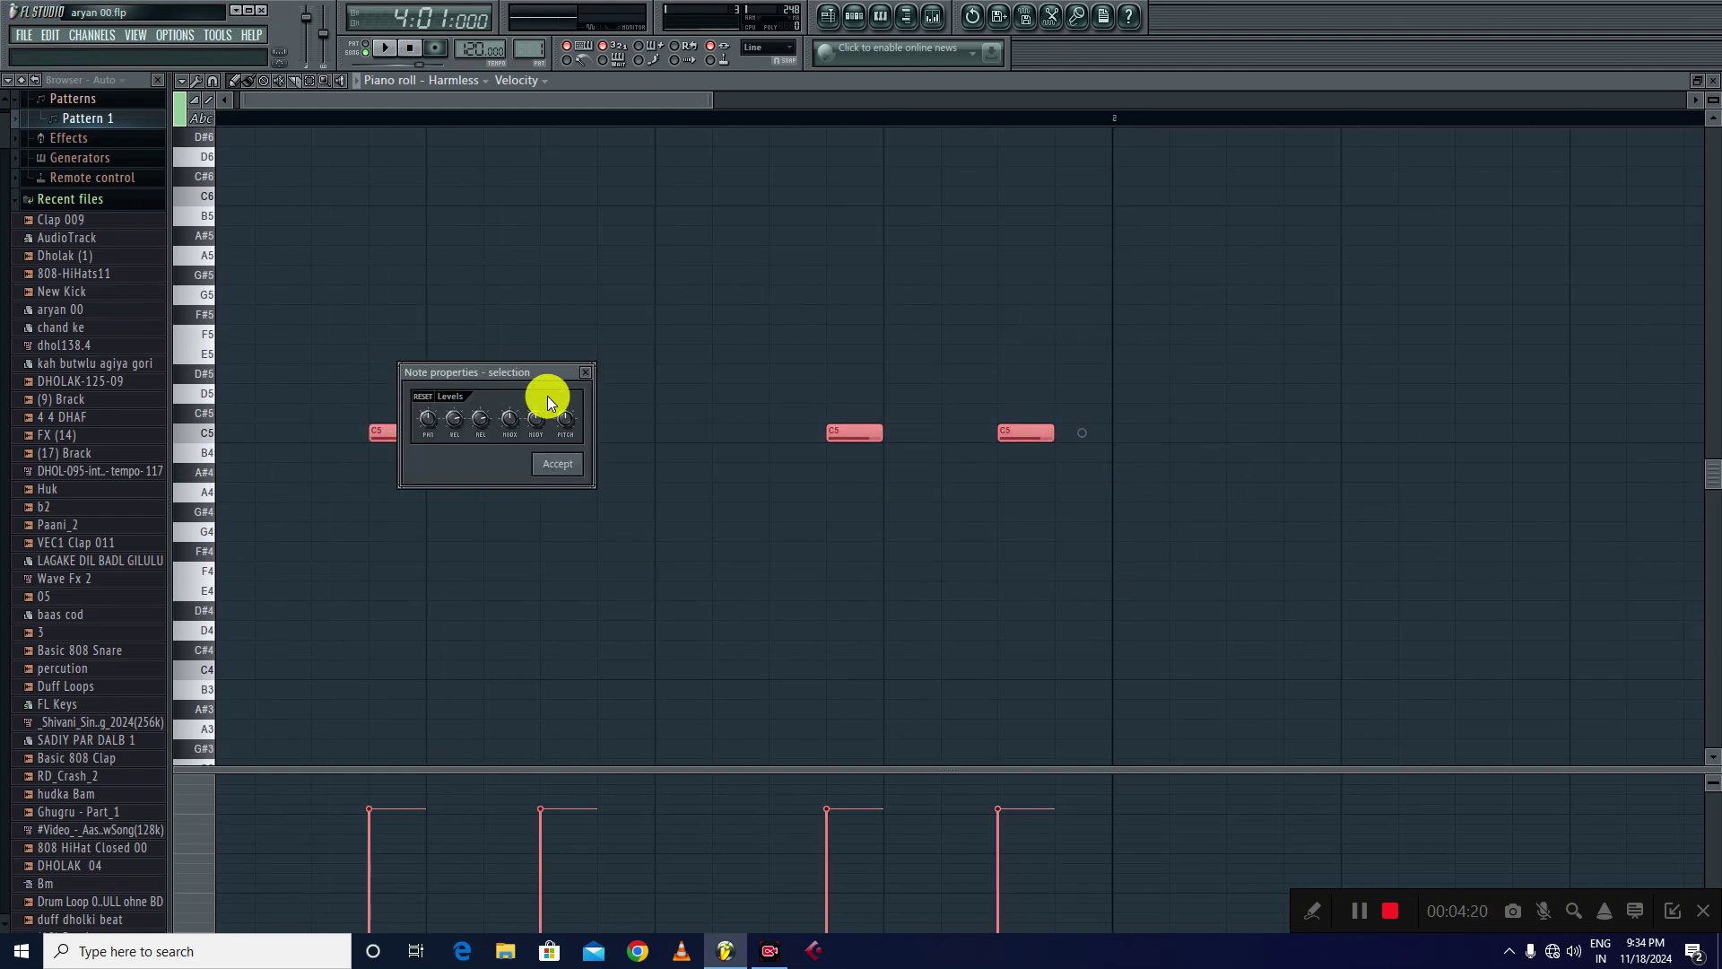
pyautogui.click(581, 368)
pyautogui.moveTo(404, 396); pyautogui.dragTo(462, 388)
pyautogui.rightClick(454, 375)
# - Add a one-step D#5 note above each of the four C5 notes
pyautogui.click(389, 368)
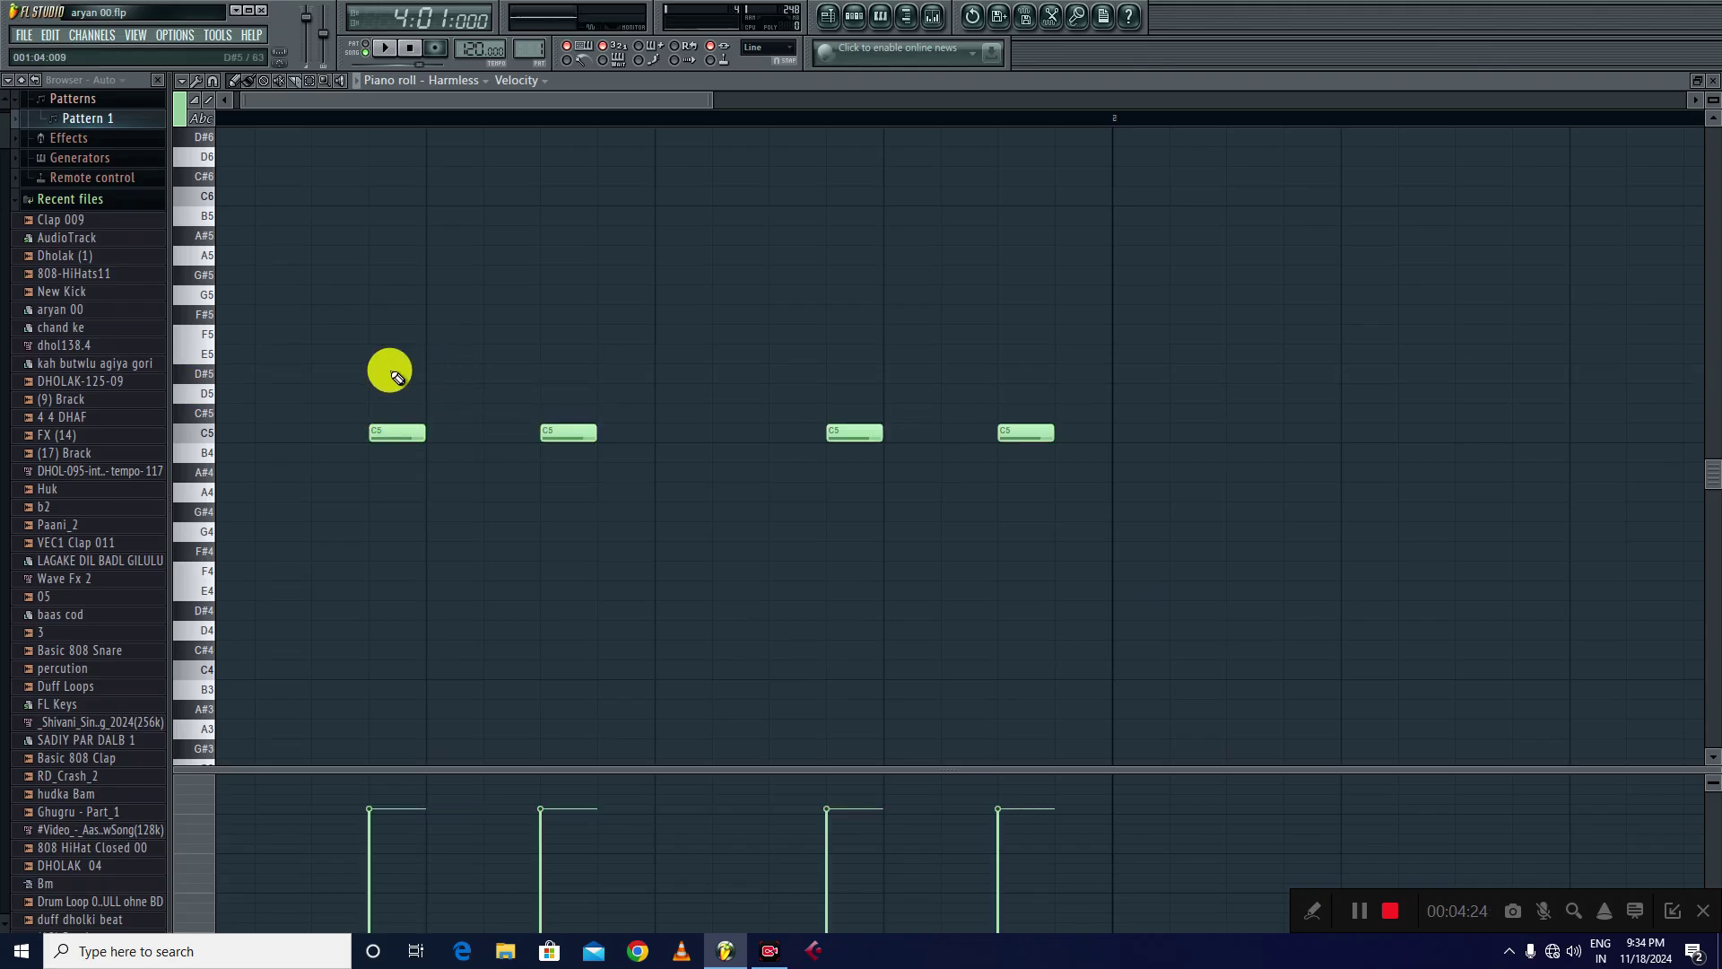
pyautogui.click(549, 370)
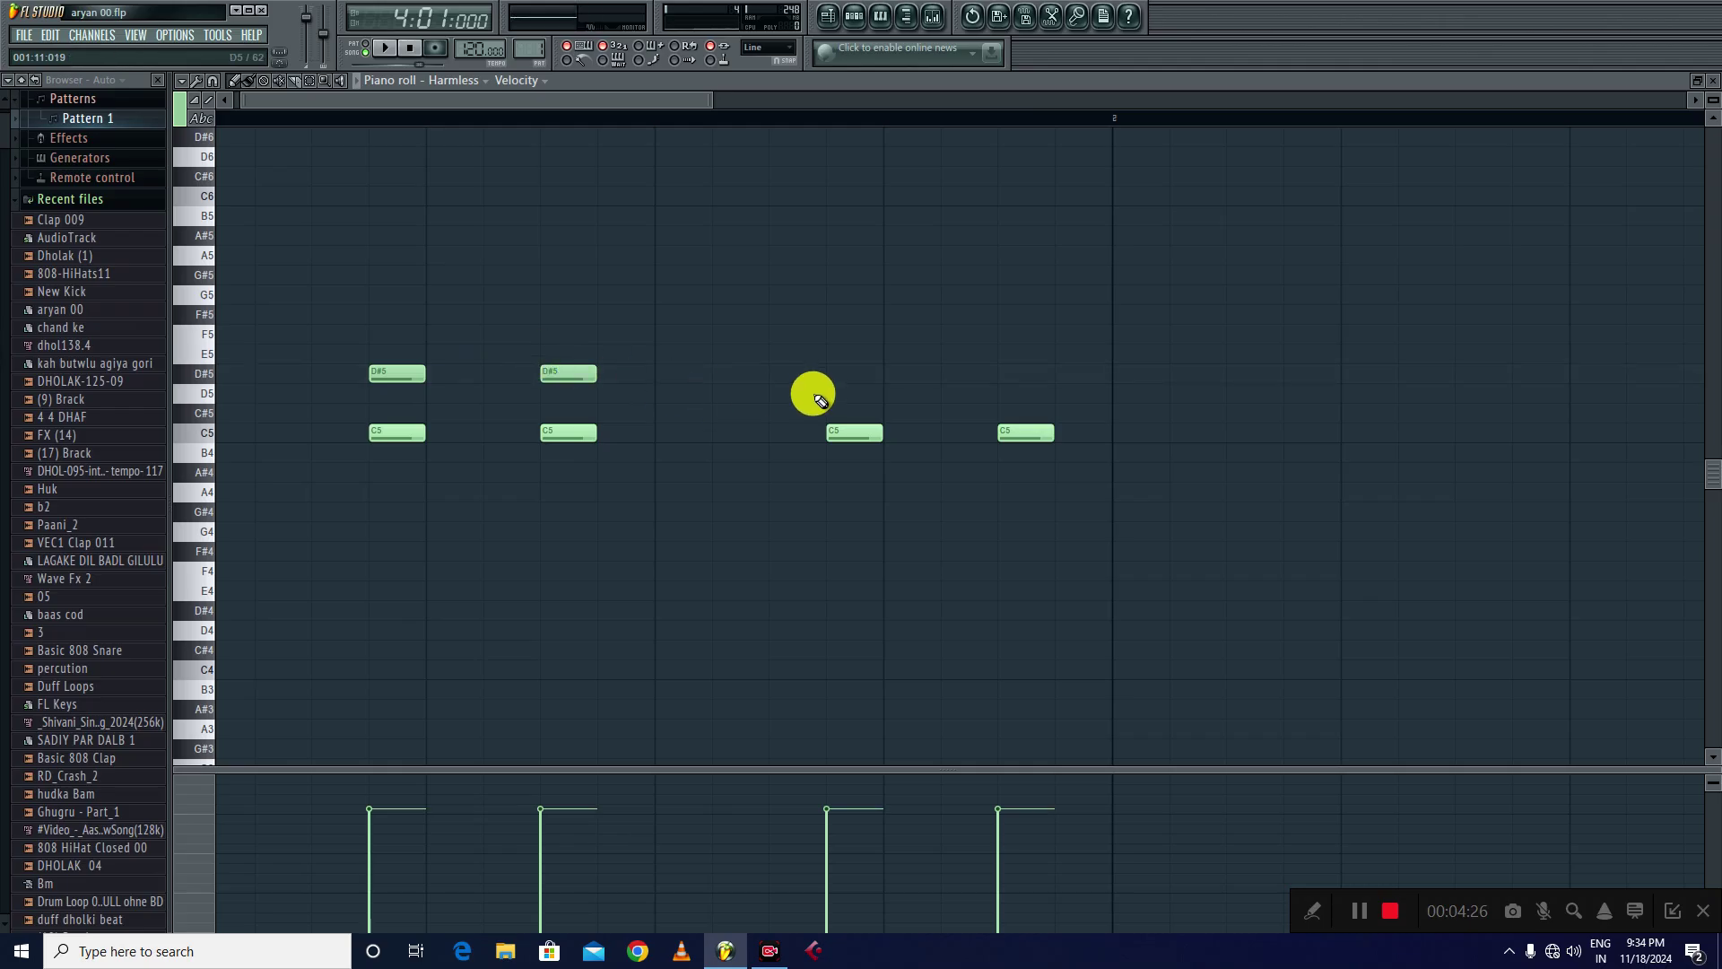
pyautogui.click(843, 371)
pyautogui.click(1009, 372)
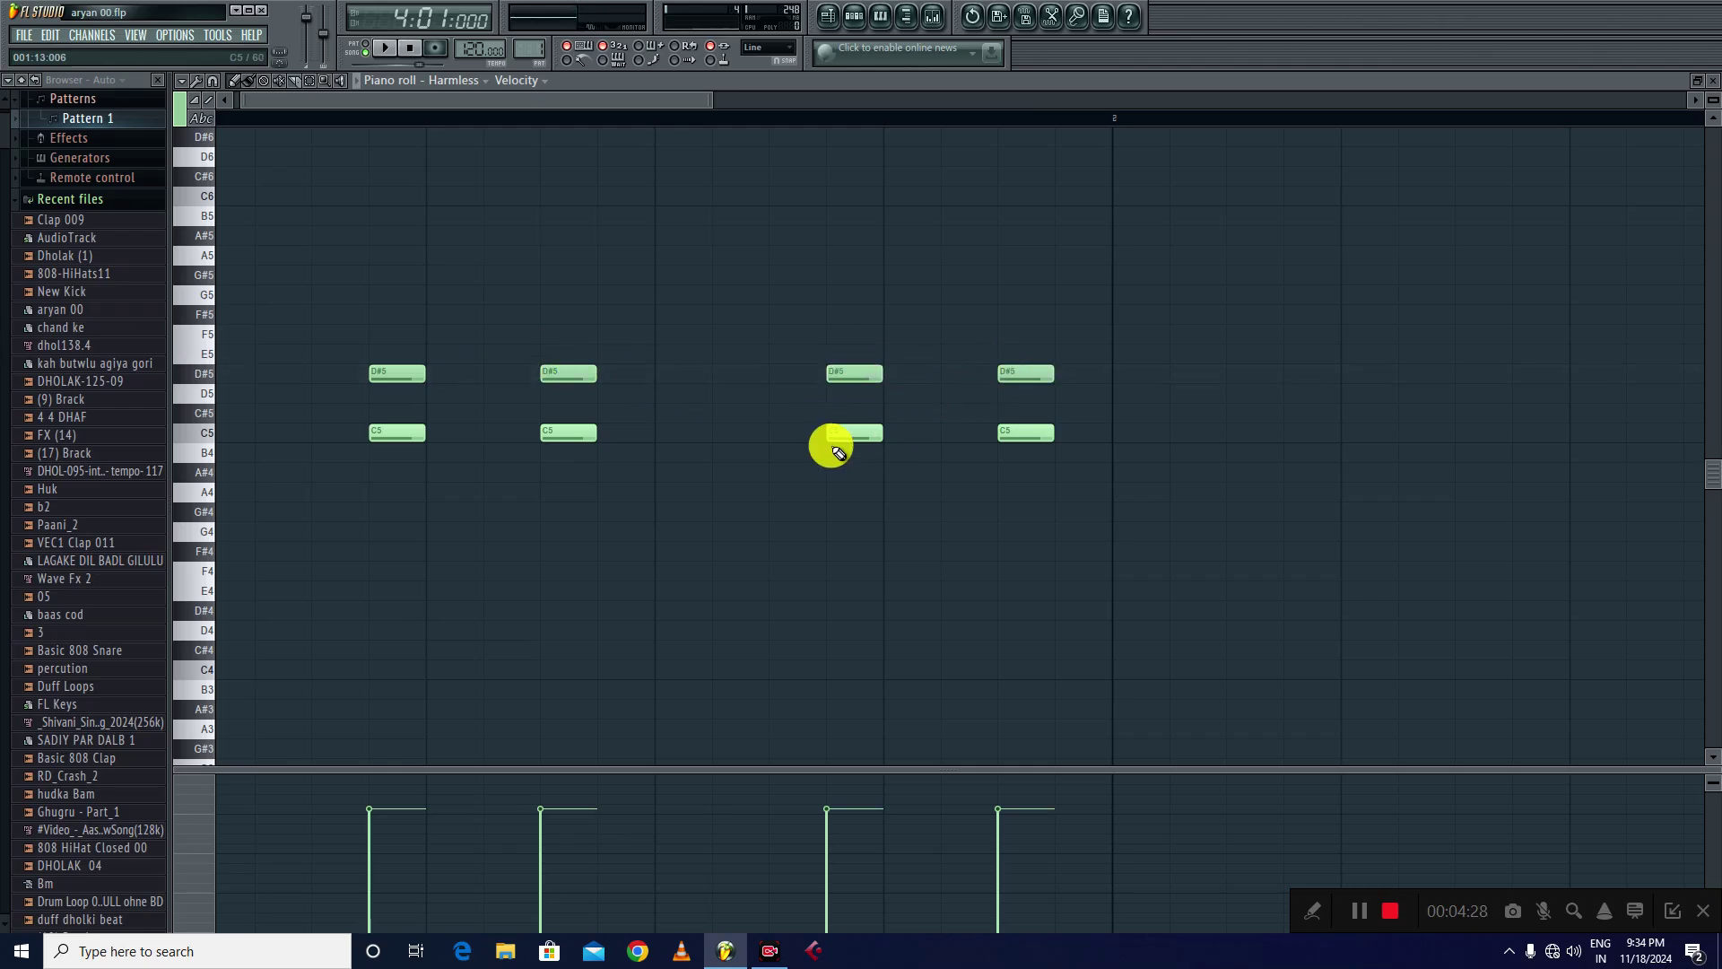
# - Add a one-step F#5 note above each of the four C5 and D#5 pairs
pyautogui.doubleClick(382, 314)
pyautogui.click(578, 248)
pyautogui.click(574, 235)
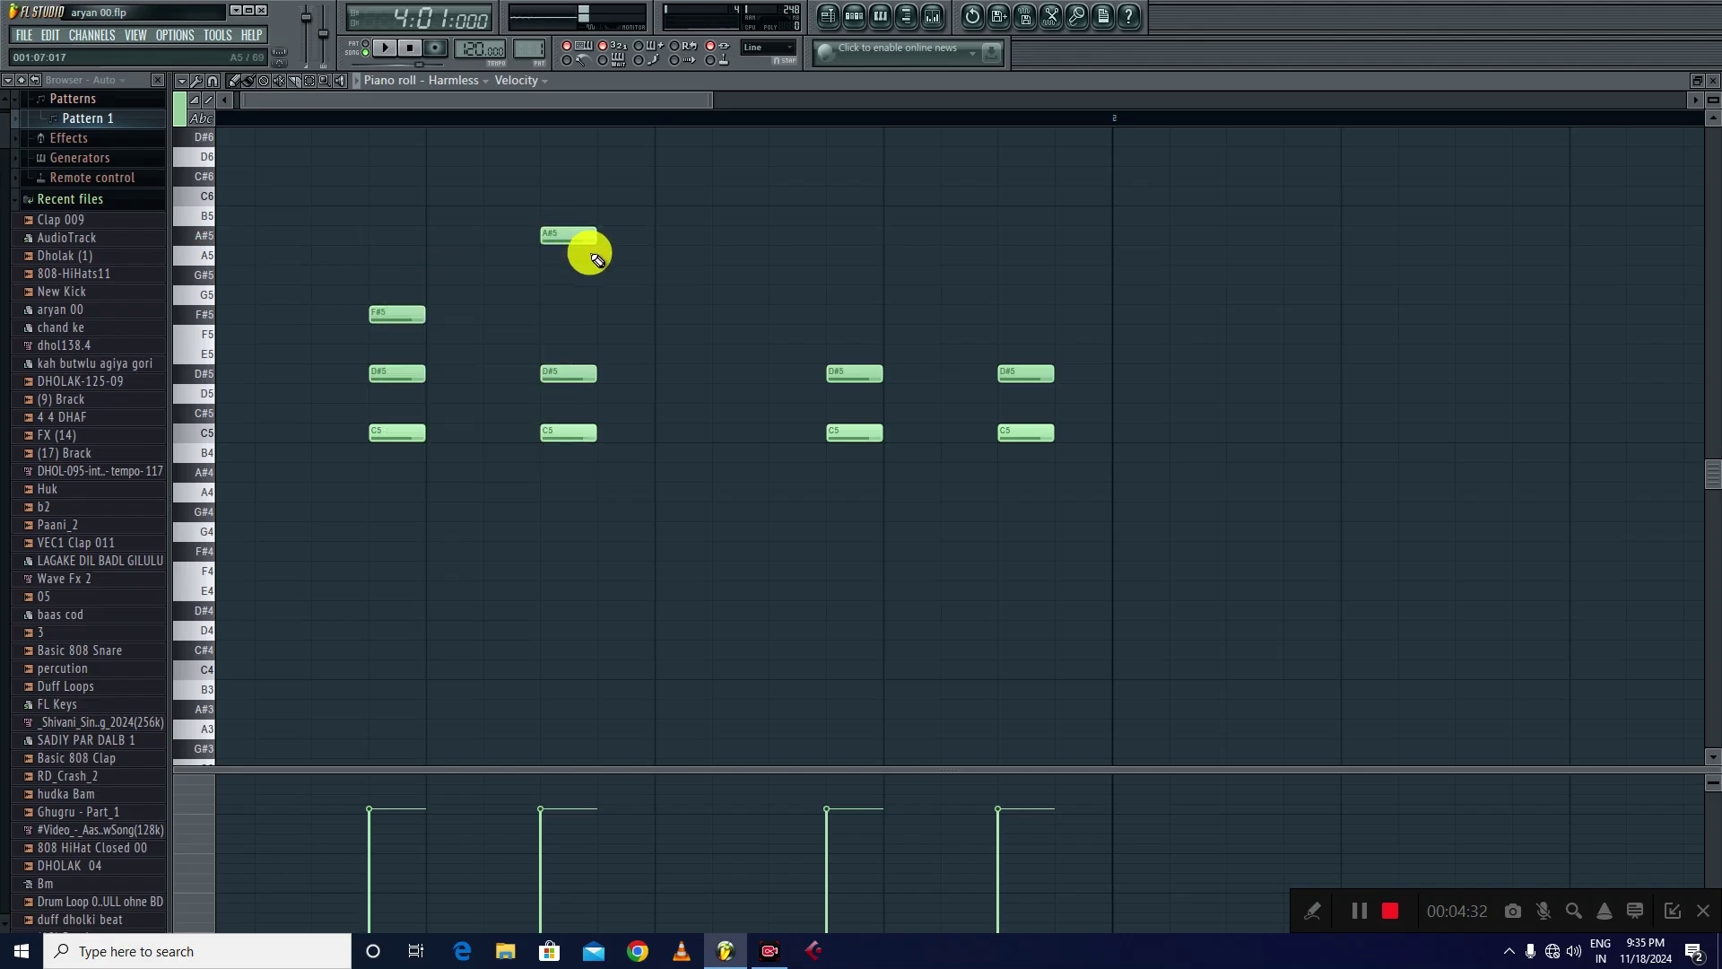
pyautogui.moveTo(571, 256); pyautogui.dragTo(584, 321)
pyautogui.click(839, 316)
pyautogui.click(1014, 317)
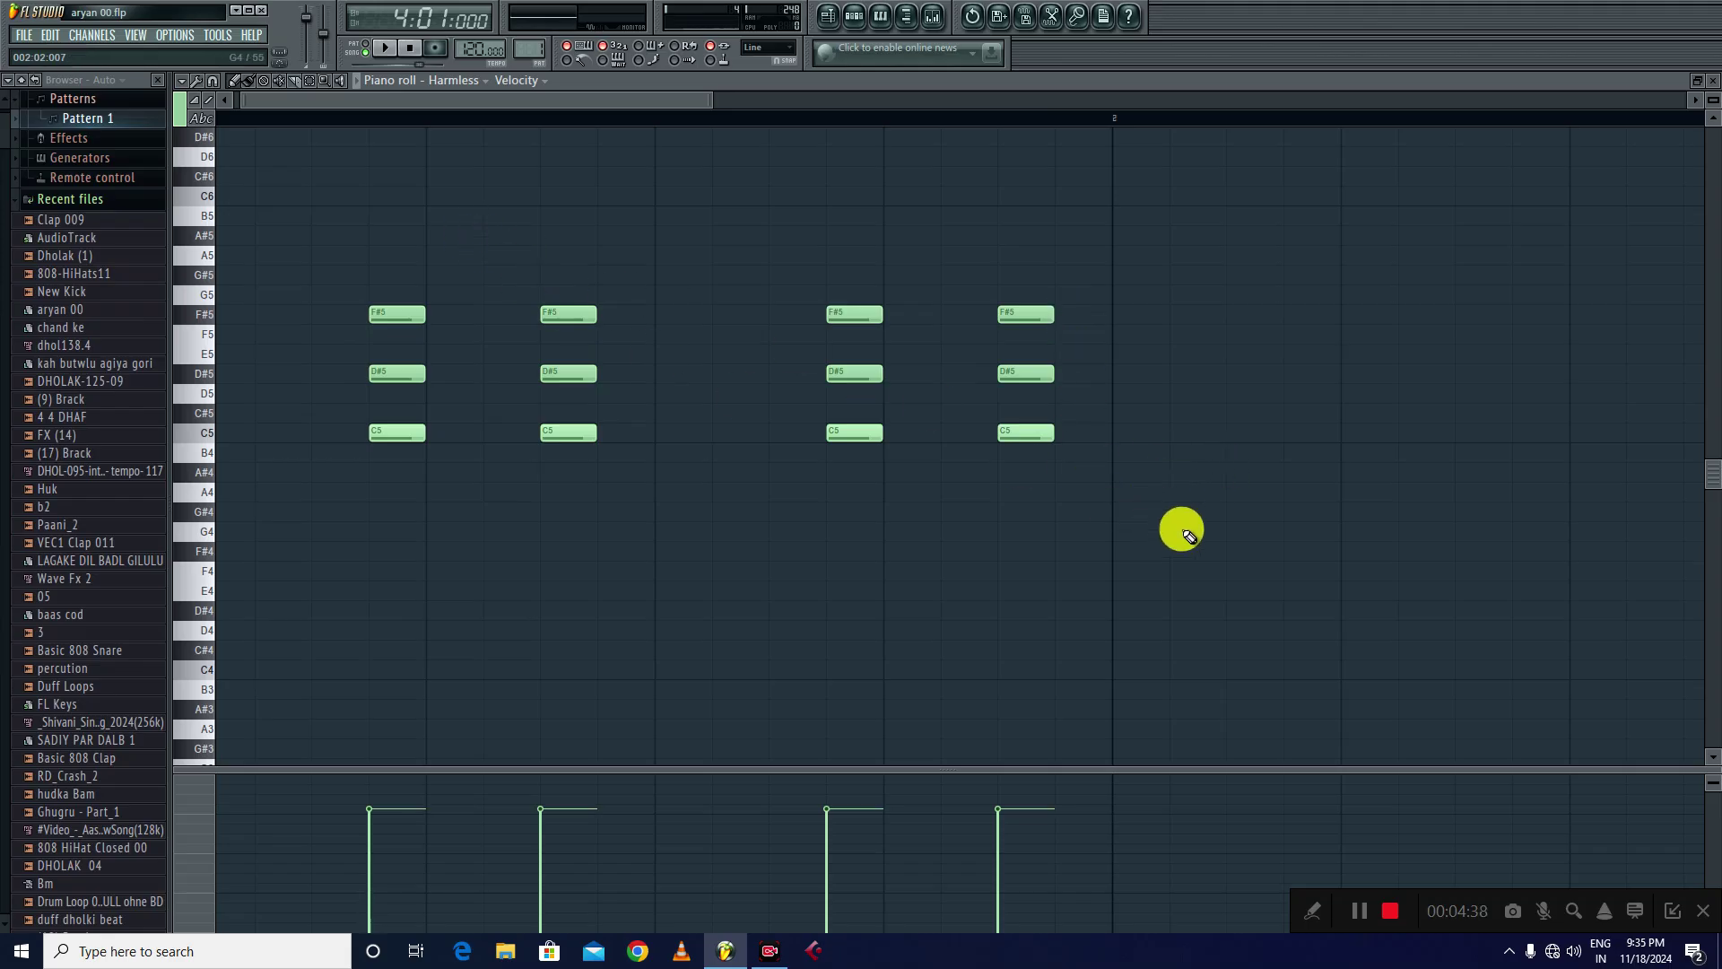
pyautogui.moveTo(1198, 538); pyautogui.dragTo(281, 230)
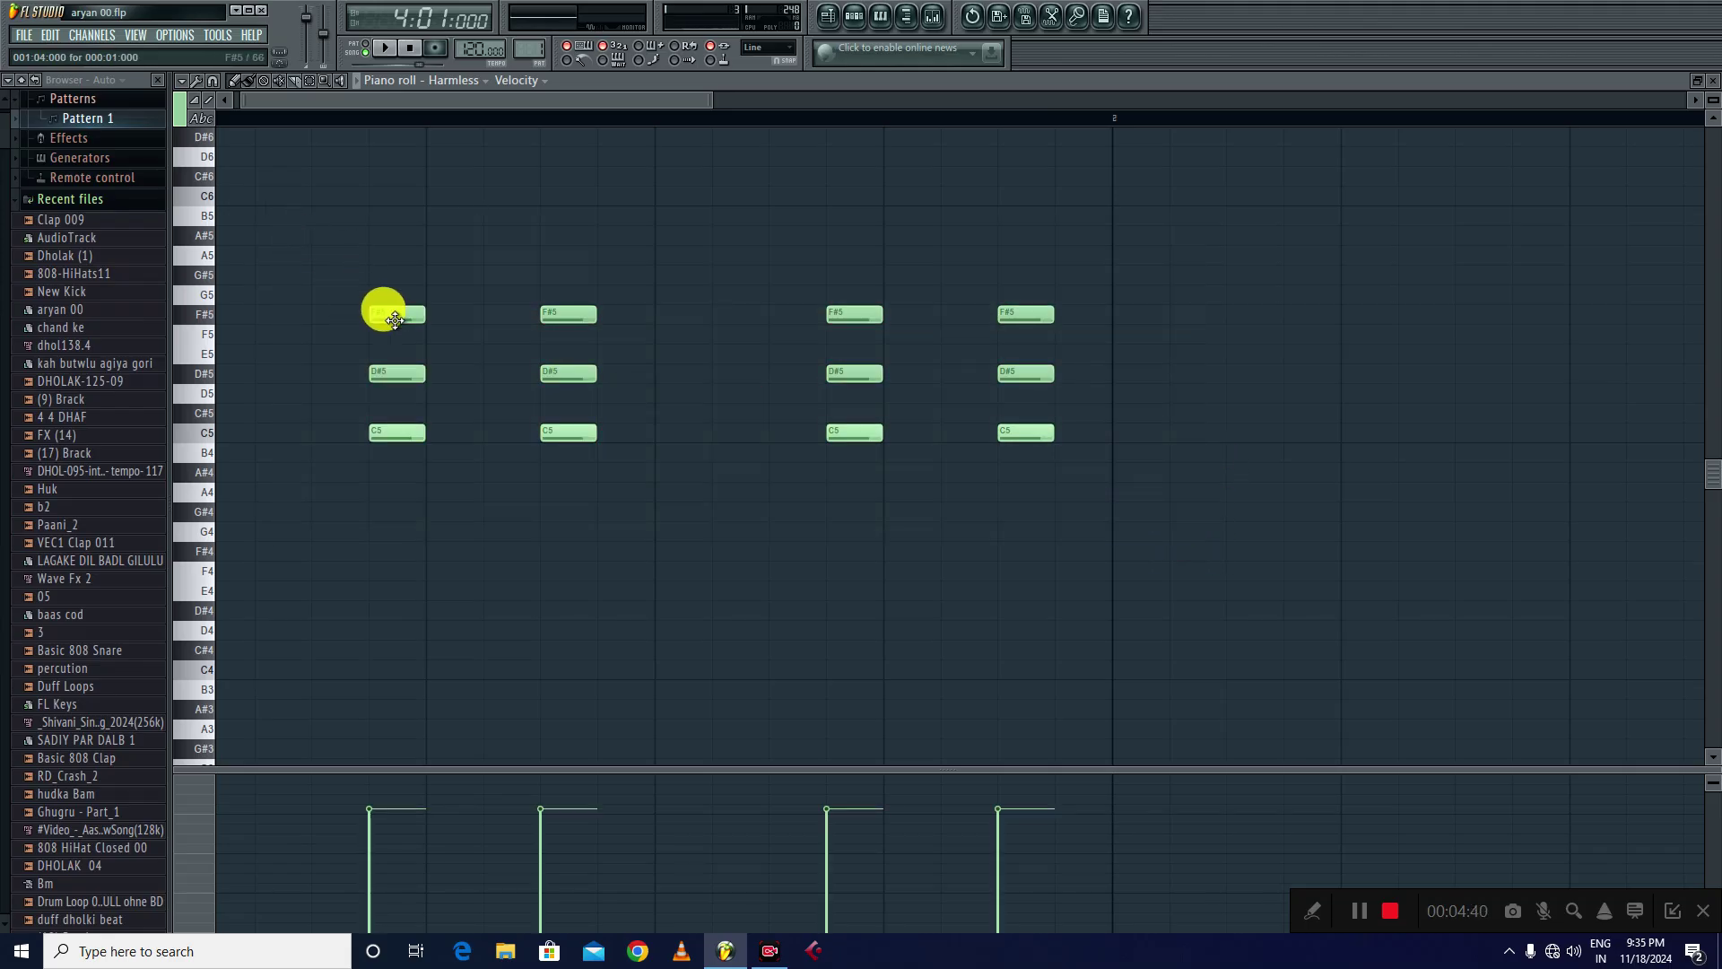
pyautogui.click(1292, 313)
pyautogui.rightClick(1306, 312)
# - Copy all four chords into bar 2 two semitones lower, as A#4, C#5 and E5, and deselect the notes
pyautogui.moveTo(1202, 520); pyautogui.dragTo(341, 285)
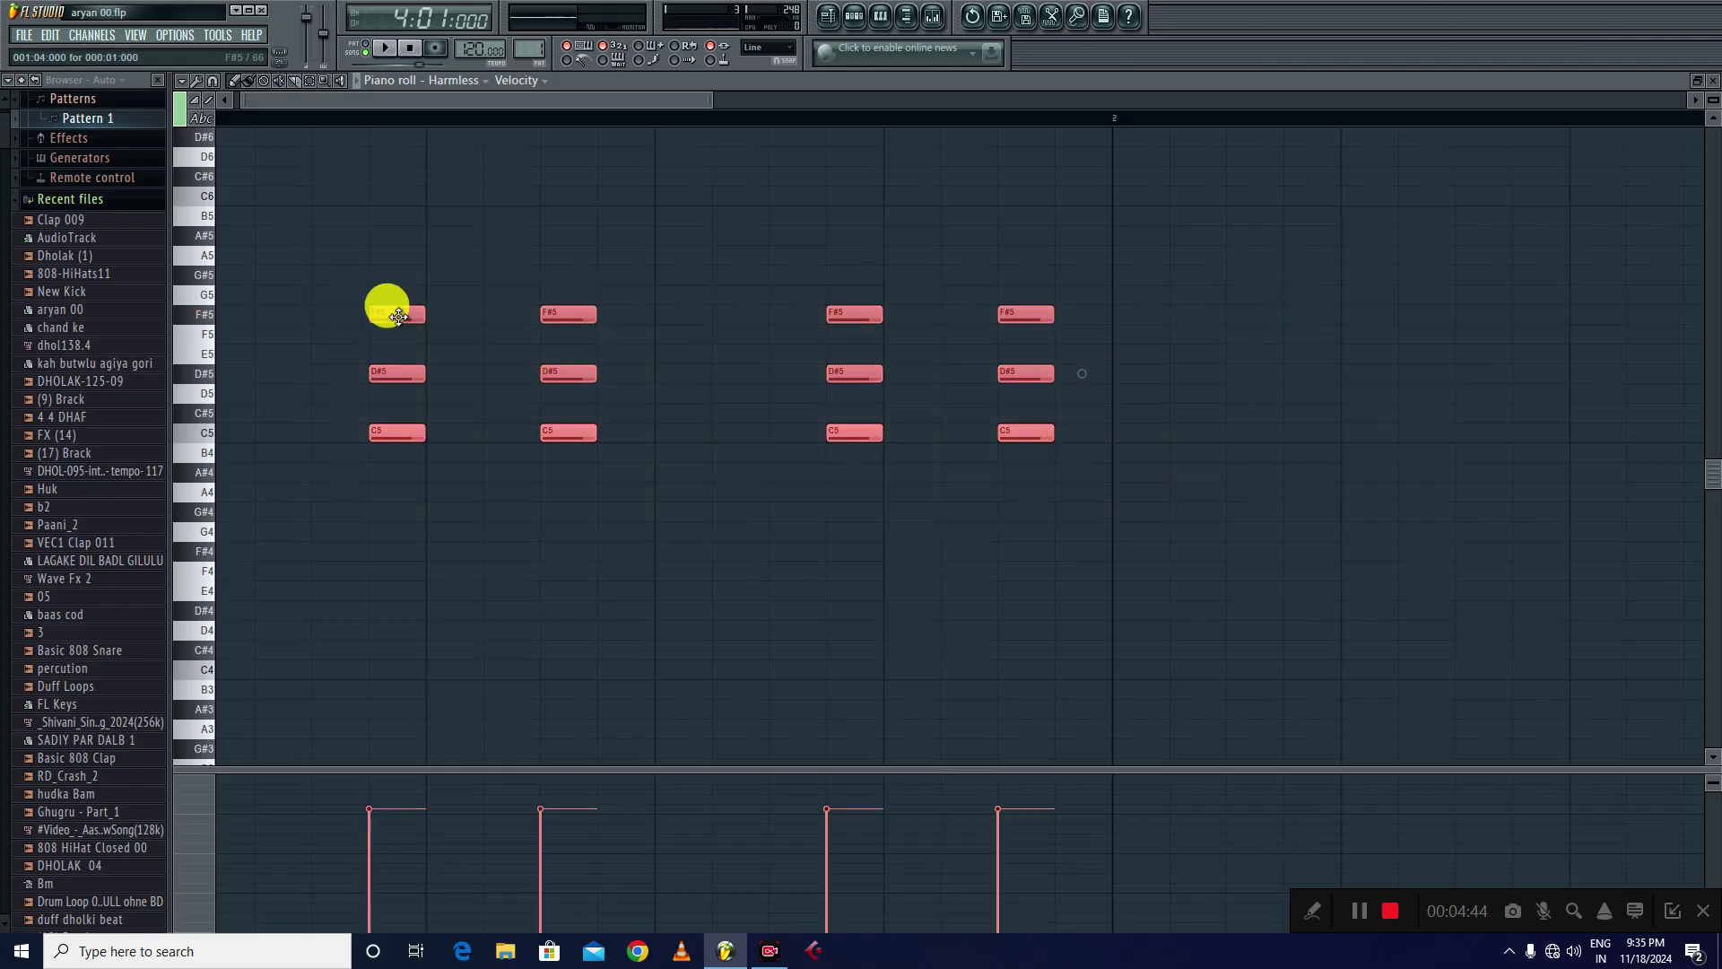
pyautogui.doubleClick(400, 309)
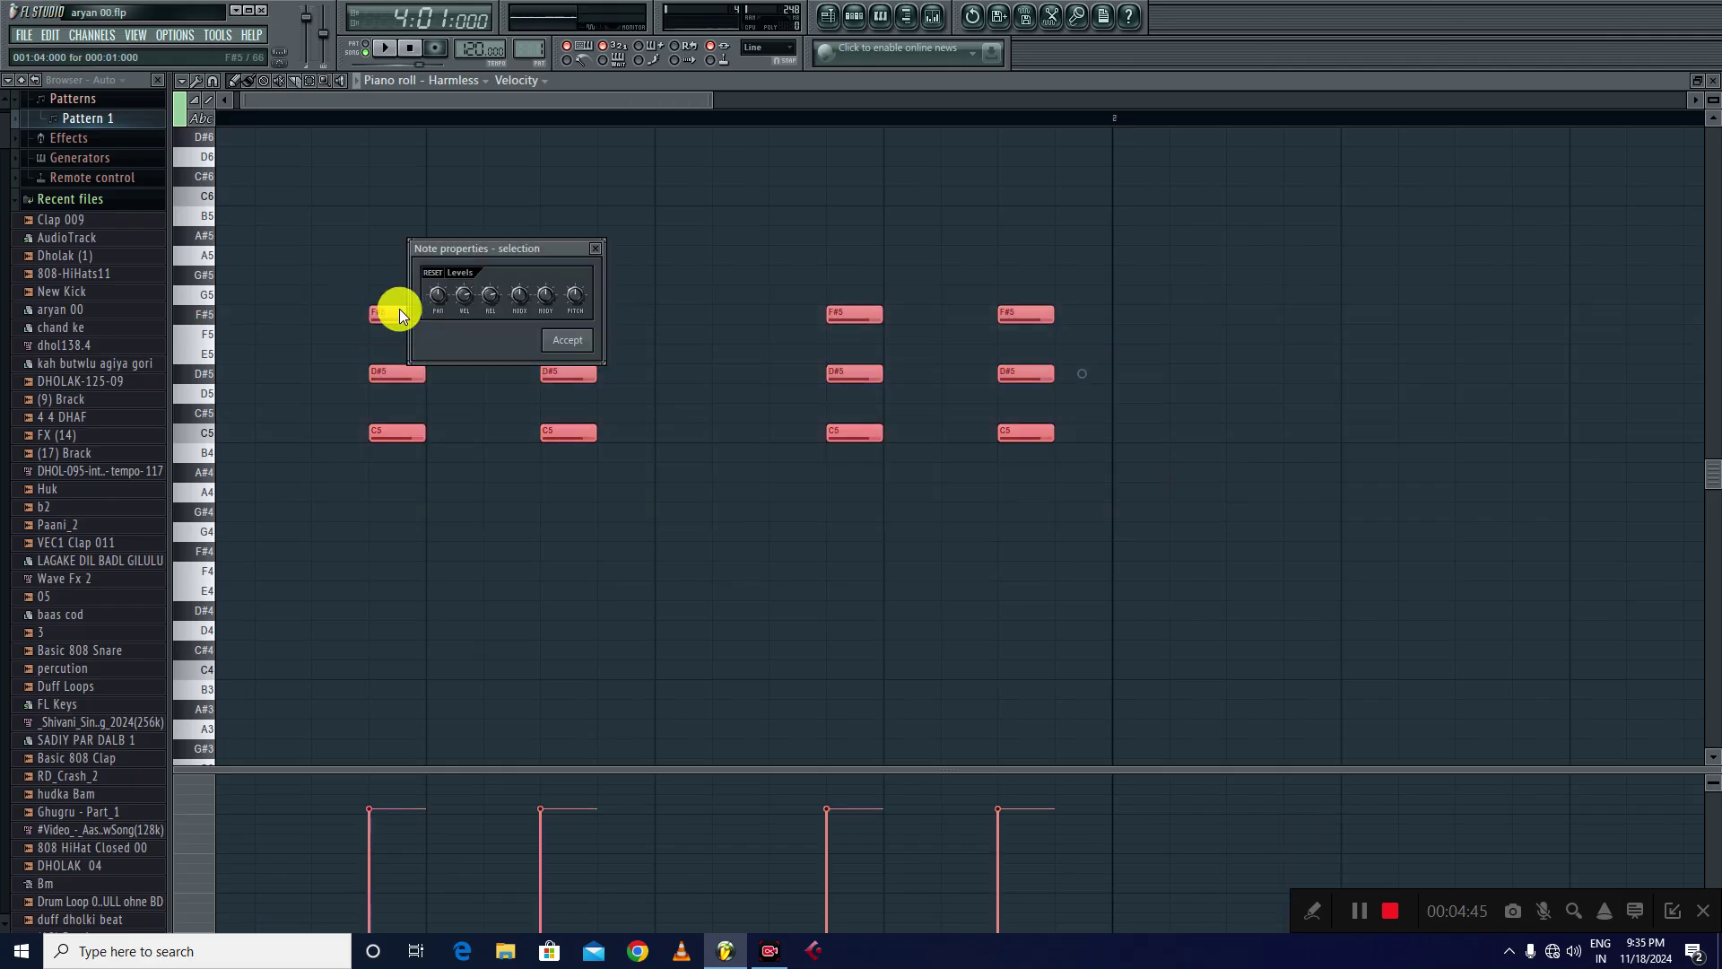
pyautogui.click(606, 250)
pyautogui.moveTo(389, 316); pyautogui.dragTo(1306, 353)
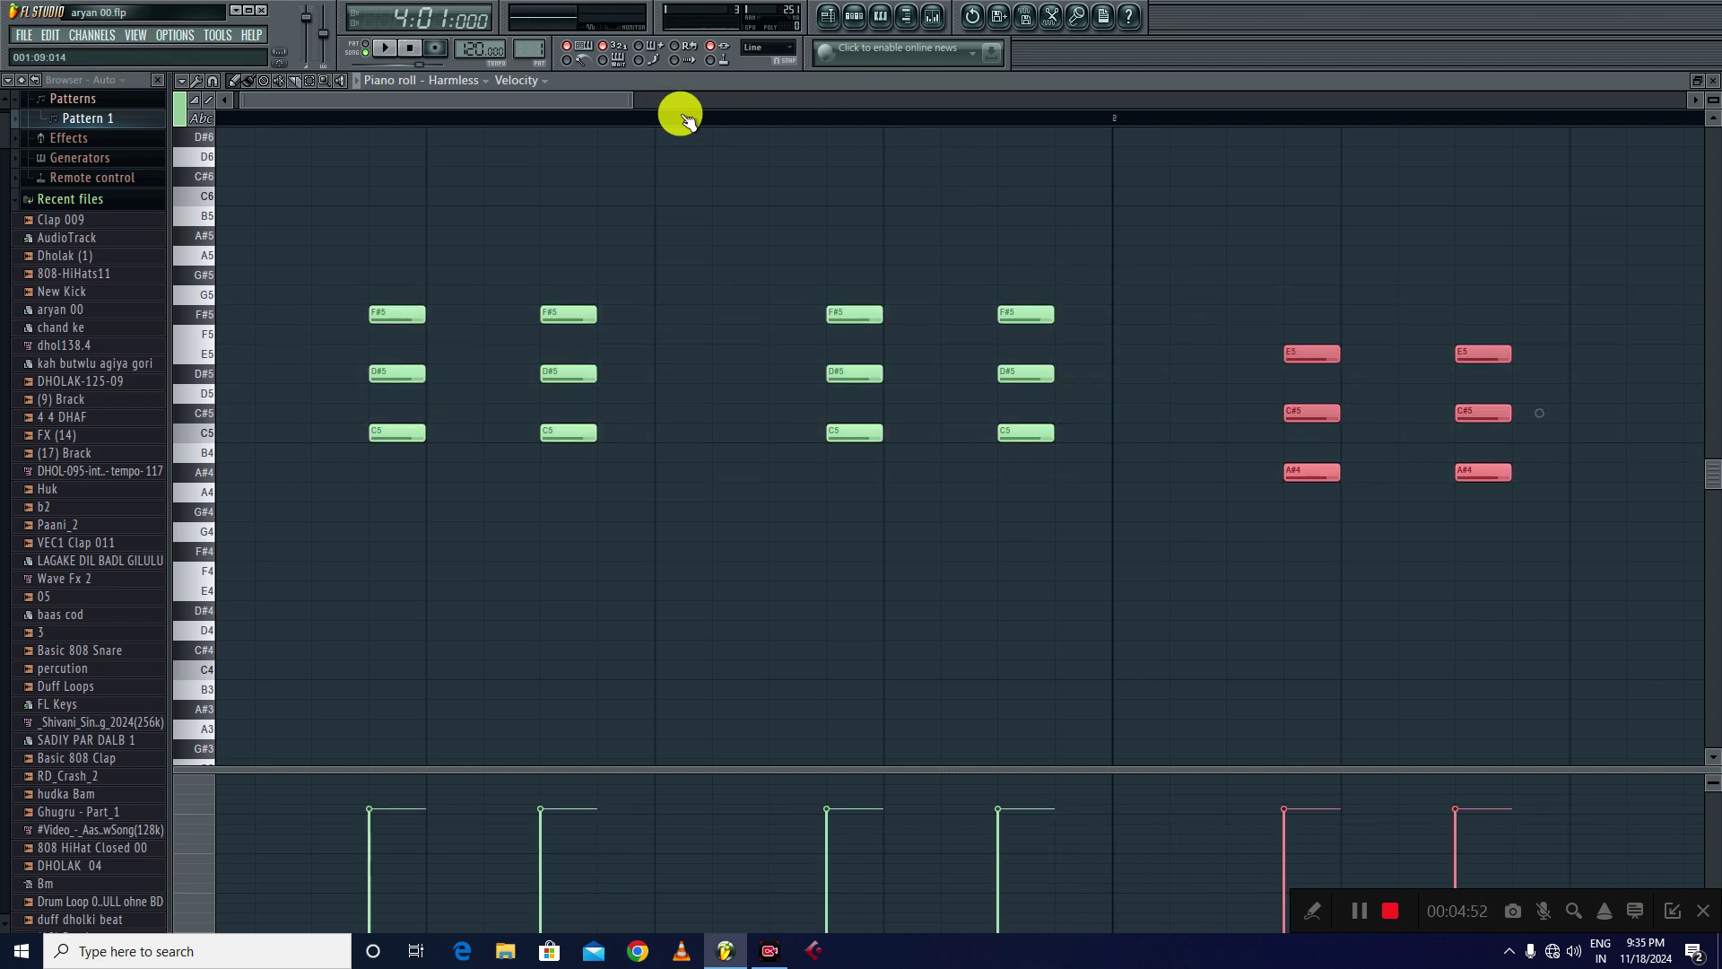
pyautogui.scroll(-3, 858, 81)
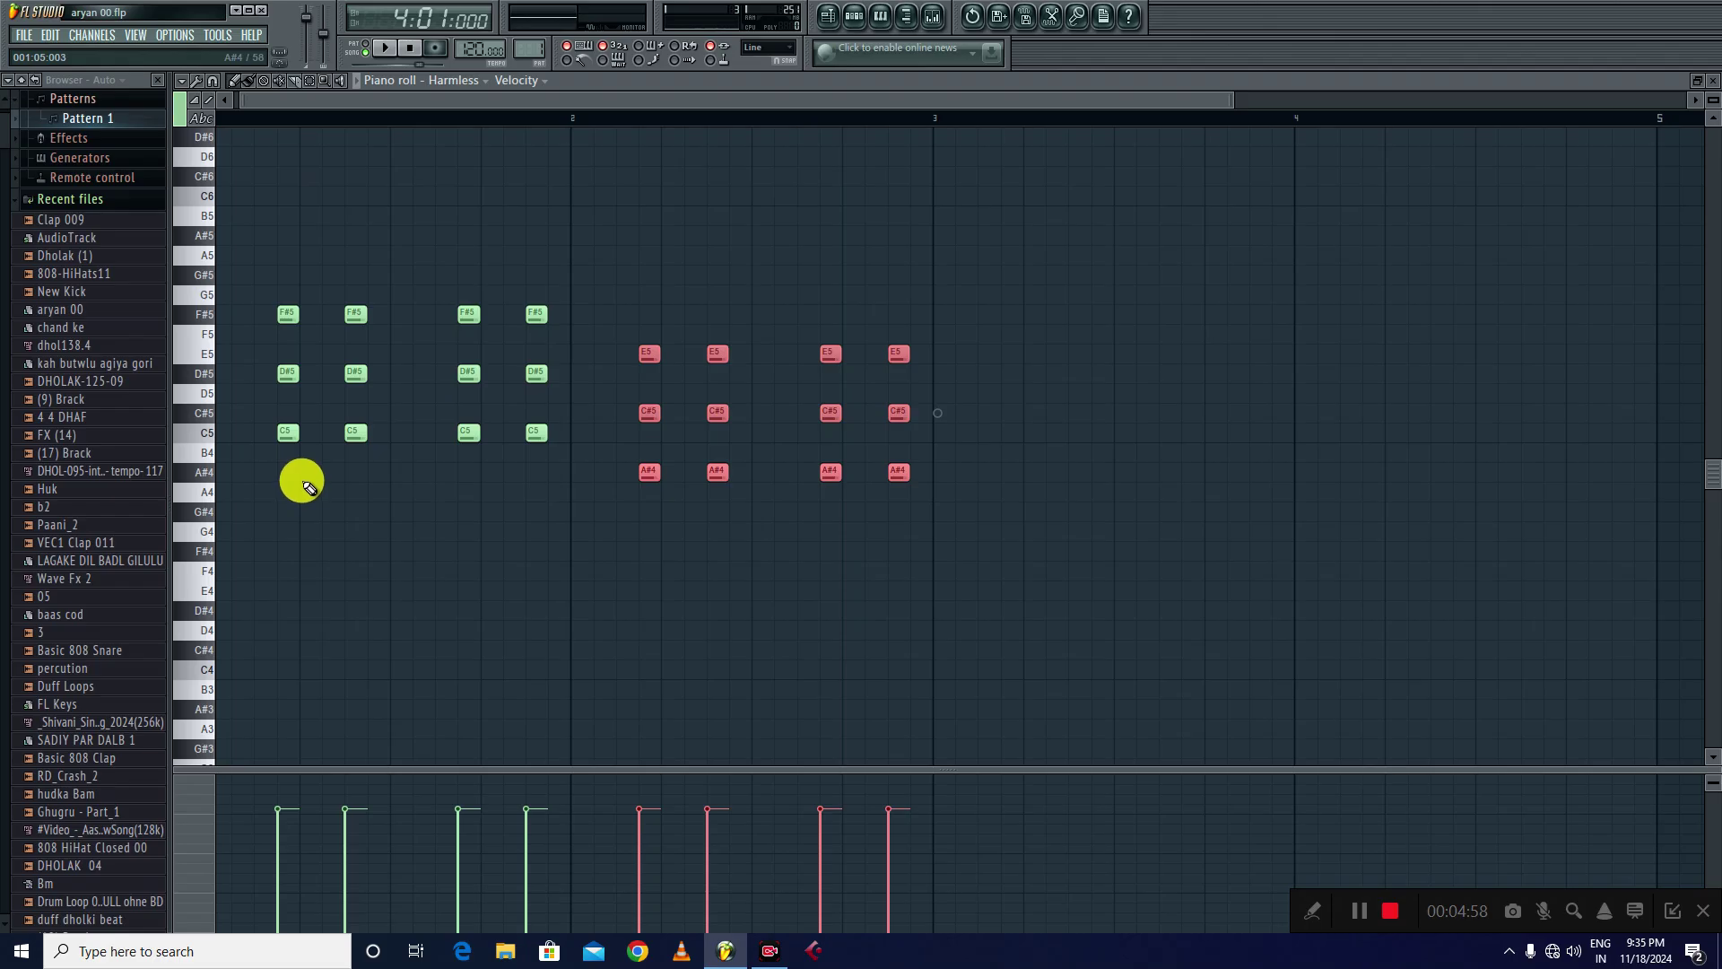
pyautogui.hotkey('ctrl', 'd')
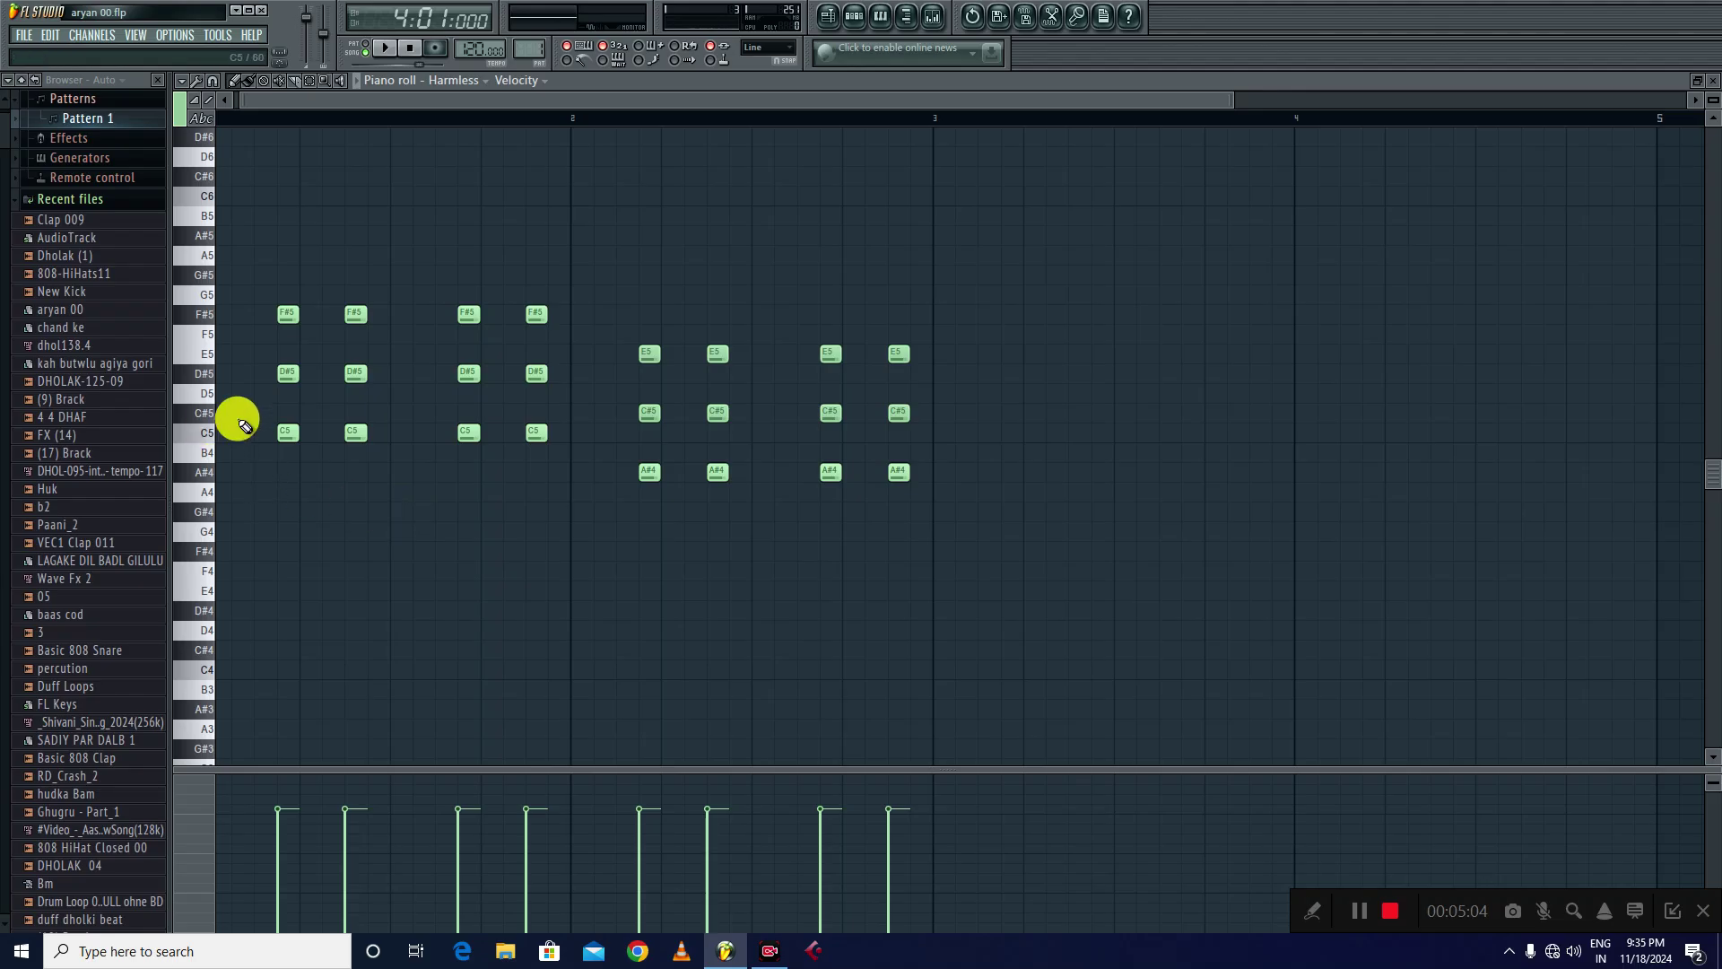
# - Close the piano roll and place a Pattern 1 clip on Track 4 at bar 4 of the playlist
pyautogui.click(1714, 80)
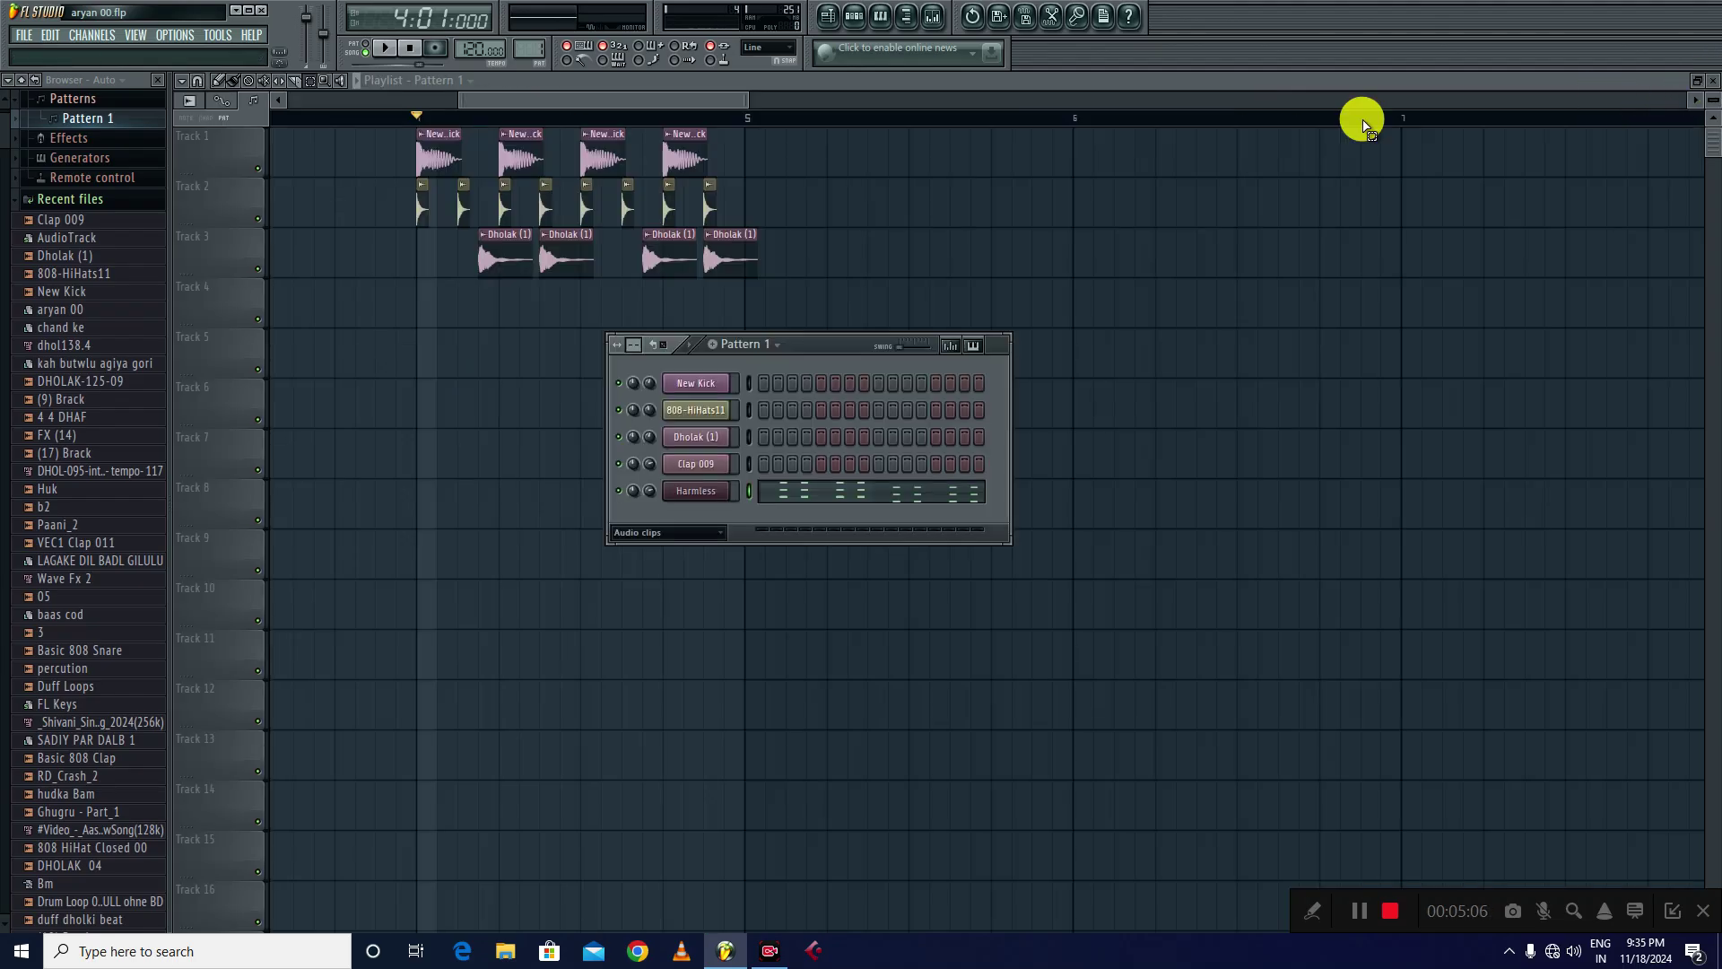
pyautogui.press('F6')
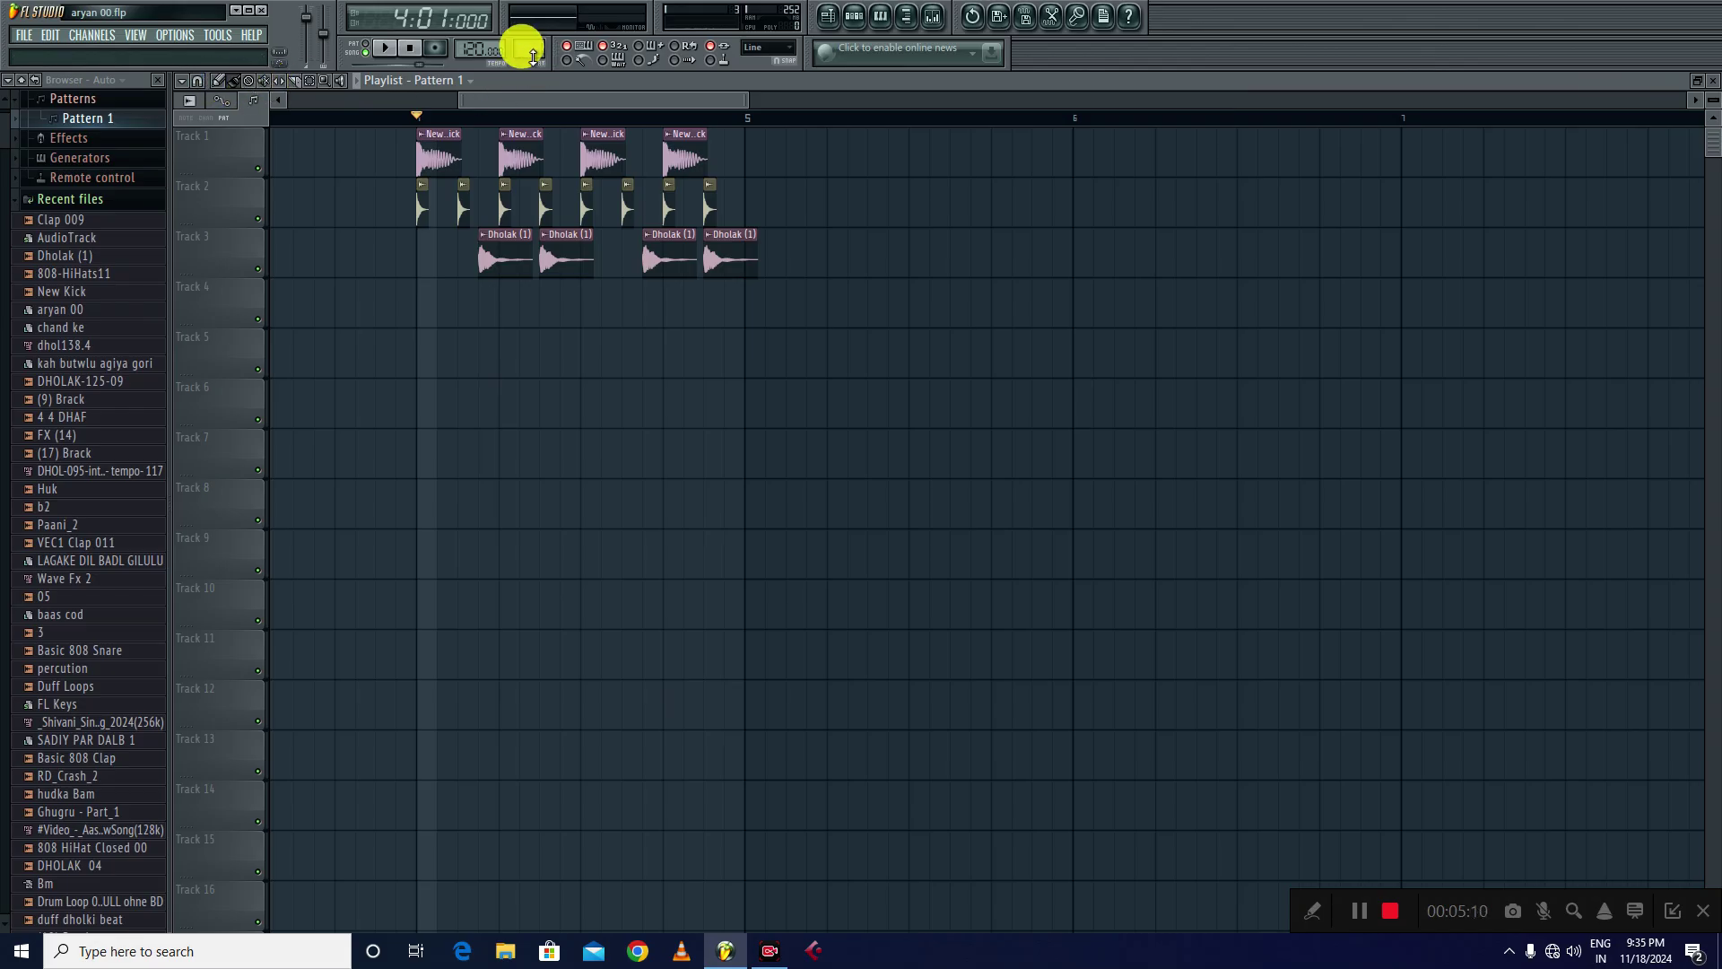
pyautogui.click(420, 305)
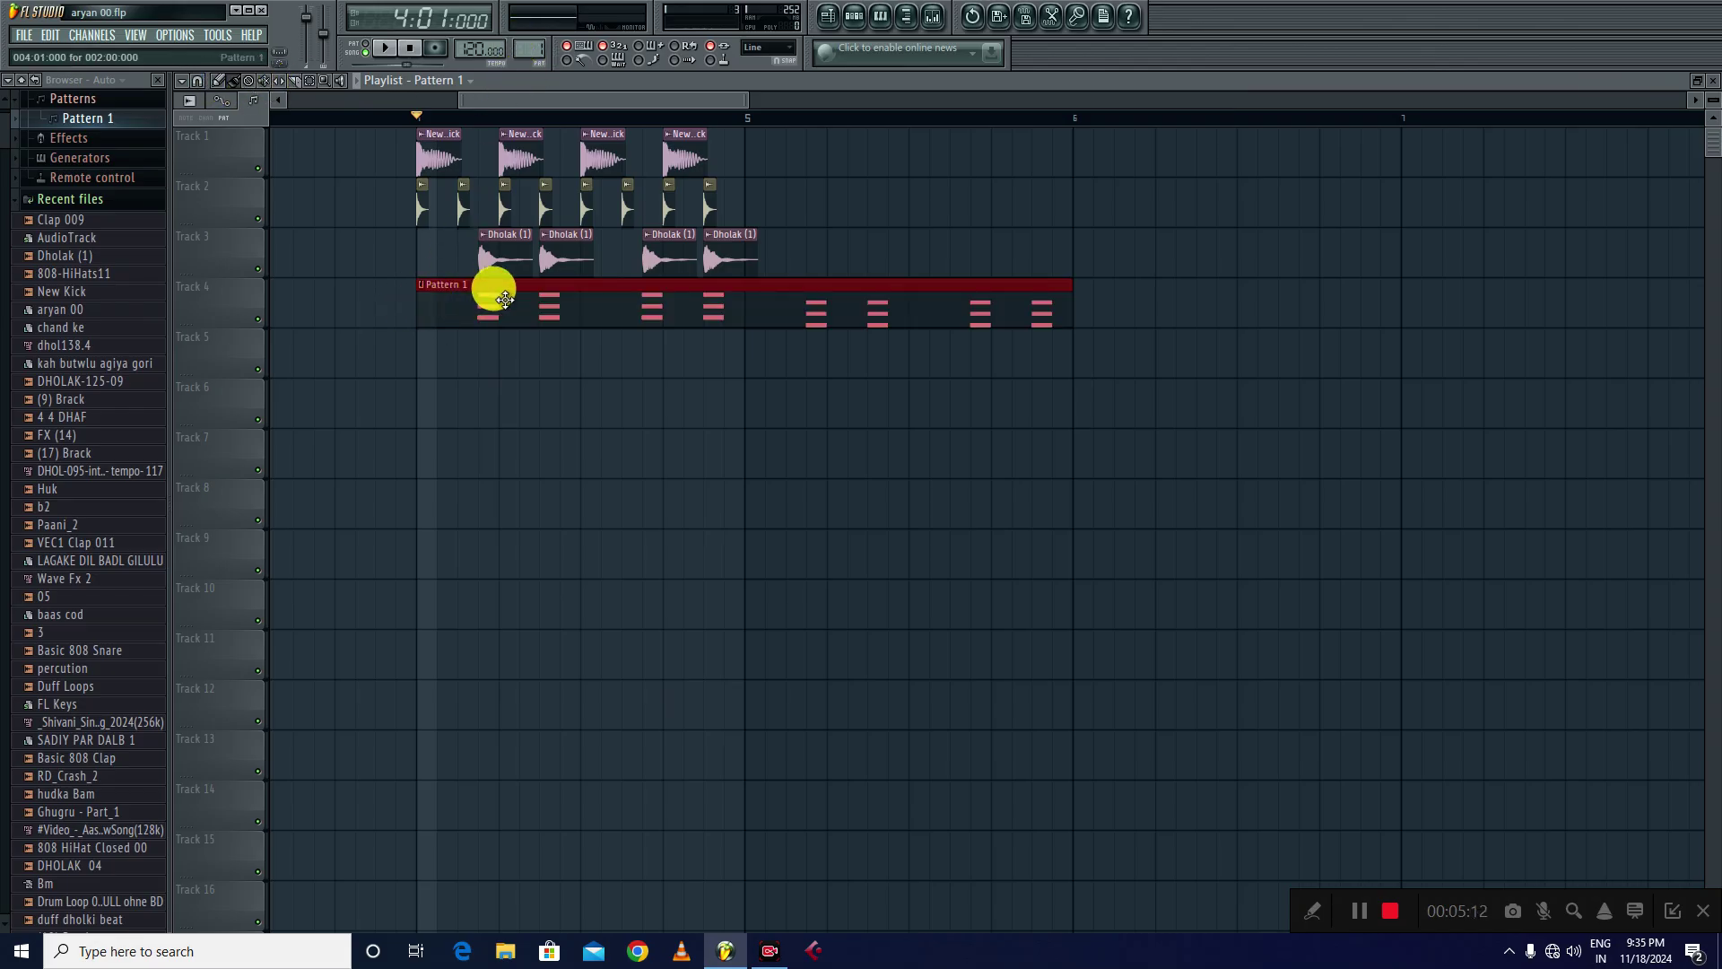
# - Duplicate the bar 4 drum clips on Tracks 1 to 3 into bar 5 and play the result from just before bar 4
pyautogui.moveTo(871, 274); pyautogui.dragTo(772, 168)
pyautogui.click(427, 148)
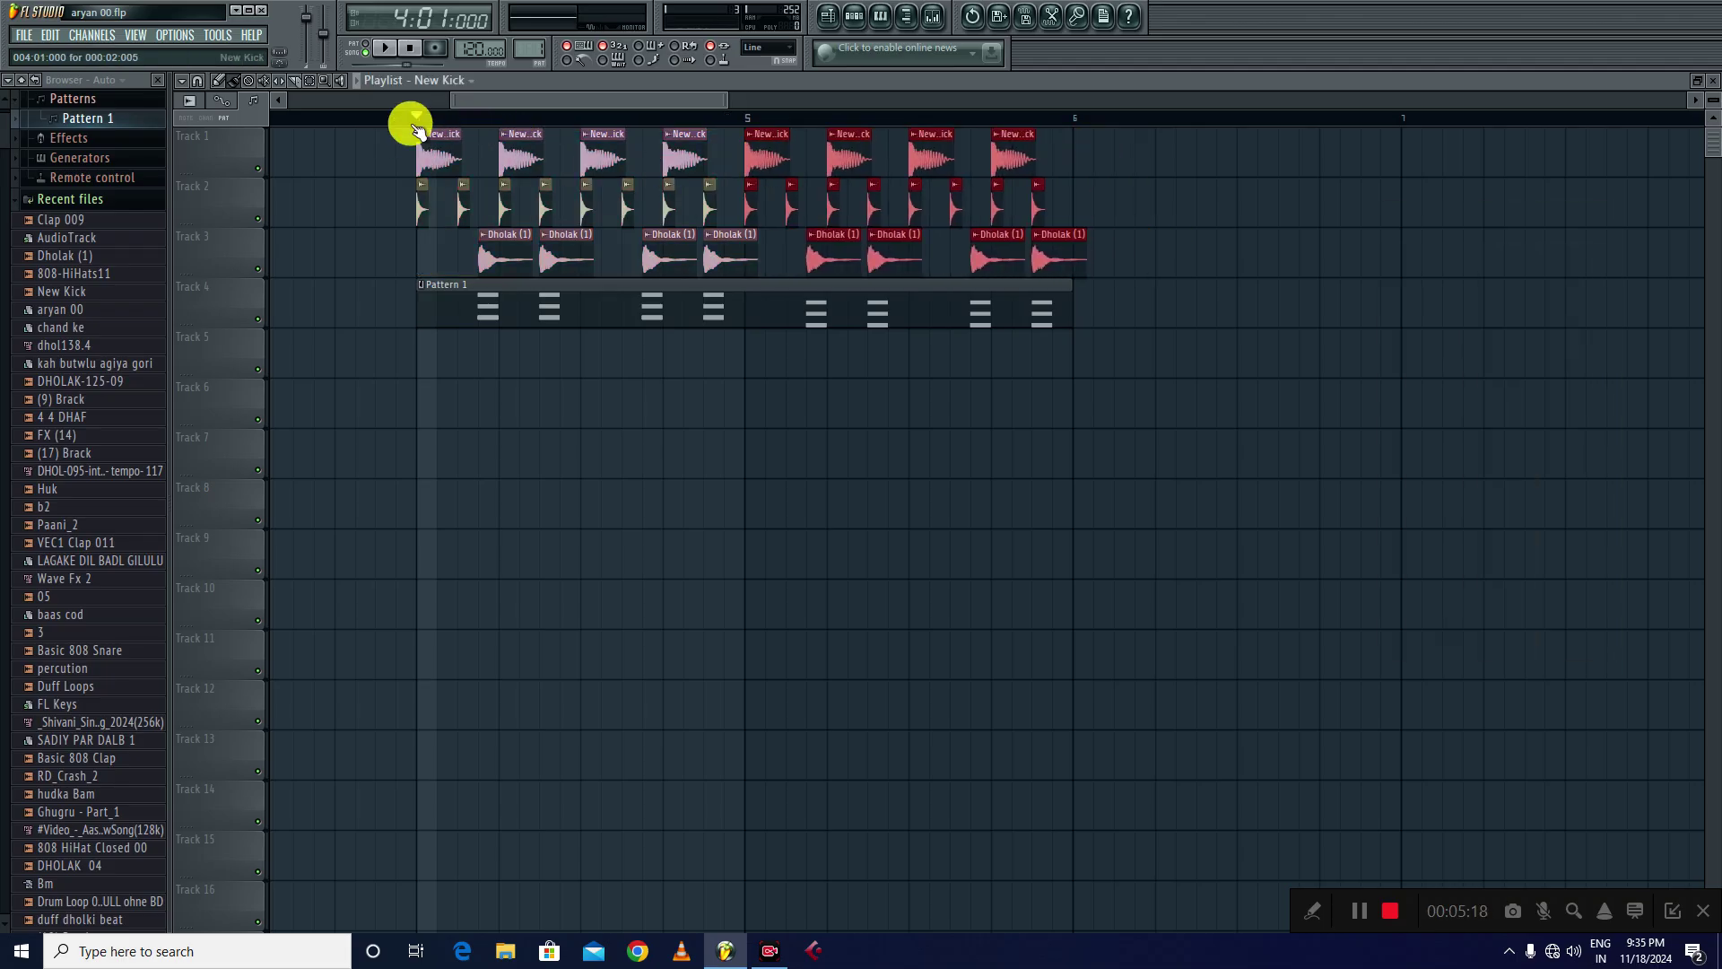
pyautogui.click(384, 121)
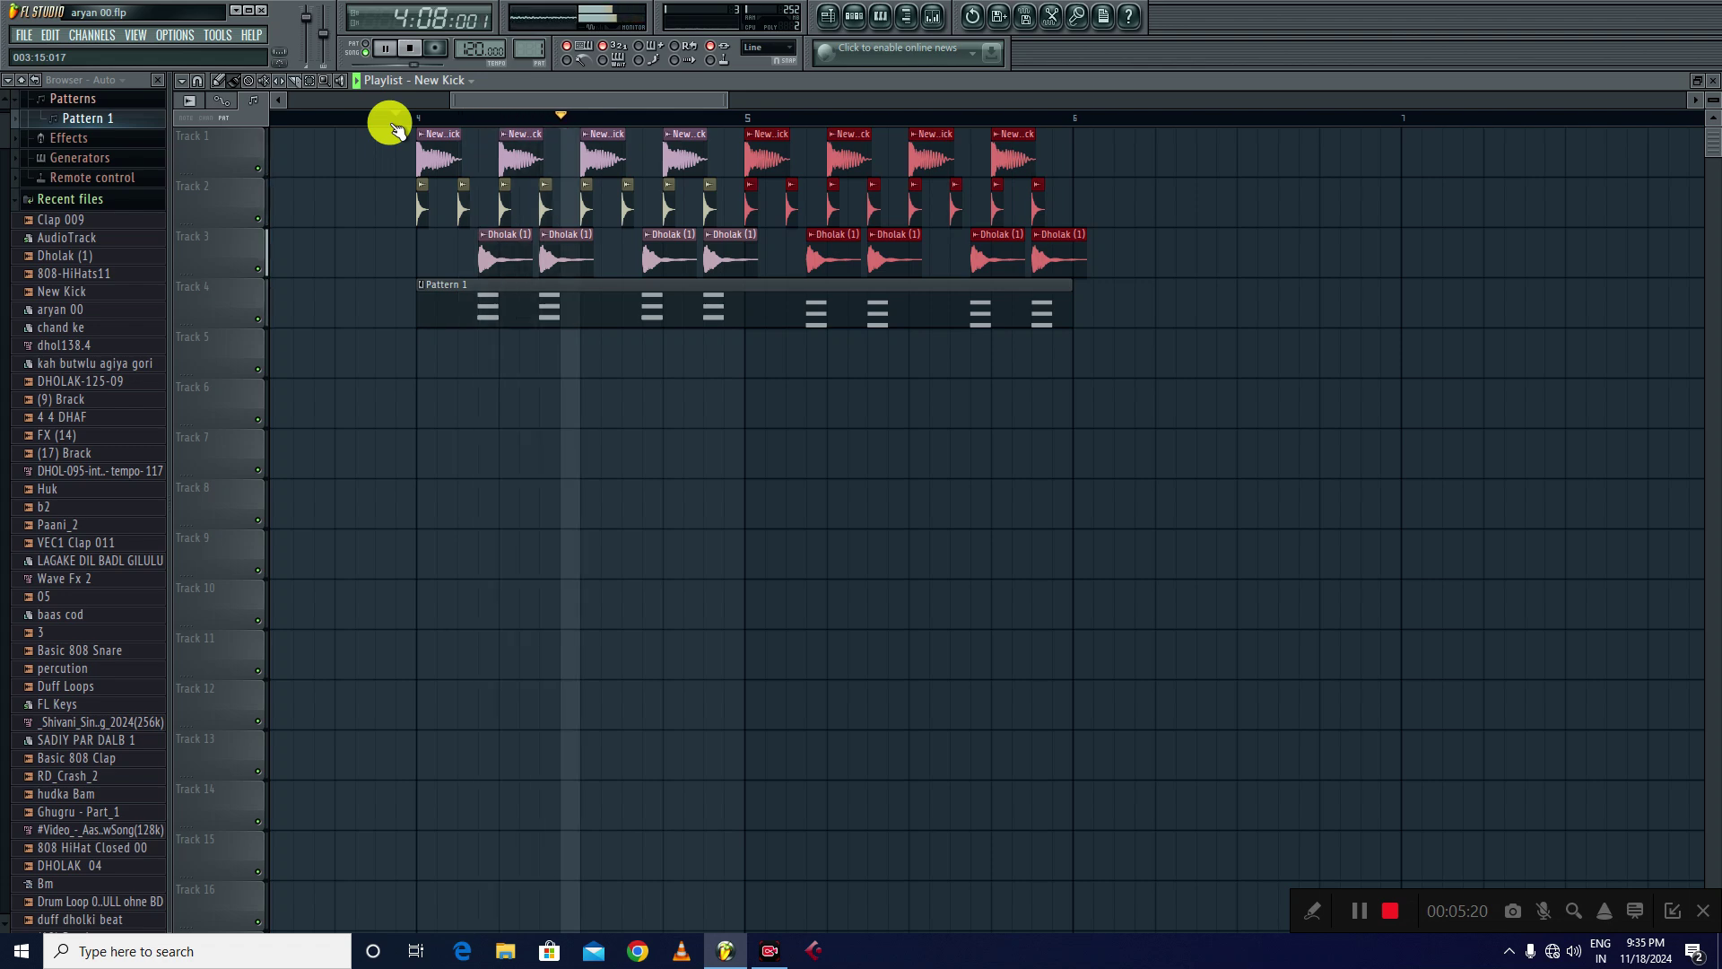
pyautogui.press('space')
pyautogui.click(652, 312)
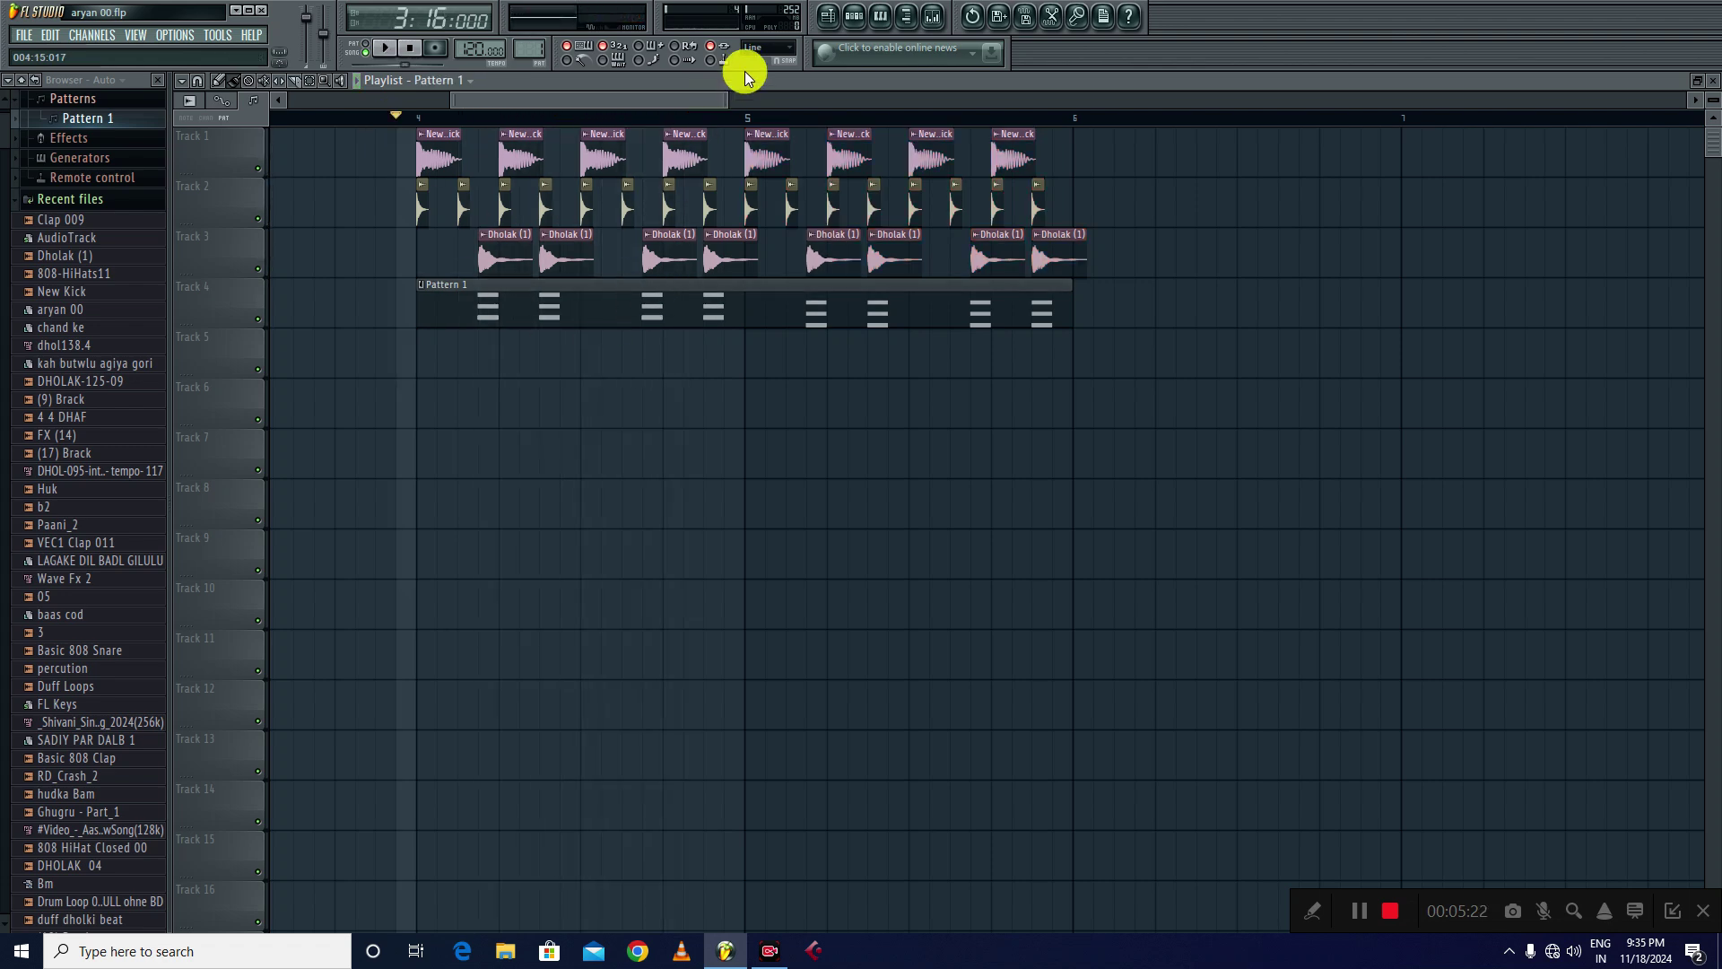
# - Set the Harmless master volume to about -11.2 dB, listen to the arrangement and close the synthesizer
pyautogui.click(857, 18)
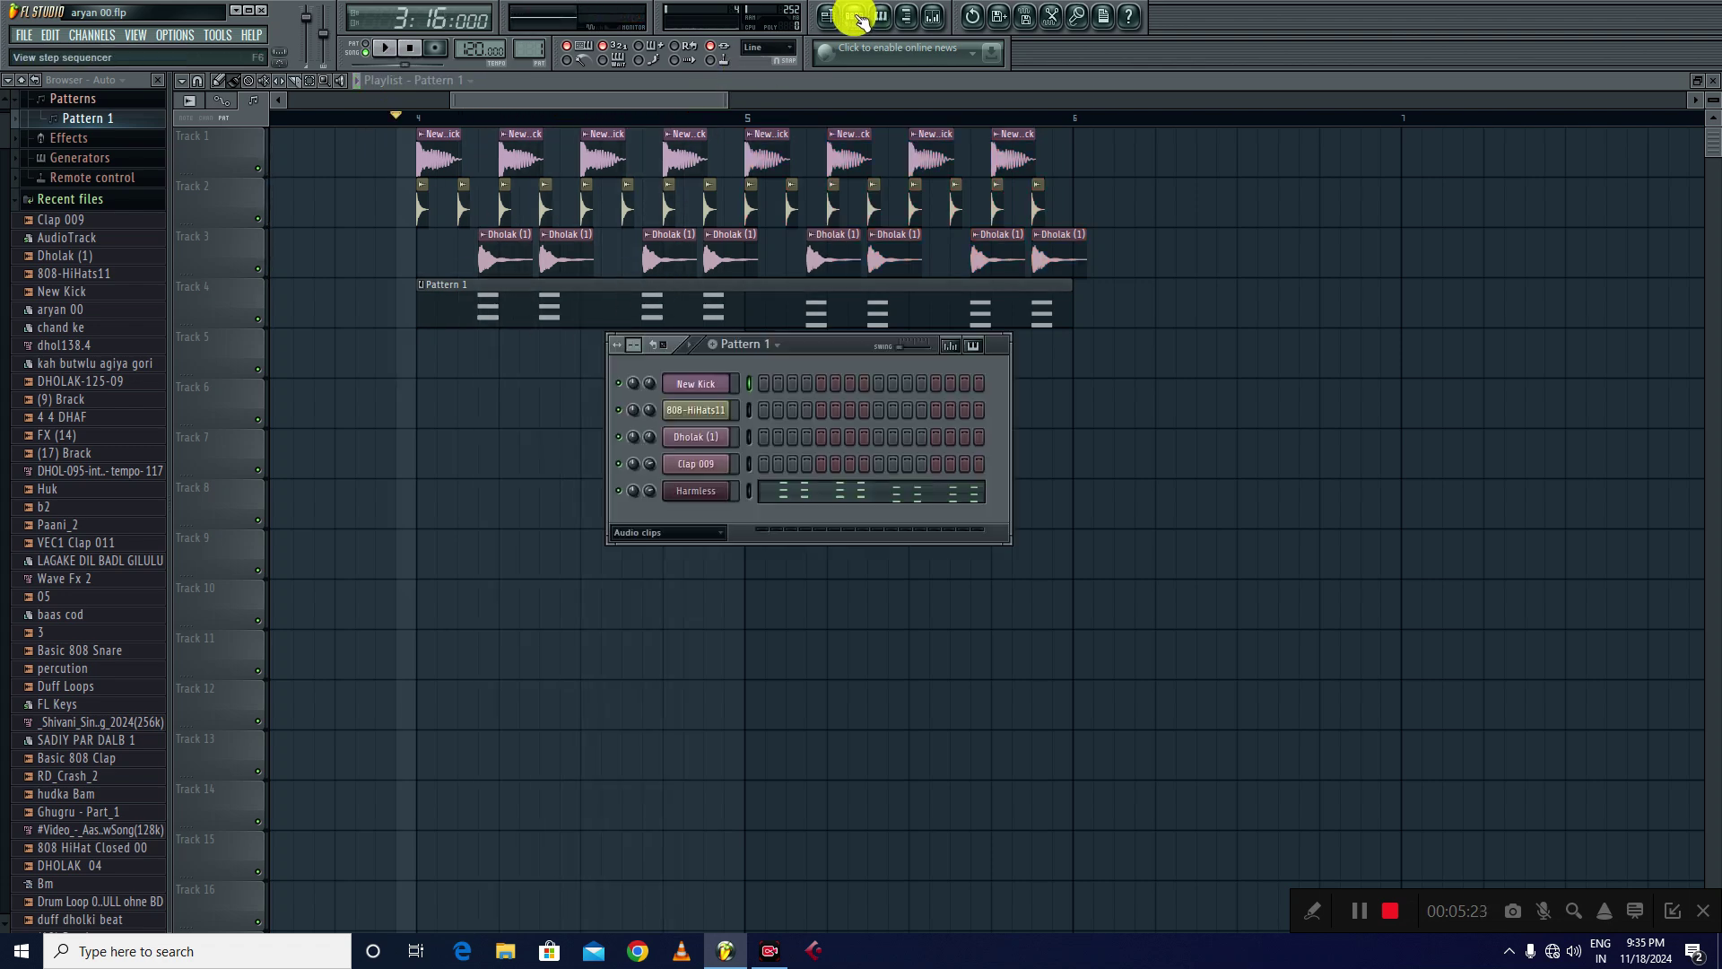
pyautogui.click(689, 492)
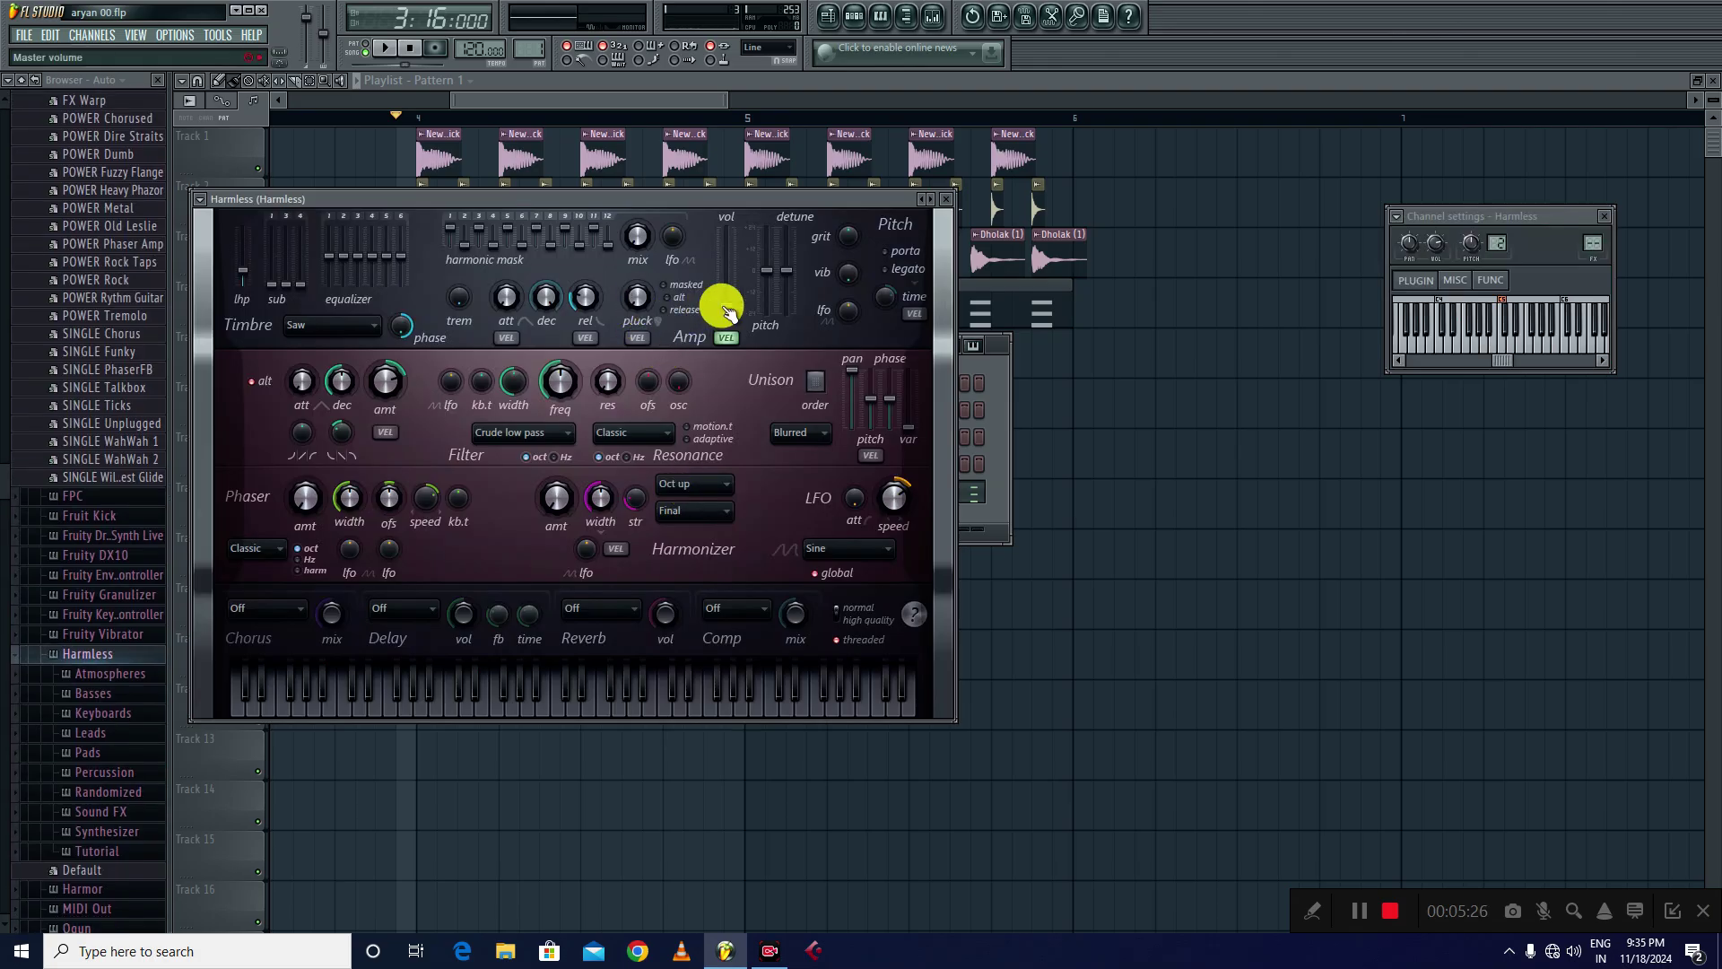
pyautogui.moveTo(725, 308); pyautogui.dragTo(725, 304)
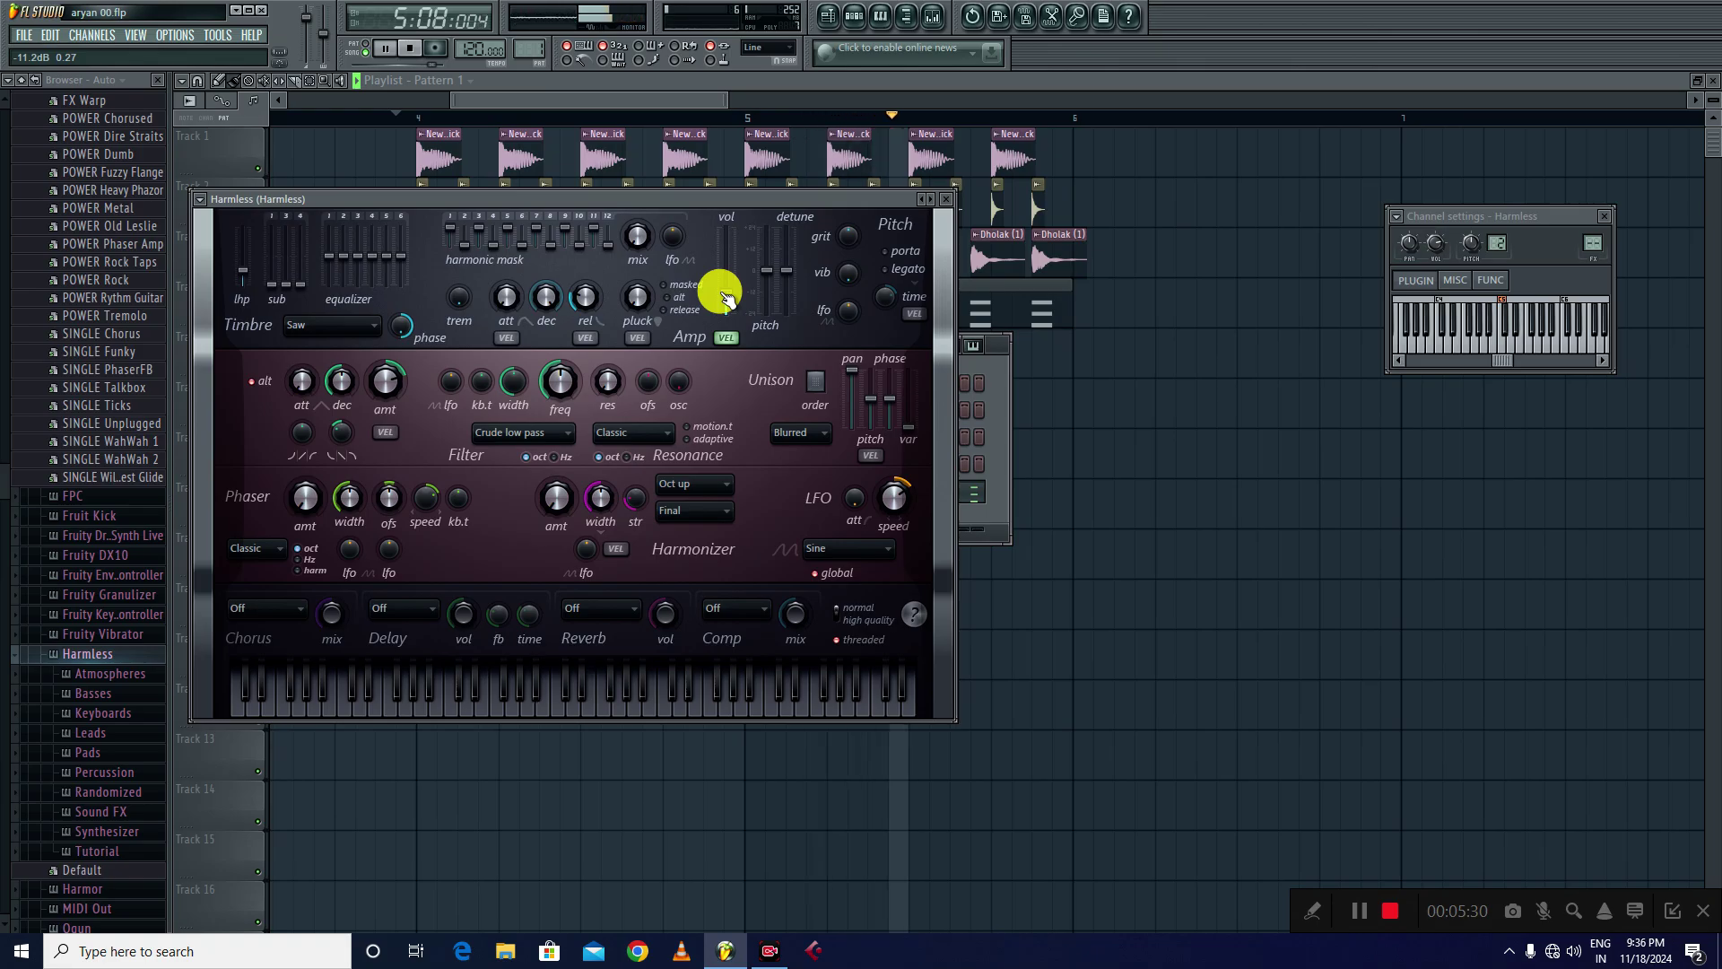
pyautogui.press('space')
pyautogui.click(951, 206)
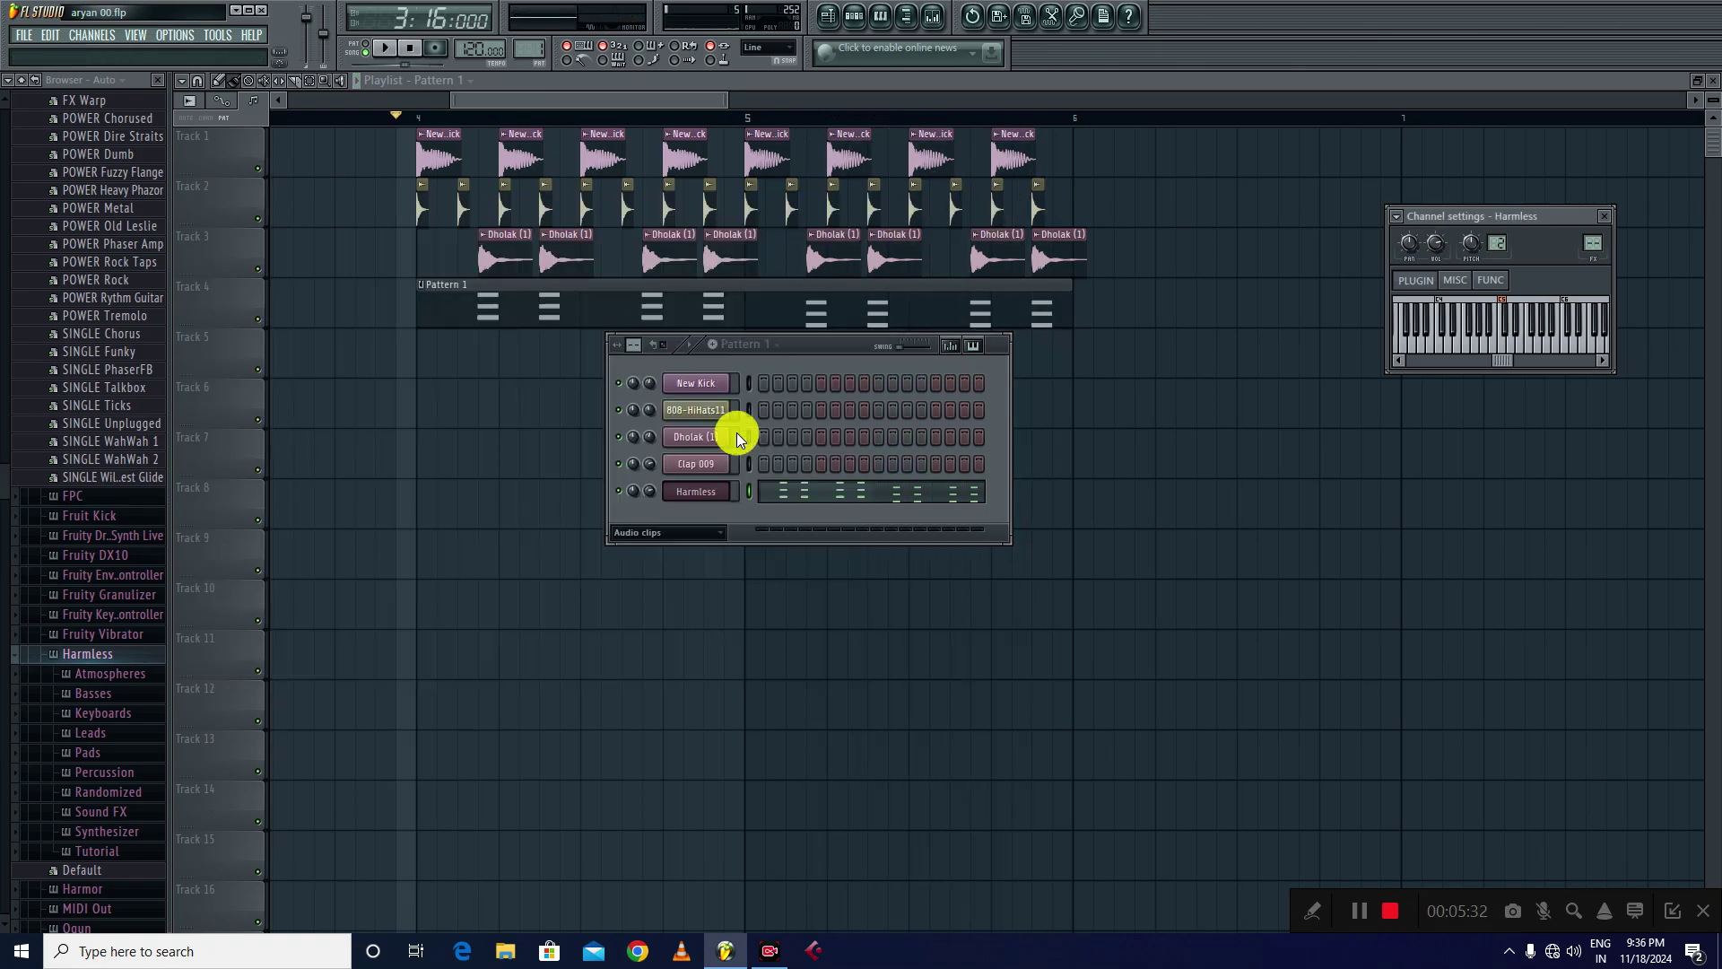
# - Duplicate all the clips of bars 4 and 5 on Tracks 1 to 4 to start at bar 6
pyautogui.click(355, 115)
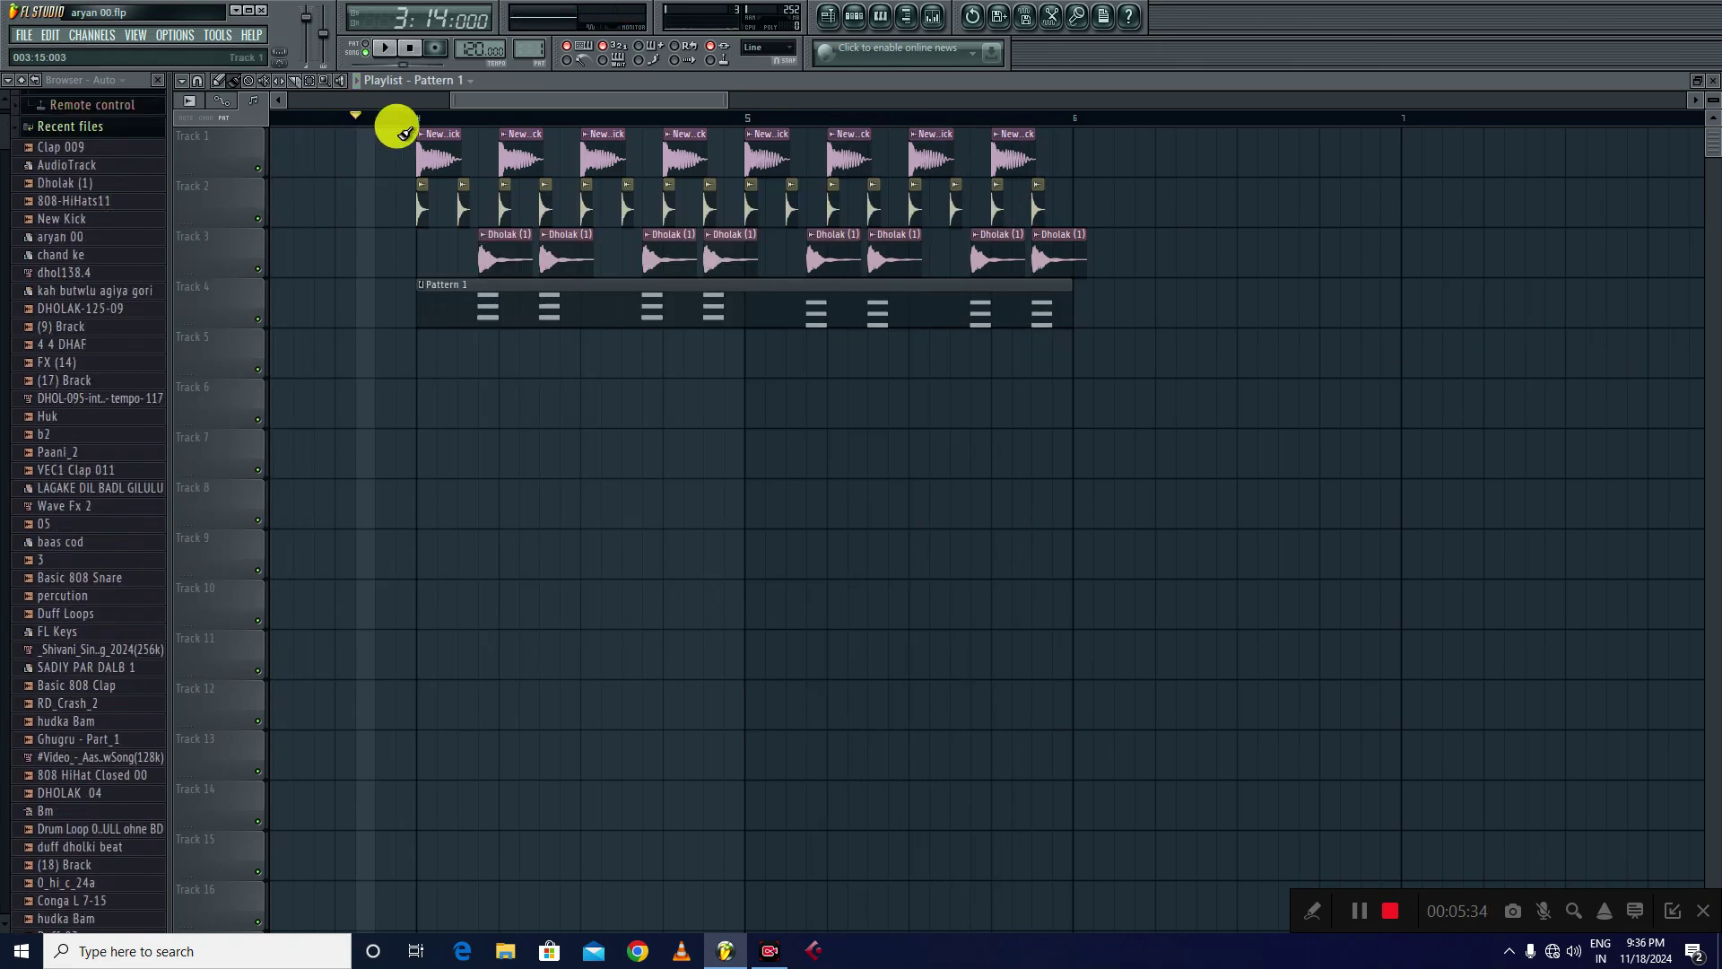
pyautogui.moveTo(1201, 424); pyautogui.dragTo(406, 88)
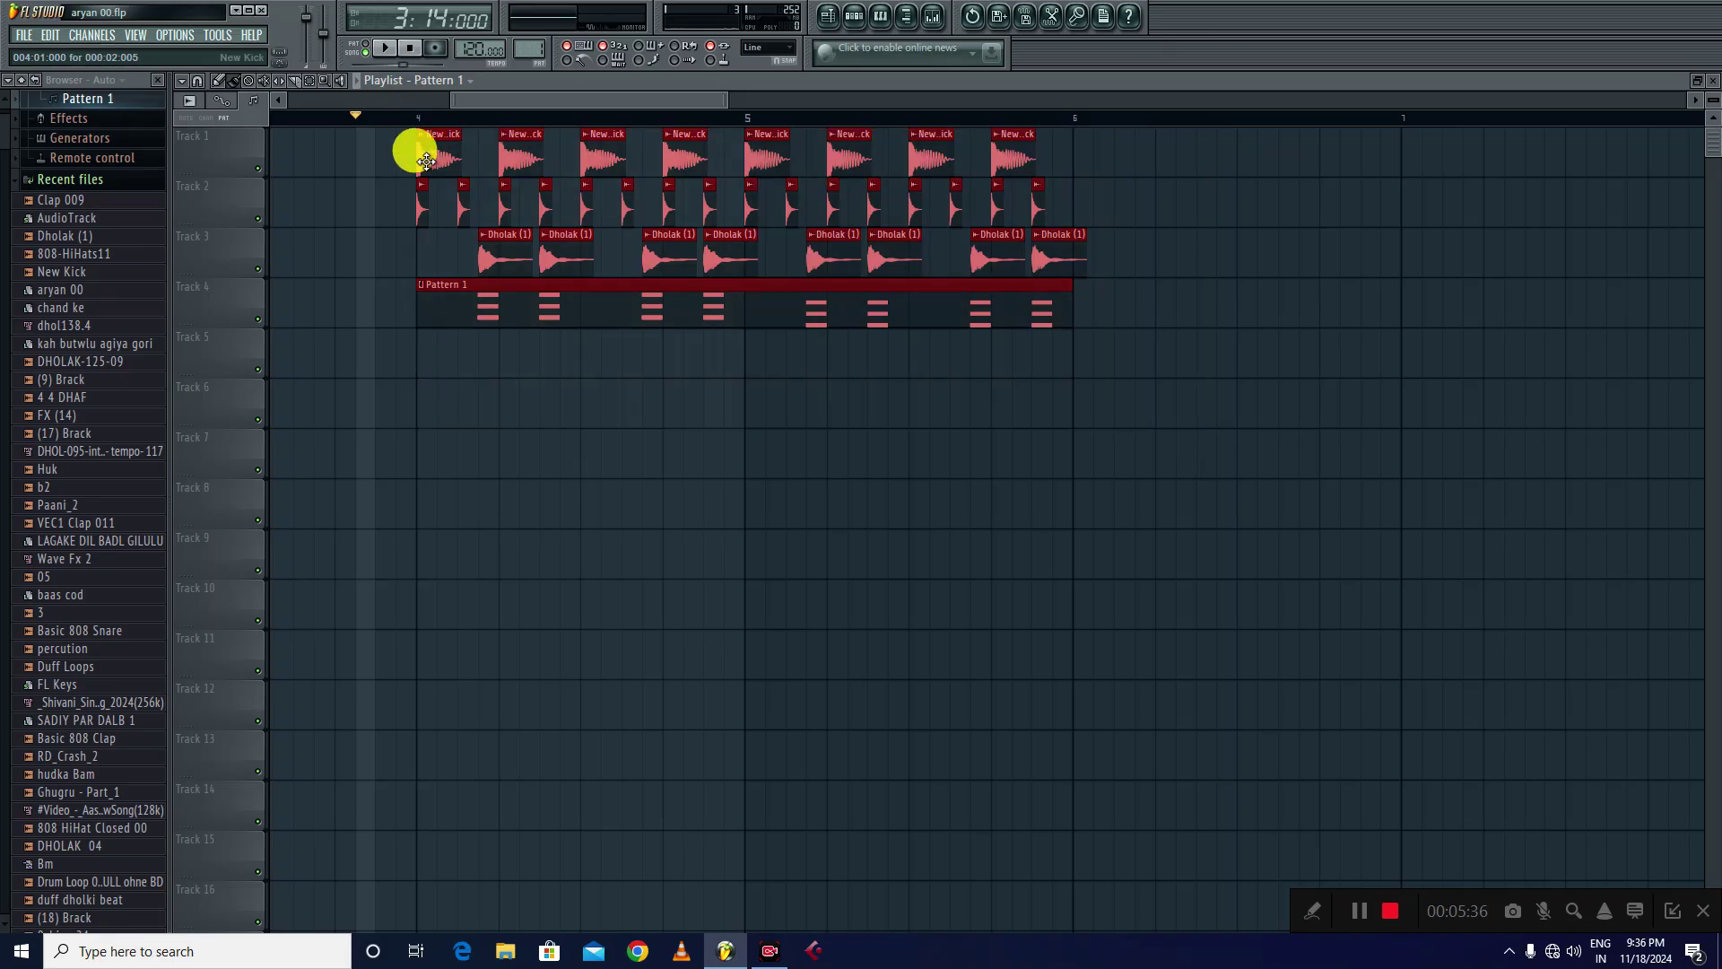
pyautogui.doubleClick(430, 154)
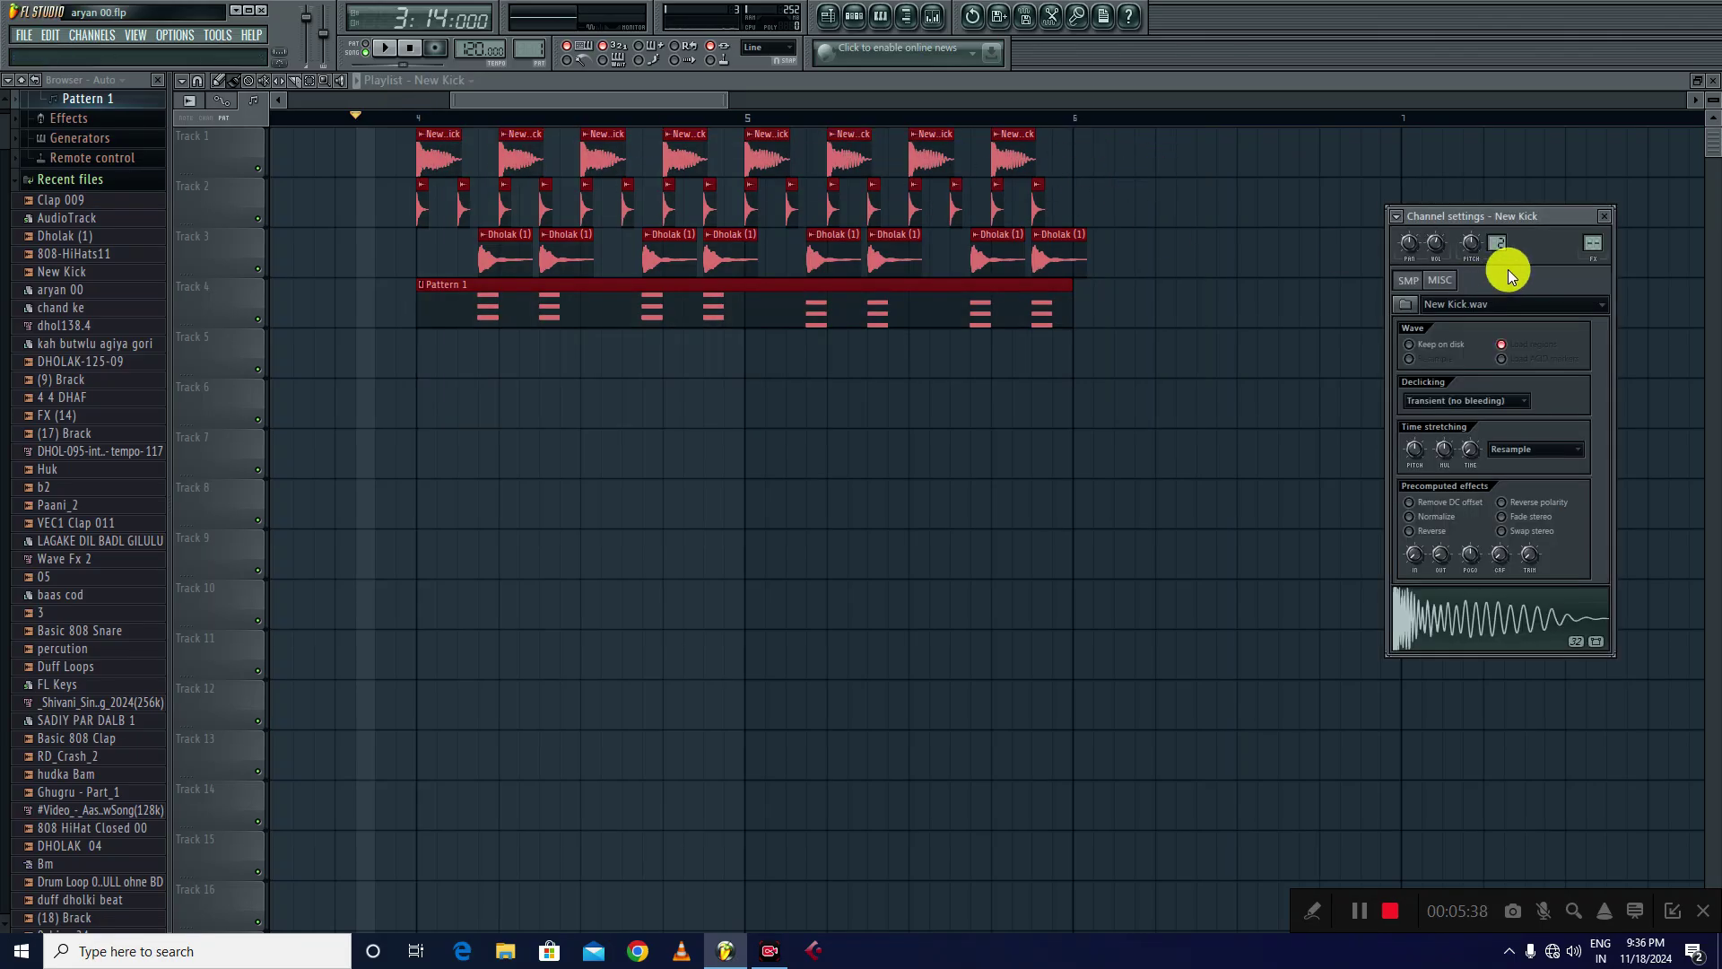
pyautogui.click(1607, 216)
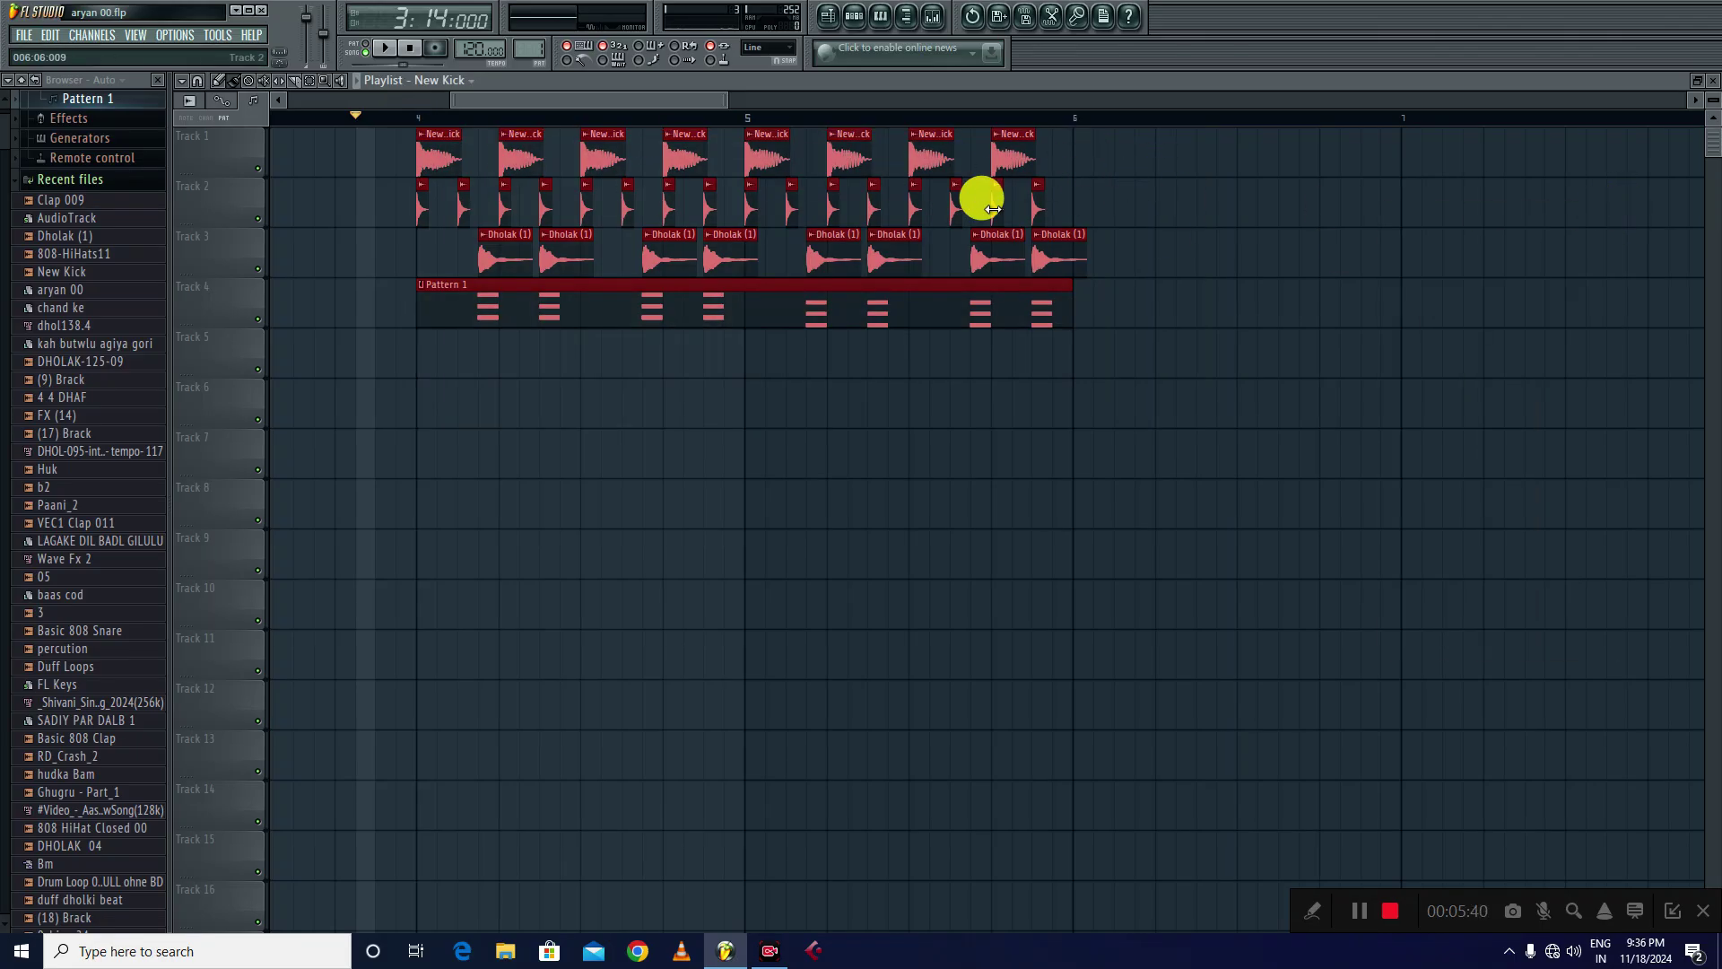
pyautogui.moveTo(437, 152); pyautogui.dragTo(1088, 158)
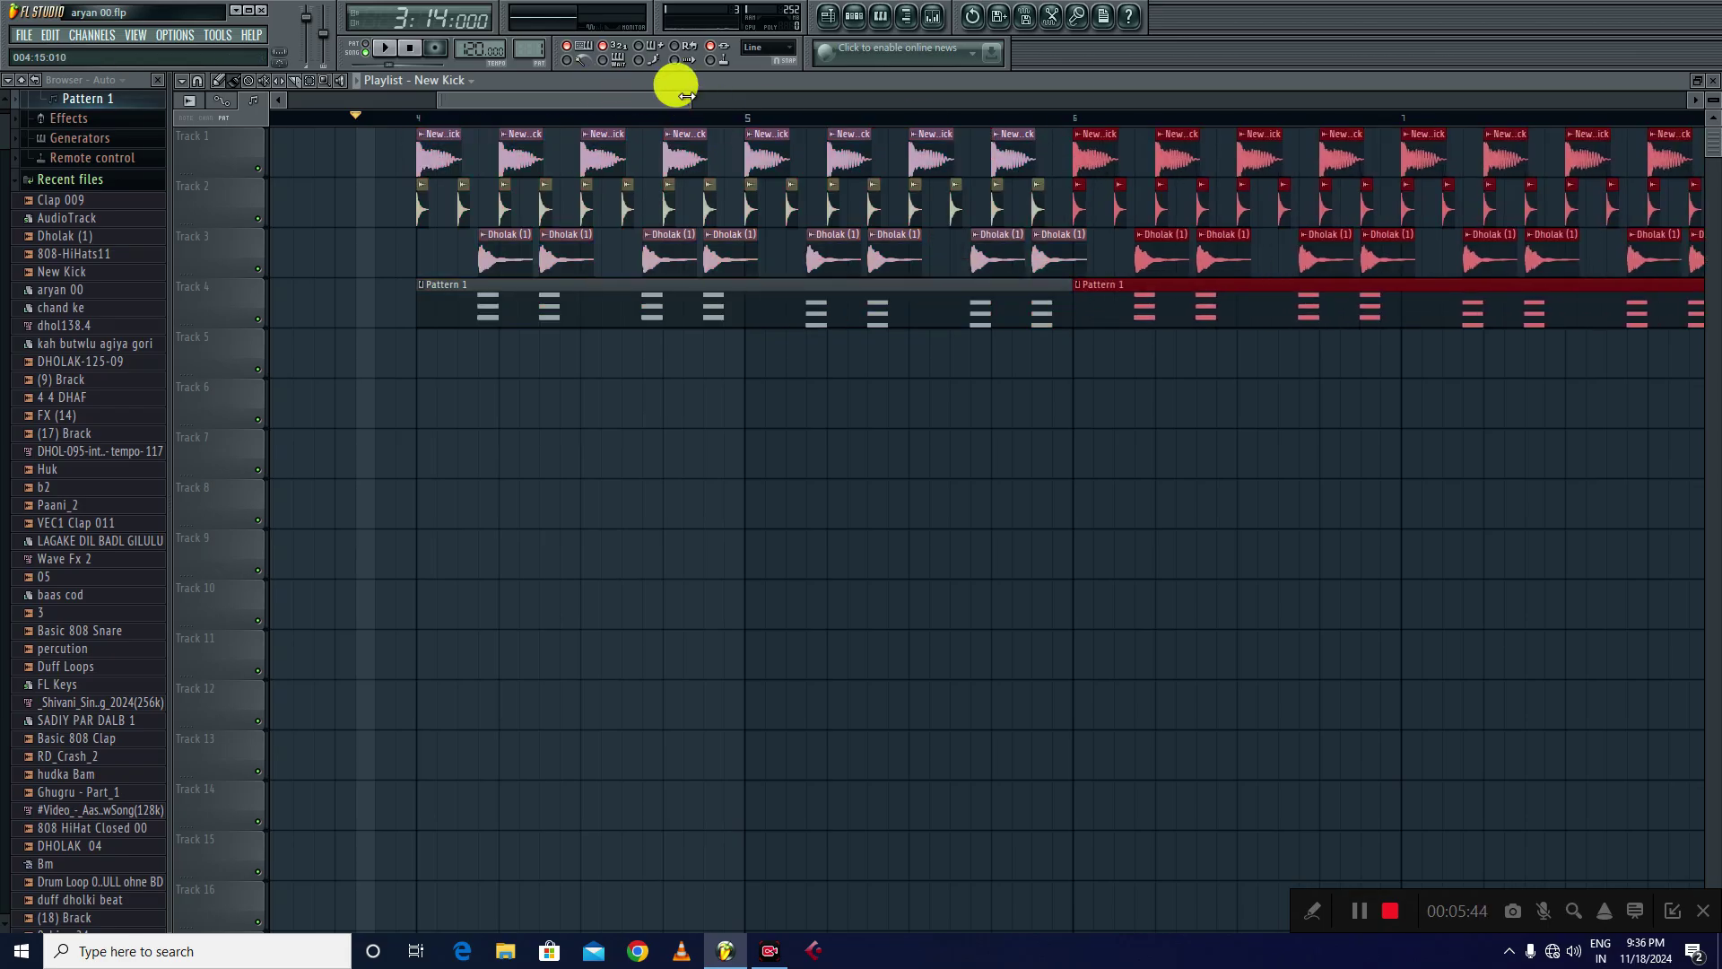
# - Try the Drum Loop 05 128BPM FULL ohne BD sample on Track 5 near bar 8, and remove it
pyautogui.moveTo(686, 98); pyautogui.dragTo(994, 98)
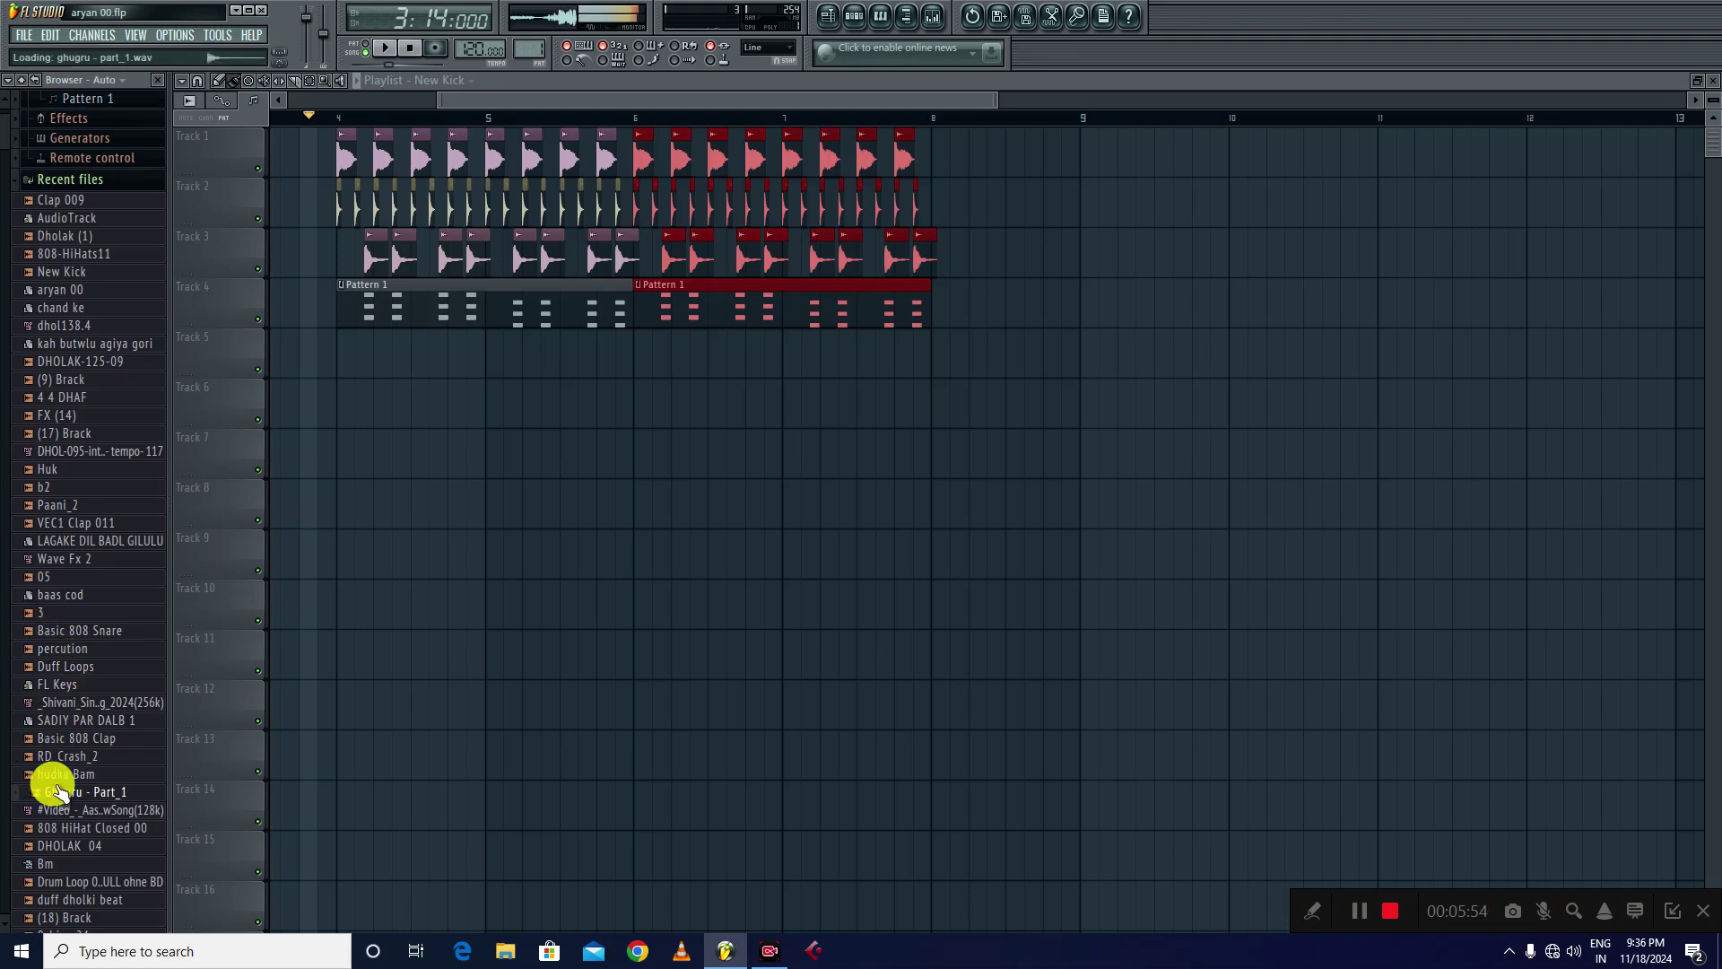
pyautogui.click(72, 919)
pyautogui.moveTo(81, 882); pyautogui.dragTo(957, 320)
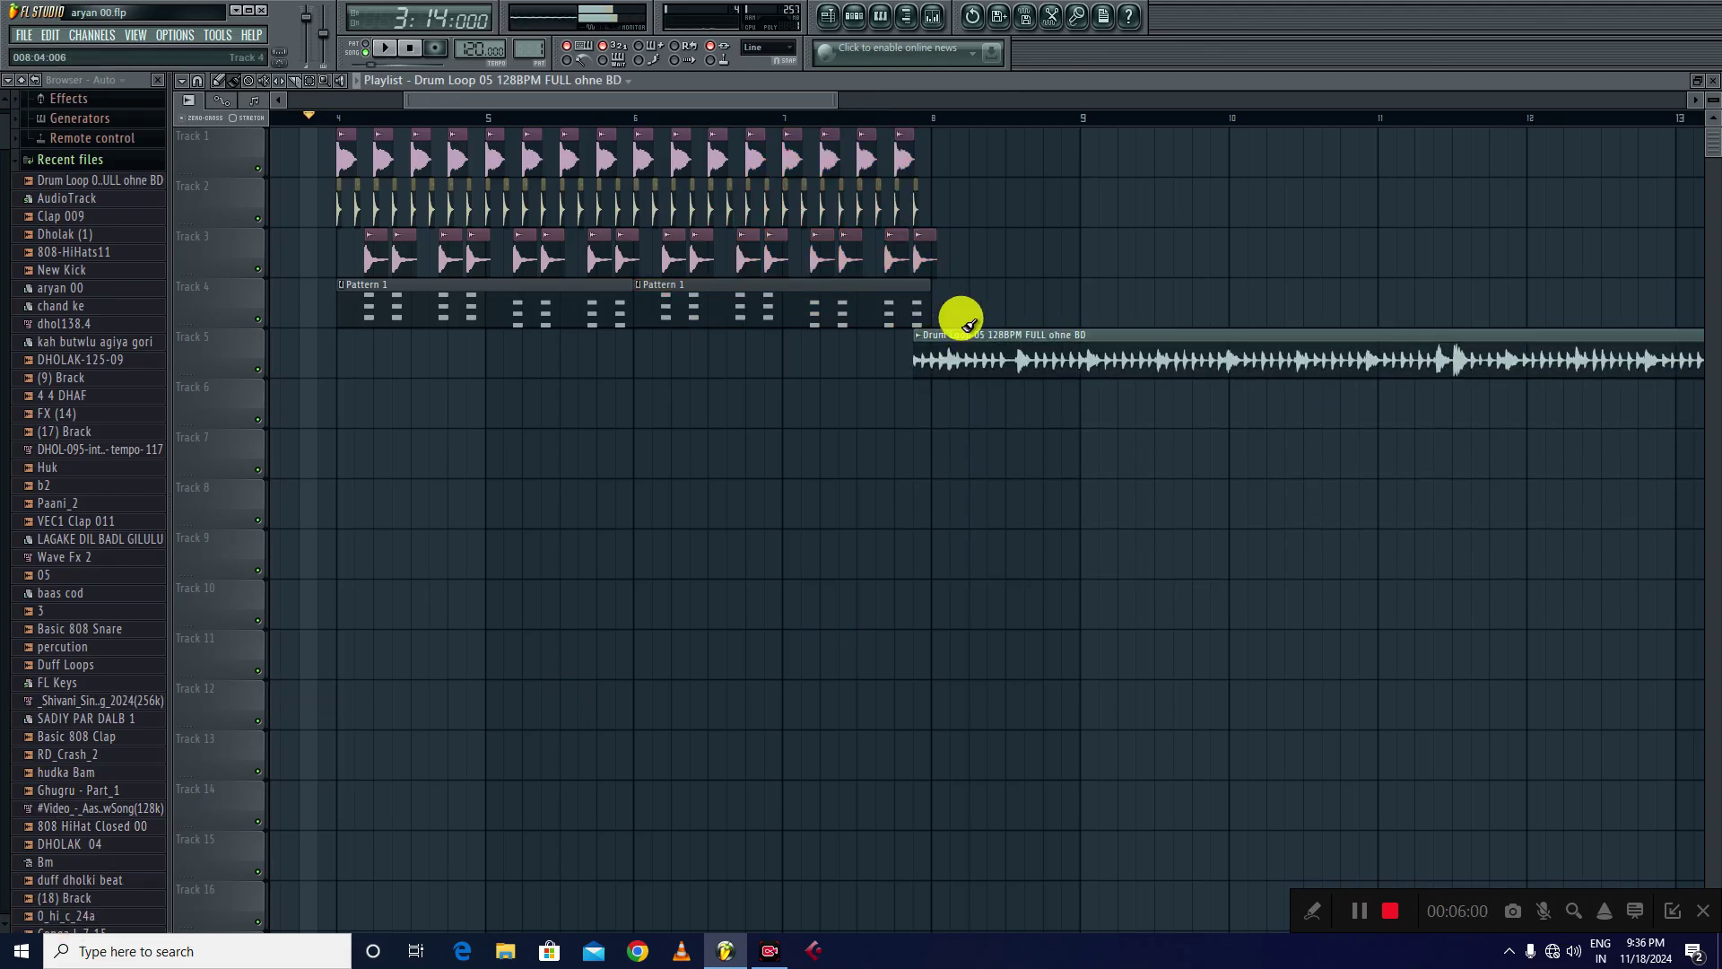
pyautogui.rightClick(1046, 354)
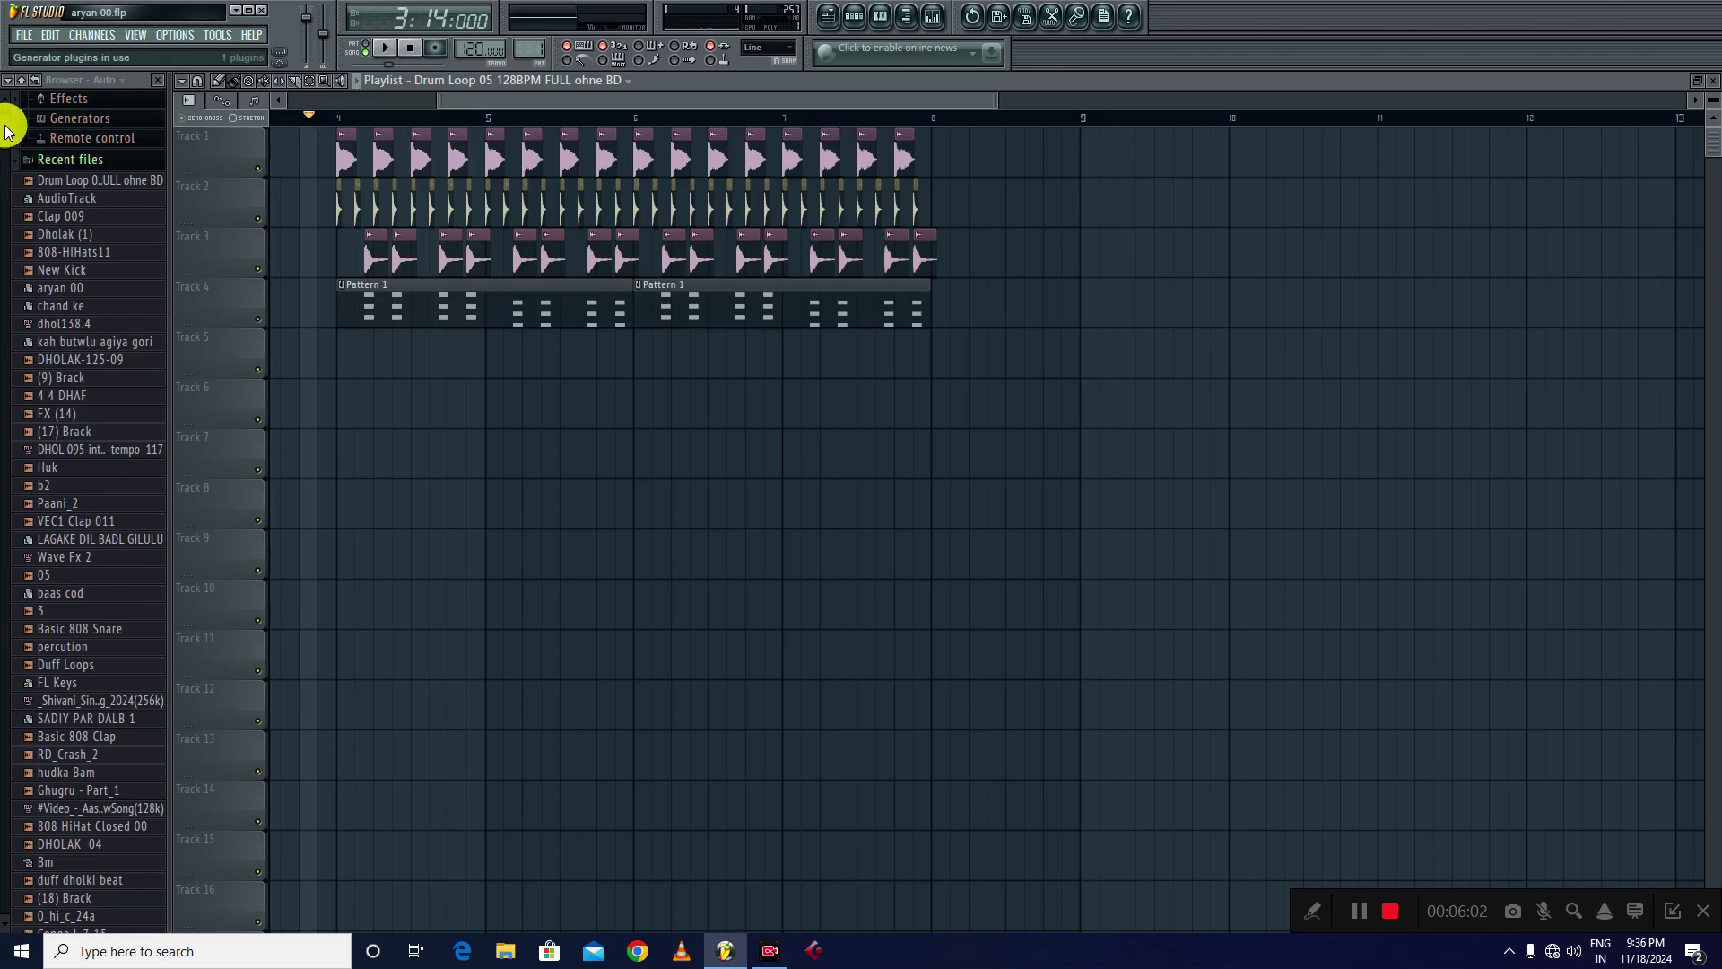
# - Audition the (11) Brack, DT-105-room-03 and RecAudioTrack samples in the recent files, and briefly play the arrangement
pyautogui.scroll(-10, 19, 153)
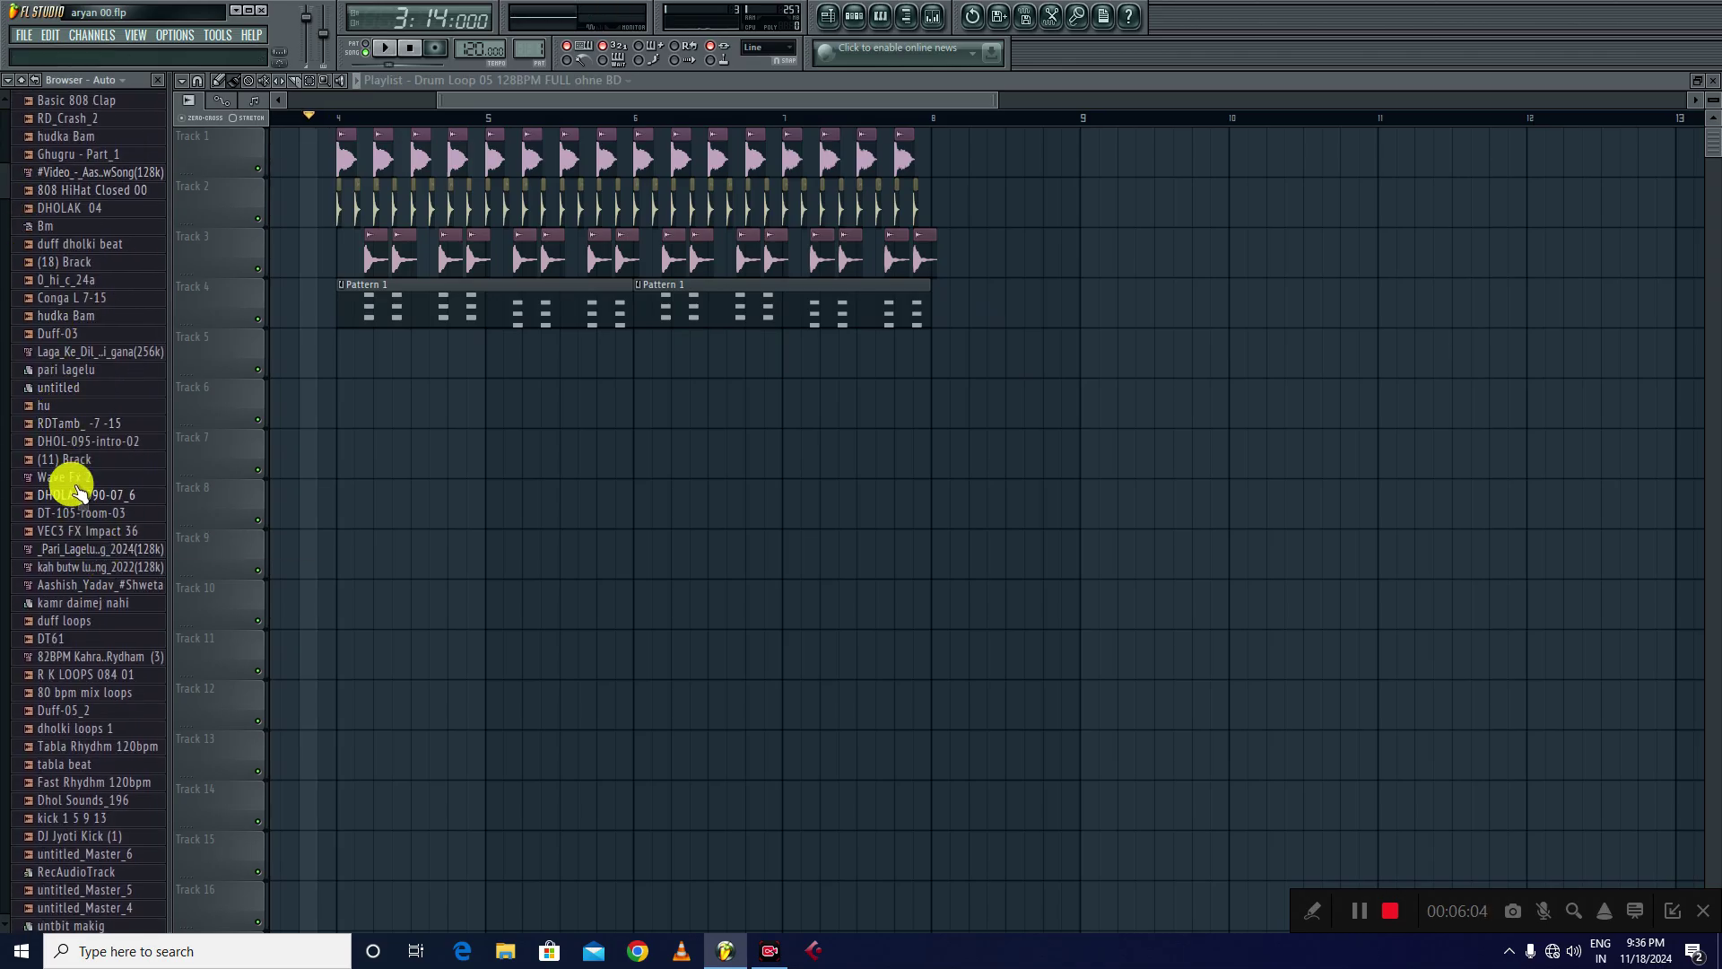
pyautogui.click(64, 461)
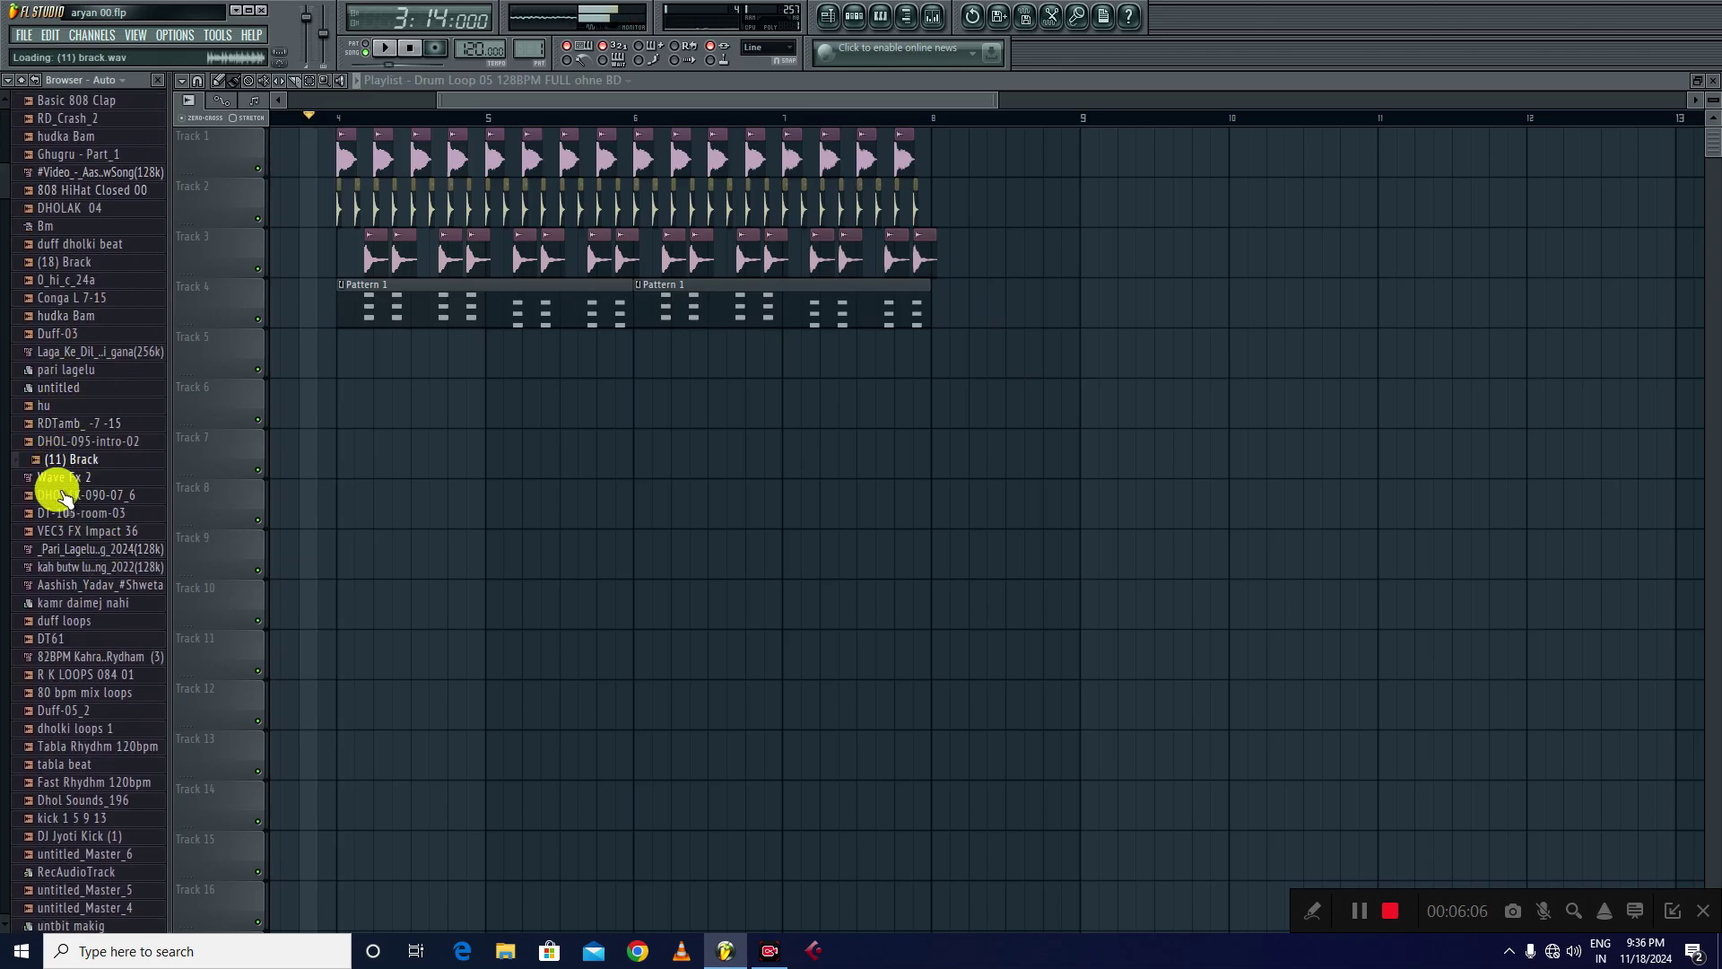
pyautogui.click(73, 515)
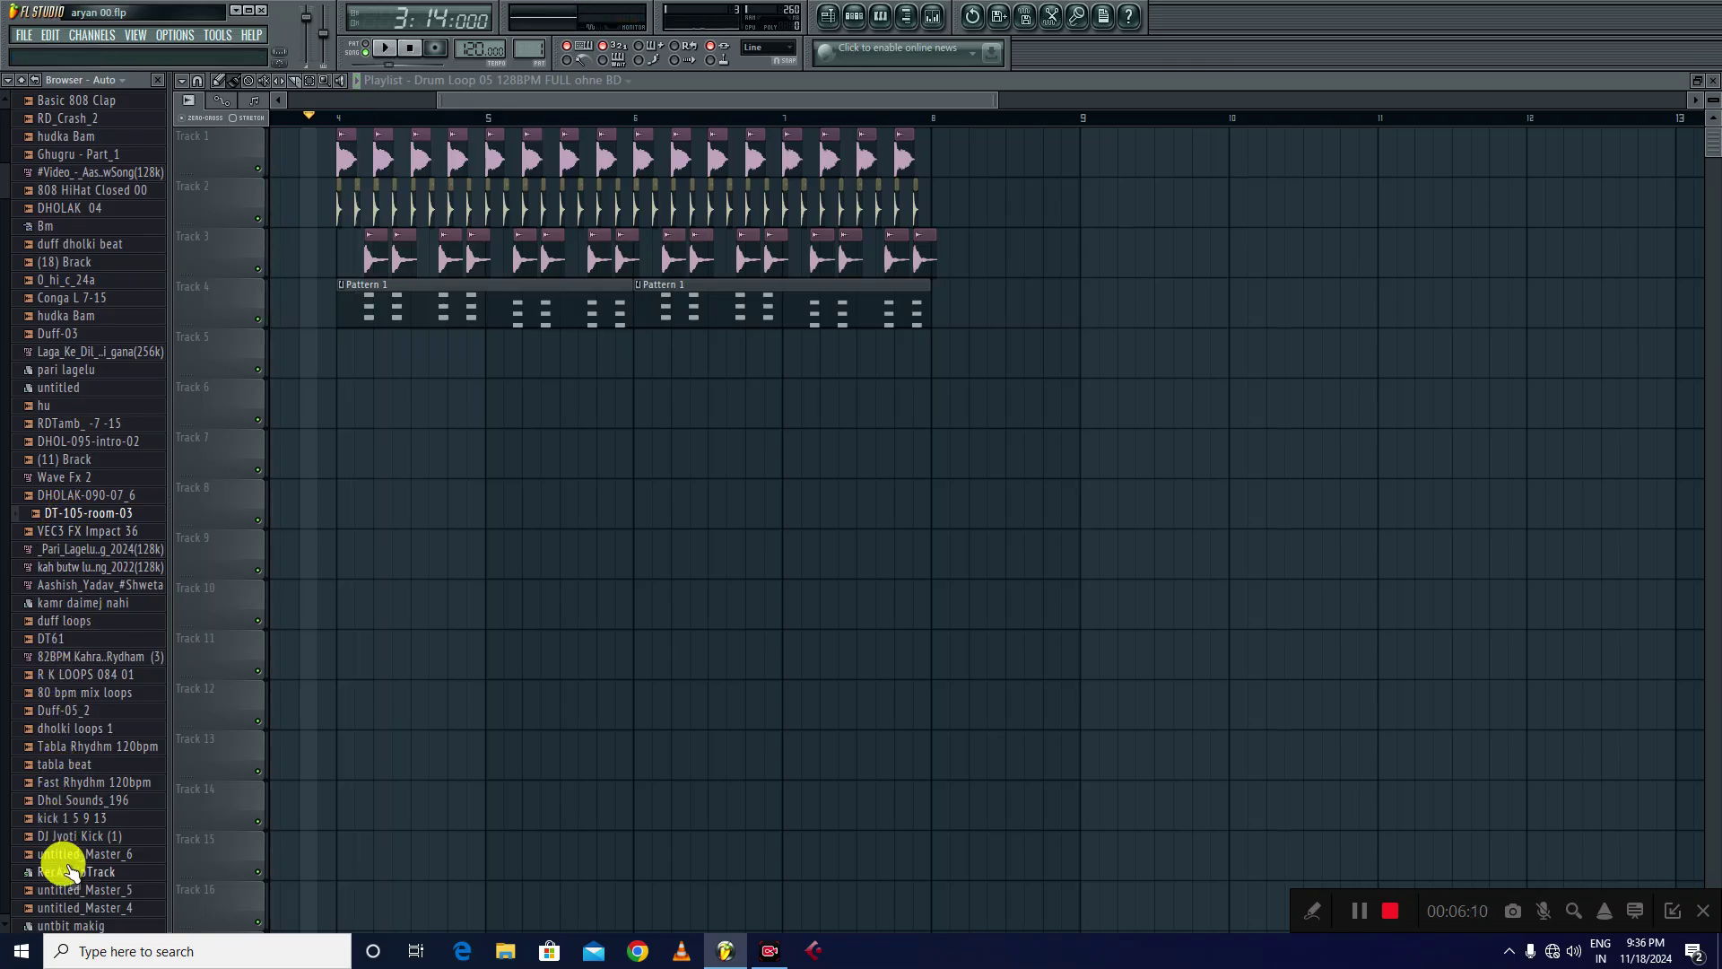
pyautogui.press('space')
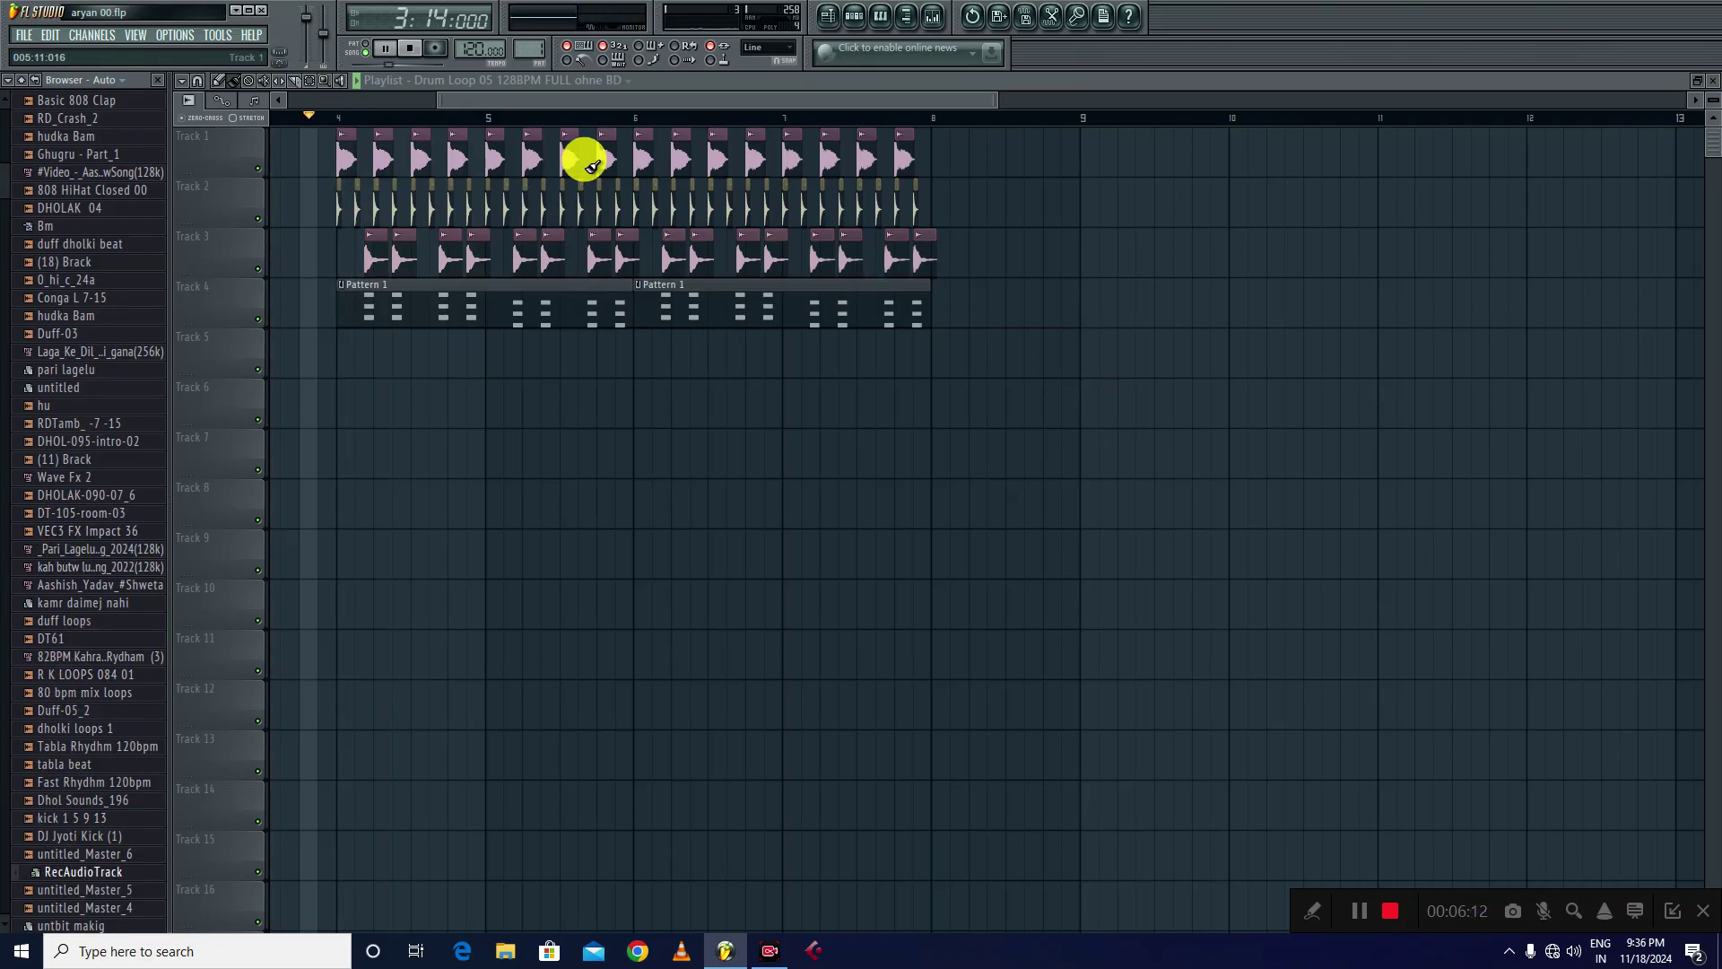
pyautogui.press('space')
# - Place Dholak (1) clips on Track 5 from bar 8 into the start of bar 9, and play them from just before bar 8
pyautogui.click(924, 243)
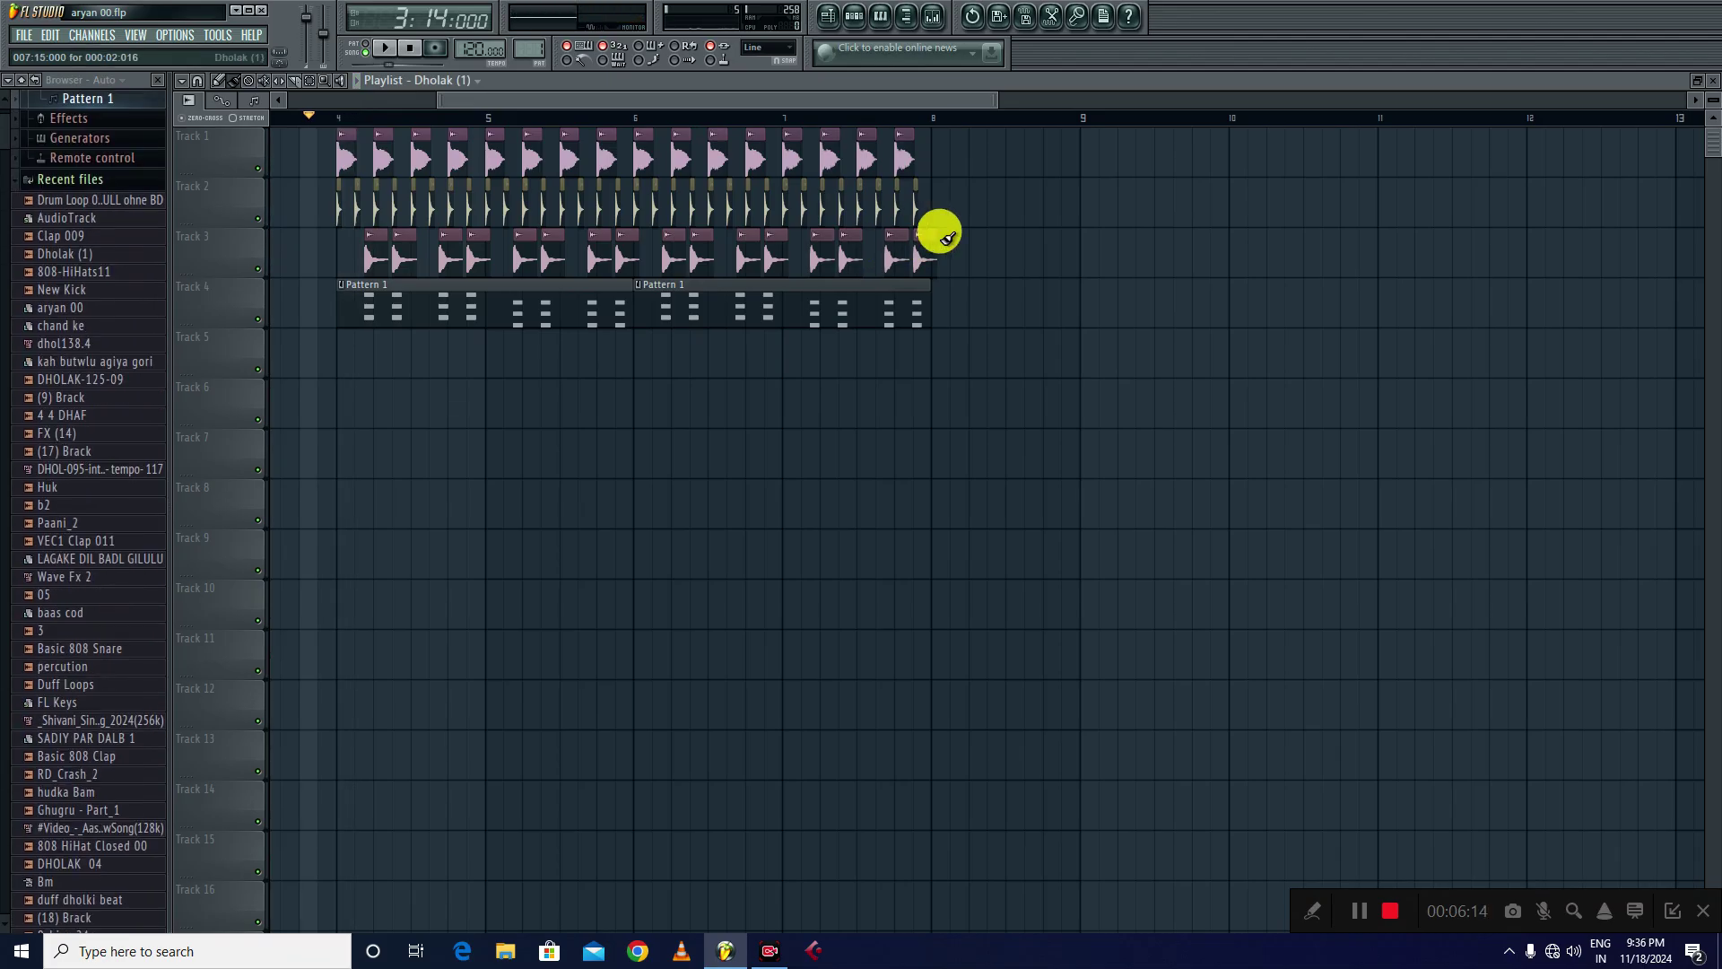
pyautogui.click(937, 352)
pyautogui.click(973, 356)
pyautogui.click(1015, 350)
pyautogui.click(969, 359)
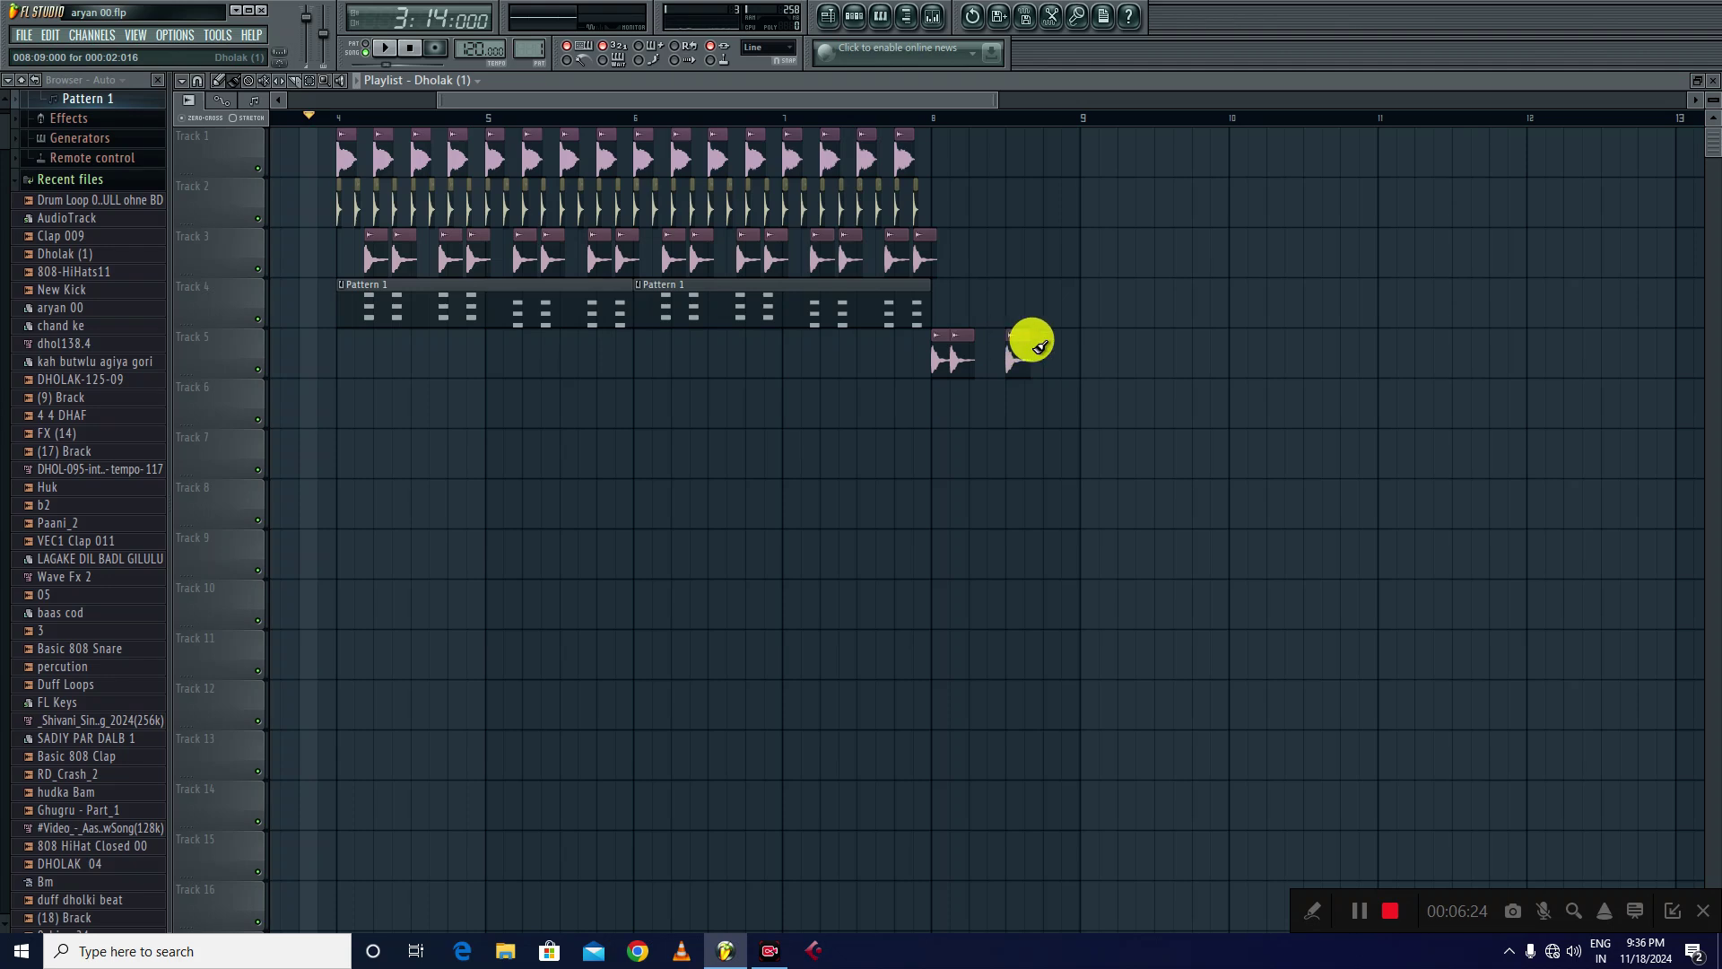
pyautogui.click(1069, 358)
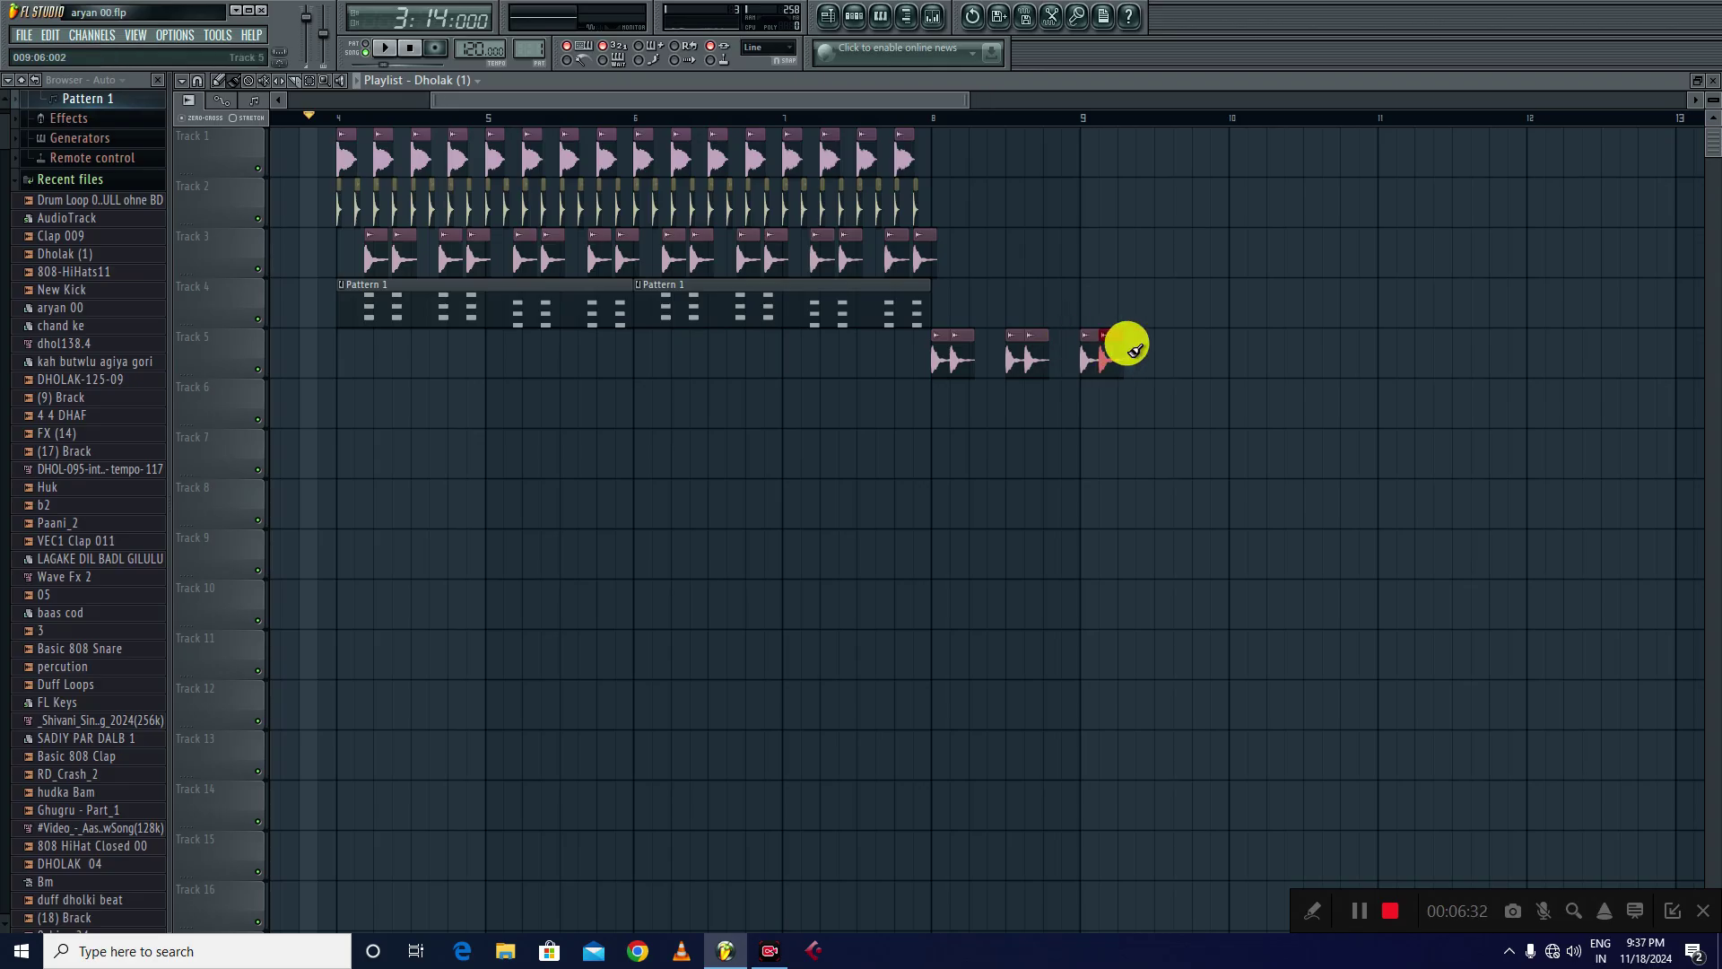
pyautogui.click(912, 116)
pyautogui.press('space')
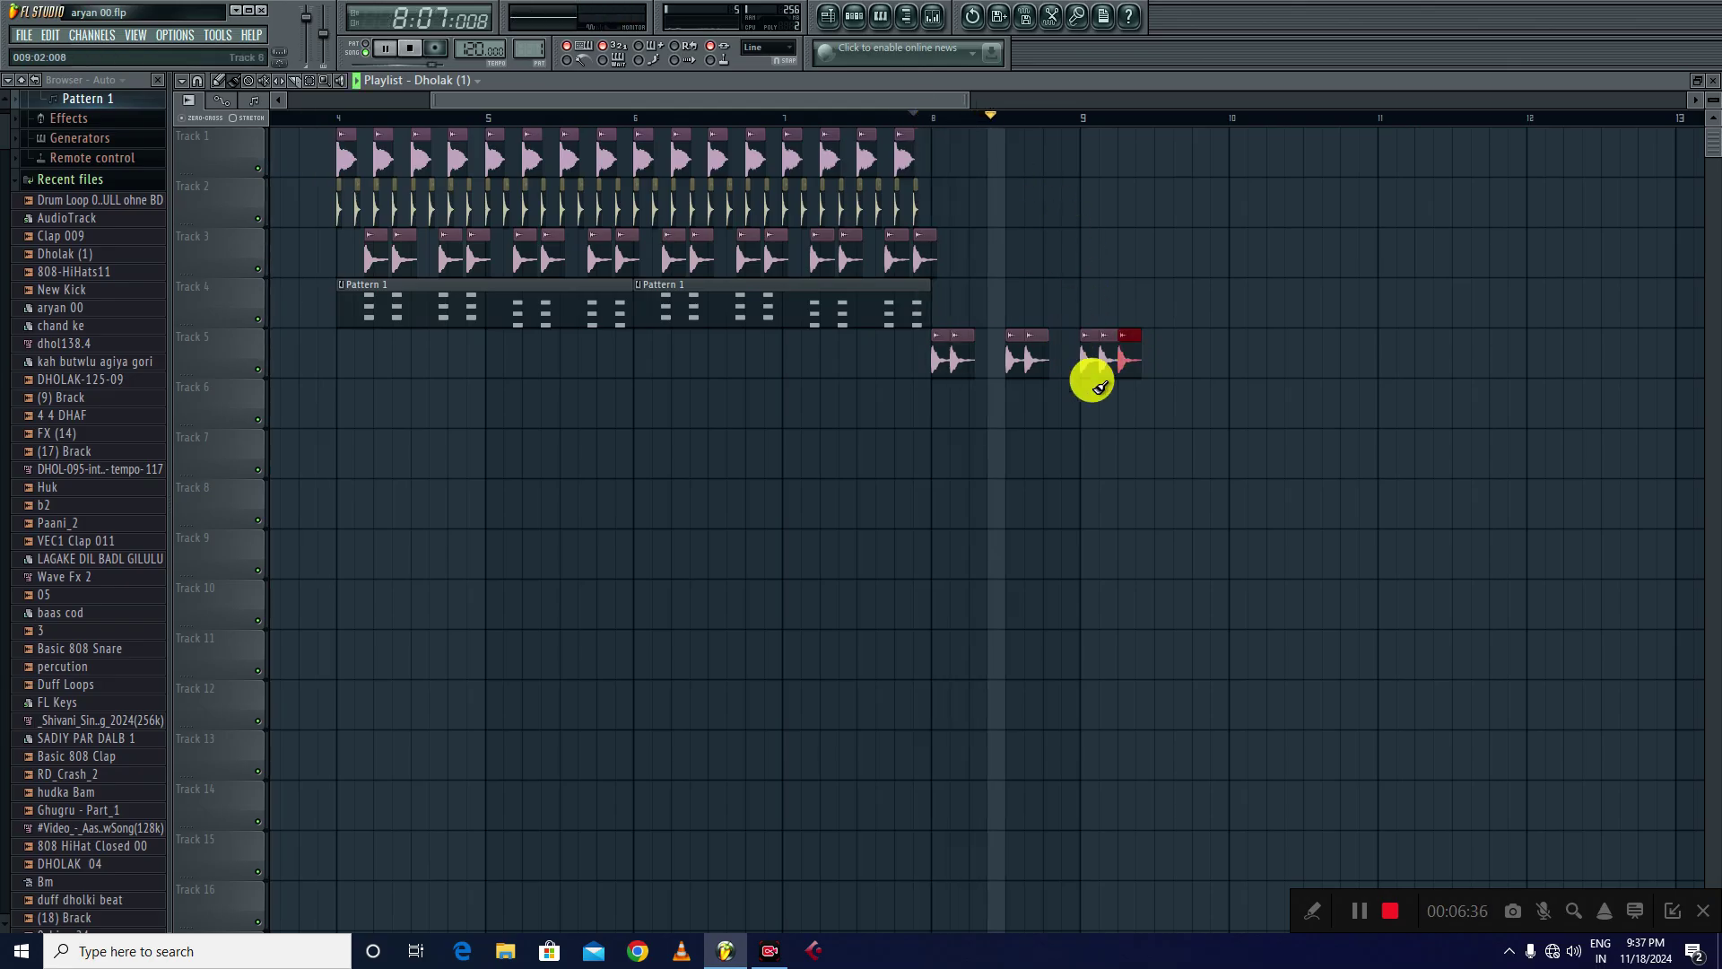
pyautogui.press('space')
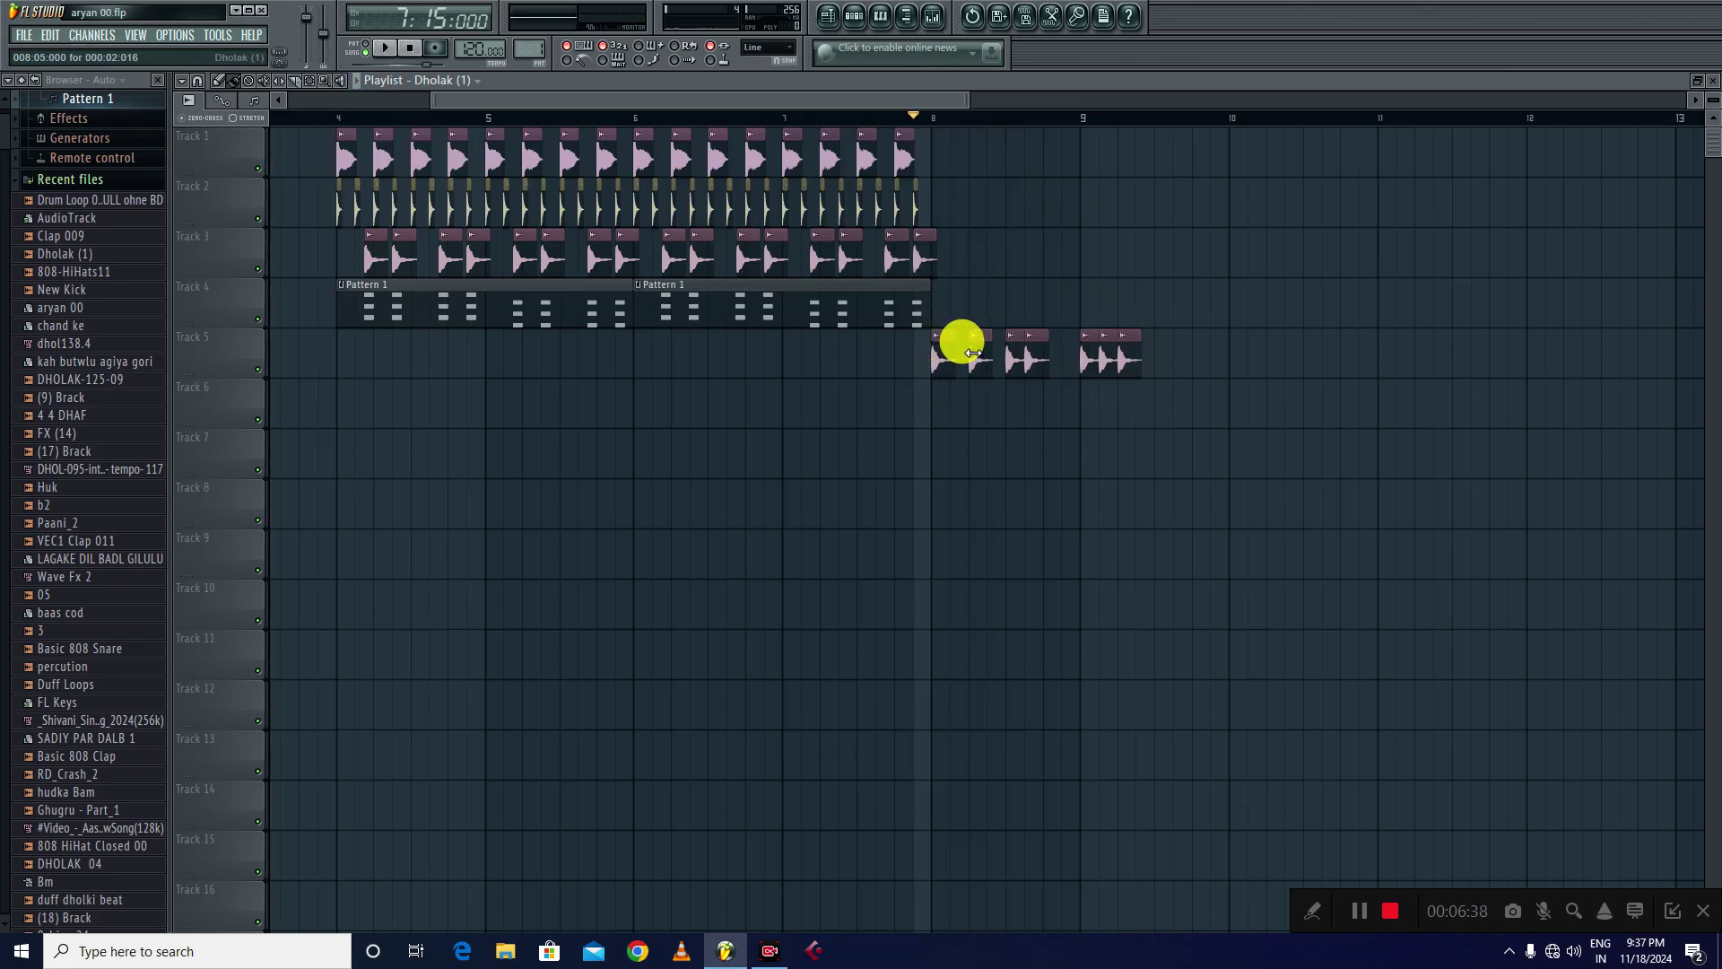
# - Respace the Track 5 dholak clips four steps apart in bar 8, try different closing hits, and listen to the fill
pyautogui.press('space')
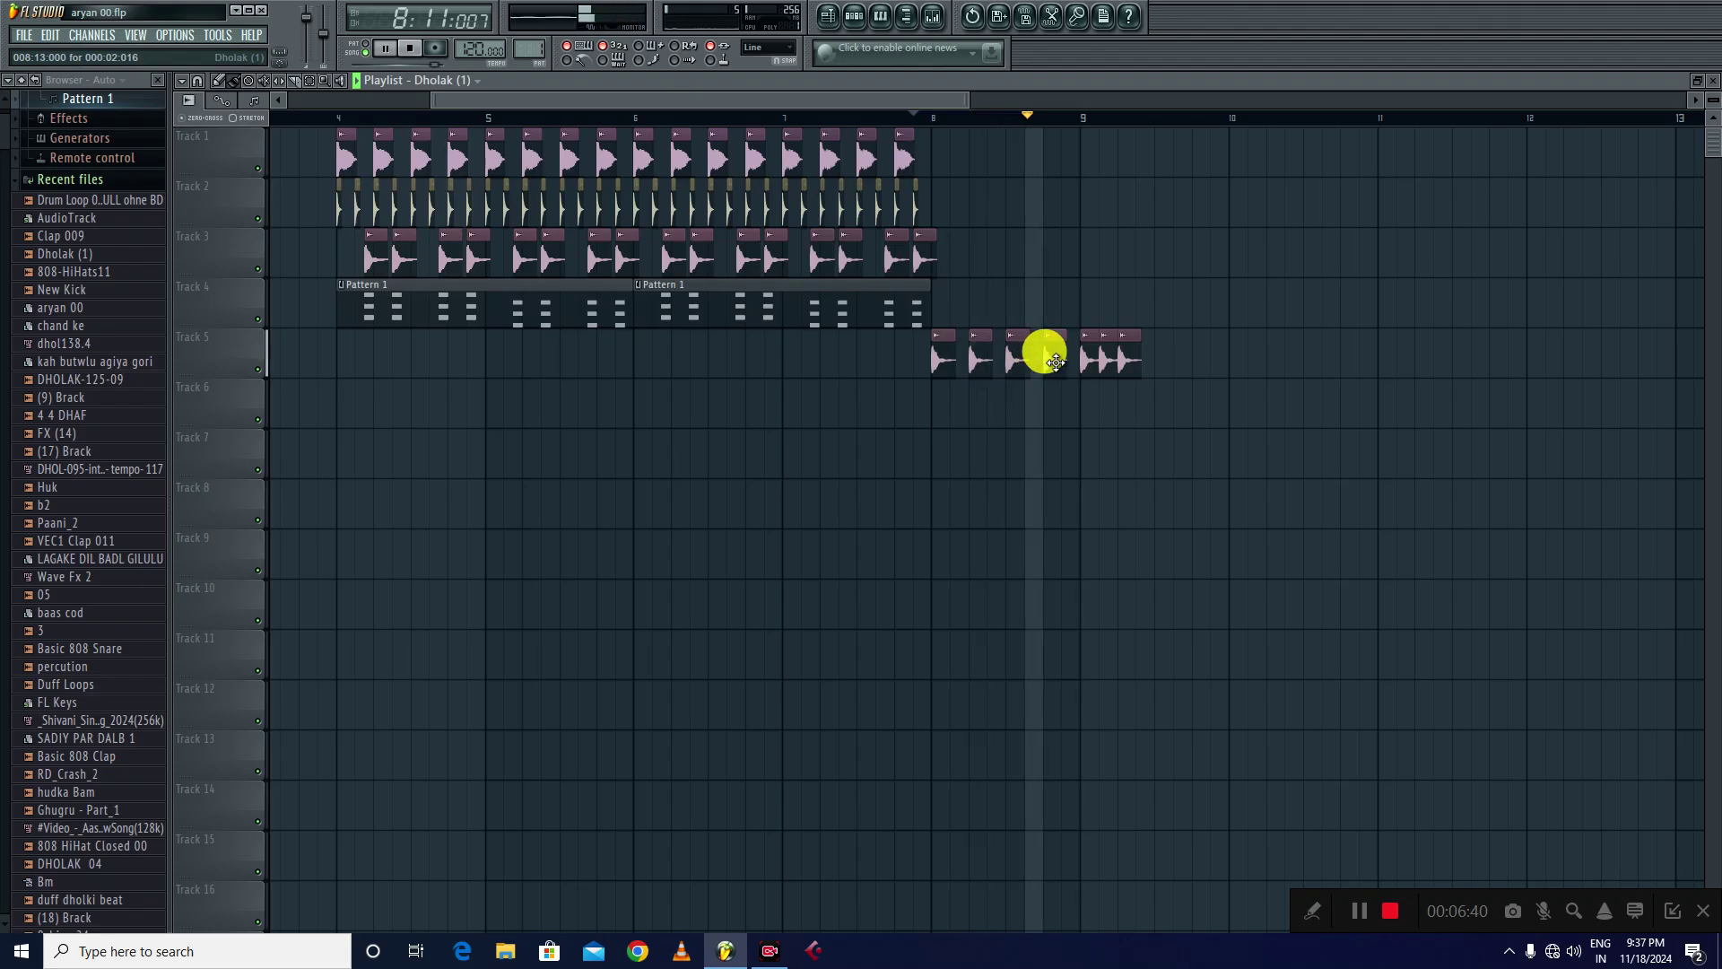
pyautogui.click(1143, 362)
pyautogui.moveTo(1143, 363)
pyautogui.mouseDown()
pyautogui.moveTo(1203, 358)
pyautogui.moveTo(1159, 354)
pyautogui.mouseUp()
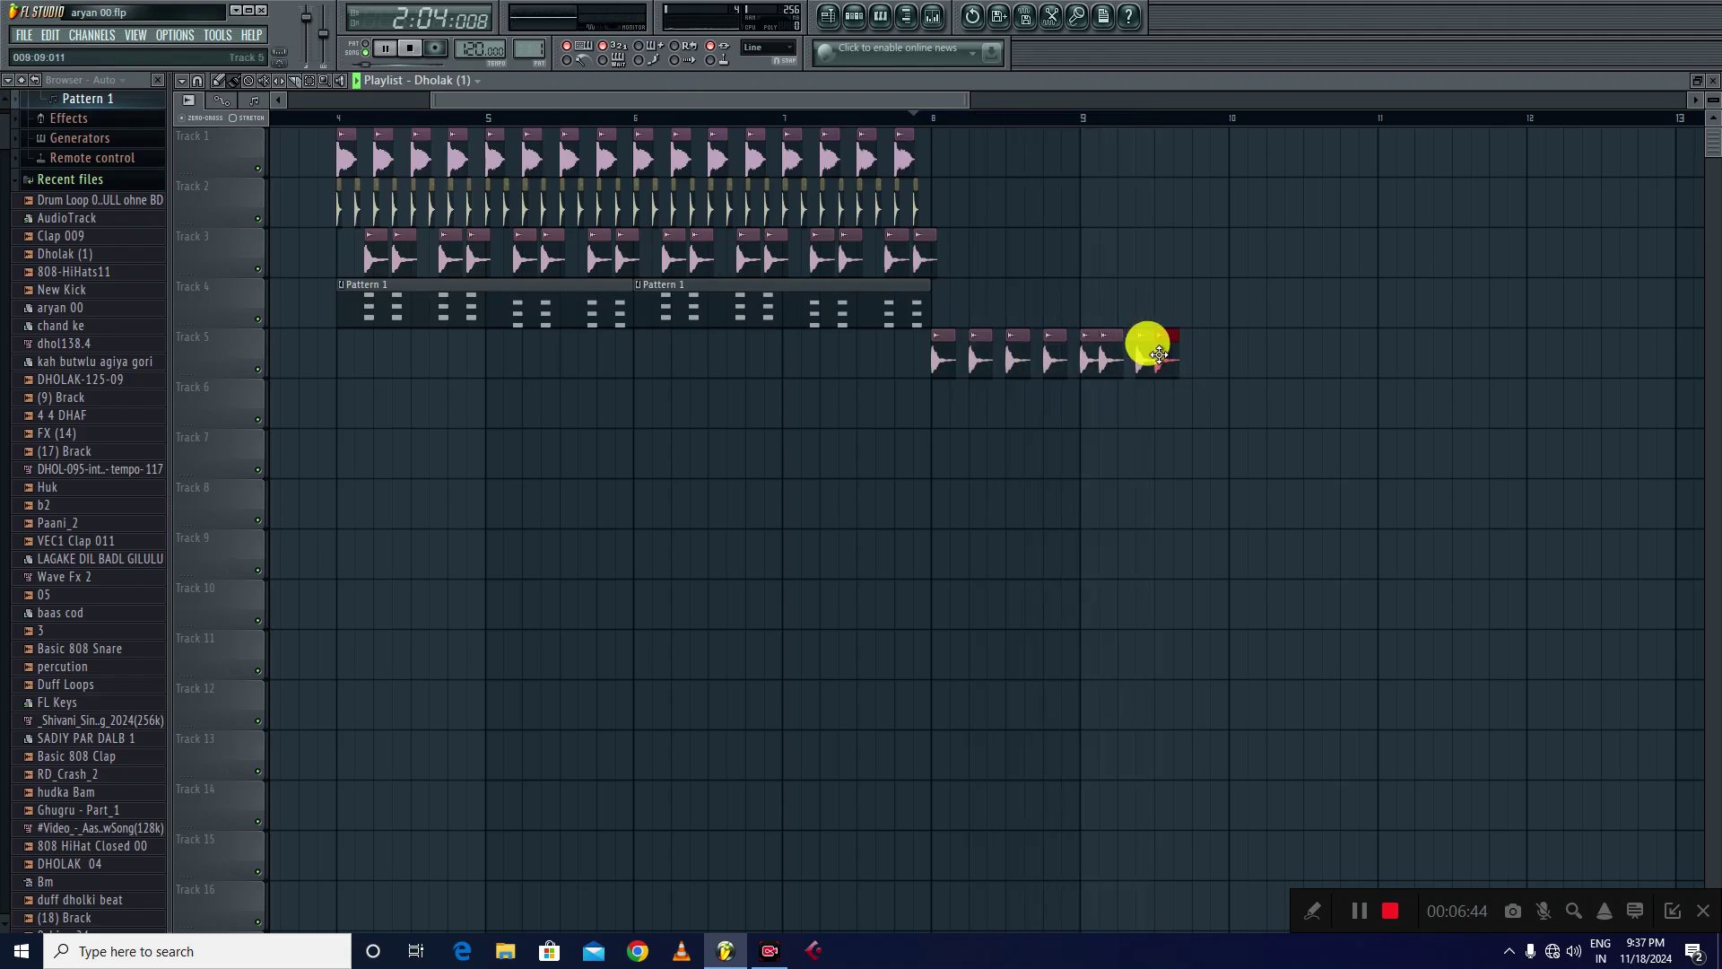
pyautogui.click(893, 121)
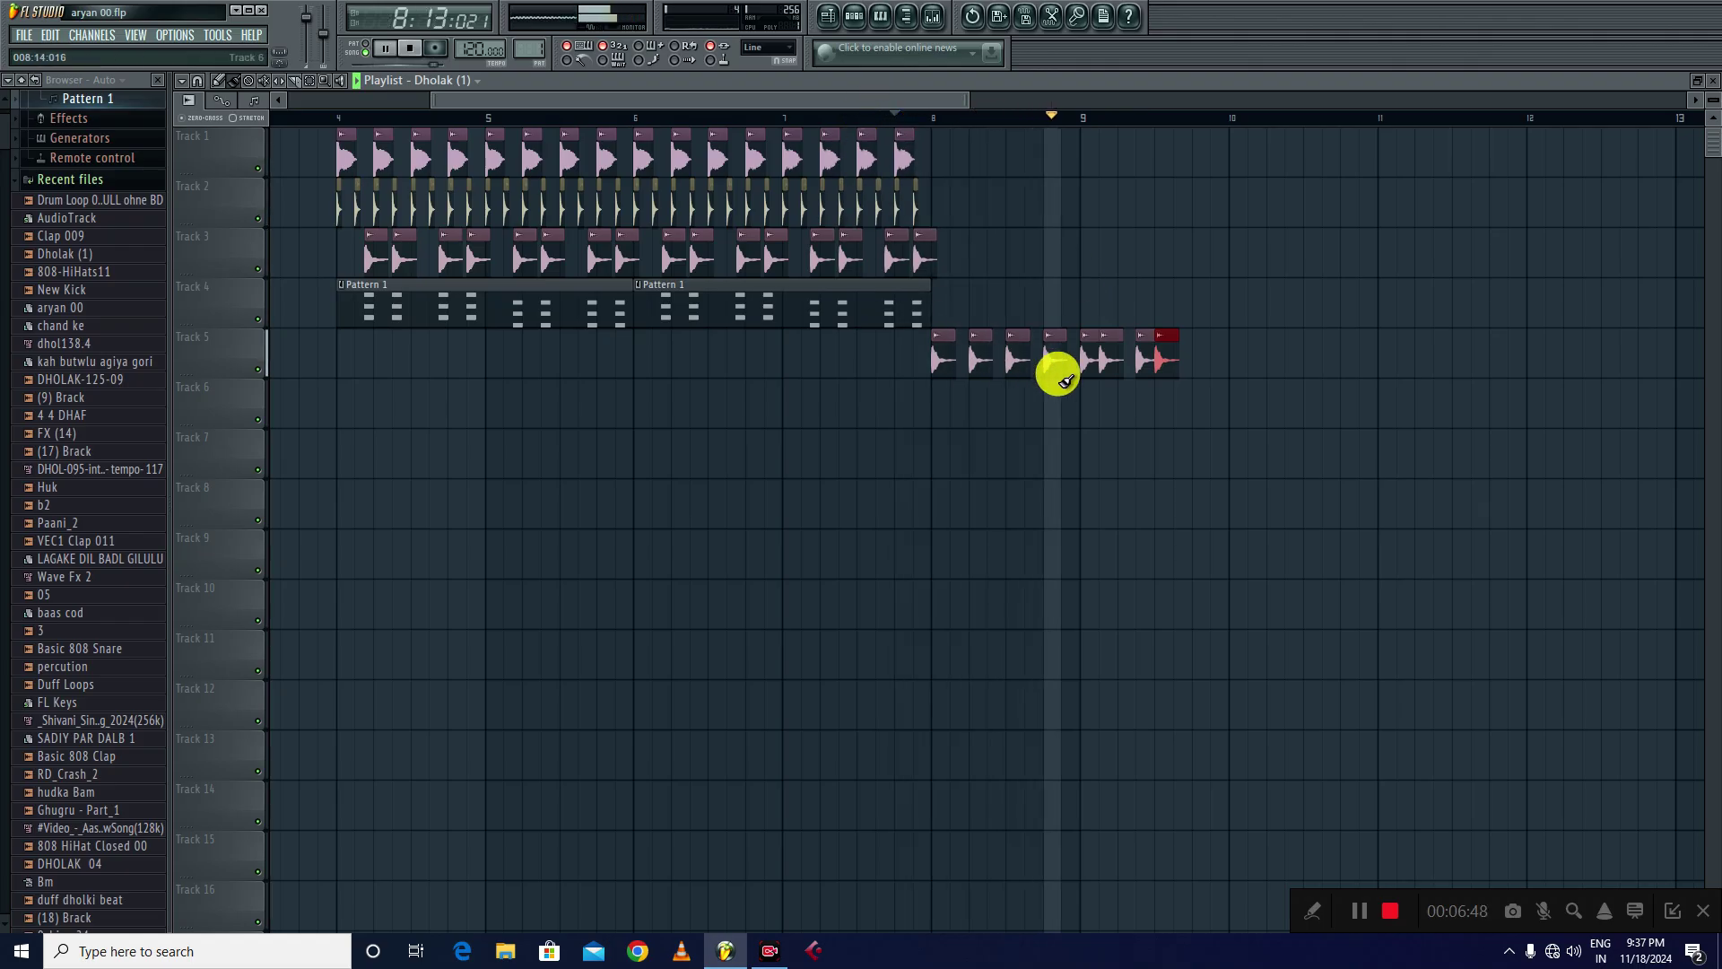
pyautogui.press('space')
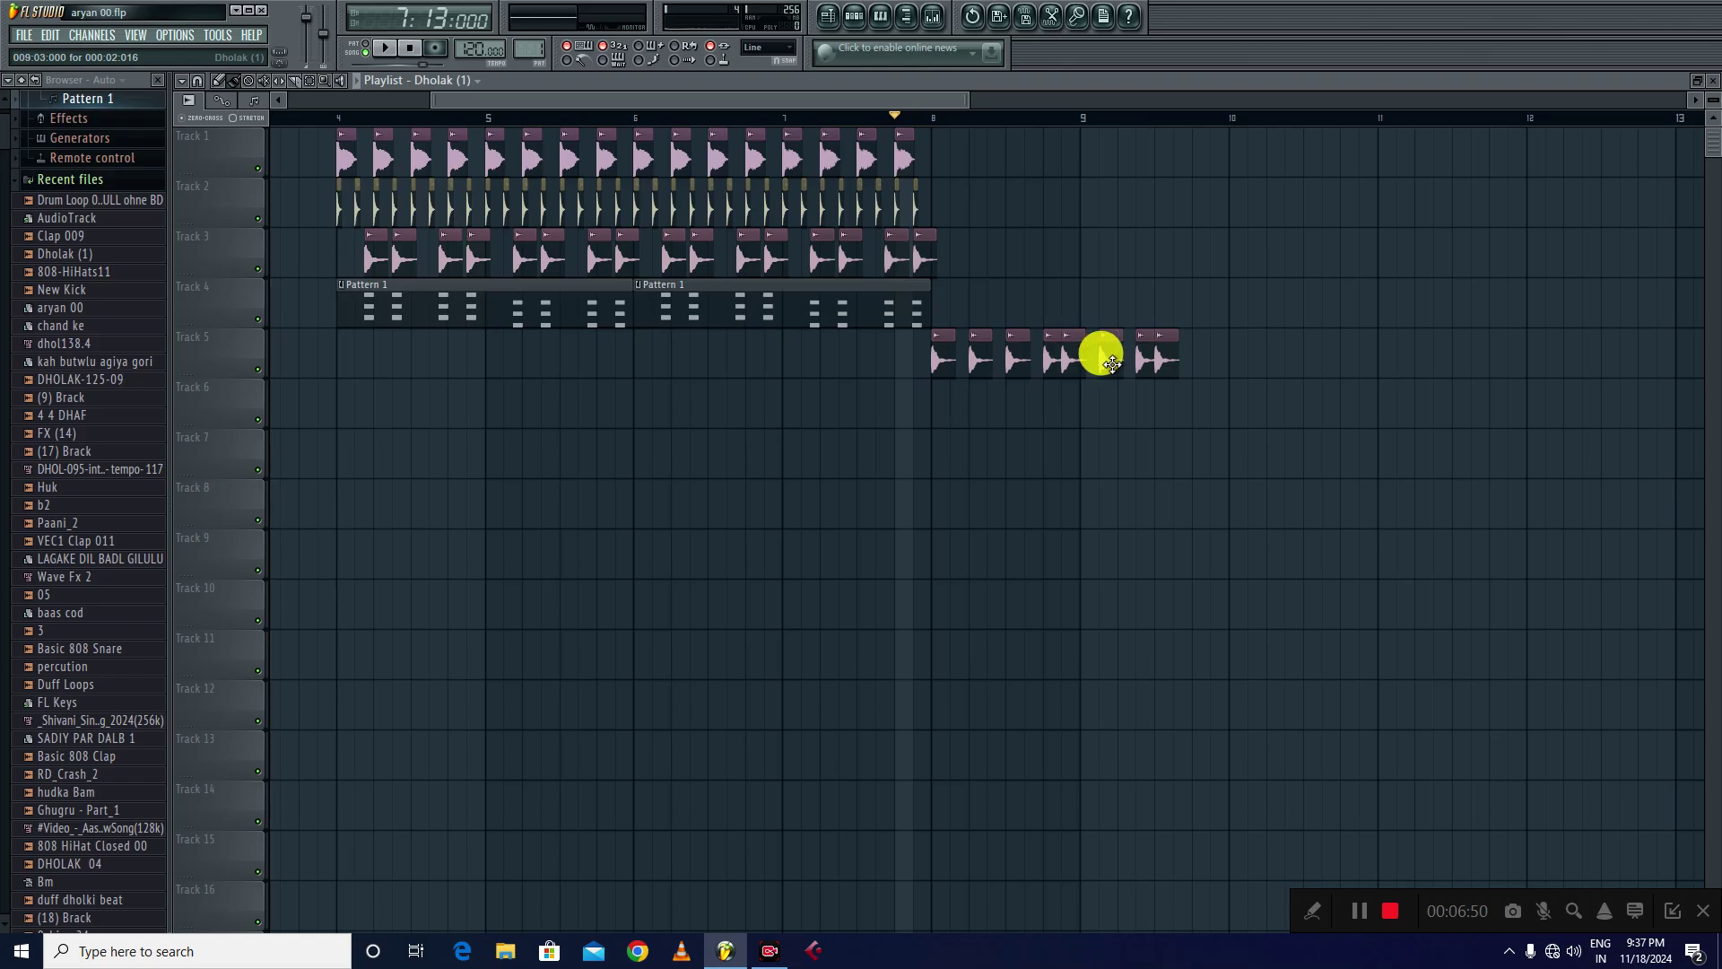
pyautogui.rightClick(1169, 362)
pyautogui.press('space')
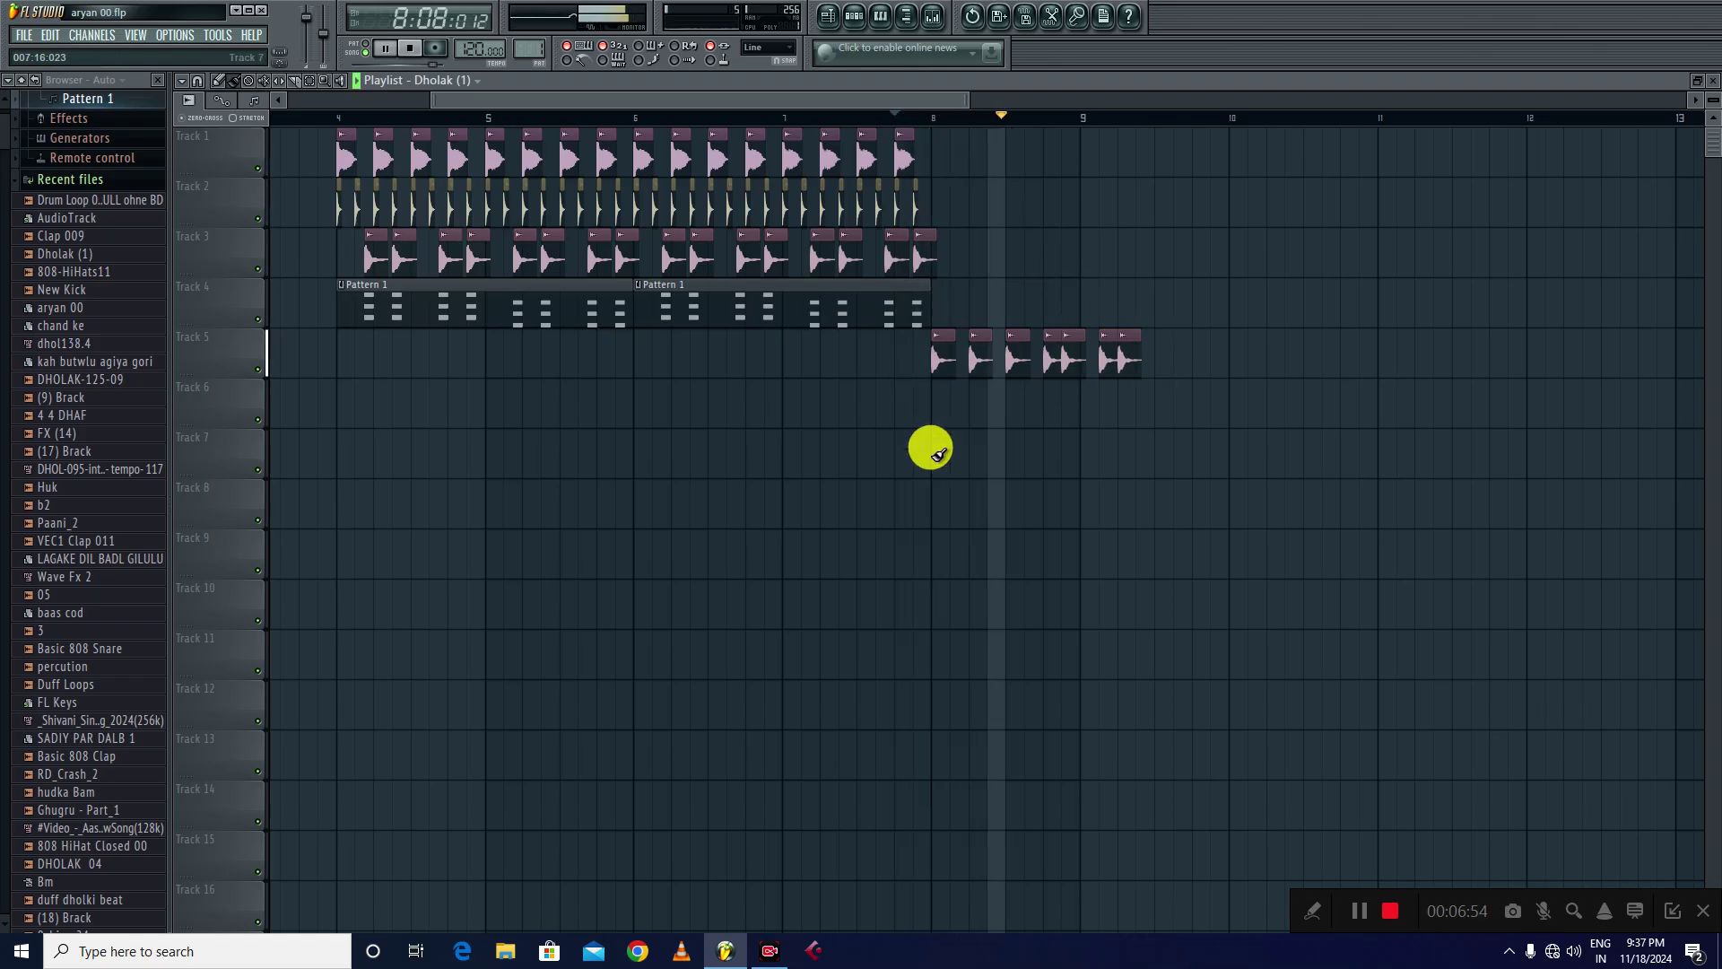
pyautogui.press('space')
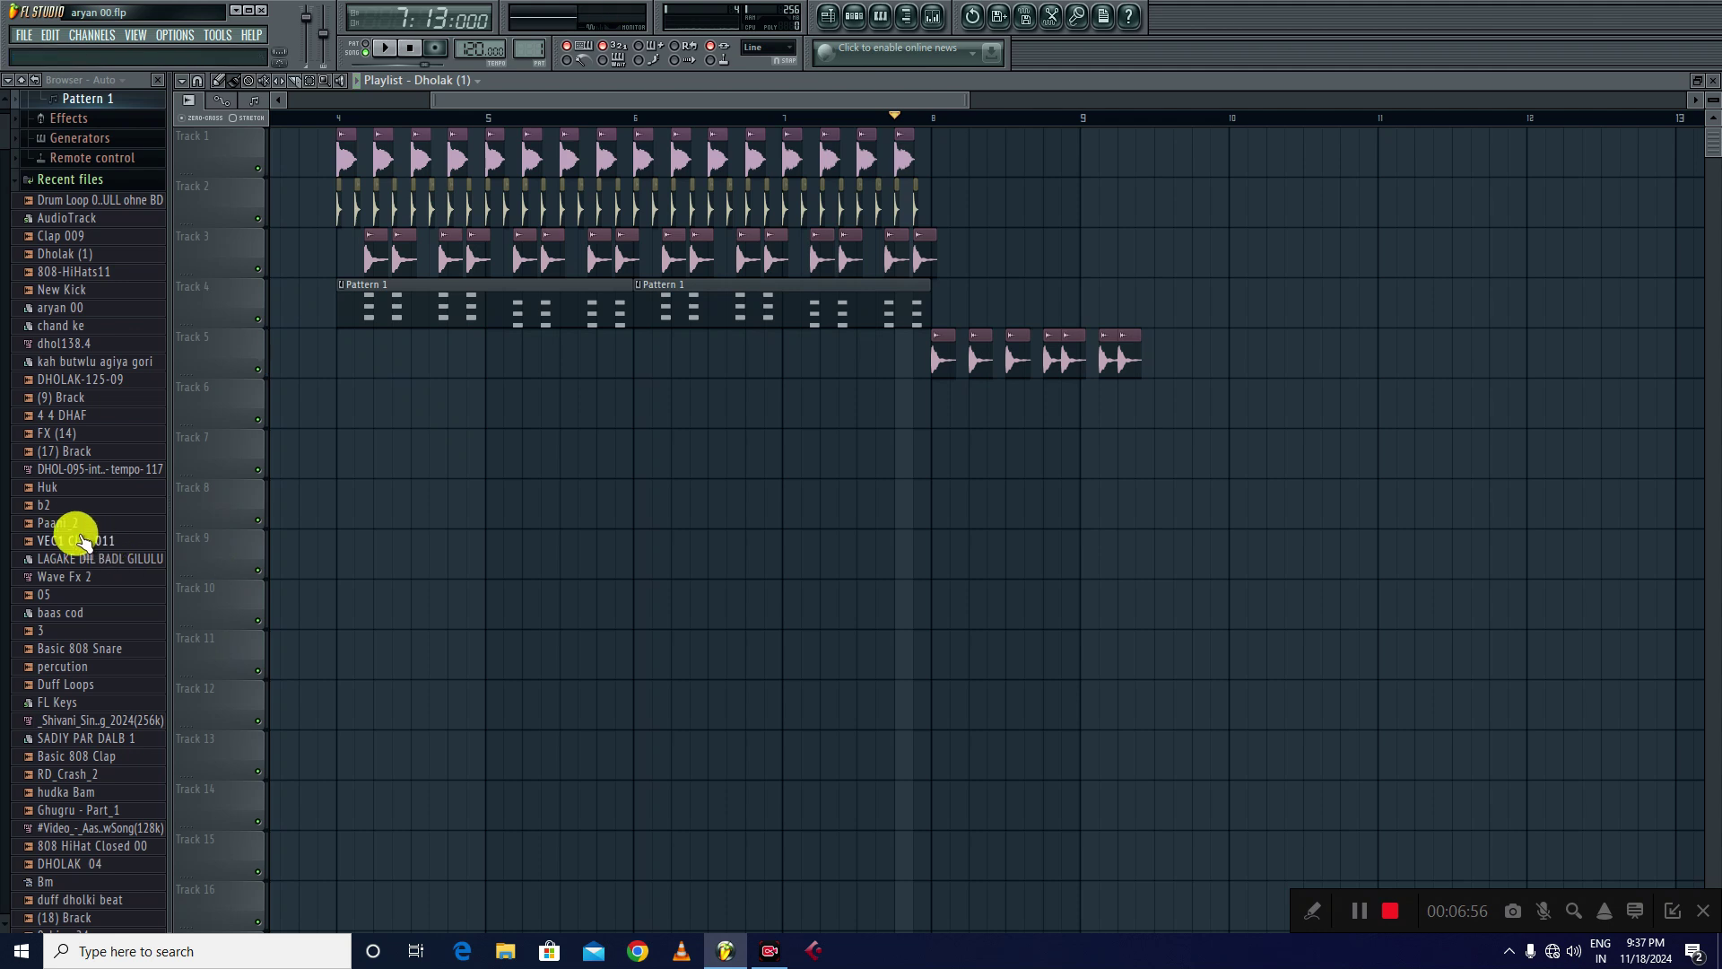
# - Place Wave Fx 2 on Track 6 at bar 8, and delete all Track 5 dholak clips except the first
pyautogui.moveTo(63, 579); pyautogui.dragTo(933, 382)
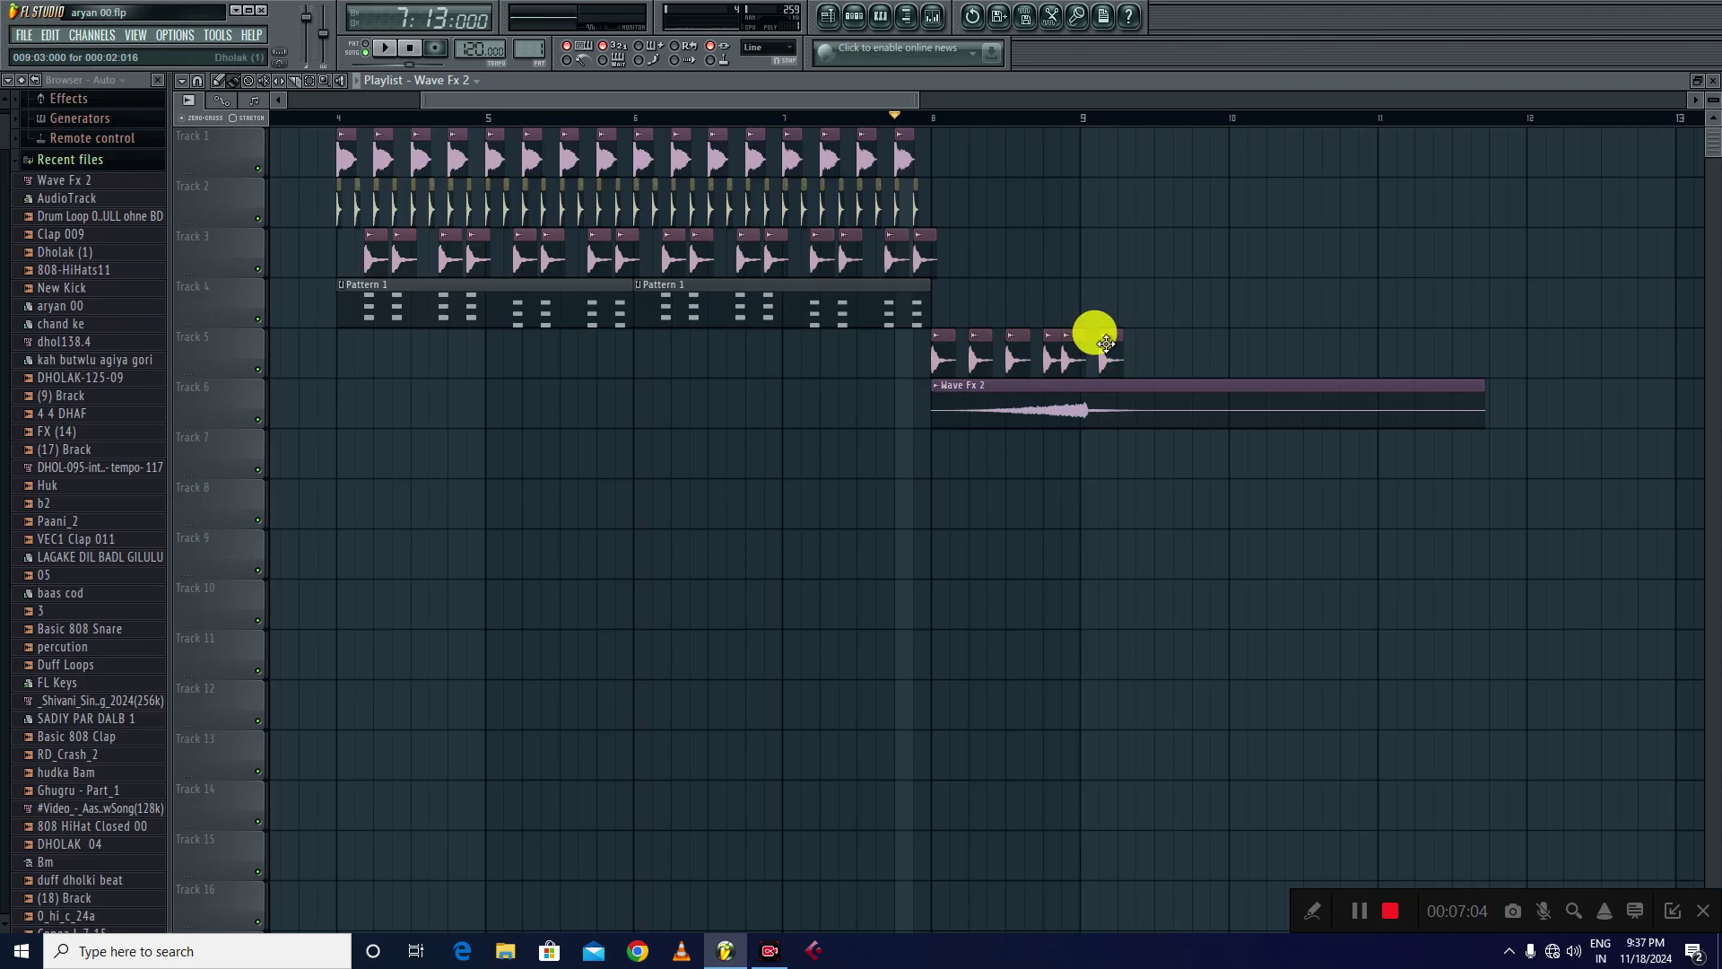
pyautogui.moveTo(877, 100); pyautogui.dragTo(734, 101)
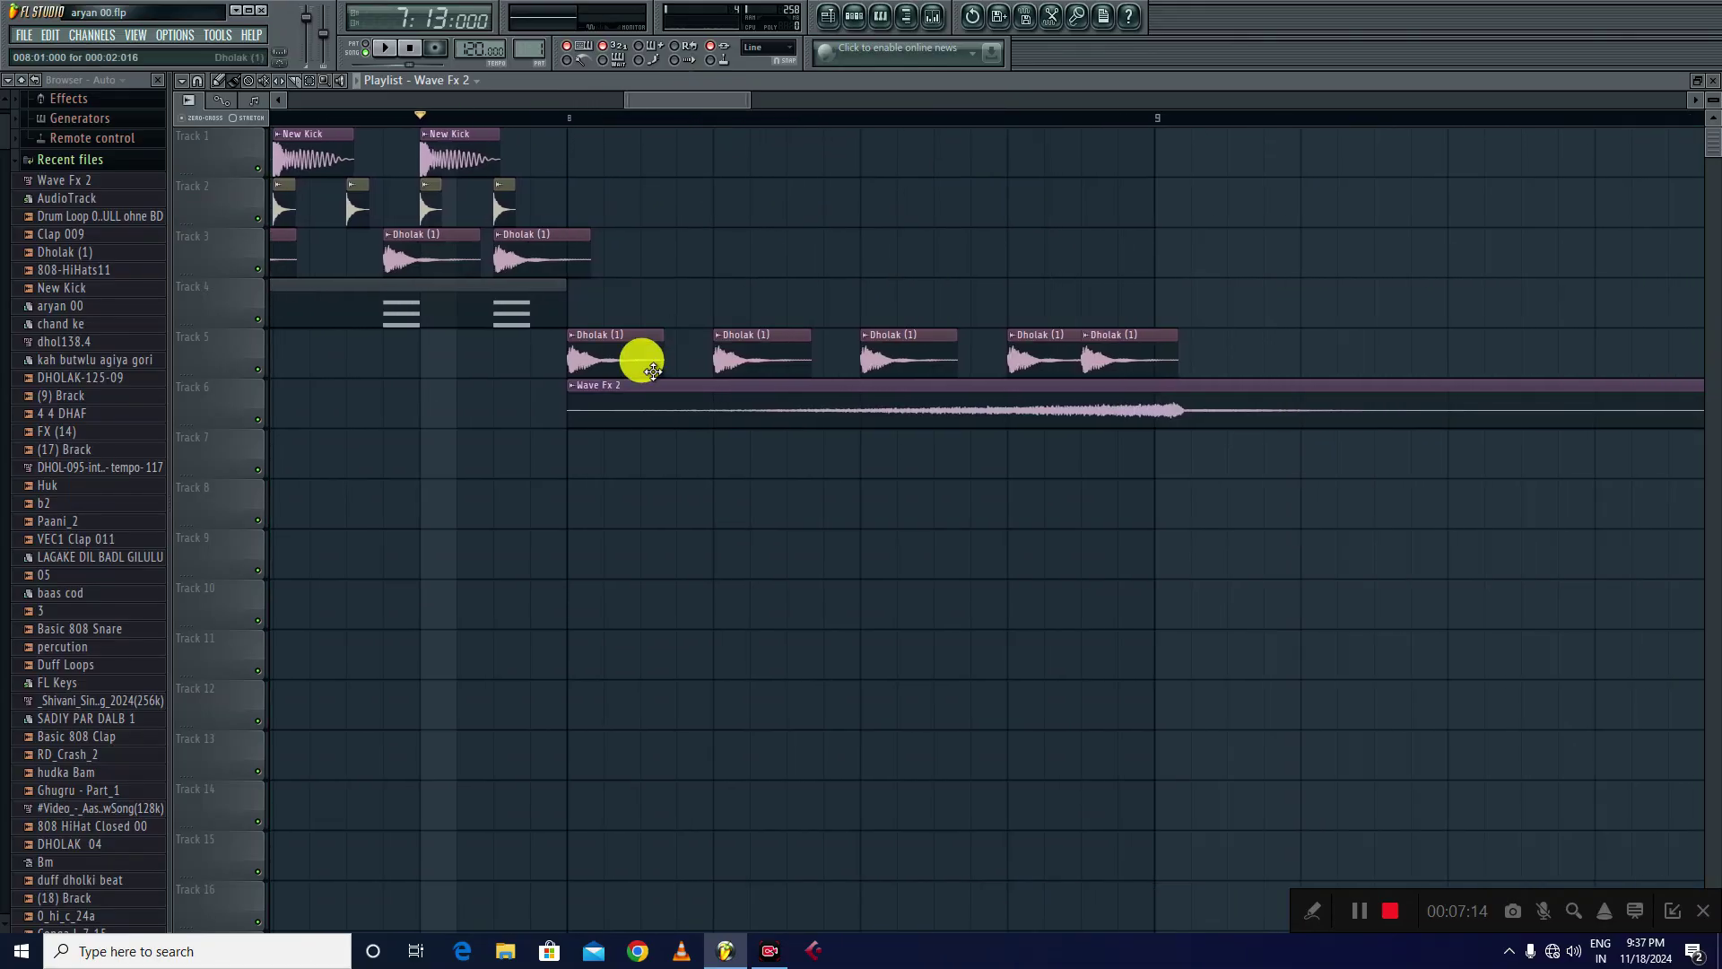
pyautogui.rightClick(735, 345)
pyautogui.rightClick(898, 356)
pyautogui.rightClick(1041, 356)
pyautogui.rightClick(1122, 357)
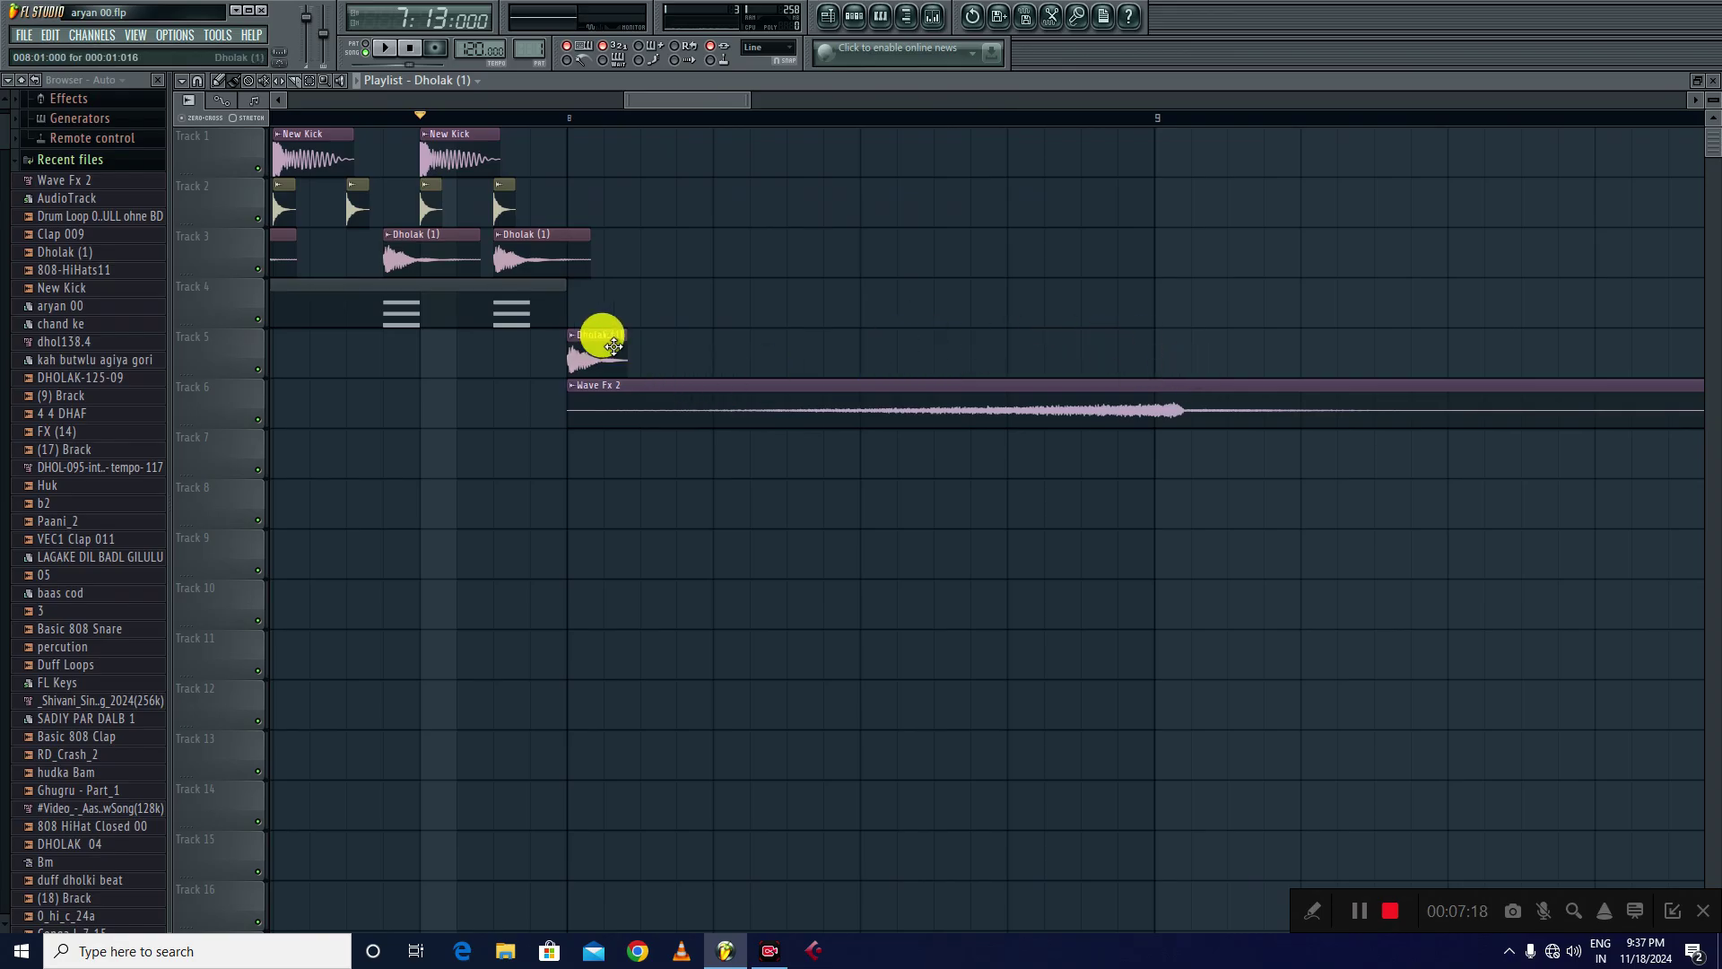
# - Add shortened Dholak (1) clips on Track 5 at steps 3, 5, 7, 9, 10, 12, 13, 15 and 16 of bar 8
pyautogui.click(644, 345)
pyautogui.click(718, 345)
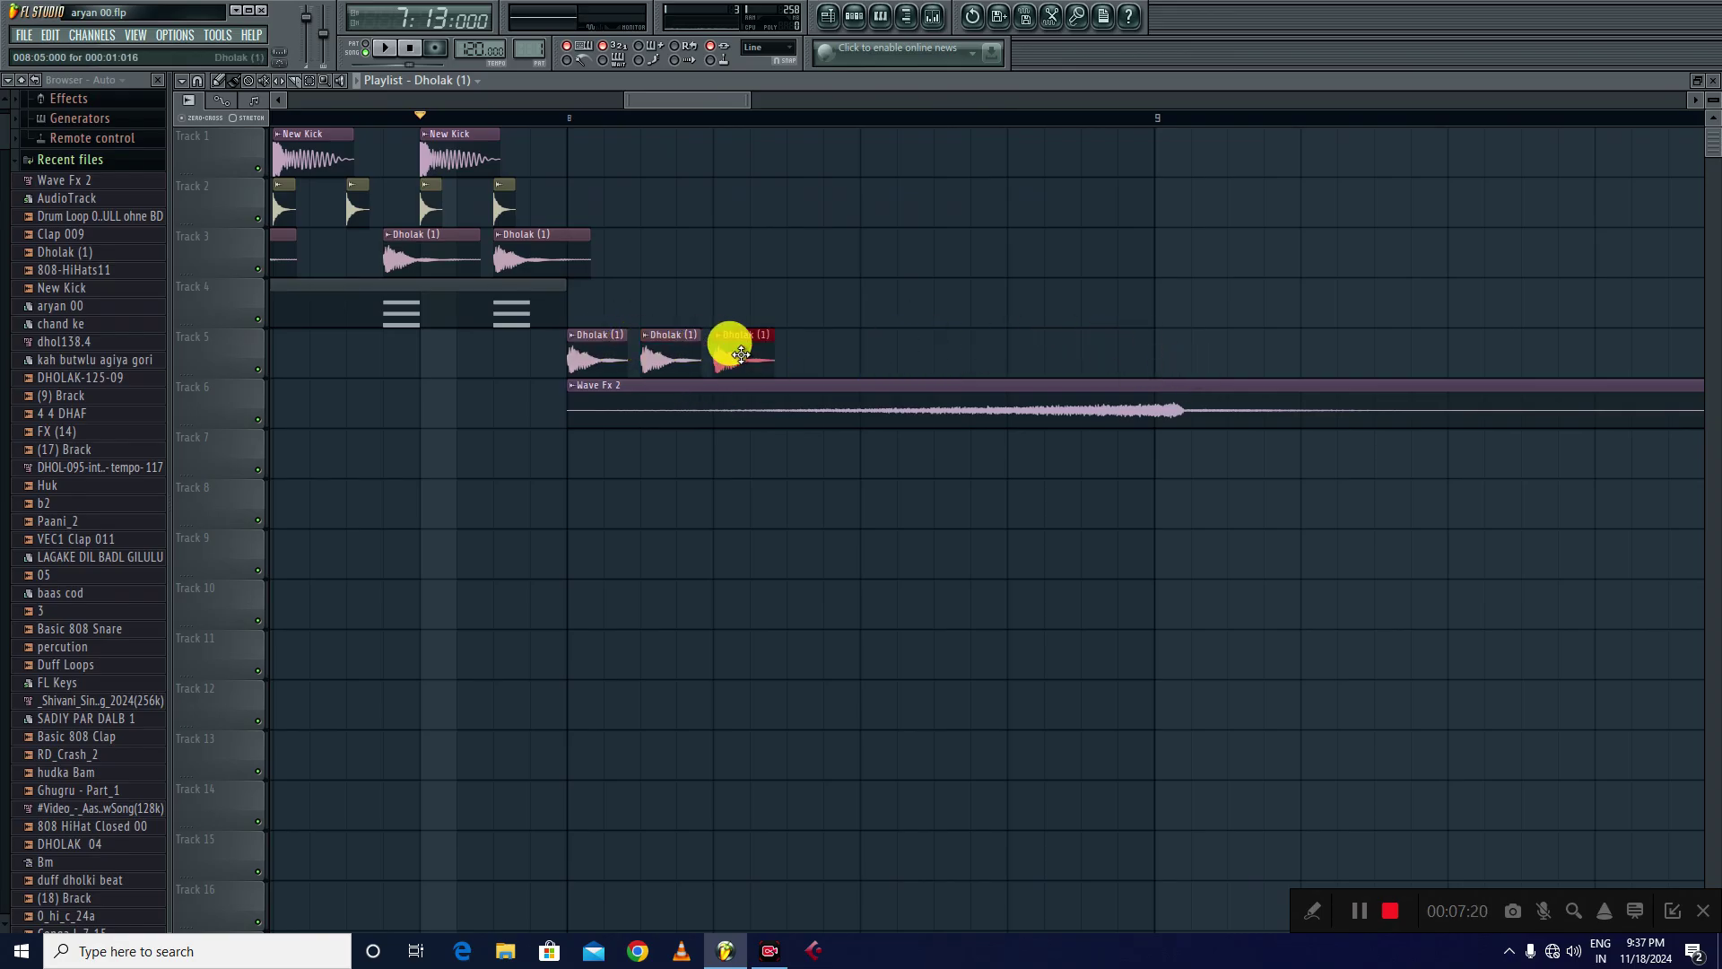
pyautogui.click(788, 352)
pyautogui.click(872, 352)
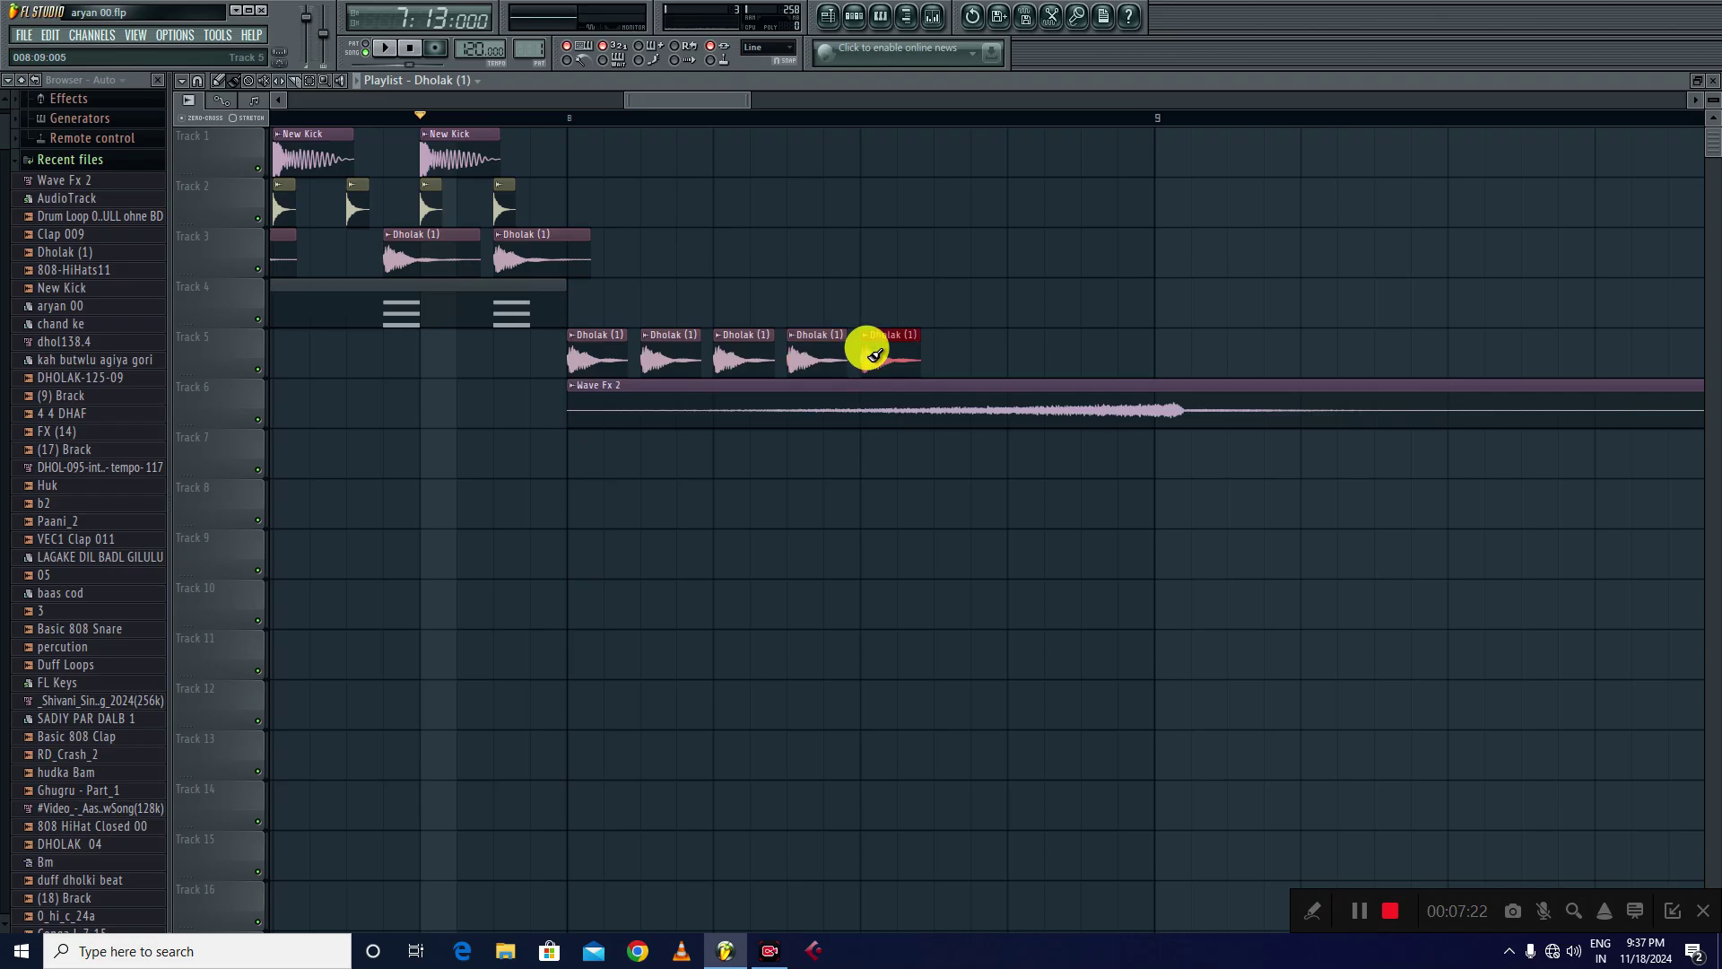
pyautogui.click(951, 352)
pyautogui.moveTo(941, 354); pyautogui.dragTo(1013, 359)
pyautogui.click(1064, 354)
pyautogui.click(1085, 351)
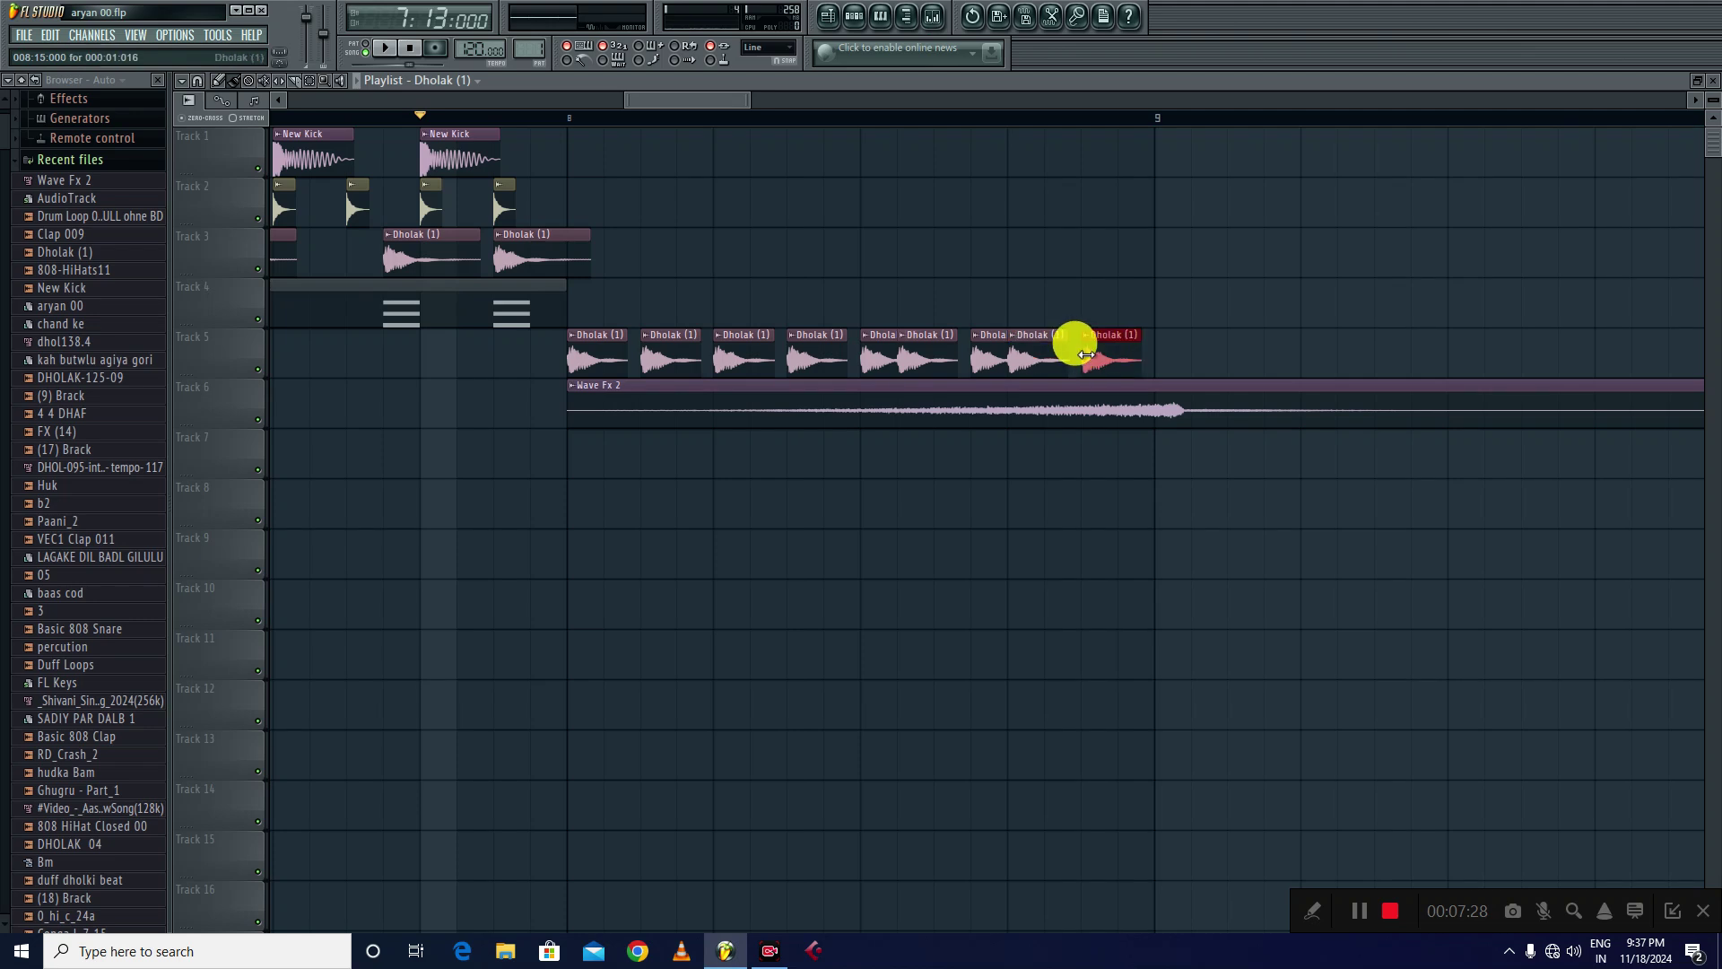
pyautogui.click(1156, 353)
pyautogui.moveTo(1169, 354); pyautogui.dragTo(1132, 352)
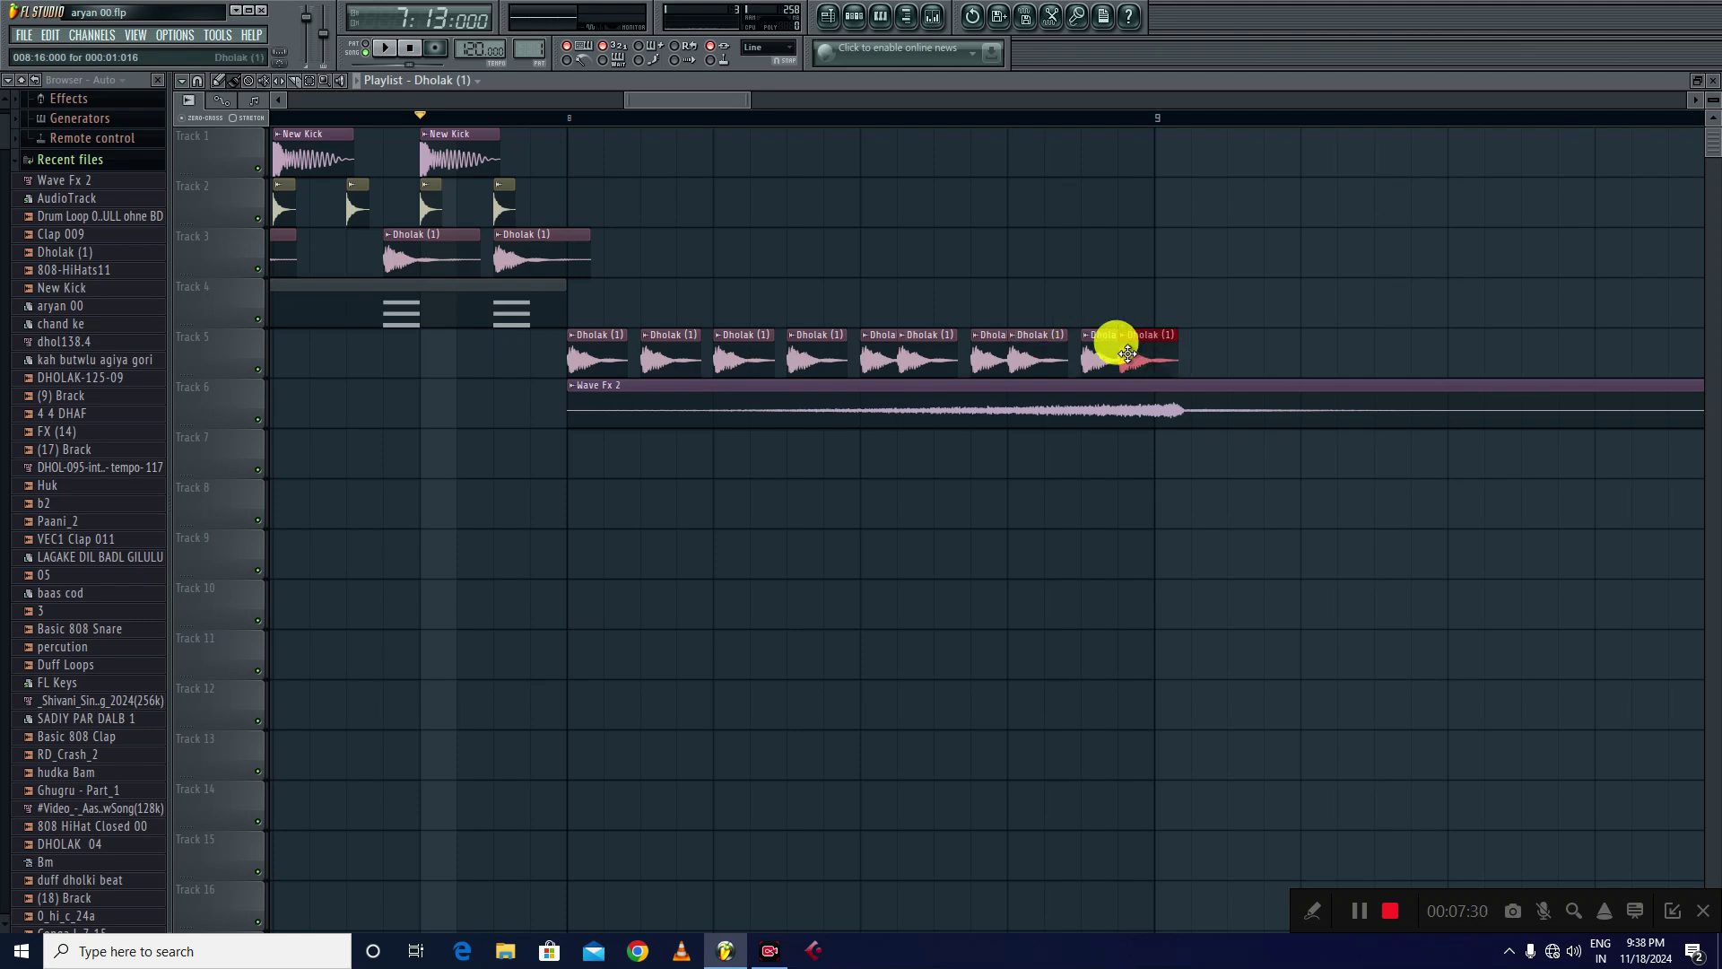
# - Play the dholak fill from just before bar 8, and move its clips at steps 12, 15 and 16 one step earlier
pyautogui.click(536, 115)
pyautogui.press('space')
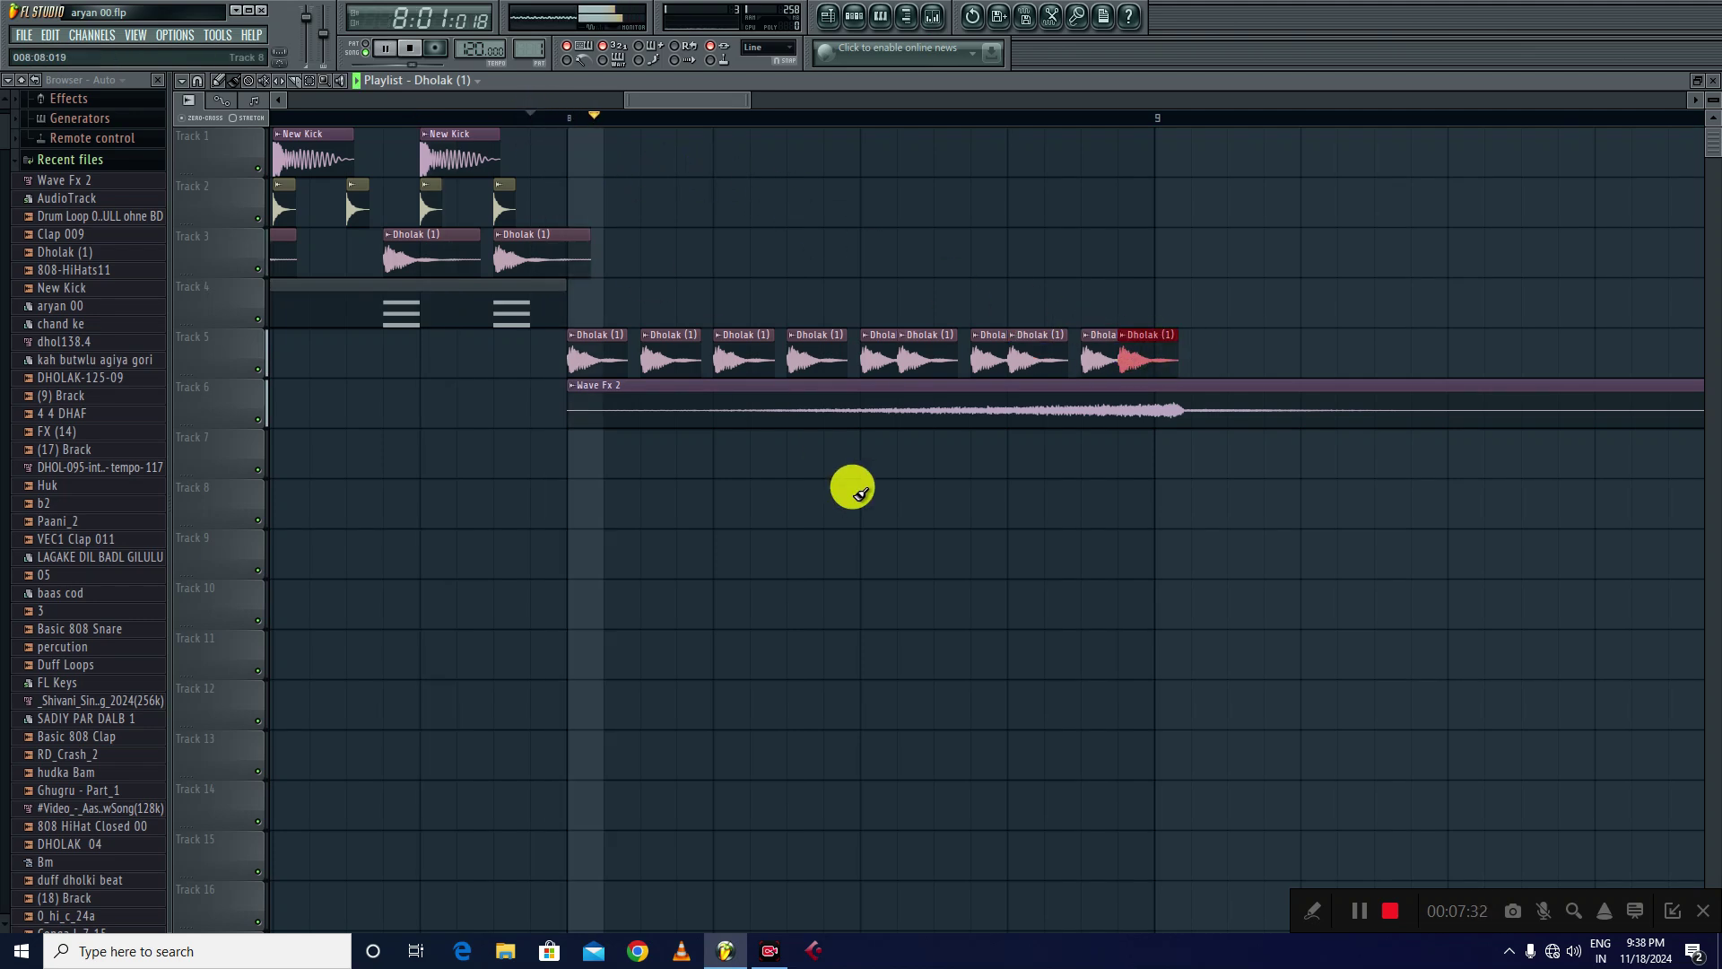
pyautogui.press('space')
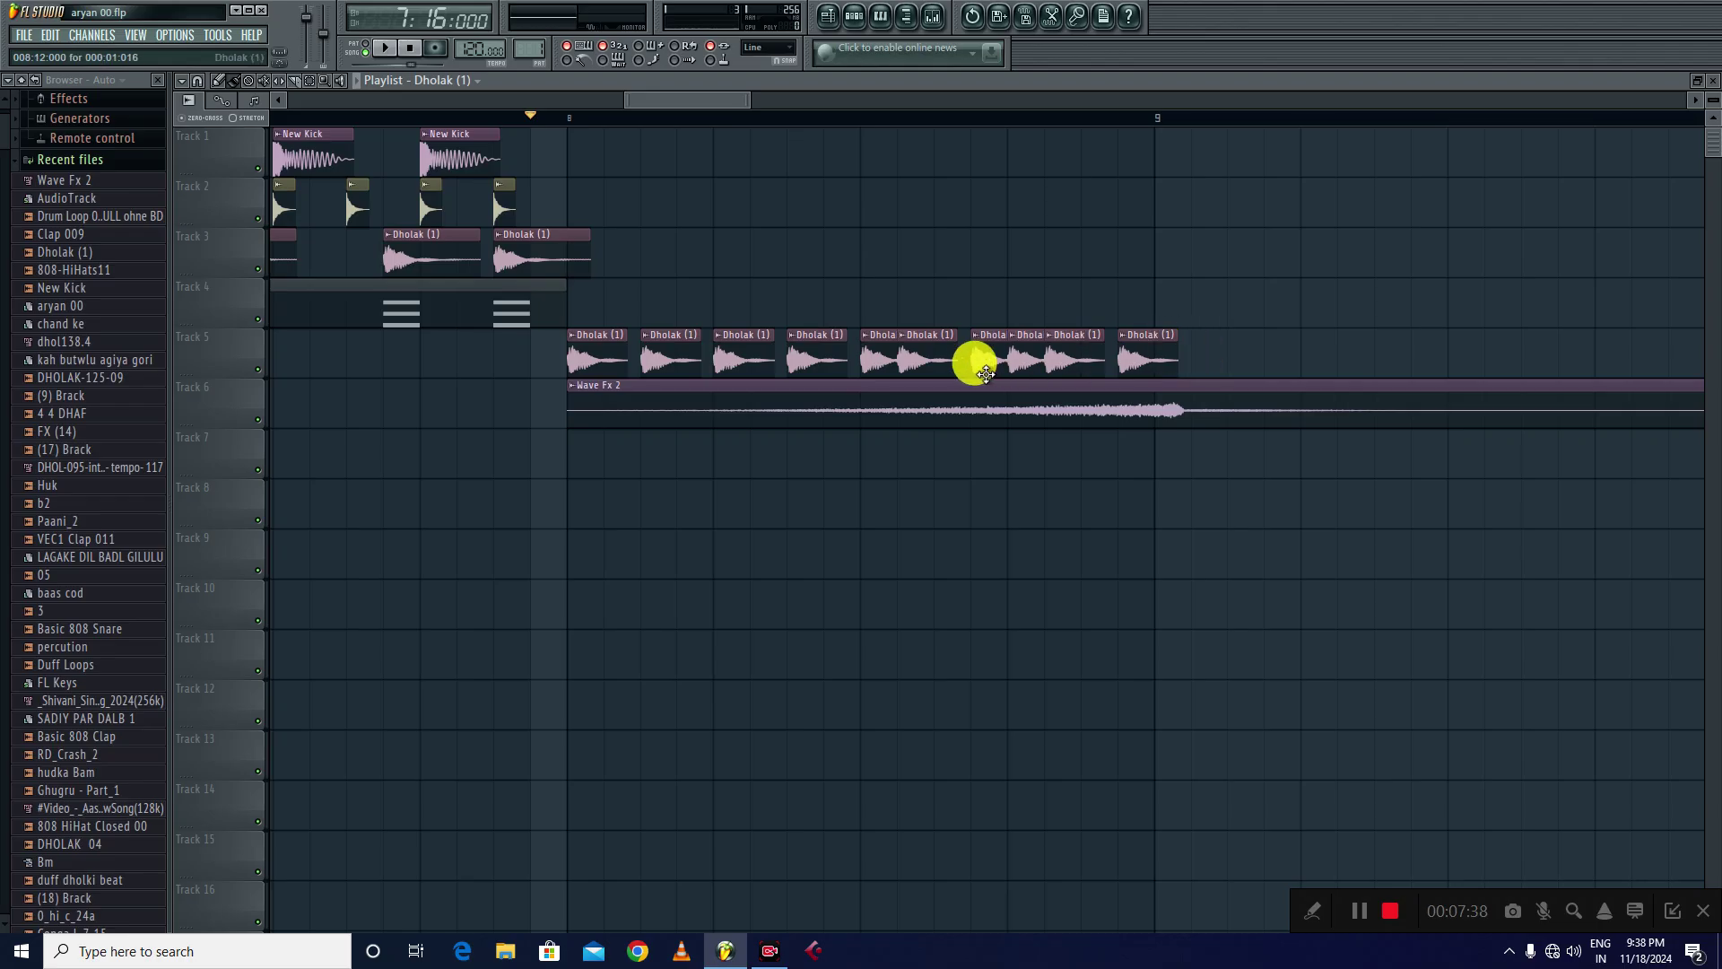
pyautogui.moveTo(990, 356); pyautogui.dragTo(954, 353)
pyautogui.moveTo(1138, 347); pyautogui.dragTo(1113, 357)
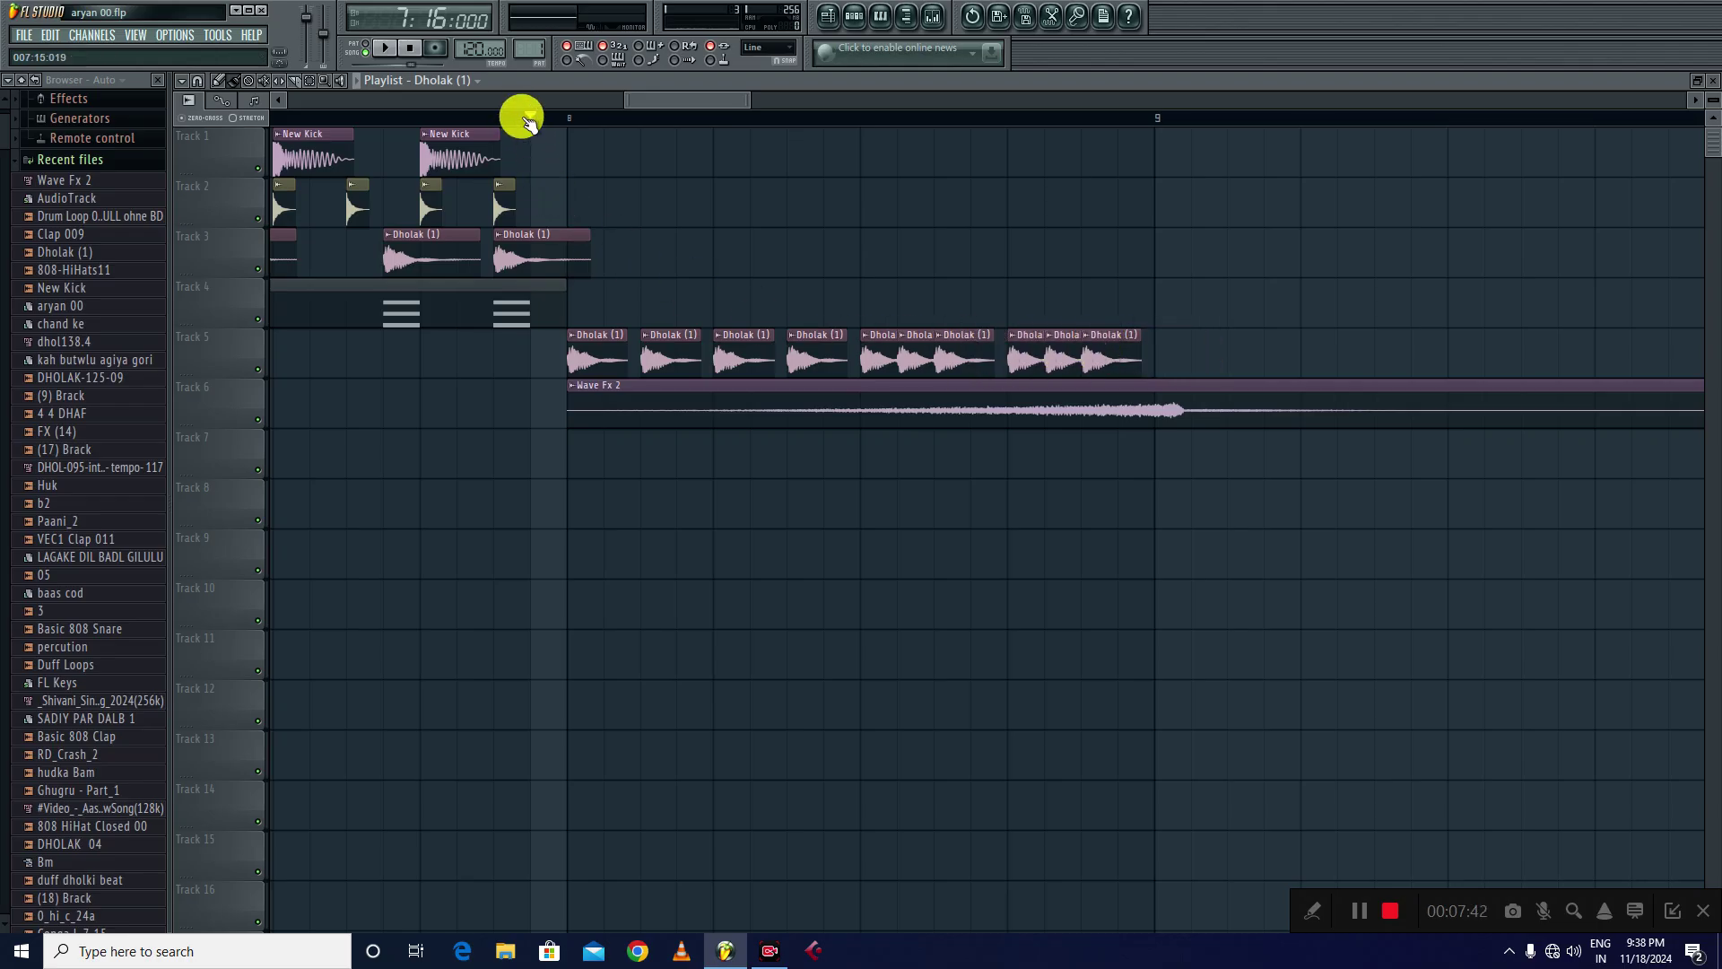
# - Add a Dholak (1) clip on Track 4 at step 12 of bar 8, listening to the fill
pyautogui.press('space')
pyautogui.press('space')
pyautogui.click(986, 314)
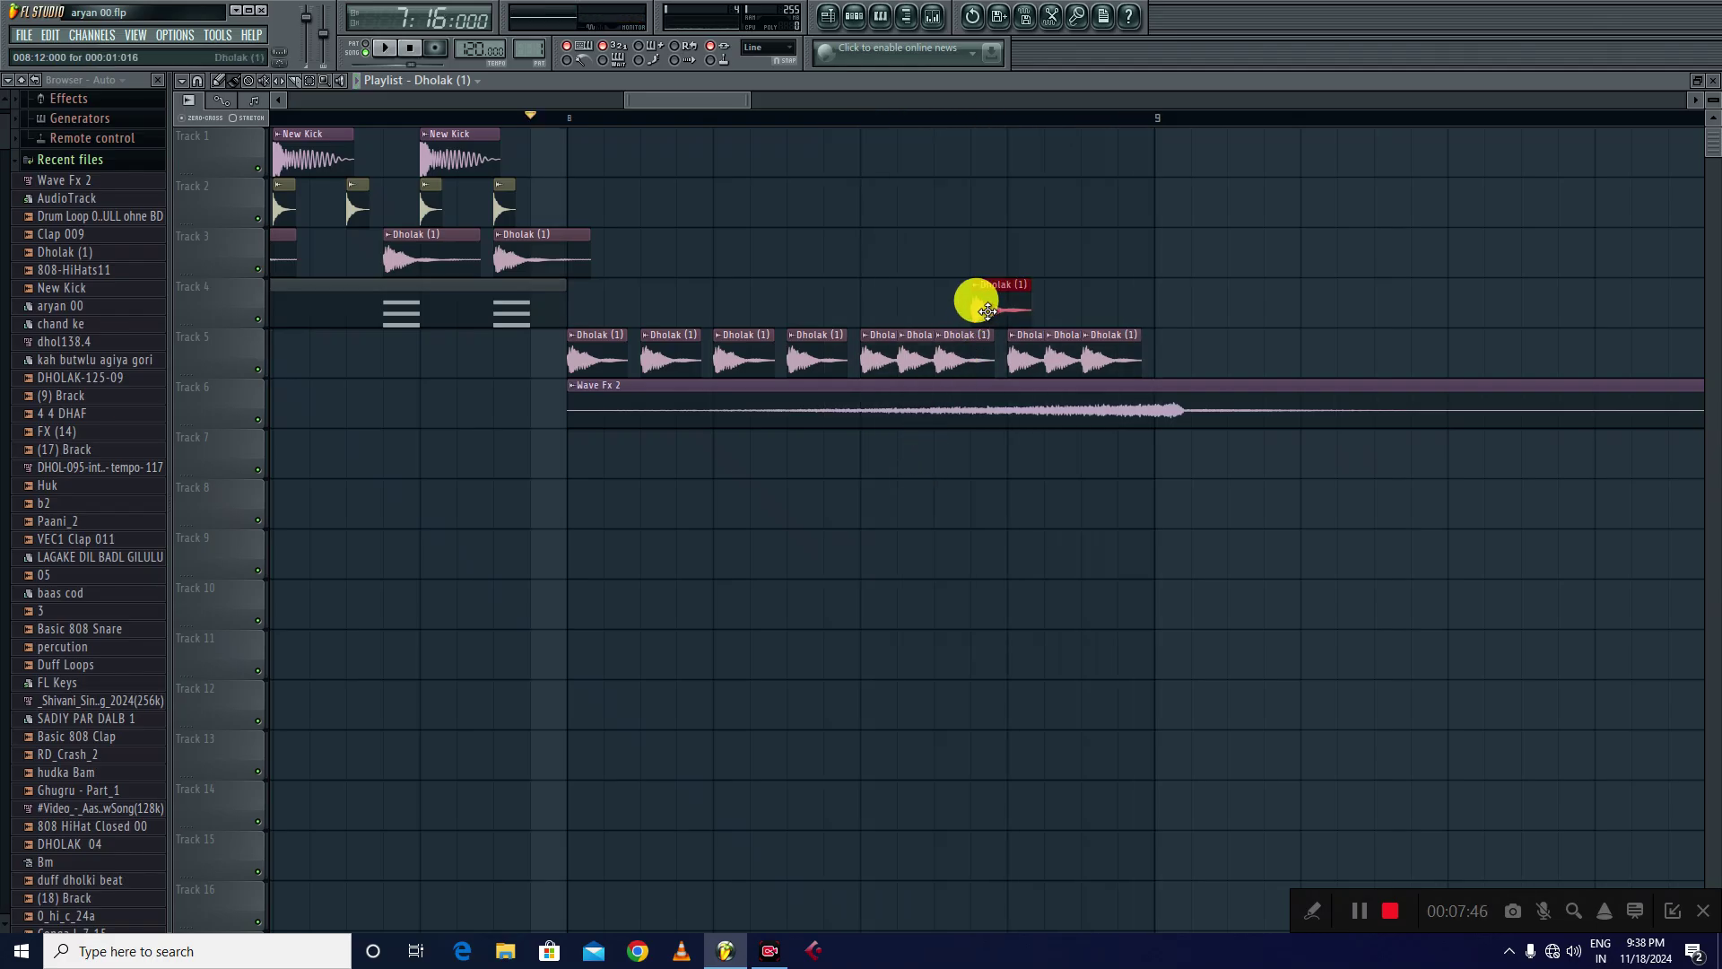
pyautogui.press('space')
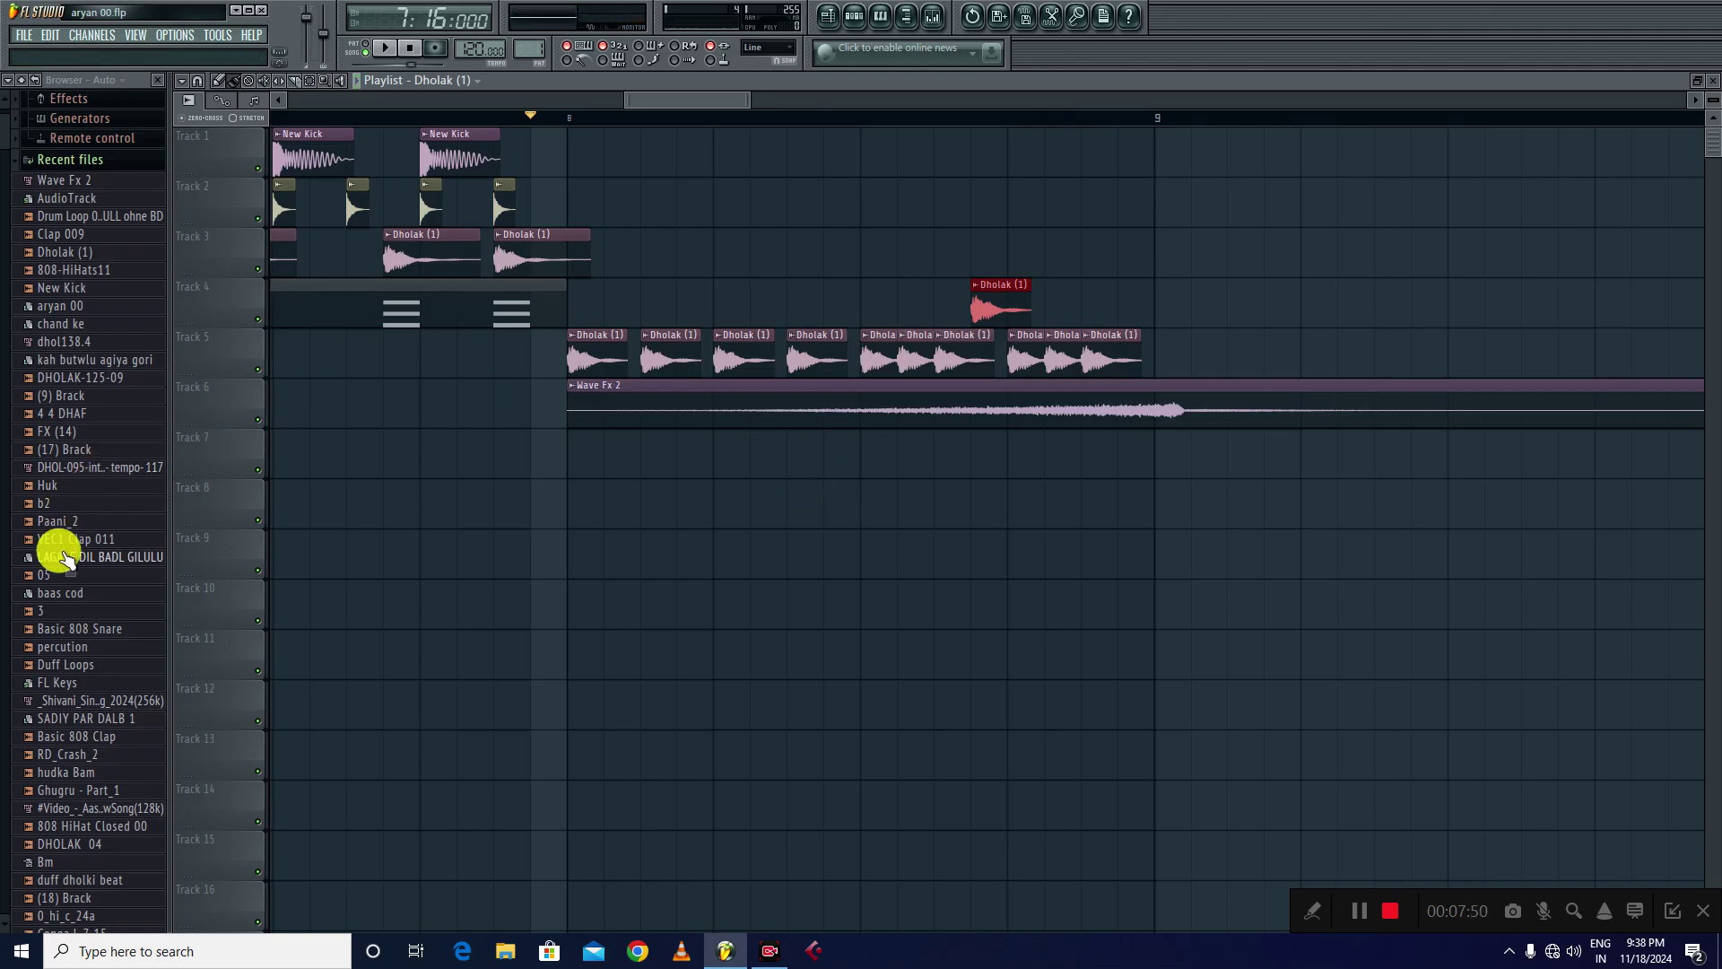
# - Copy one bar of the kick, hi-hat and dholak clips on Tracks 1 to 3 to bar 9
pyautogui.moveTo(747, 99); pyautogui.dragTo(314, 101)
pyautogui.moveTo(1148, 275); pyautogui.dragTo(1200, 170)
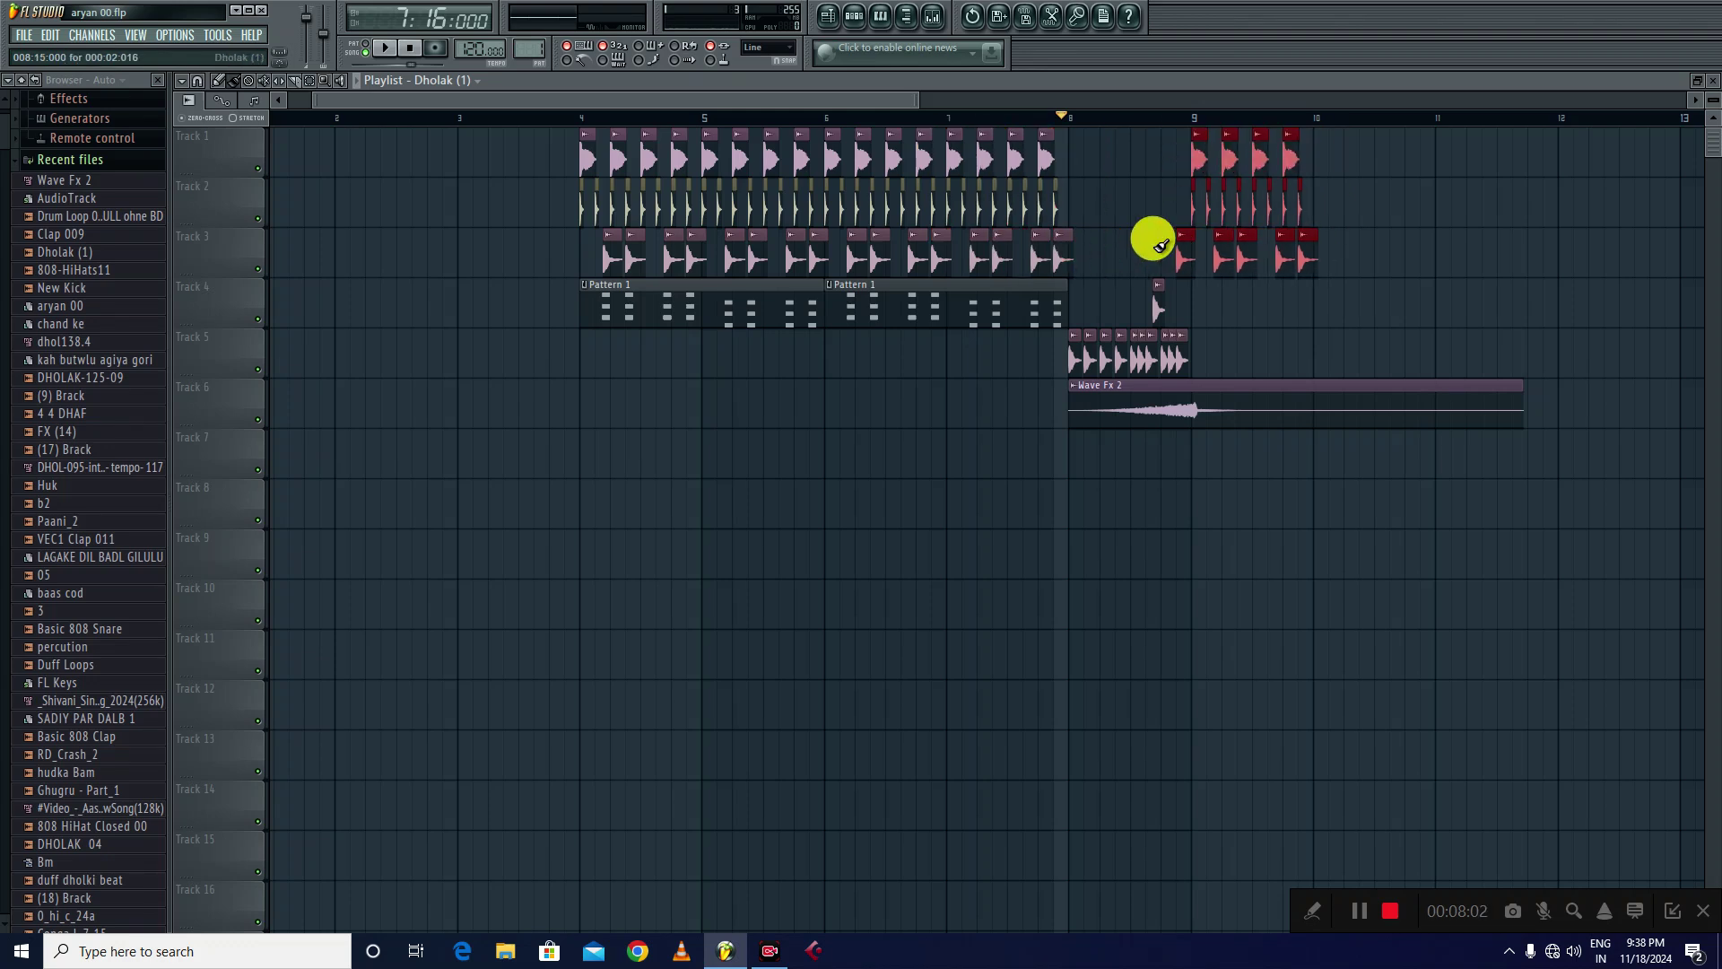
pyautogui.moveTo(831, 100); pyautogui.dragTo(879, 93)
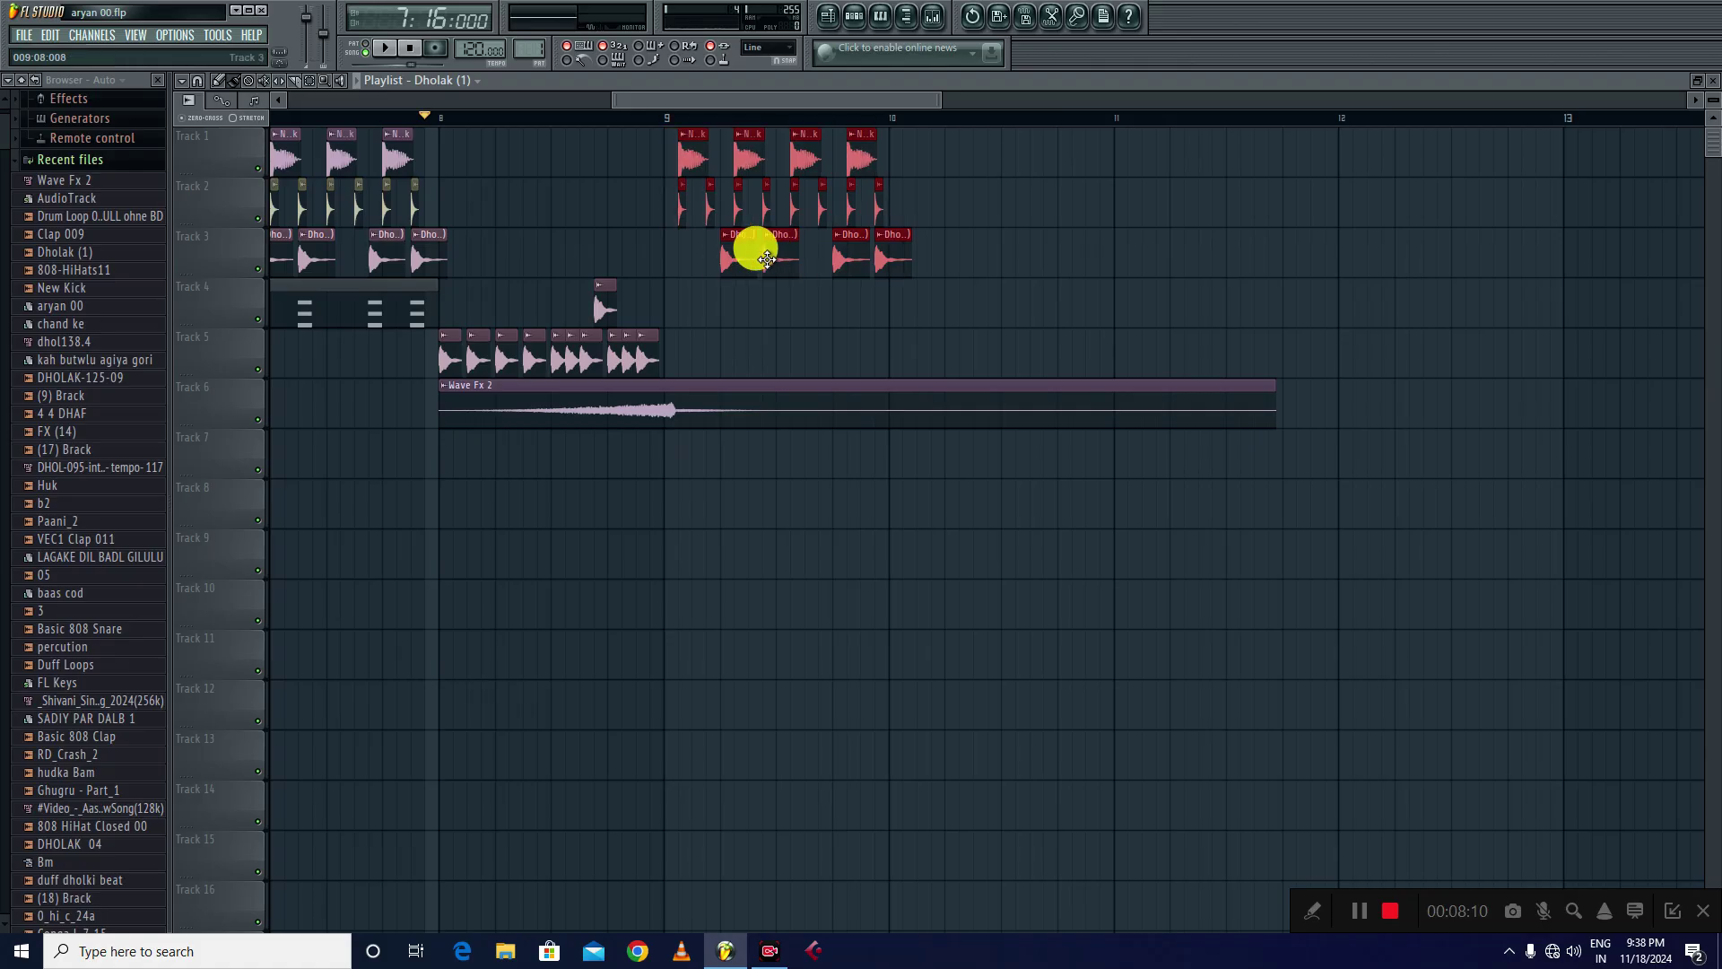
# - Arrange the bar 9 dholak clips at steps 4, 8, 12 and 16, and shift the hi-hats to start at step 2
pyautogui.click(780, 320)
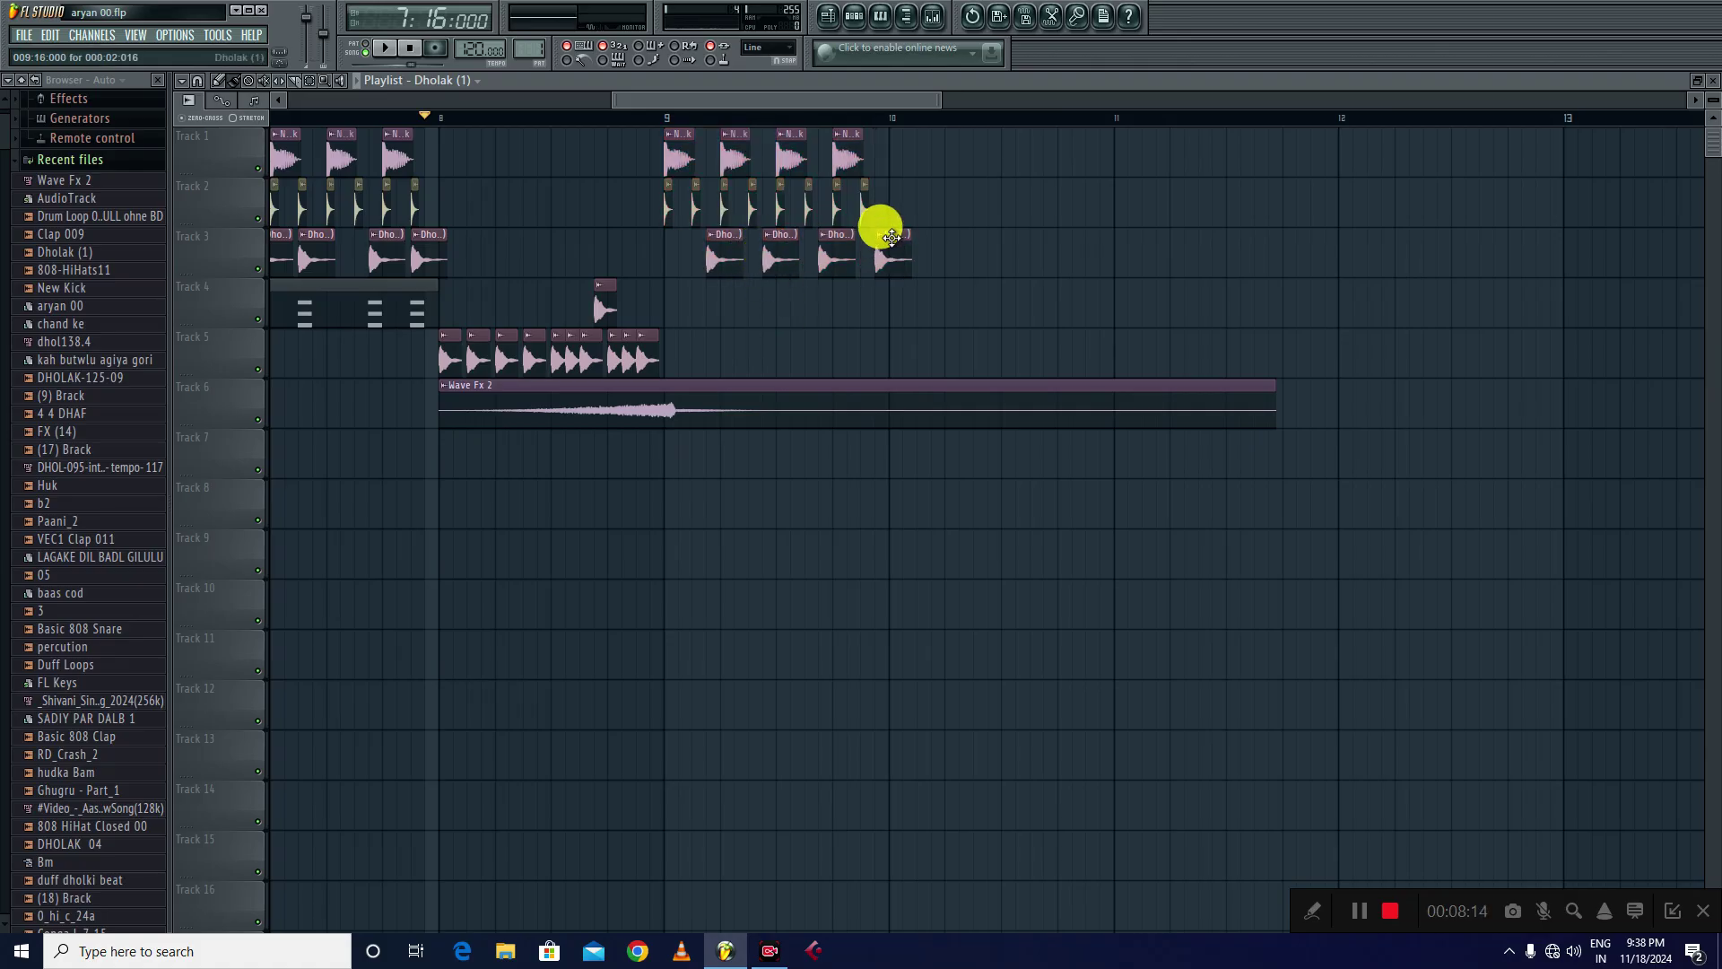
pyautogui.moveTo(920, 191); pyautogui.dragTo(681, 204)
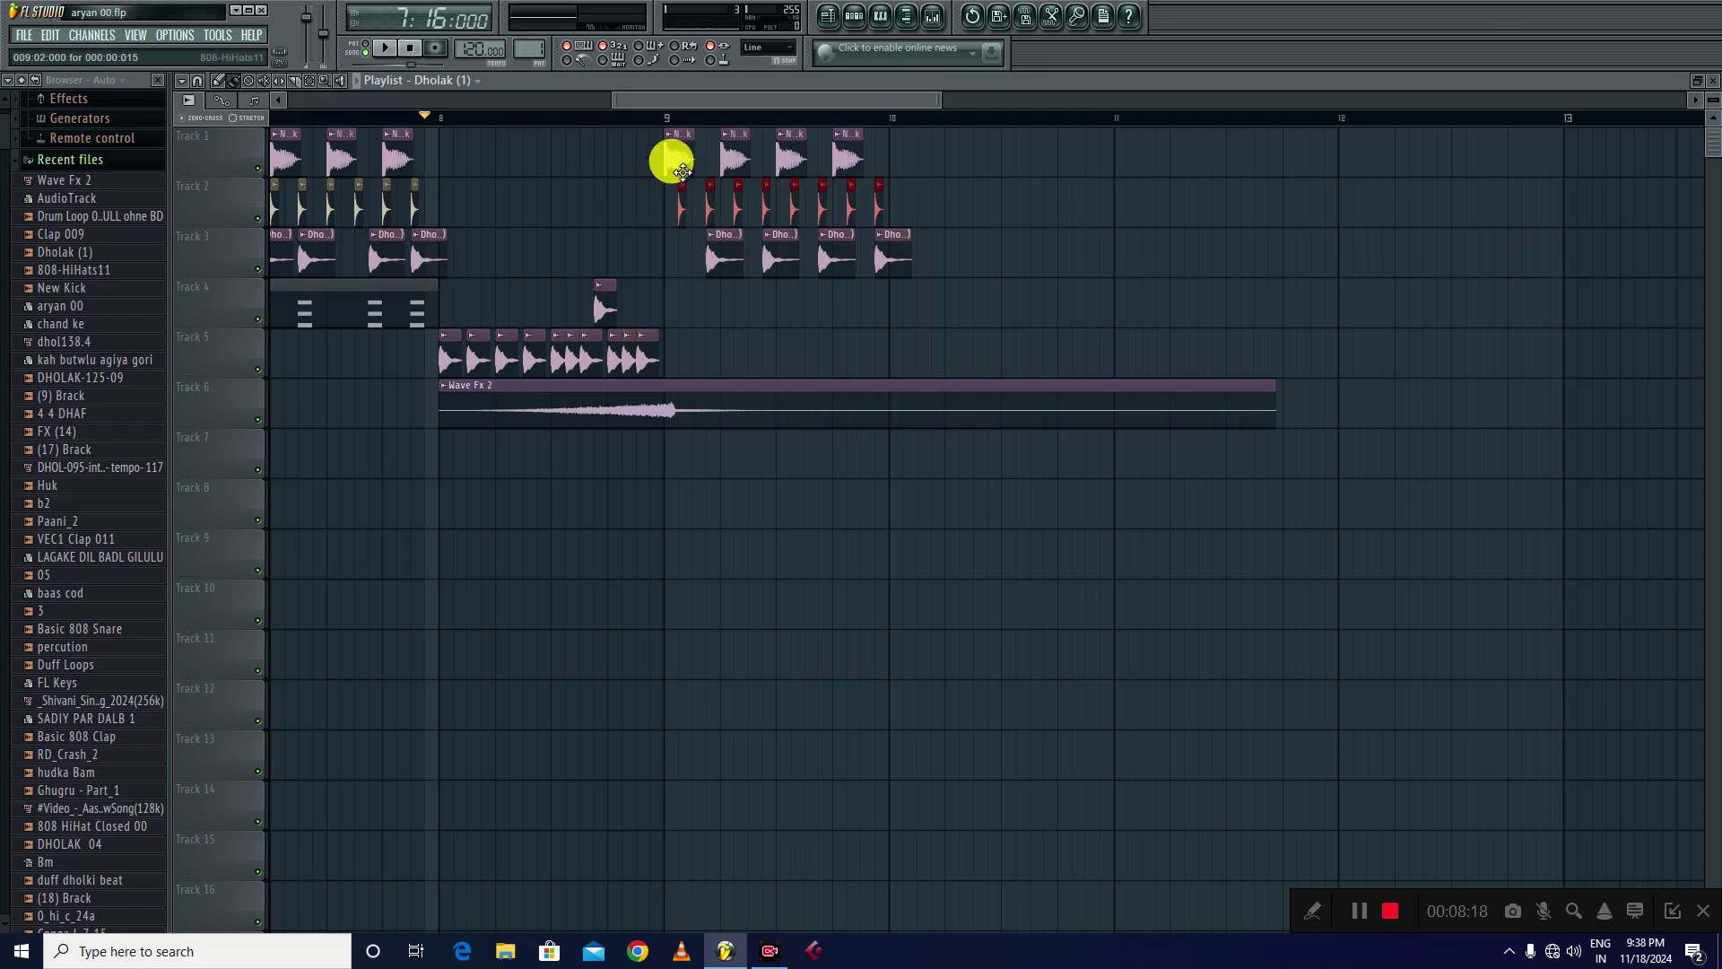
pyautogui.moveTo(939, 103); pyautogui.dragTo(740, 91)
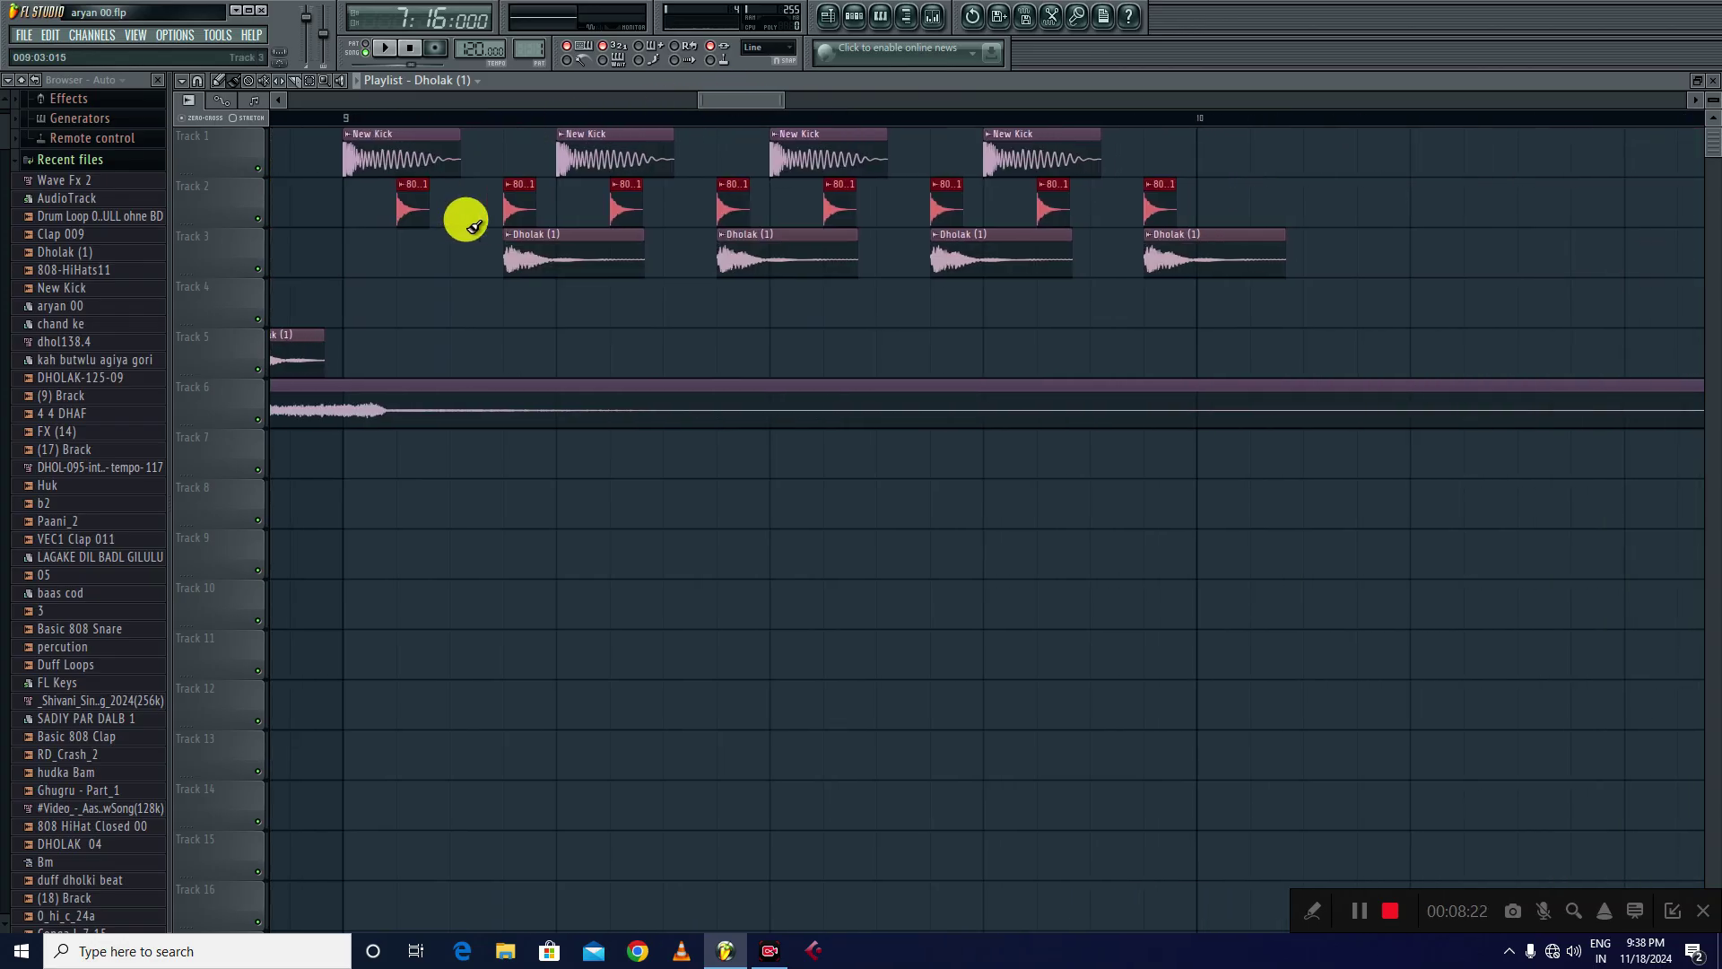
# - Shift the bar 9 hi-hats to start at step 3, and place Ghugru - Part_1 clips on Track 5 at steps 1 and 9
pyautogui.moveTo(409, 205); pyautogui.dragTo(468, 209)
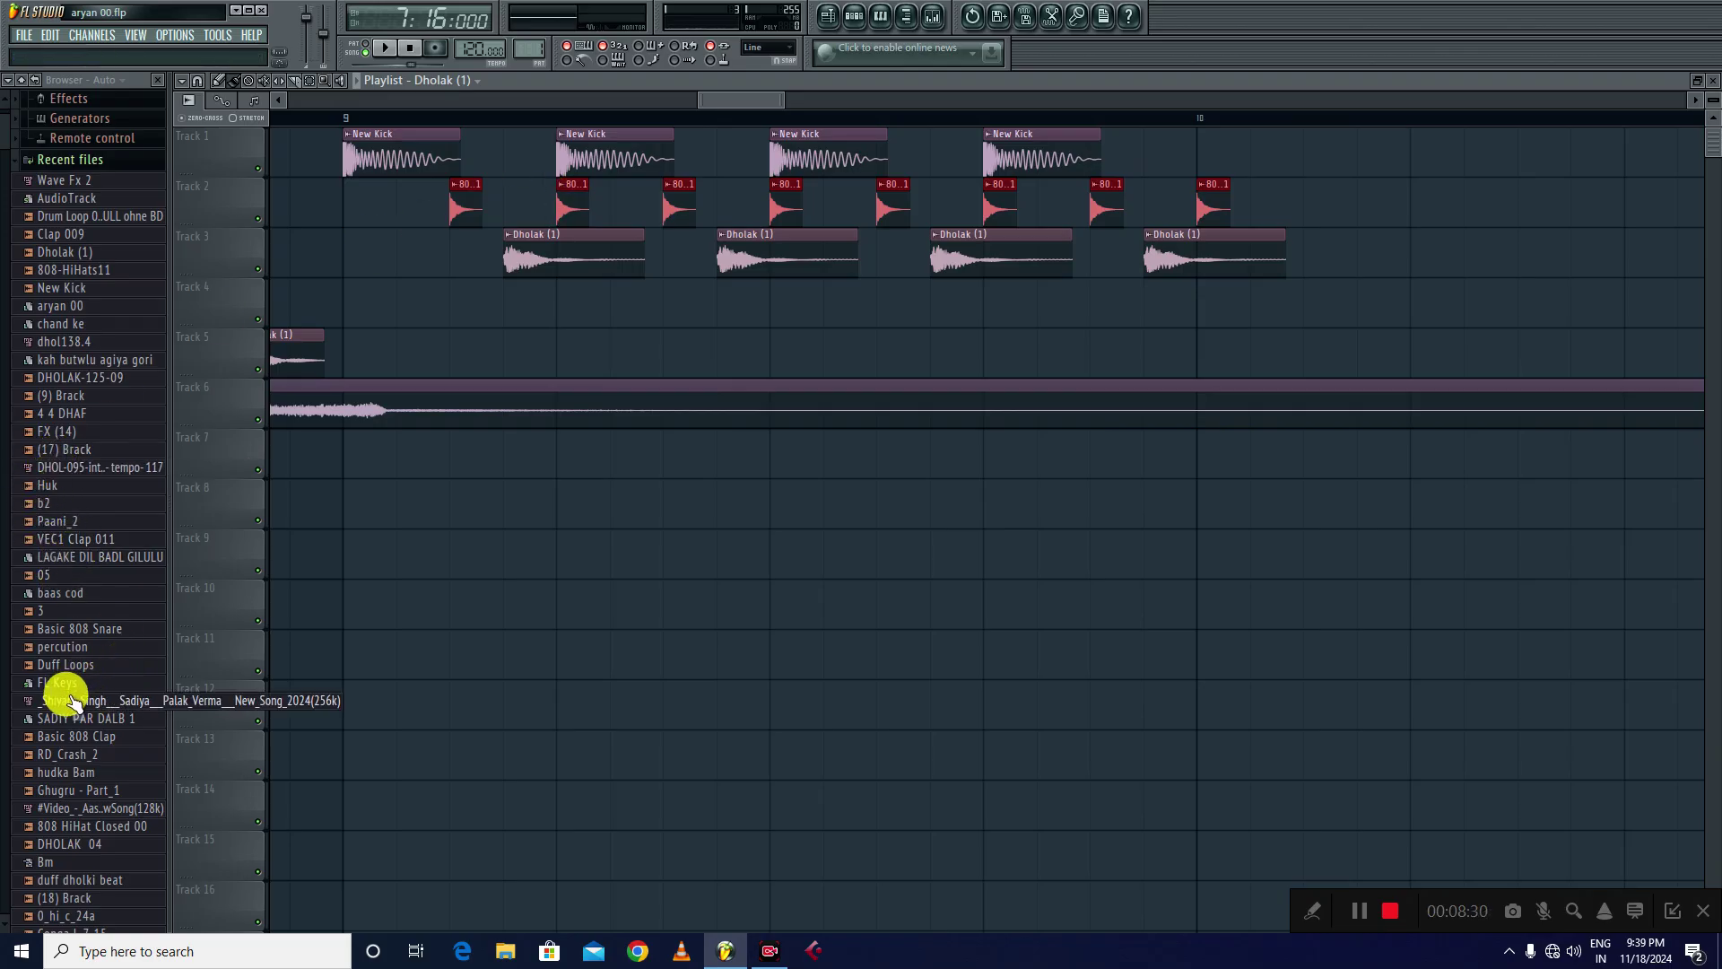
pyautogui.moveTo(60, 794); pyautogui.dragTo(265, 703)
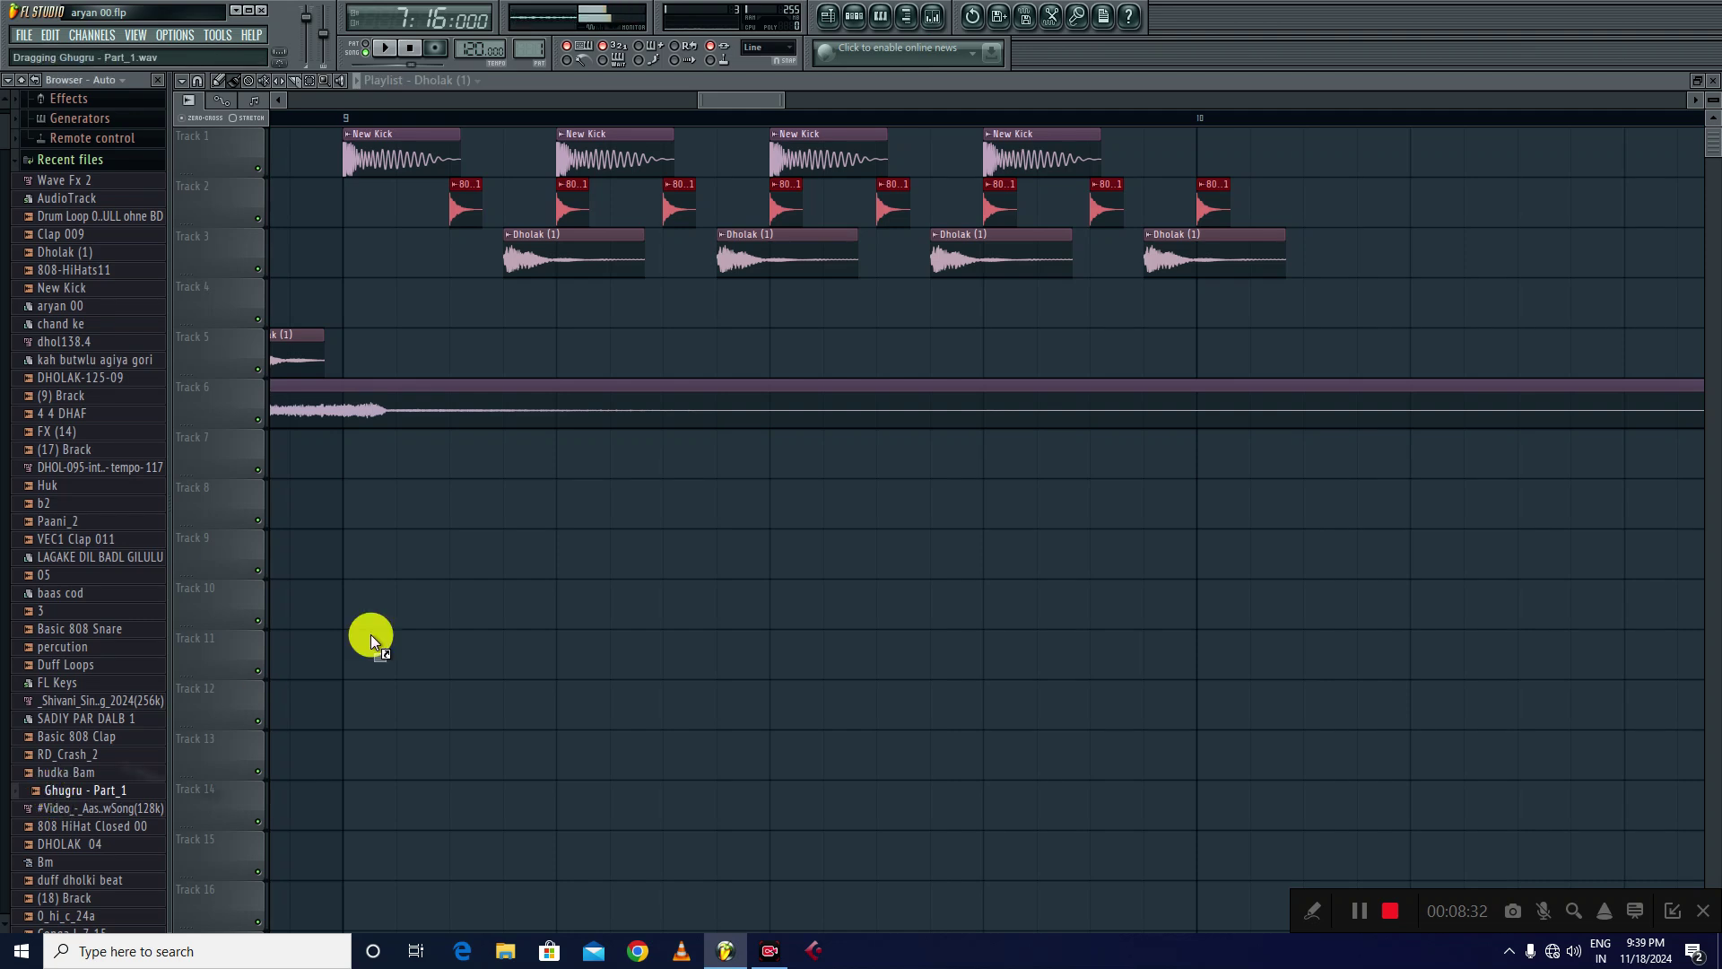
pyautogui.moveTo(353, 364); pyautogui.dragTo(341, 345)
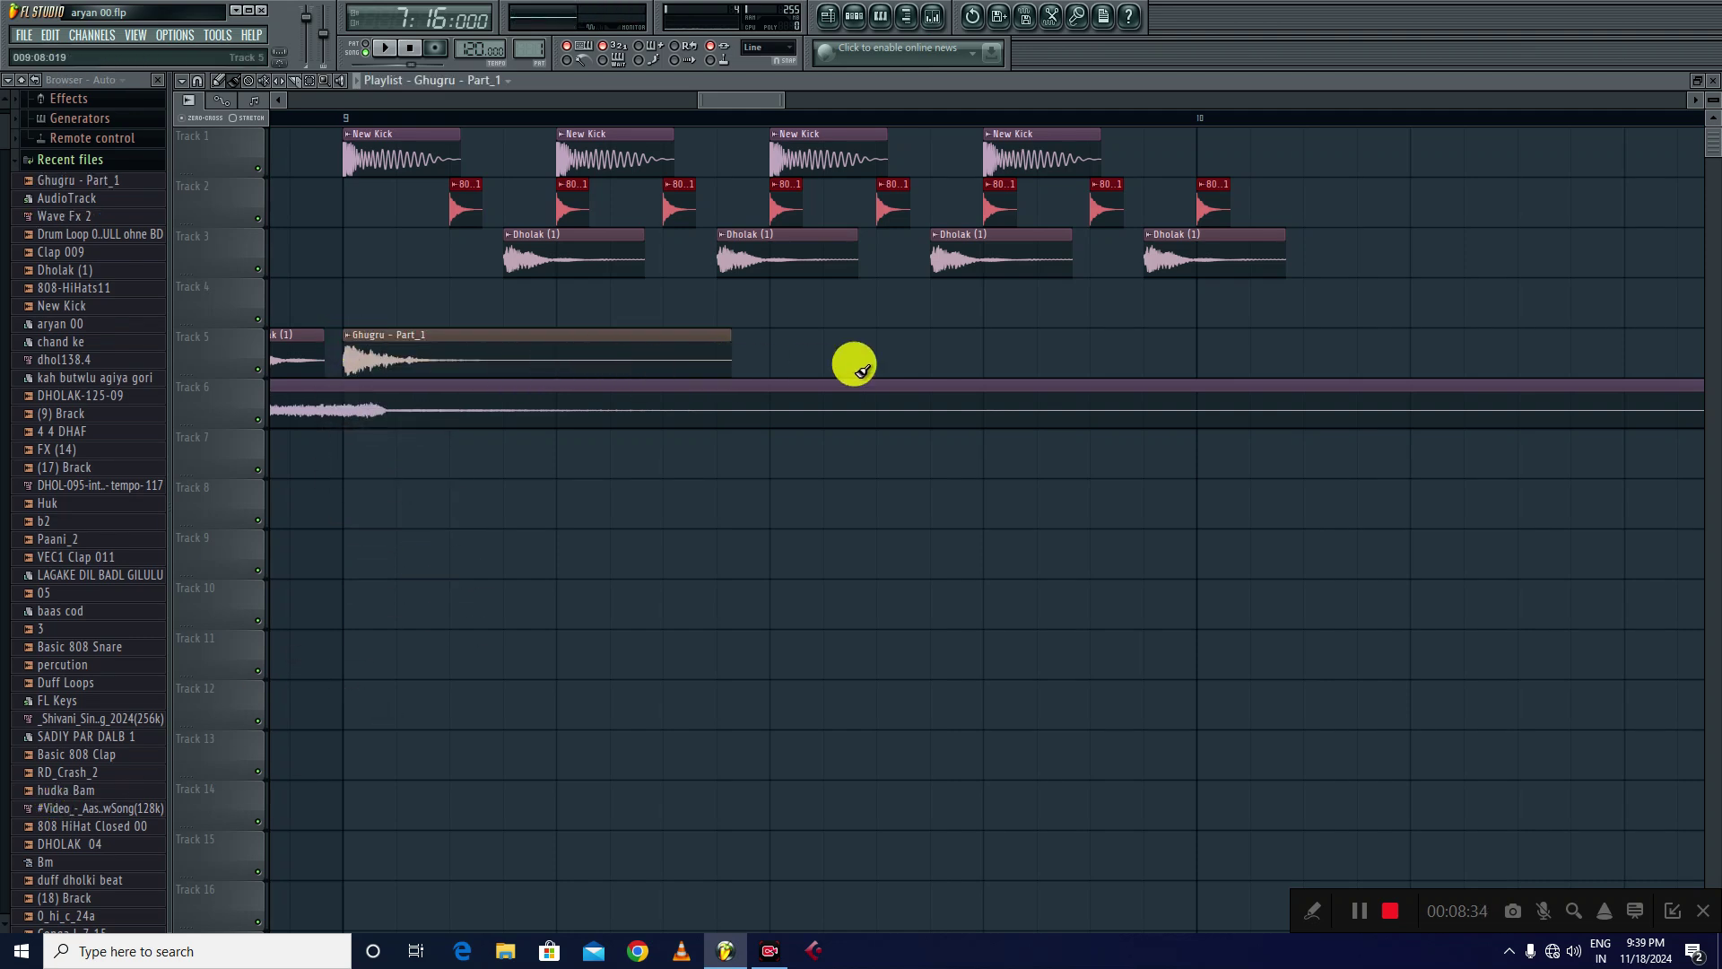
pyautogui.click(787, 352)
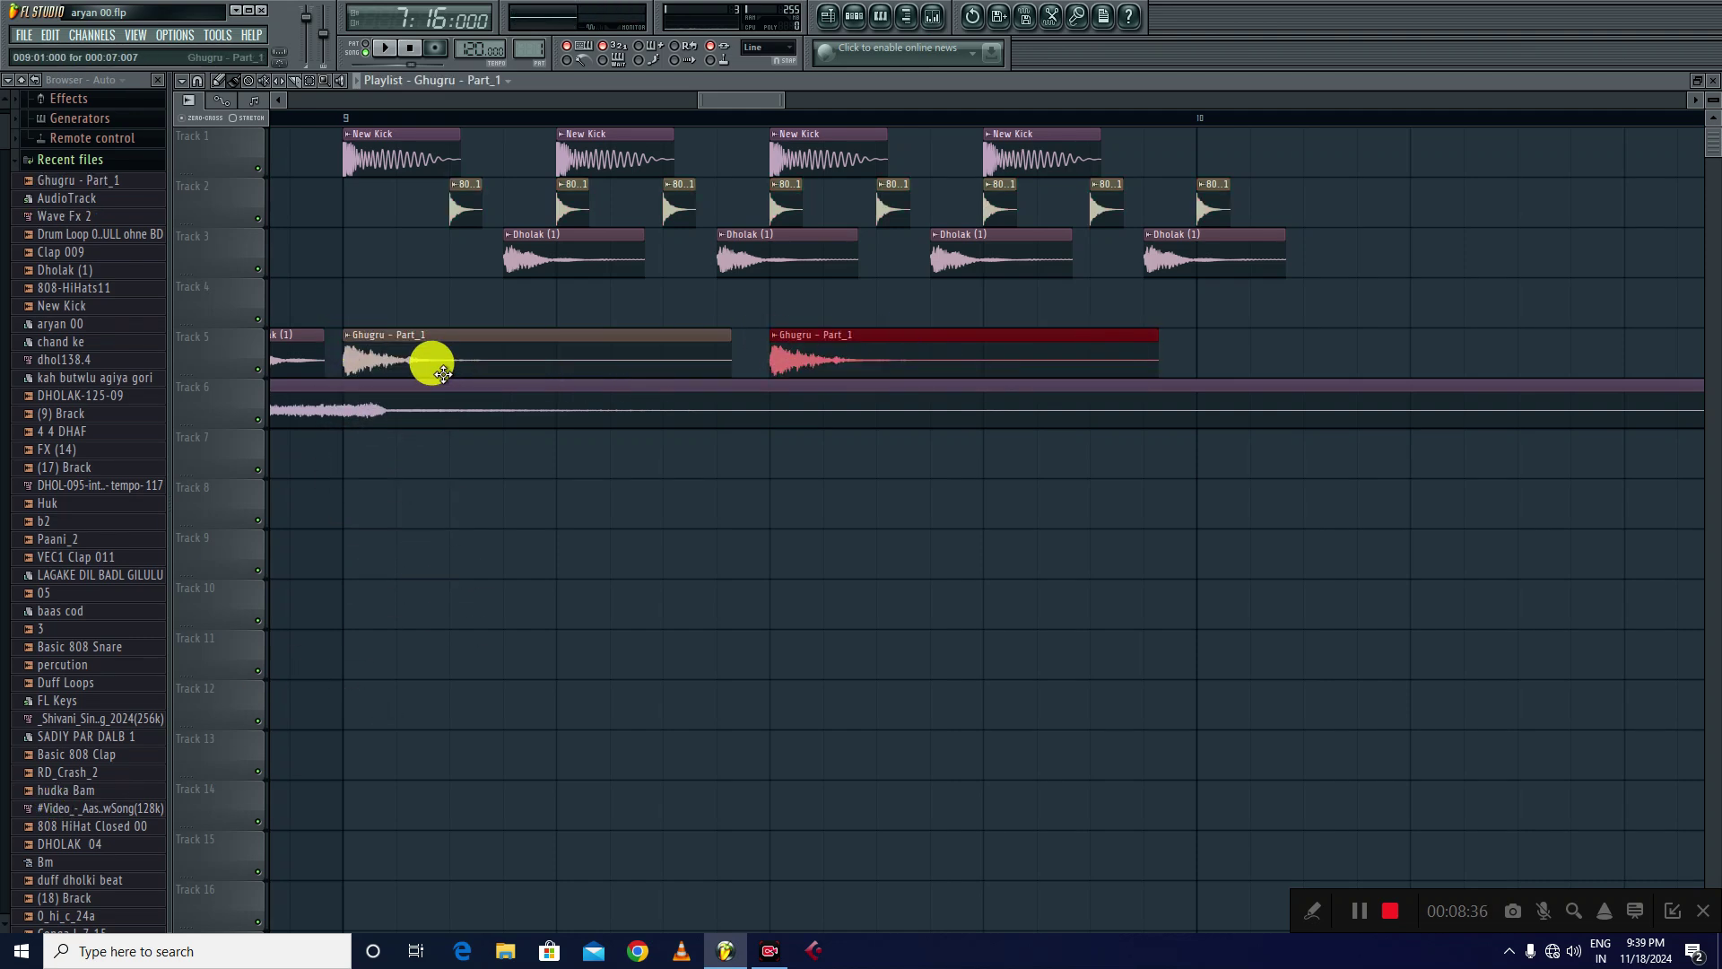
# - Audition samples from the recent files, and place Huk clips on Track 4 at steps 7 and 15 of bar 9
pyautogui.click(76, 437)
pyautogui.press('space')
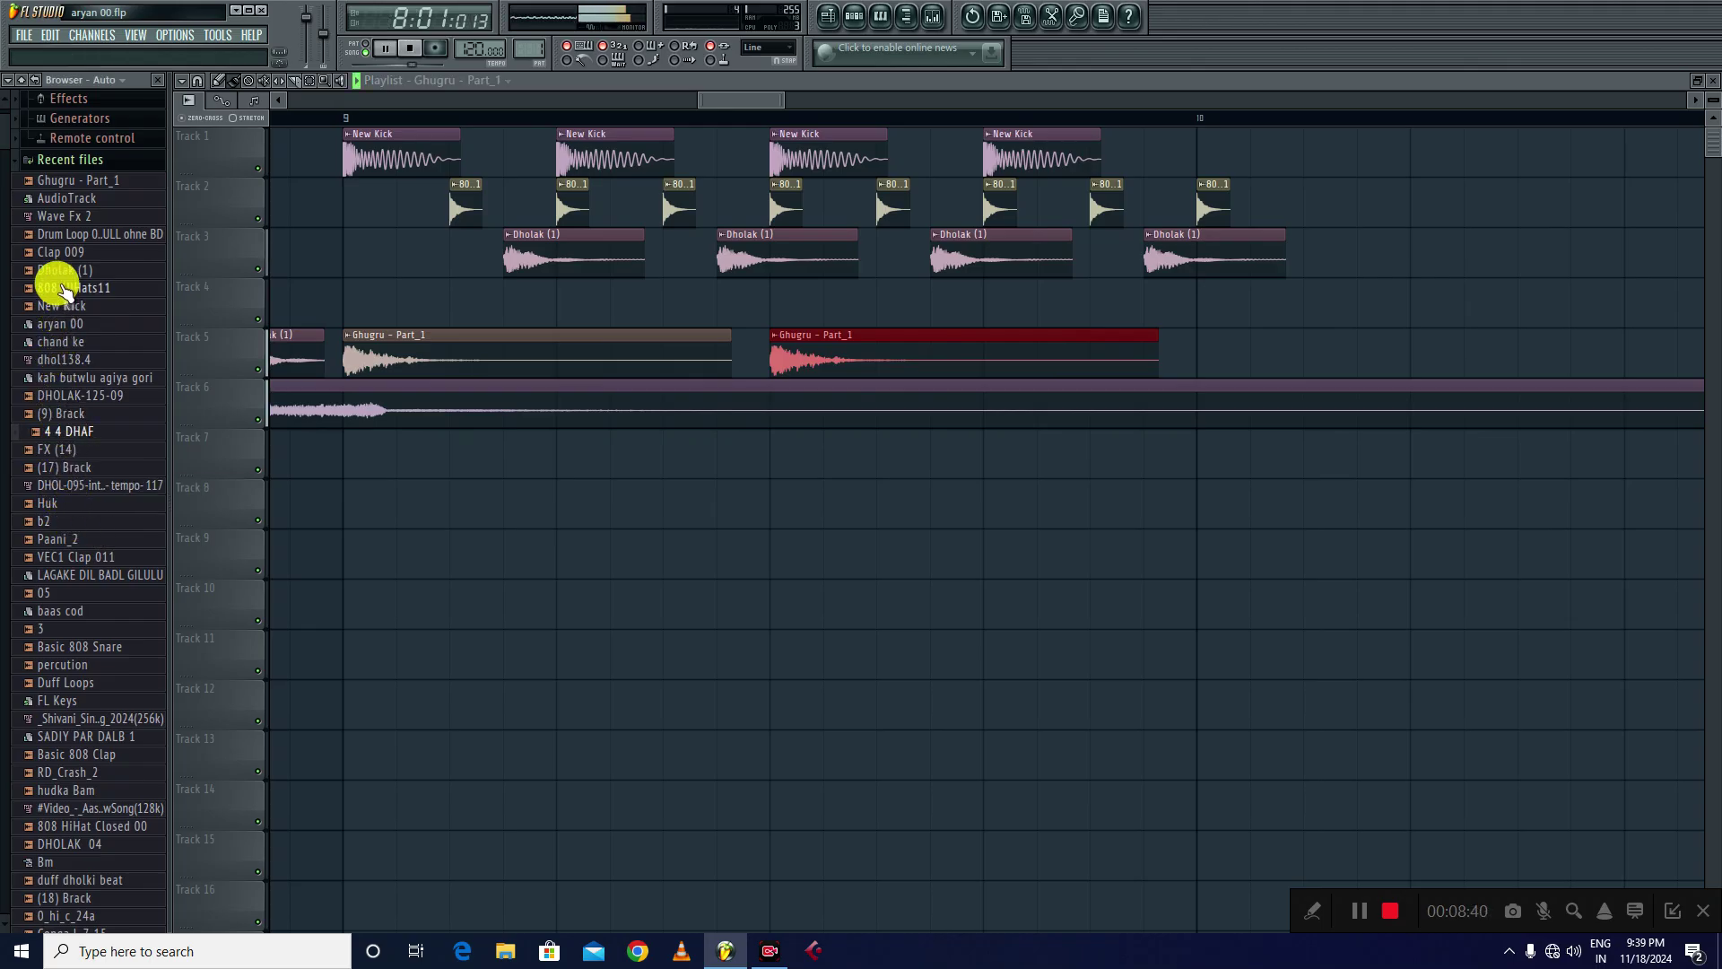
pyautogui.click(49, 506)
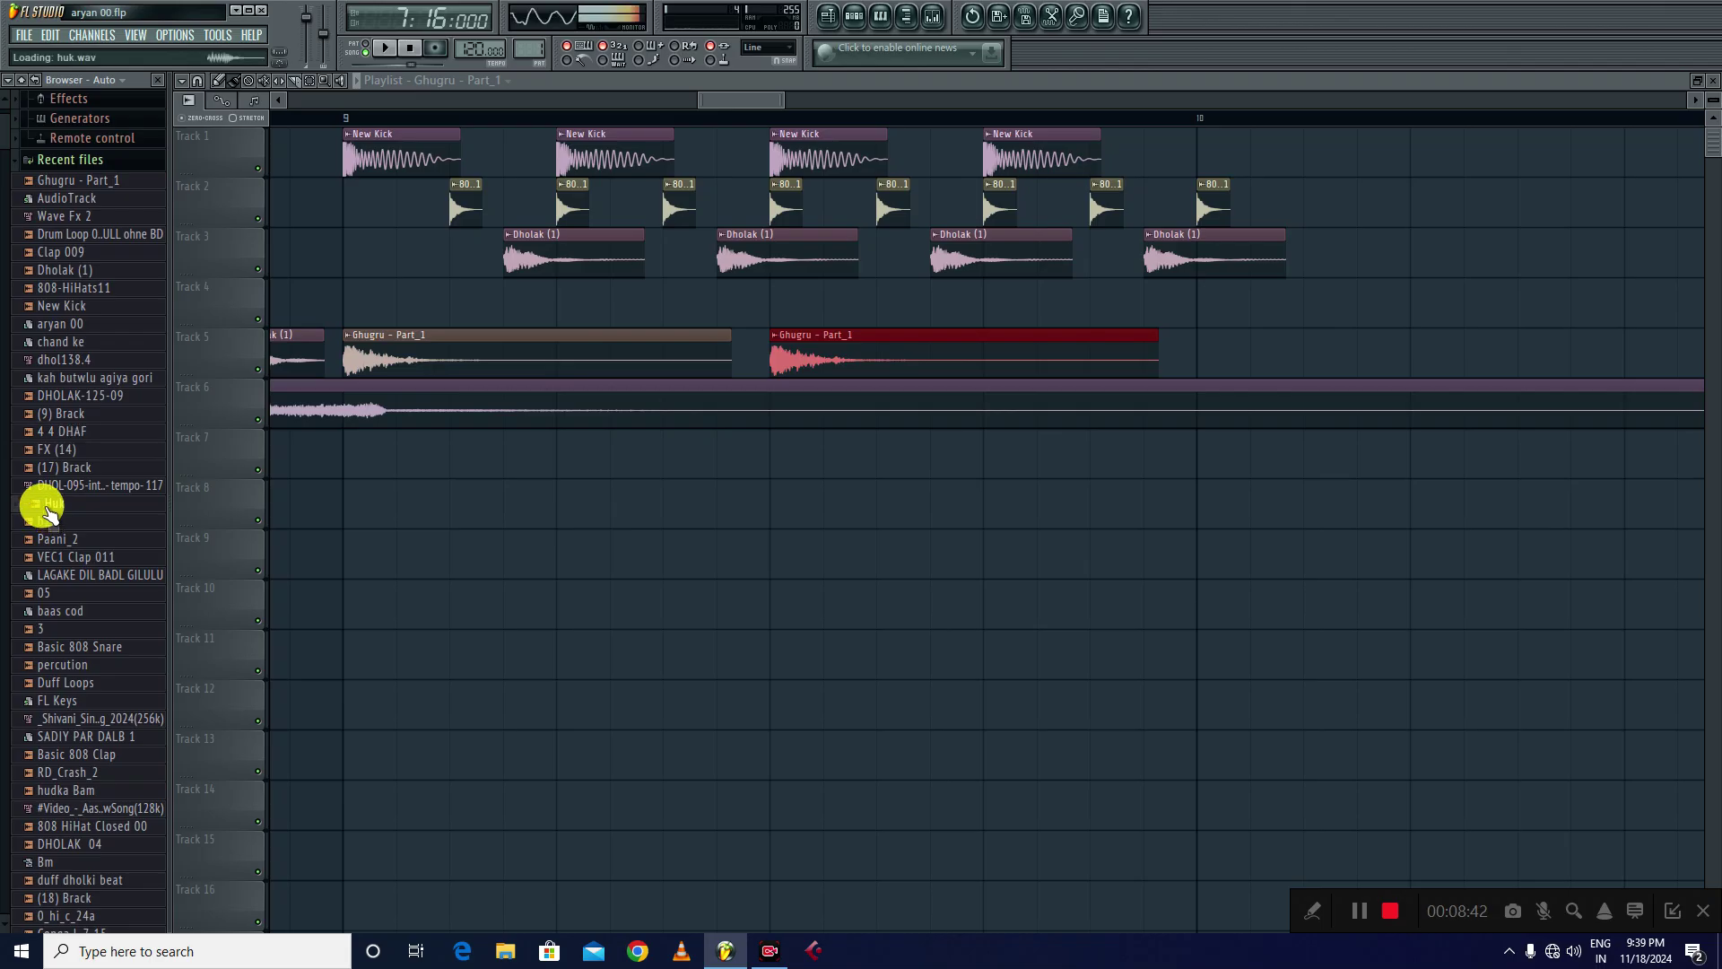
pyautogui.moveTo(677, 305); pyautogui.dragTo(678, 303)
pyautogui.click(1105, 294)
pyautogui.press('space')
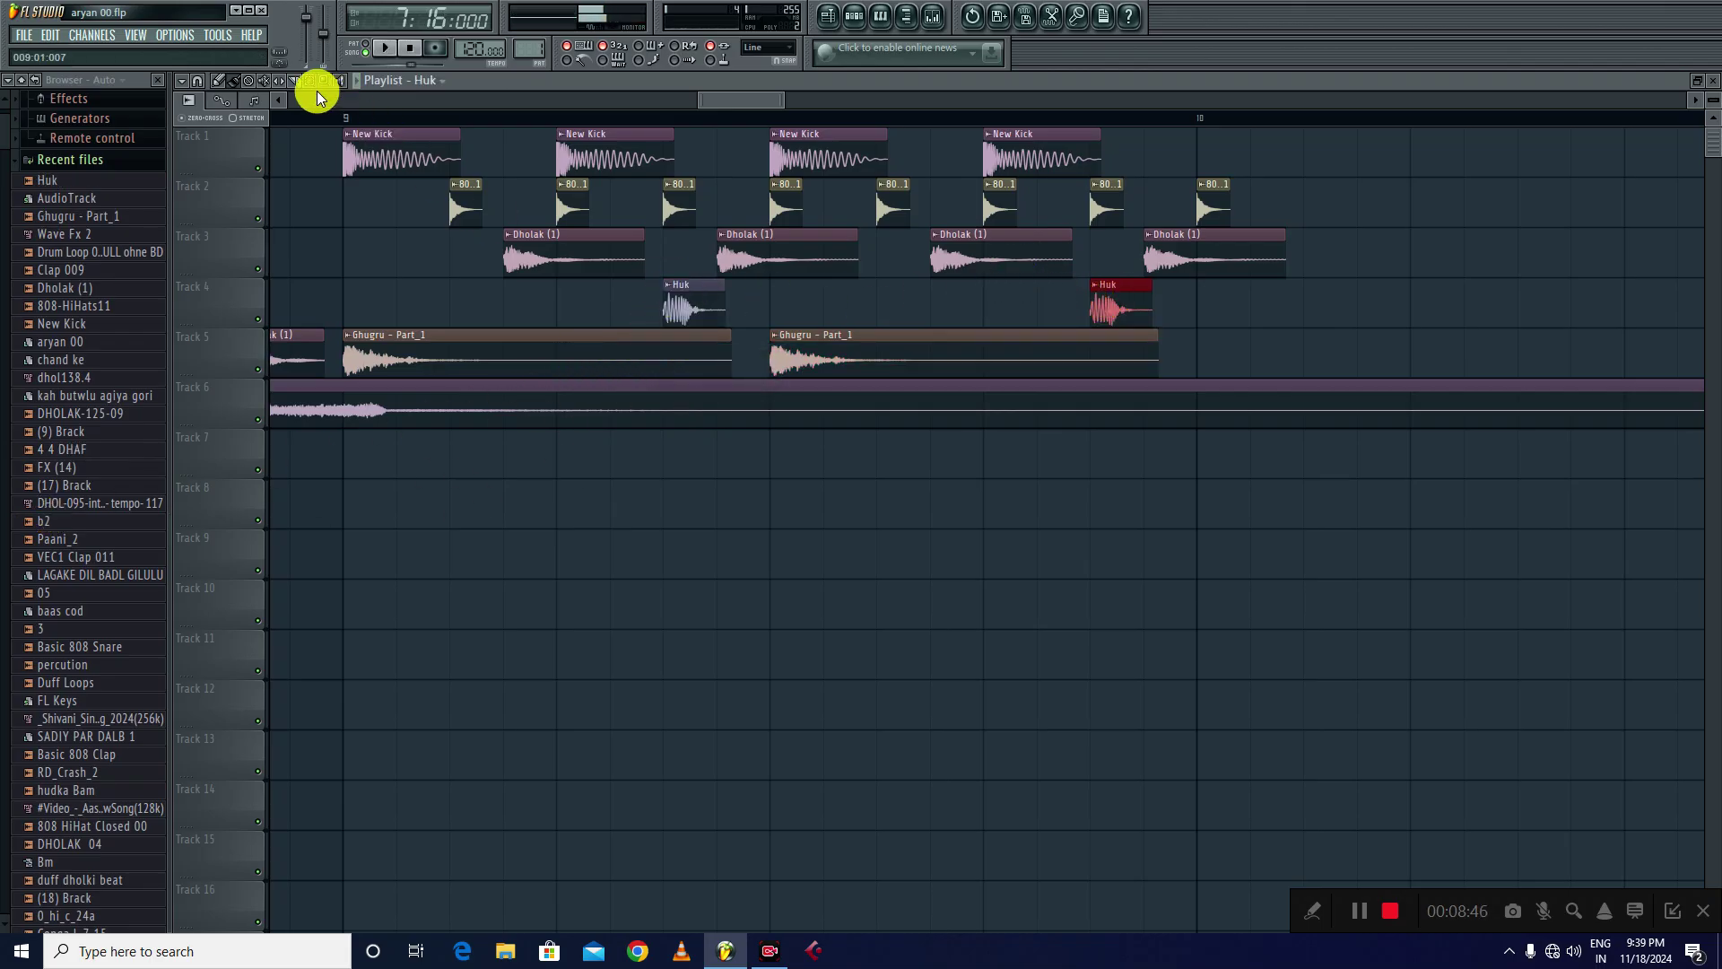
# - Delete the hi-hat at the start of bar 10, and duplicate the bar 9 clips on Tracks 1 to 5 into bar 10
pyautogui.moveTo(1386, 326); pyautogui.dragTo(331, 134)
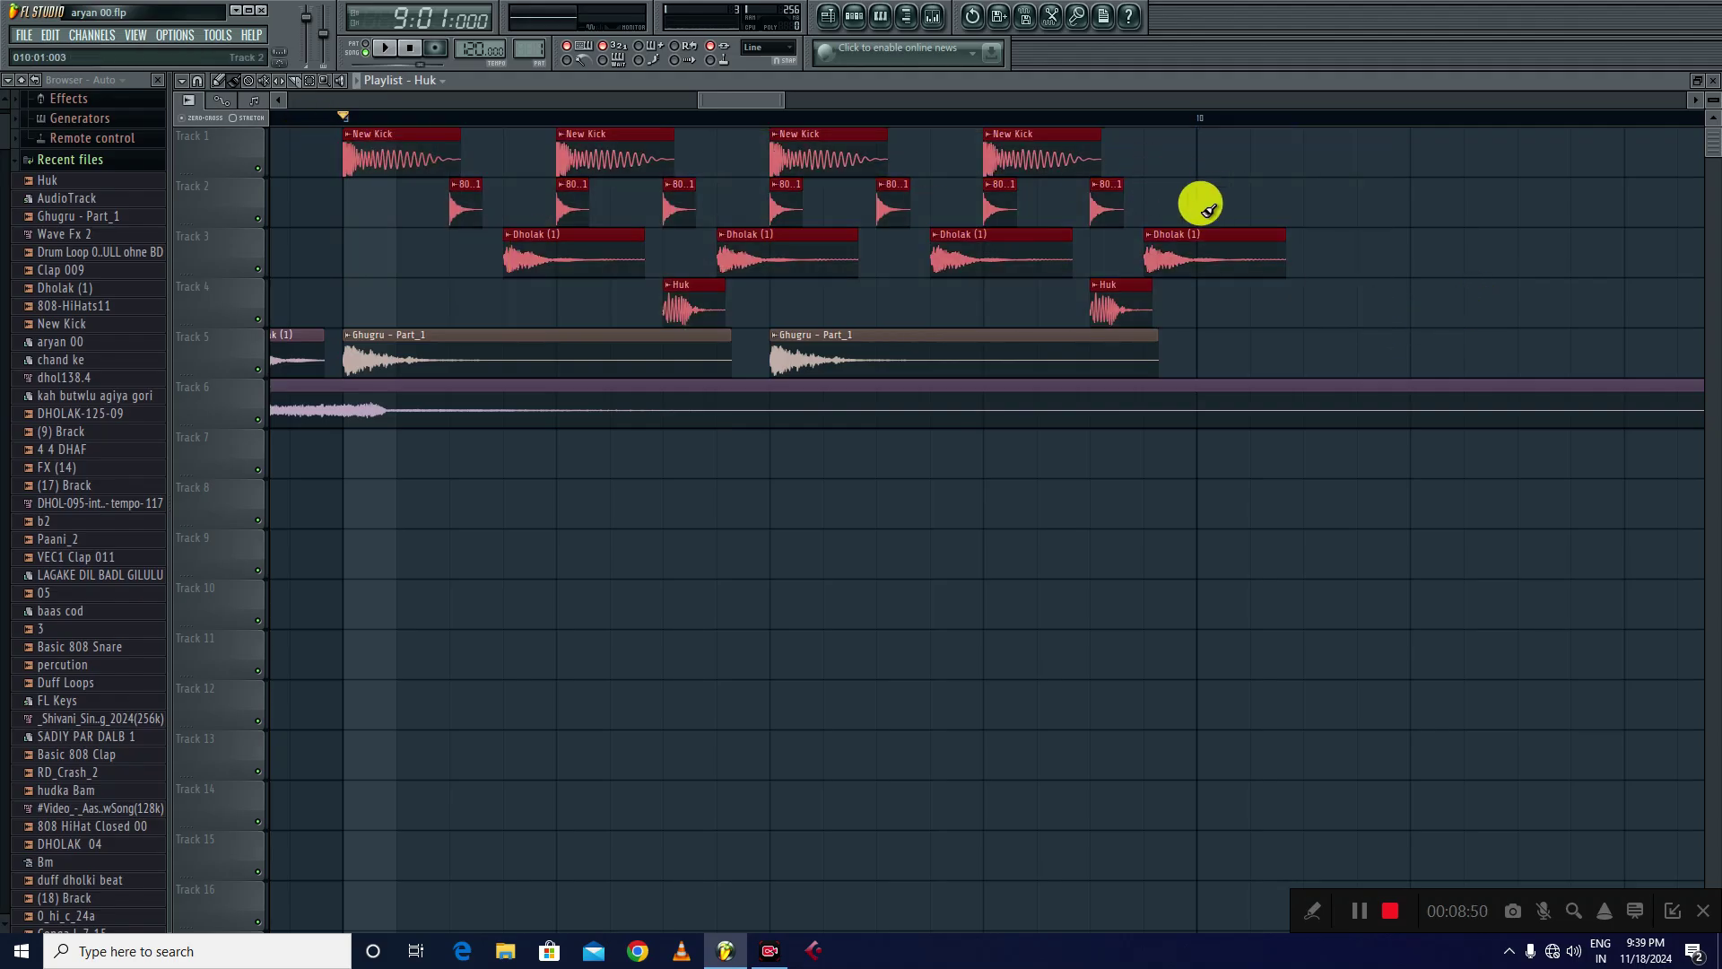
pyautogui.moveTo(1321, 336); pyautogui.dragTo(1196, 191)
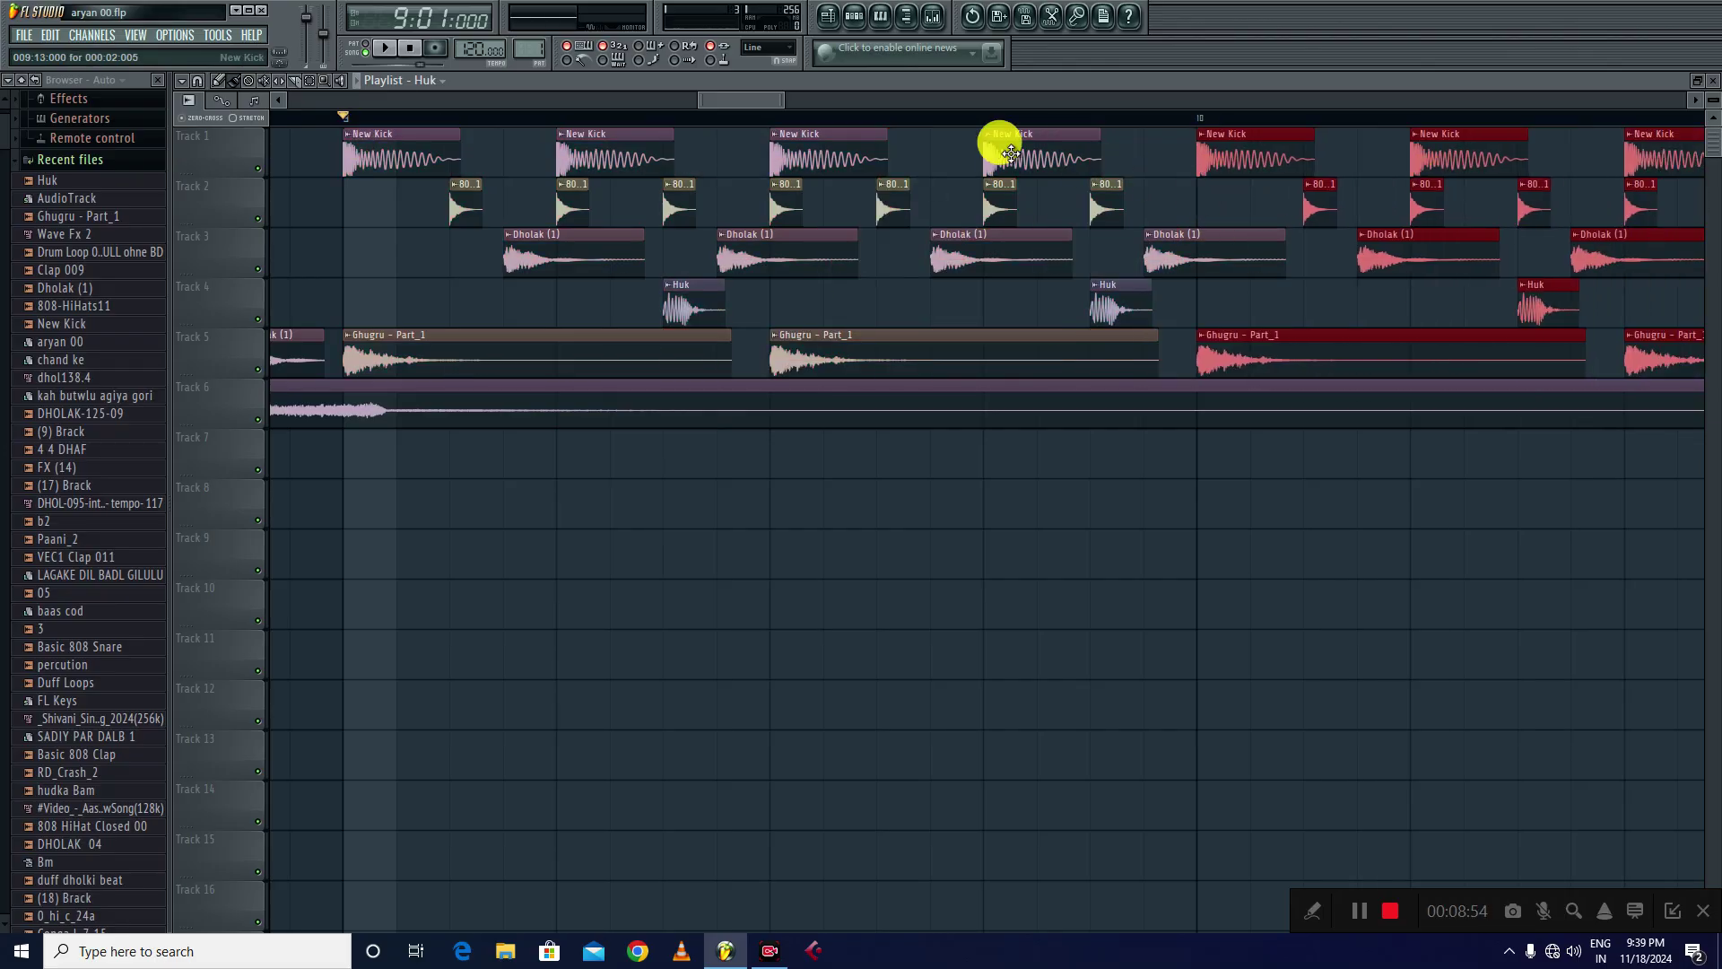
# - Duplicate the bar 9 and 10 clips on Tracks 1 to 5 into bars 11 and 12
pyautogui.moveTo(790, 101); pyautogui.dragTo(1041, 99)
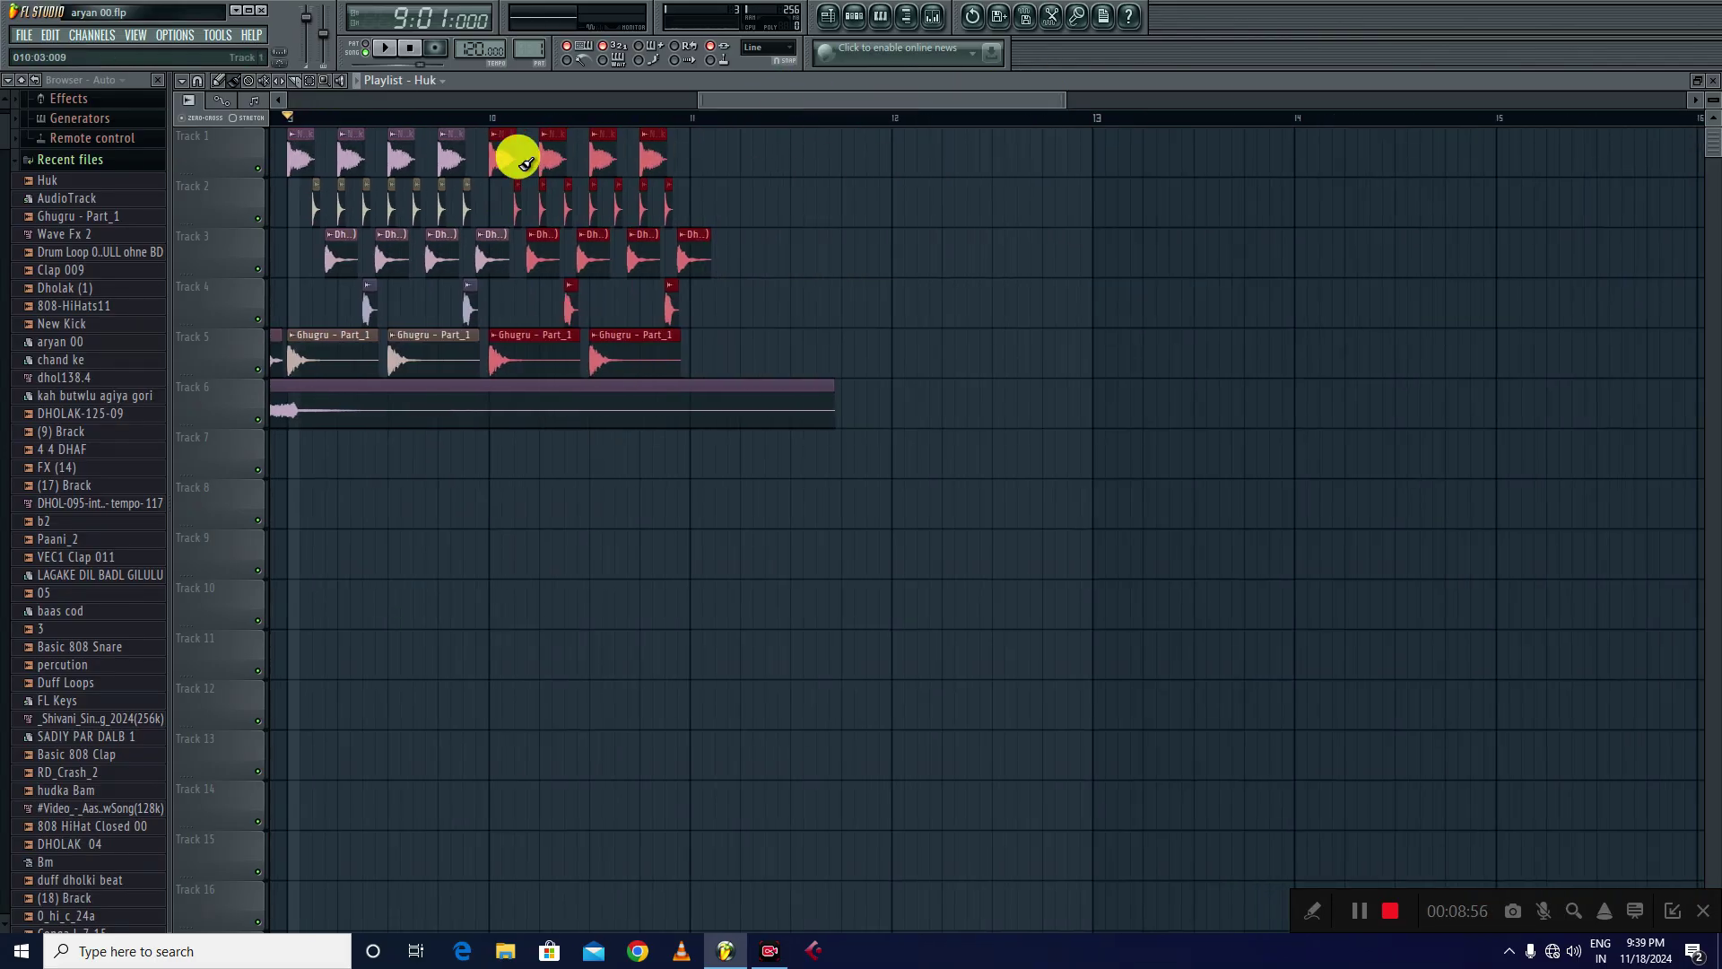
pyautogui.click(733, 157)
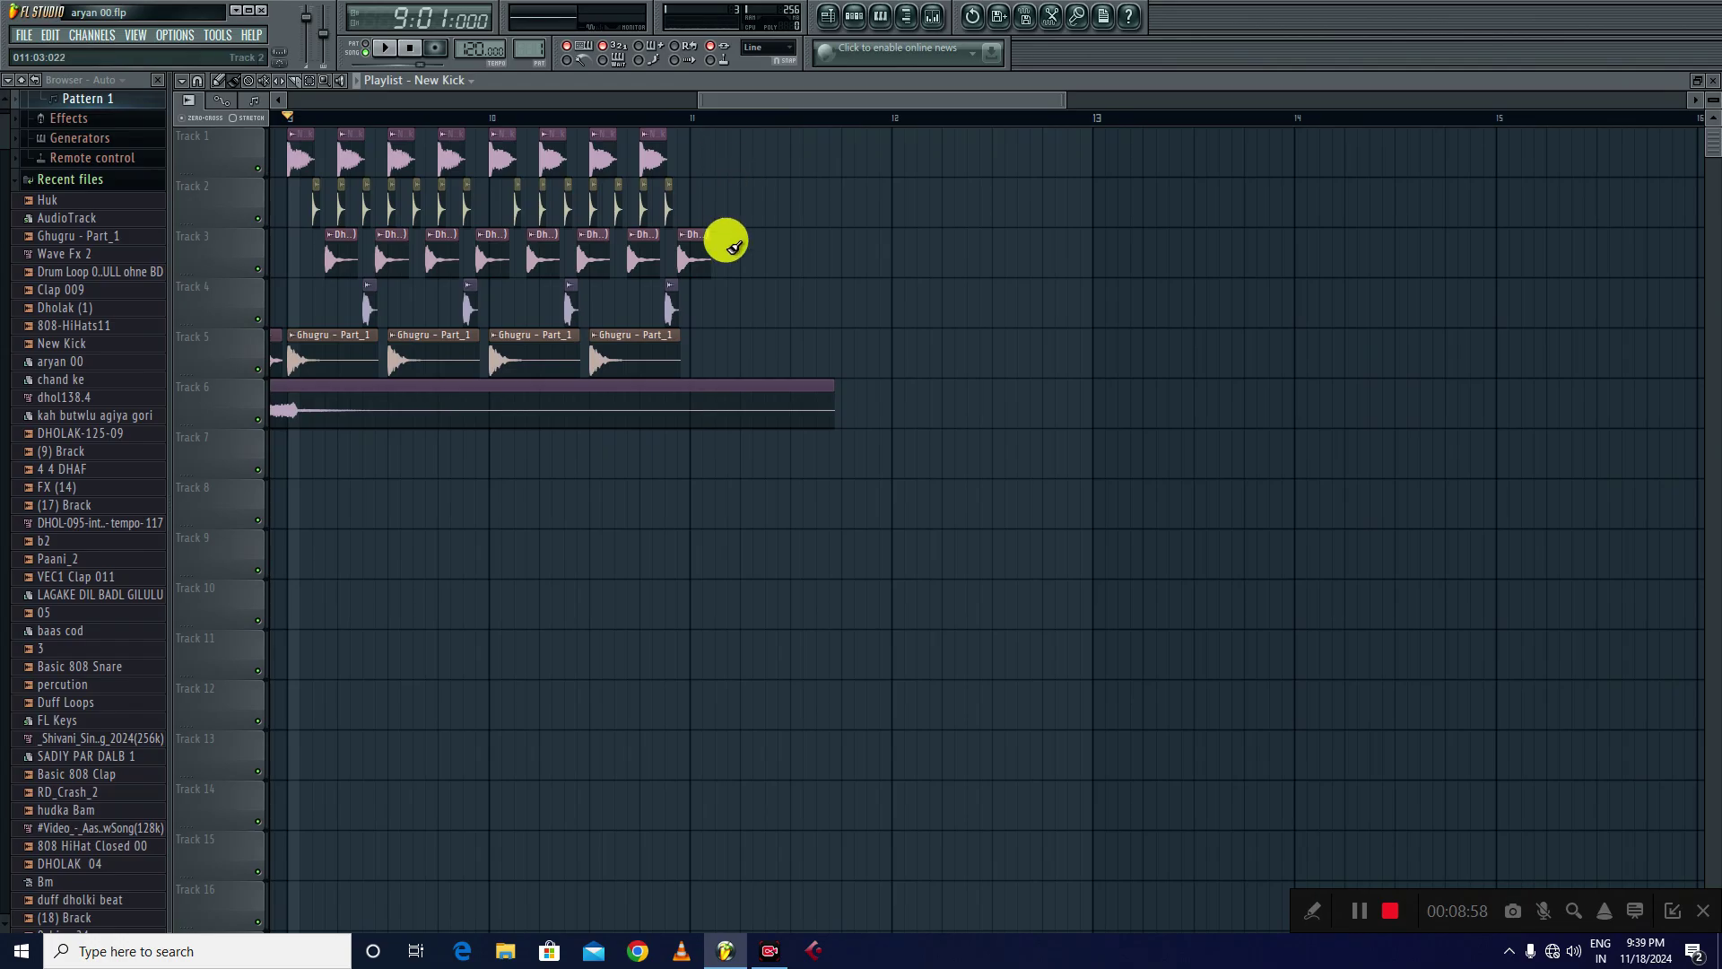
pyautogui.keyDown('ctrl'); pyautogui.moveTo(743, 377); pyautogui.dragTo(260, 117); pyautogui.keyUp('ctrl')
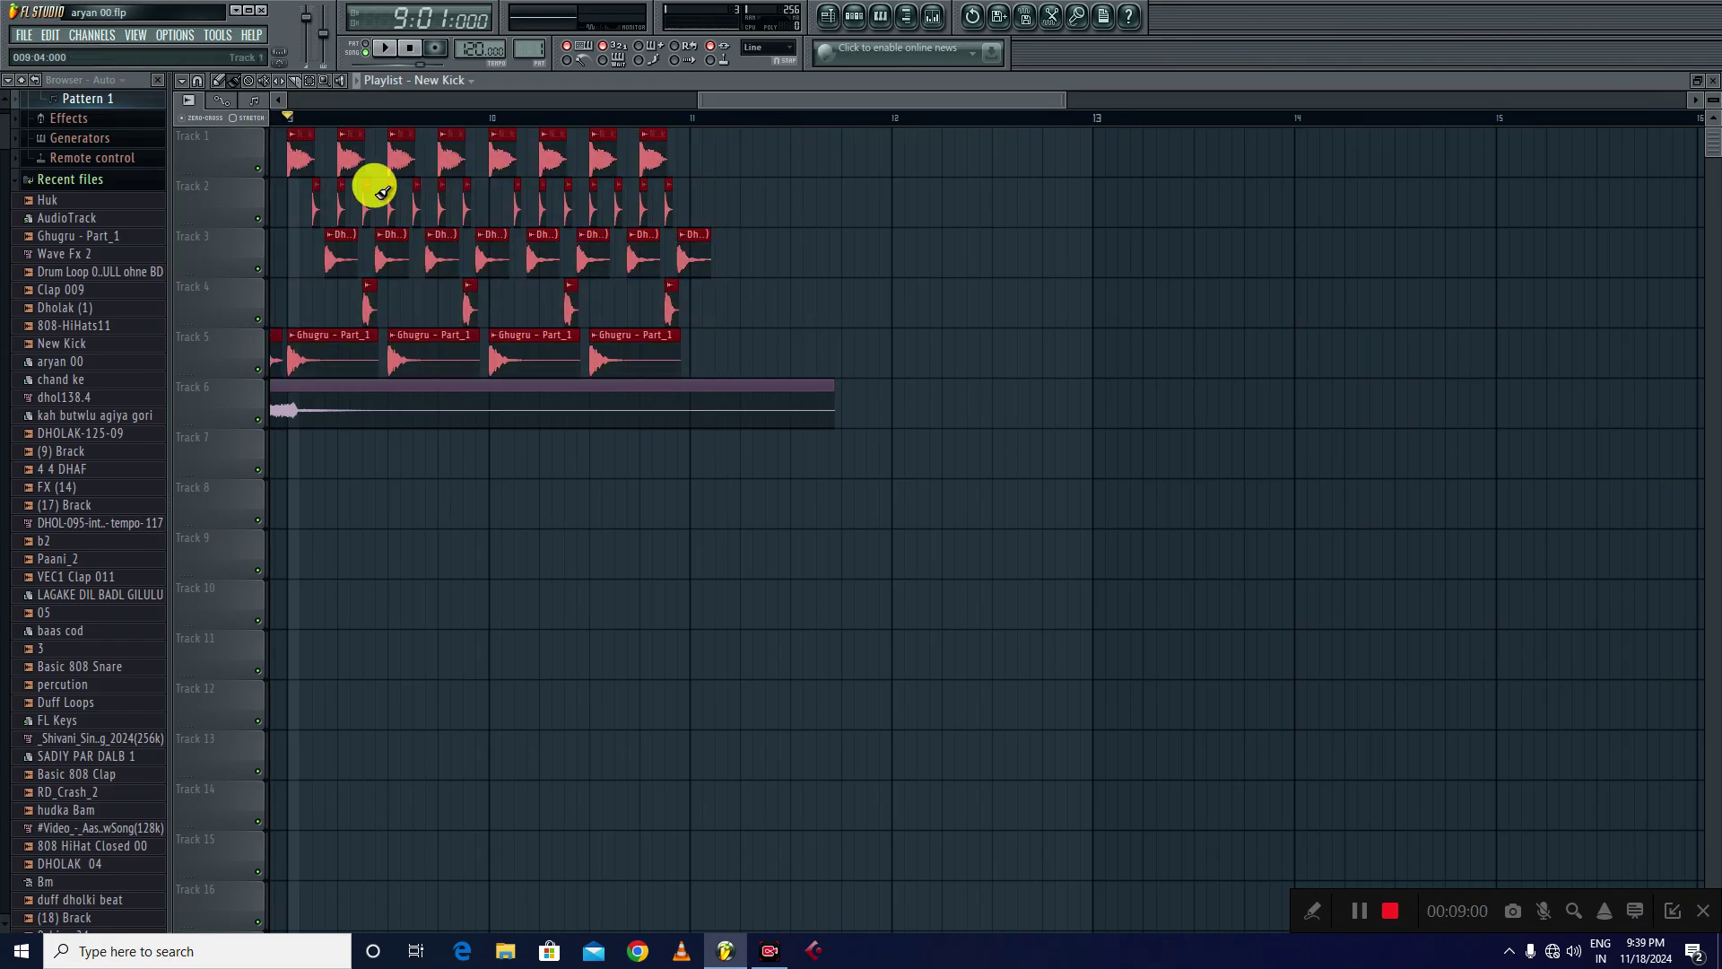
pyautogui.keyDown('ctrl'); pyautogui.moveTo(769, 377); pyautogui.dragTo(301, 151); pyautogui.keyUp('ctrl')
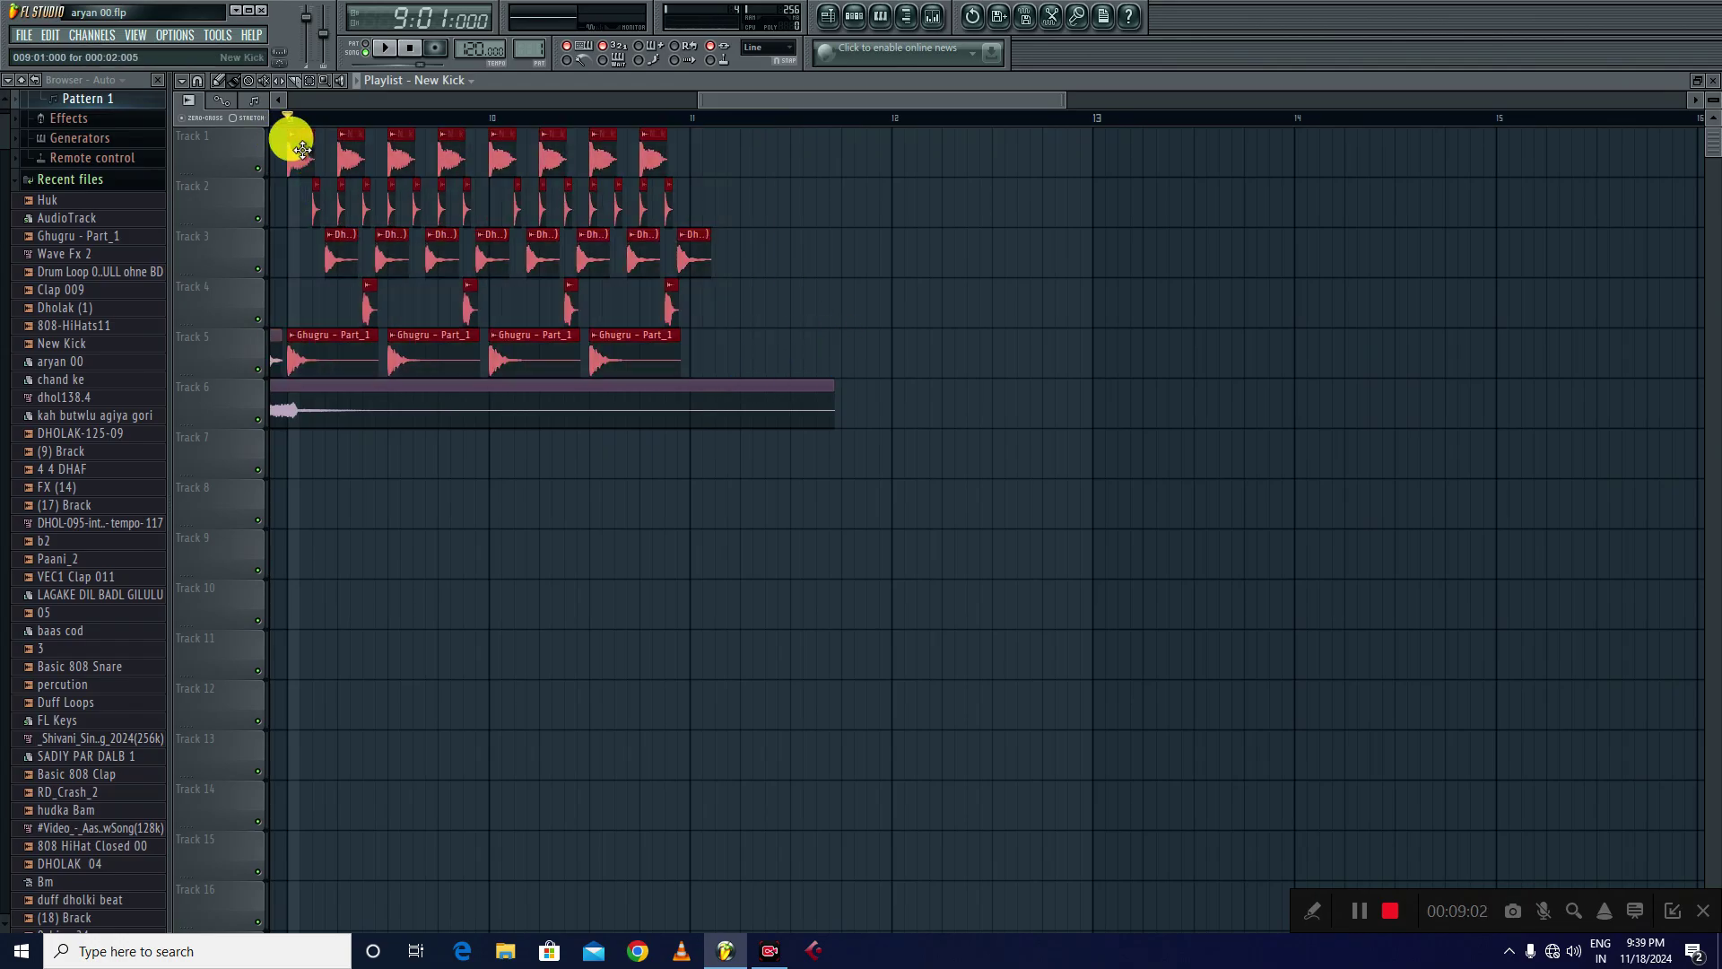
pyautogui.hotkey('ctrl', 'b')
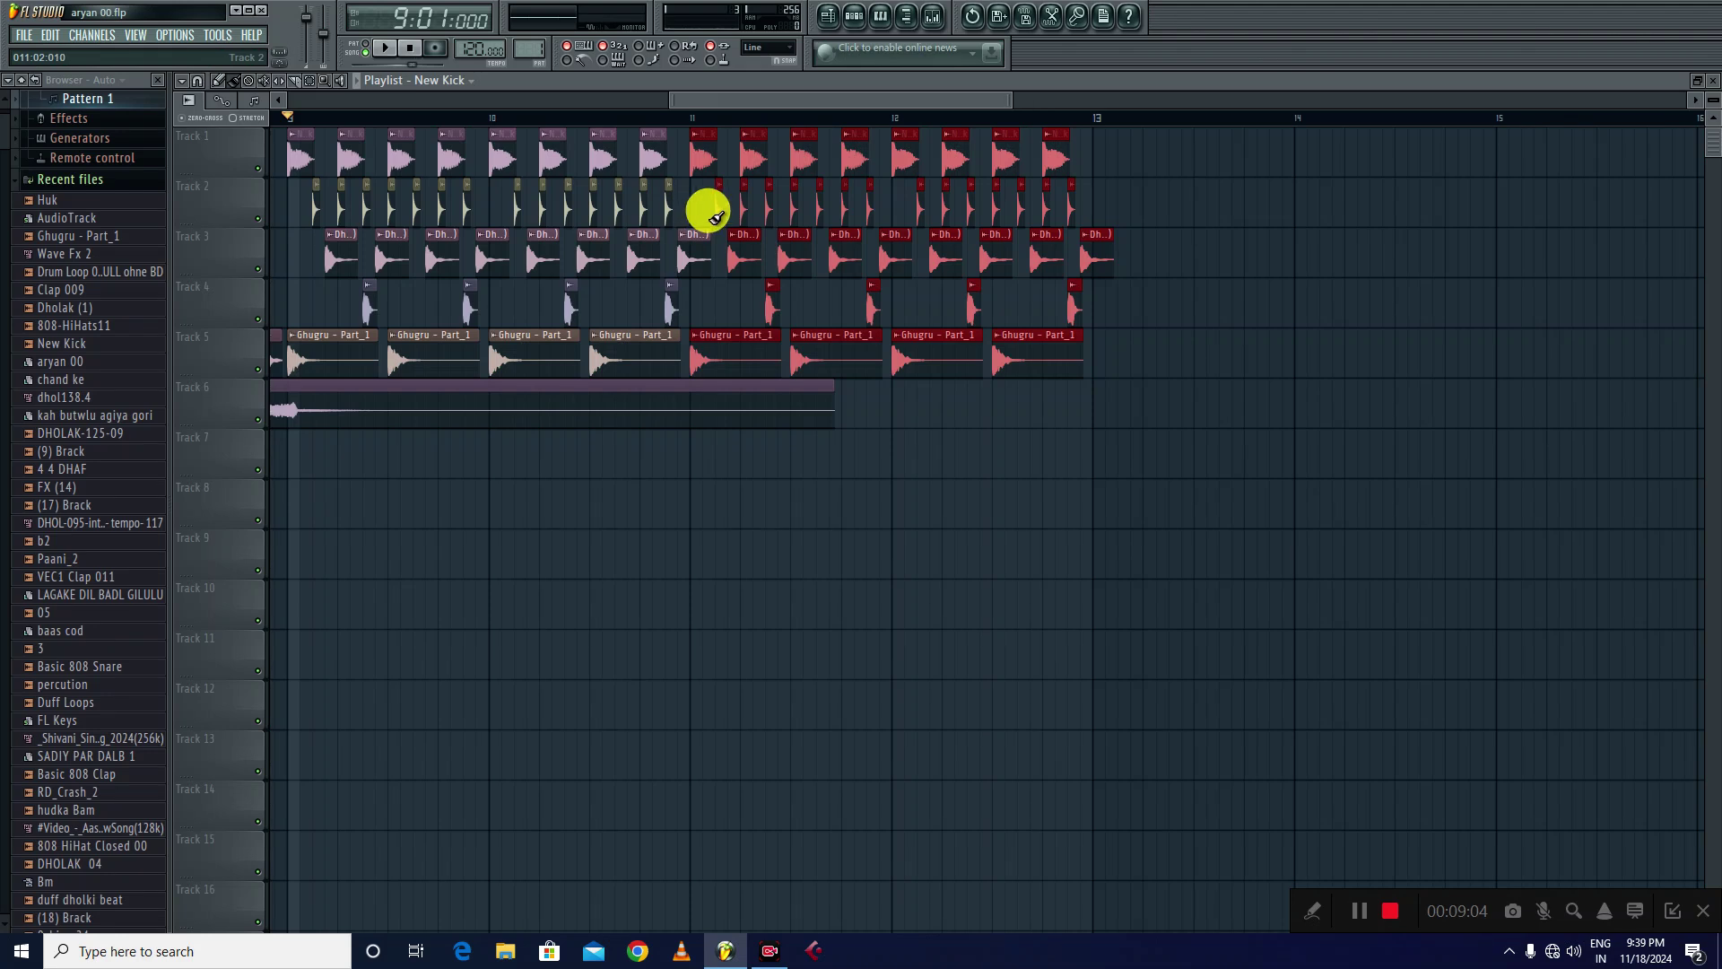
# - Play the new section from step 15 of bar 8, and open the Ghugru - Part_1 channel settings
pyautogui.click(305, 115)
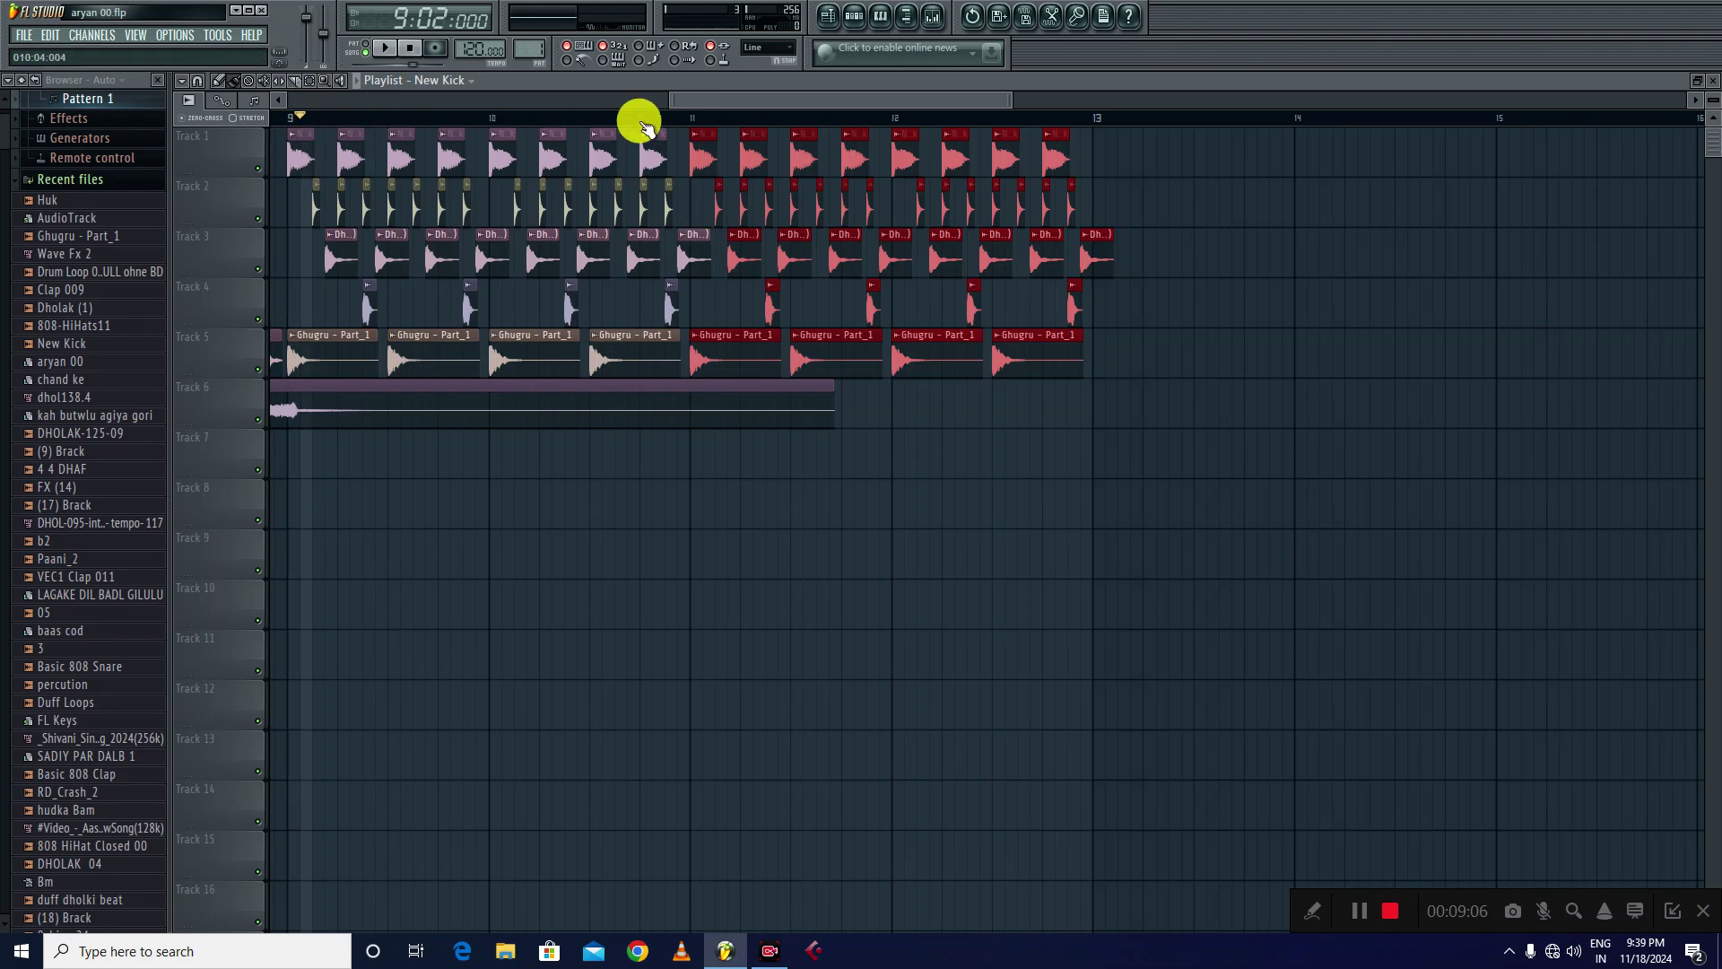
pyautogui.moveTo(671, 98); pyautogui.dragTo(542, 134)
pyautogui.click(526, 116)
pyautogui.press('space')
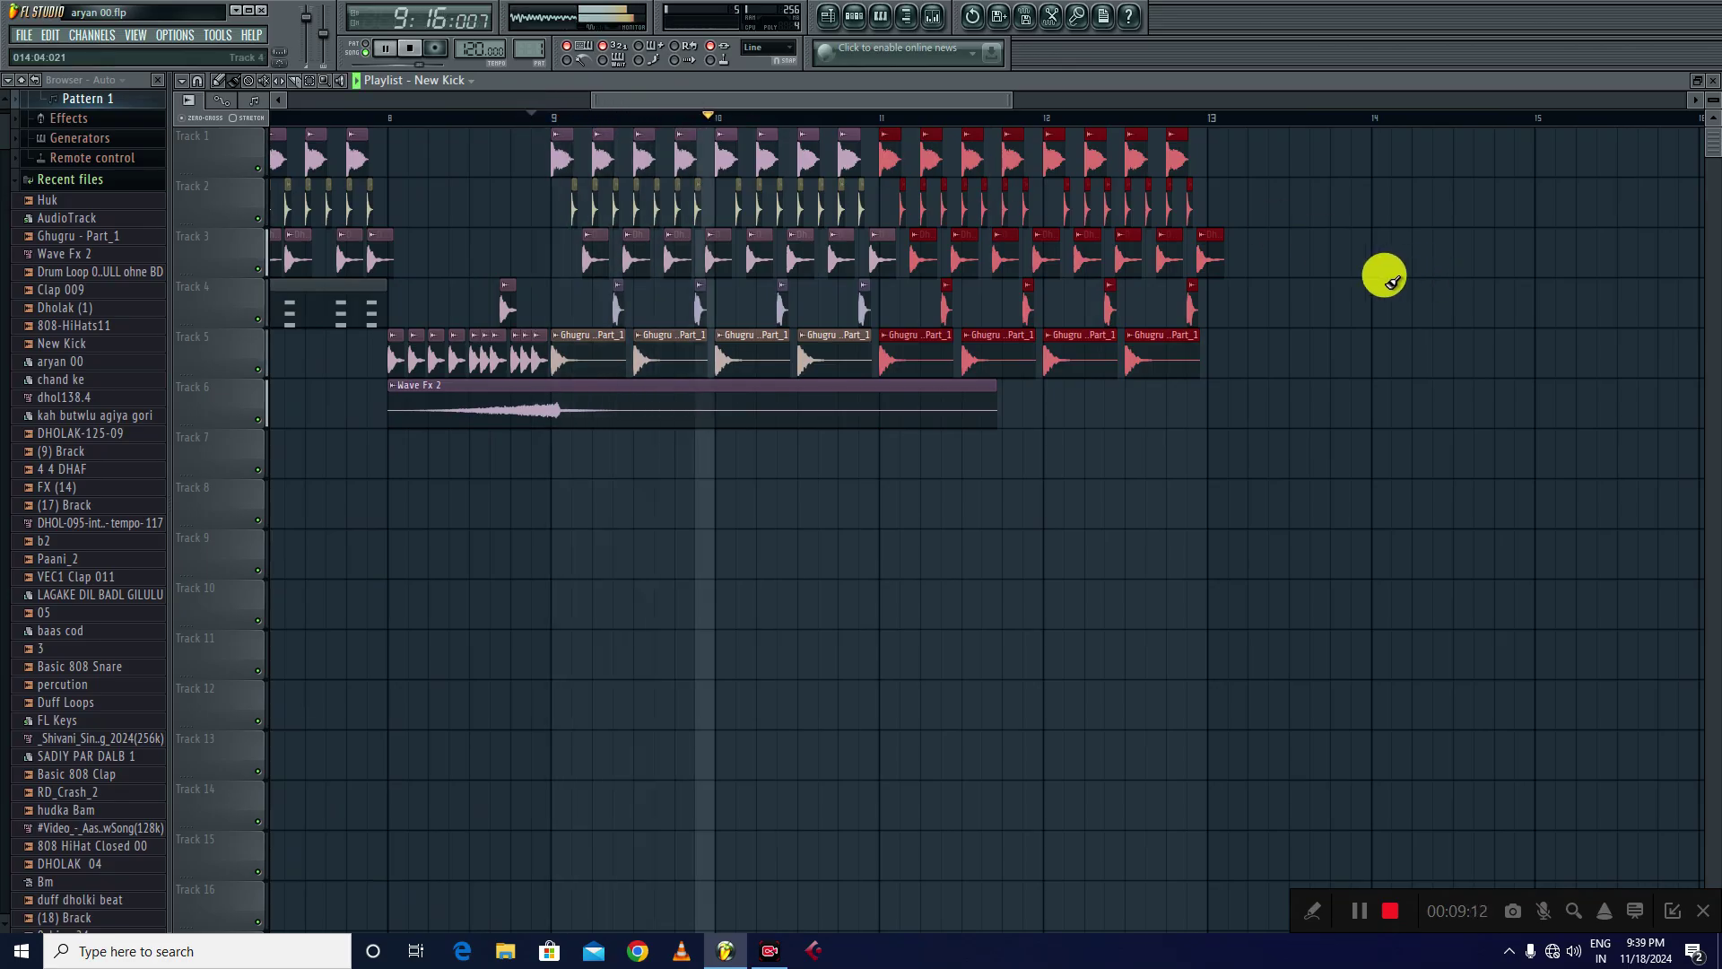
pyautogui.click(643, 359)
pyautogui.doubleClick(642, 359)
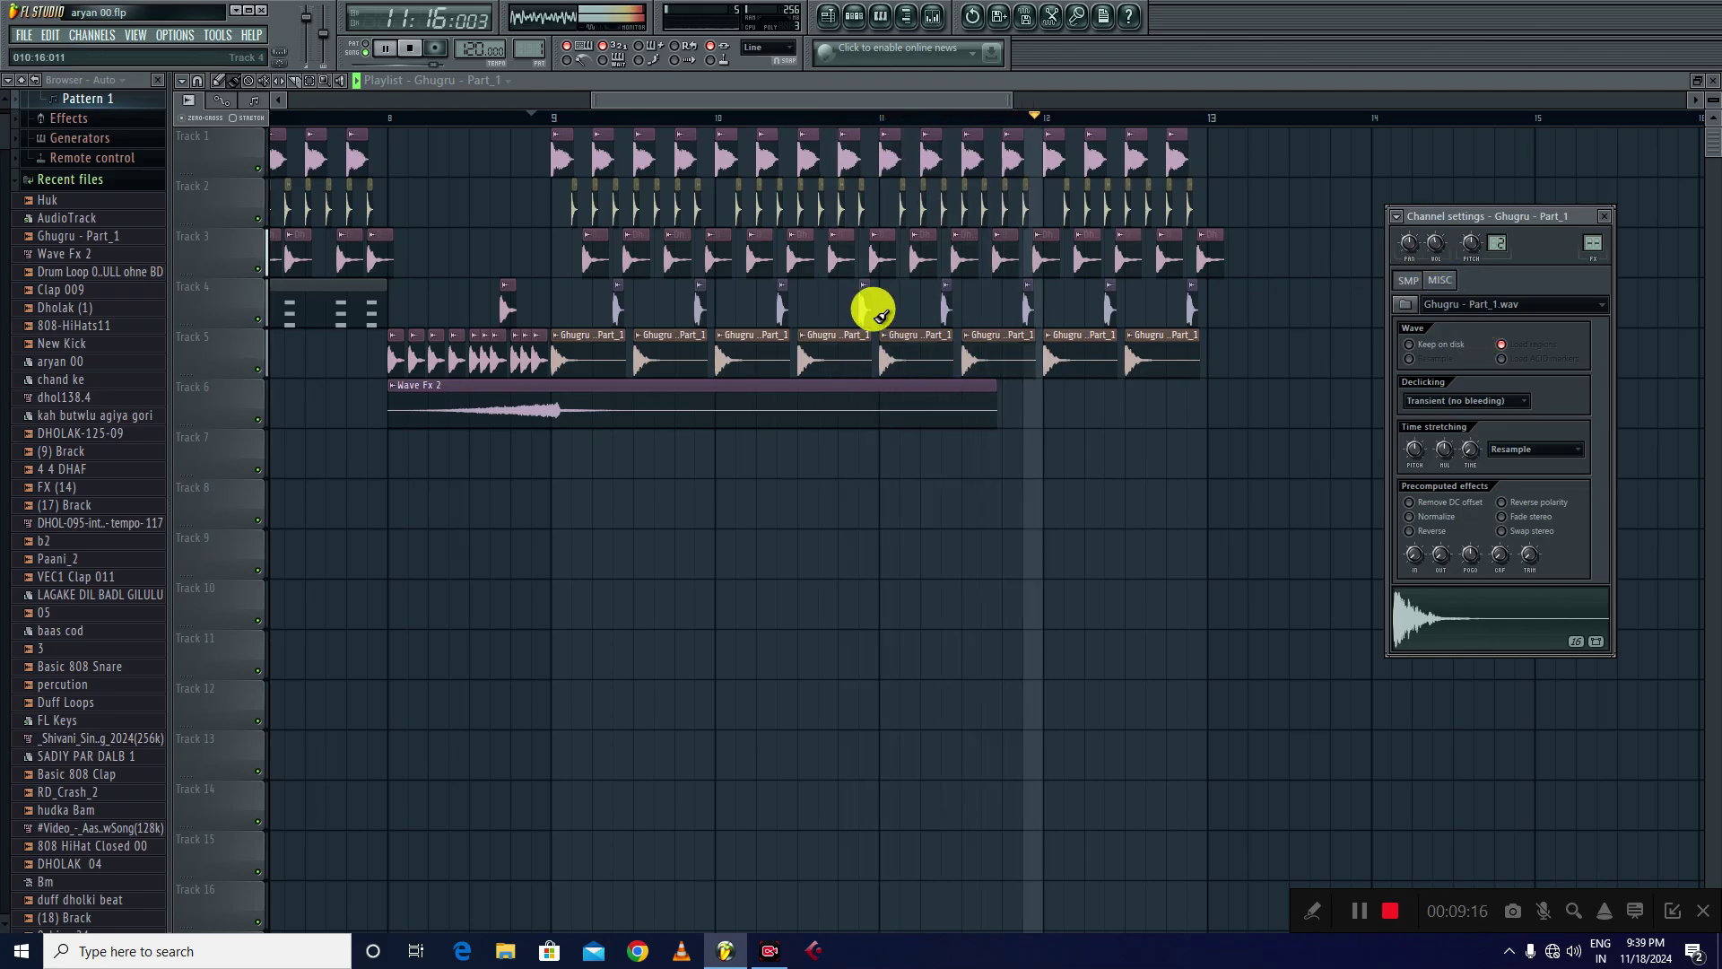
# - Set the project tempo to 130 BPM, and delete the Dholak (1) clip on Track 4 at step 12 of bar 8
pyautogui.press('space')
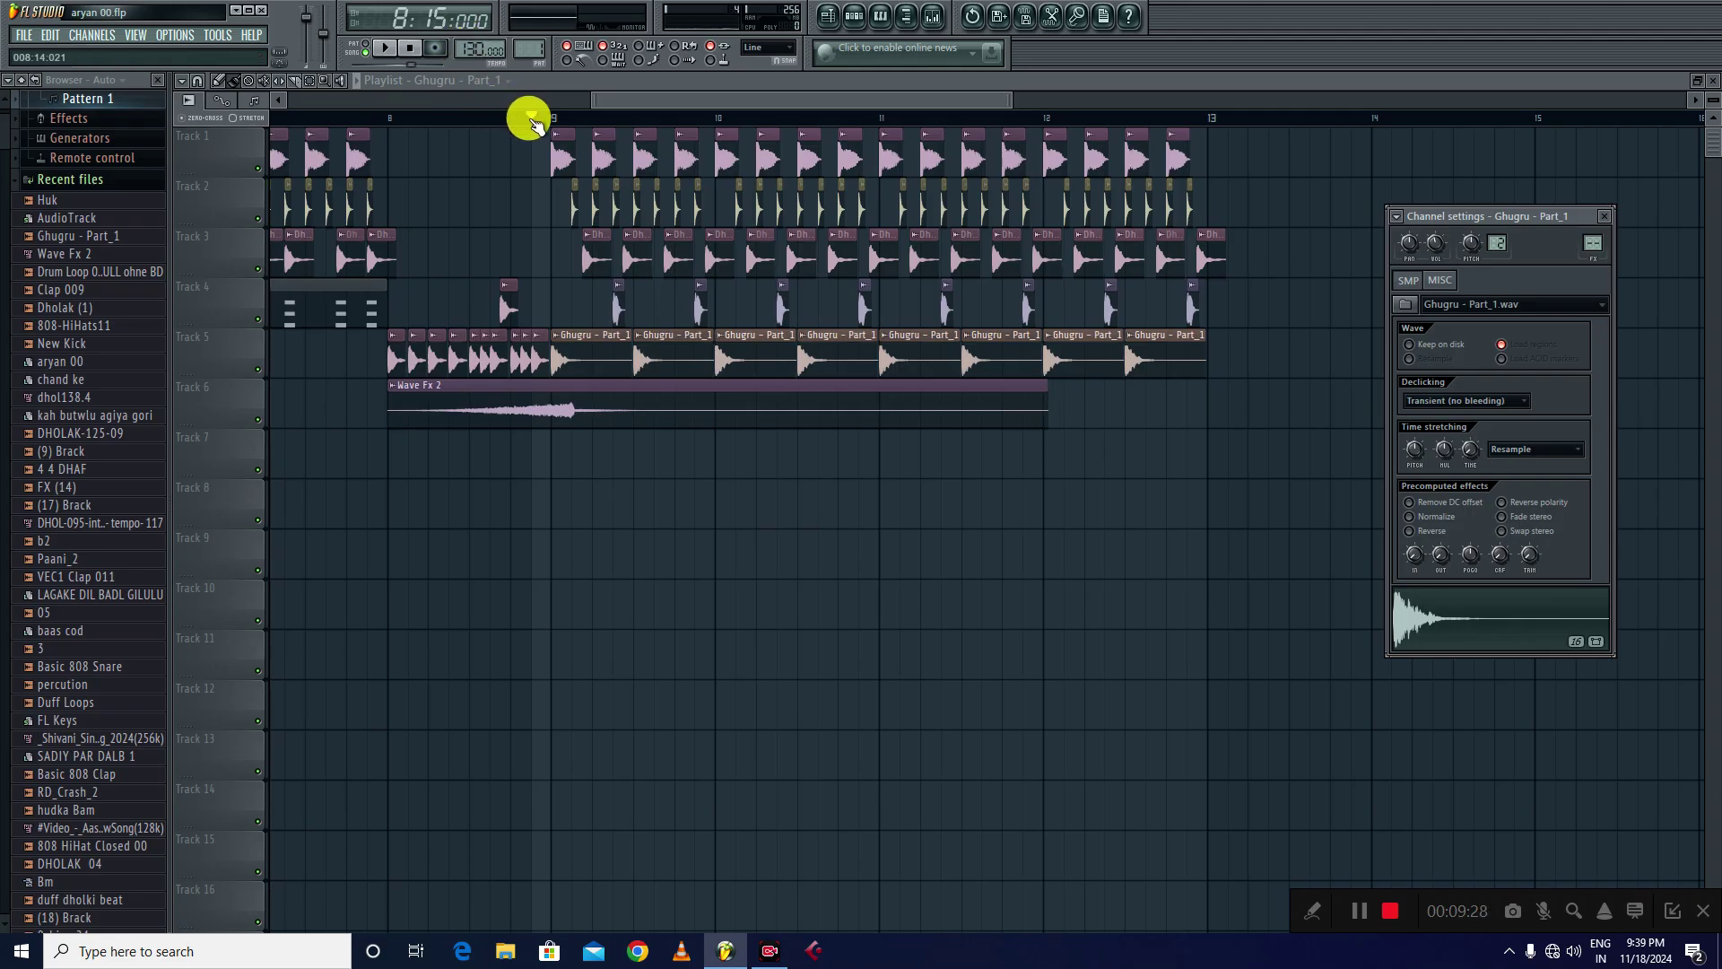
pyautogui.moveTo(532, 119); pyautogui.dragTo(492, 115)
pyautogui.rightClick(507, 314)
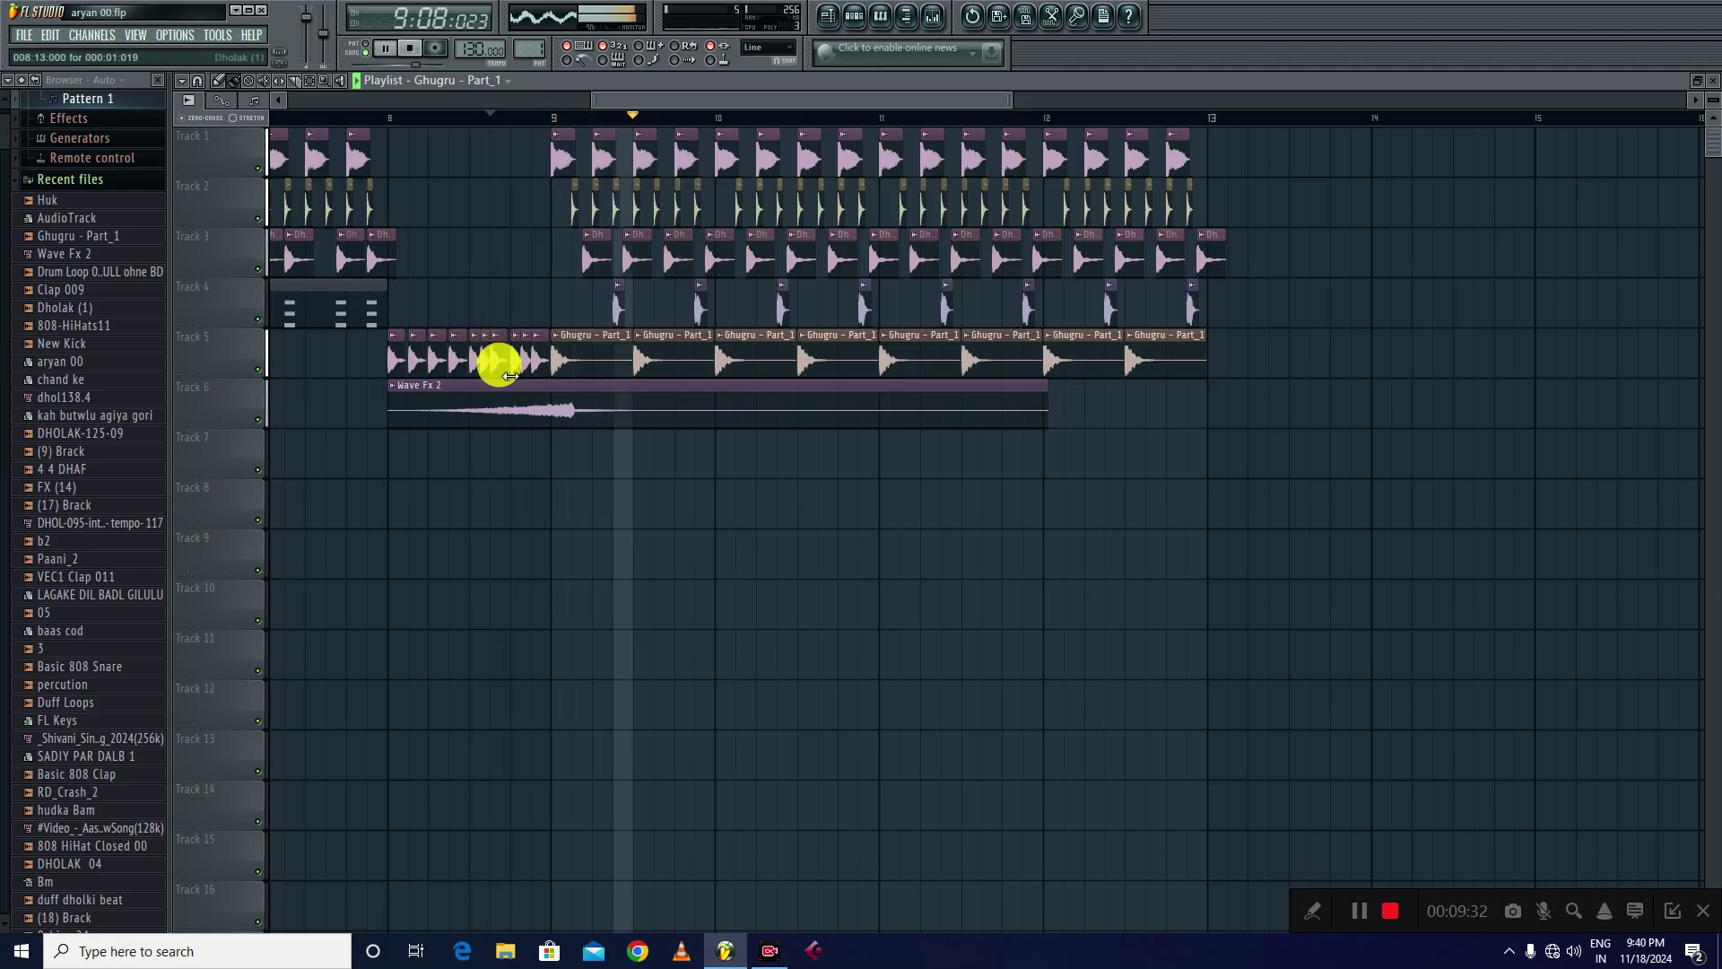
# - Play the whole arrangement from step 13 of bar 3 to review it
pyautogui.moveTo(591, 99); pyautogui.dragTo(338, 84)
pyautogui.click(422, 111)
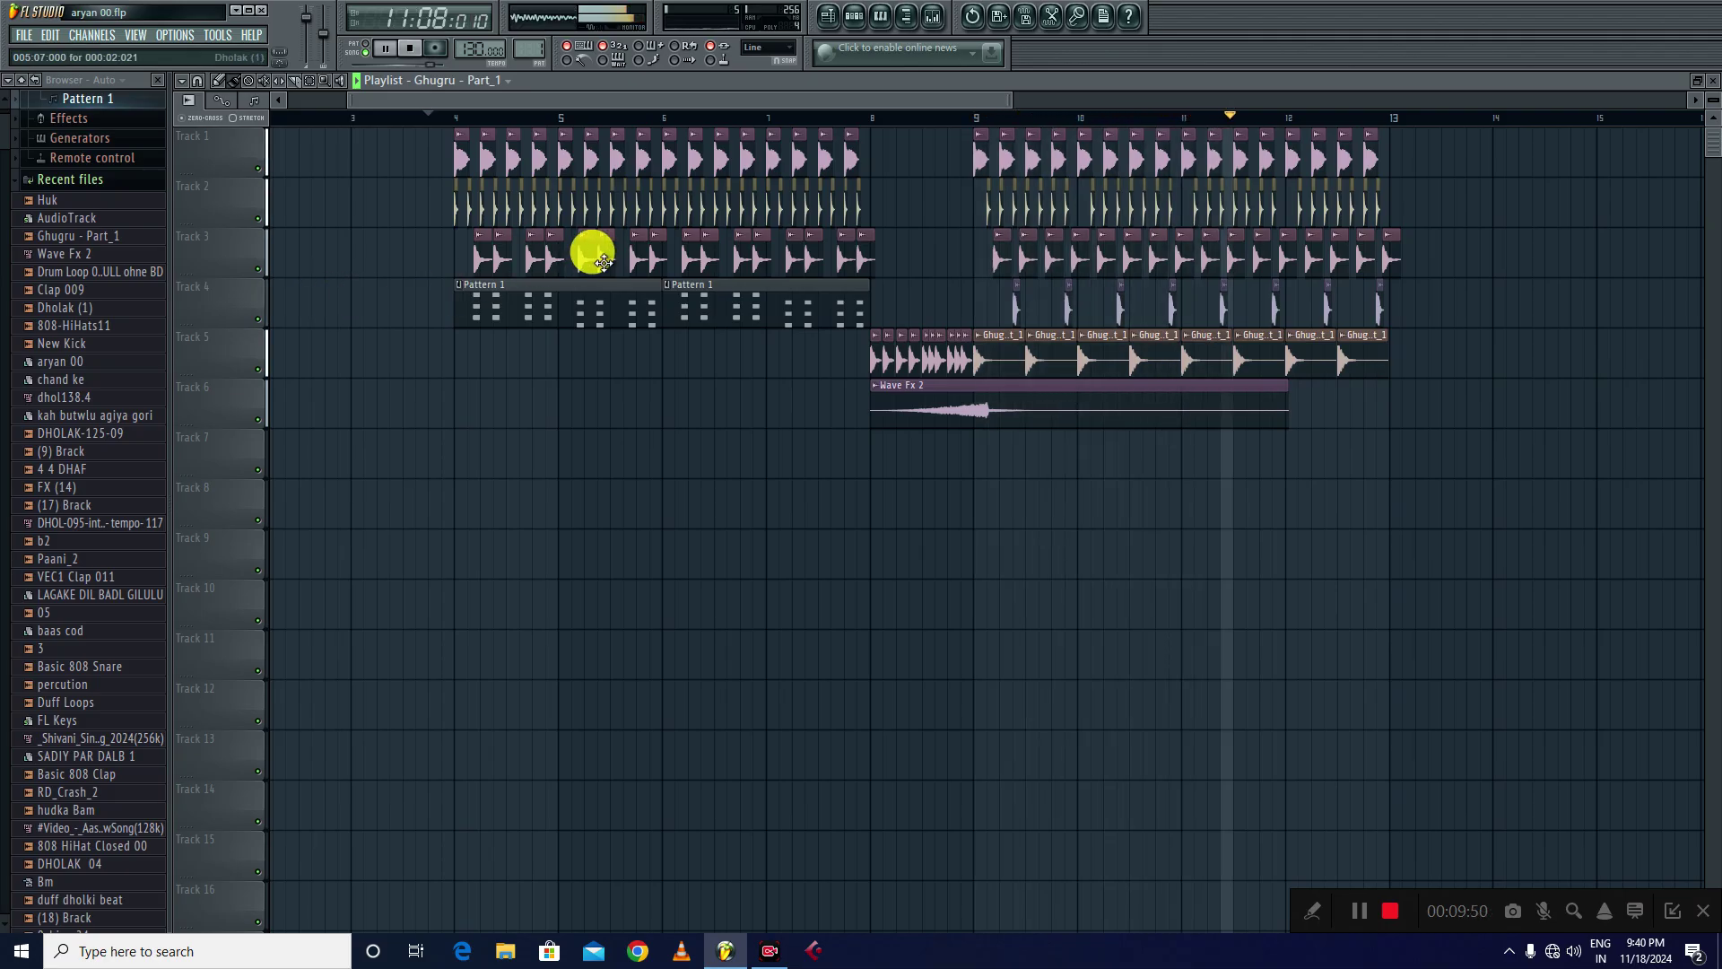
pyautogui.press('space')
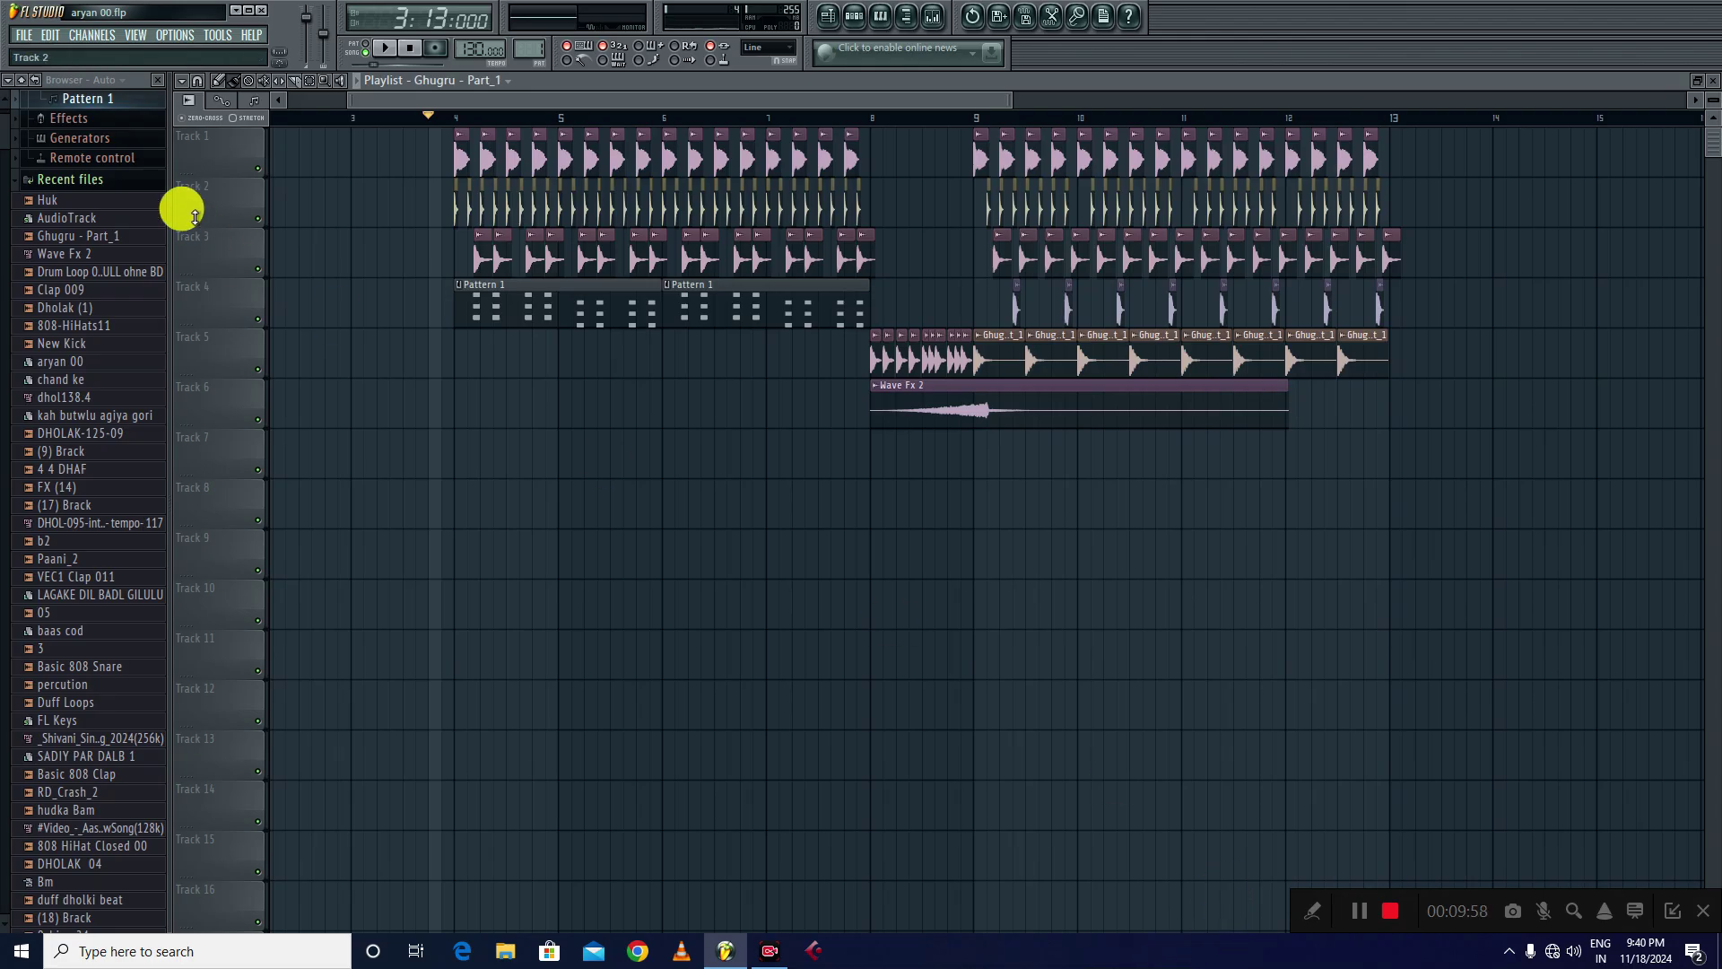
# - Save the project under the new name "bet kaise" in the Projects folder
pyautogui.click(22, 38)
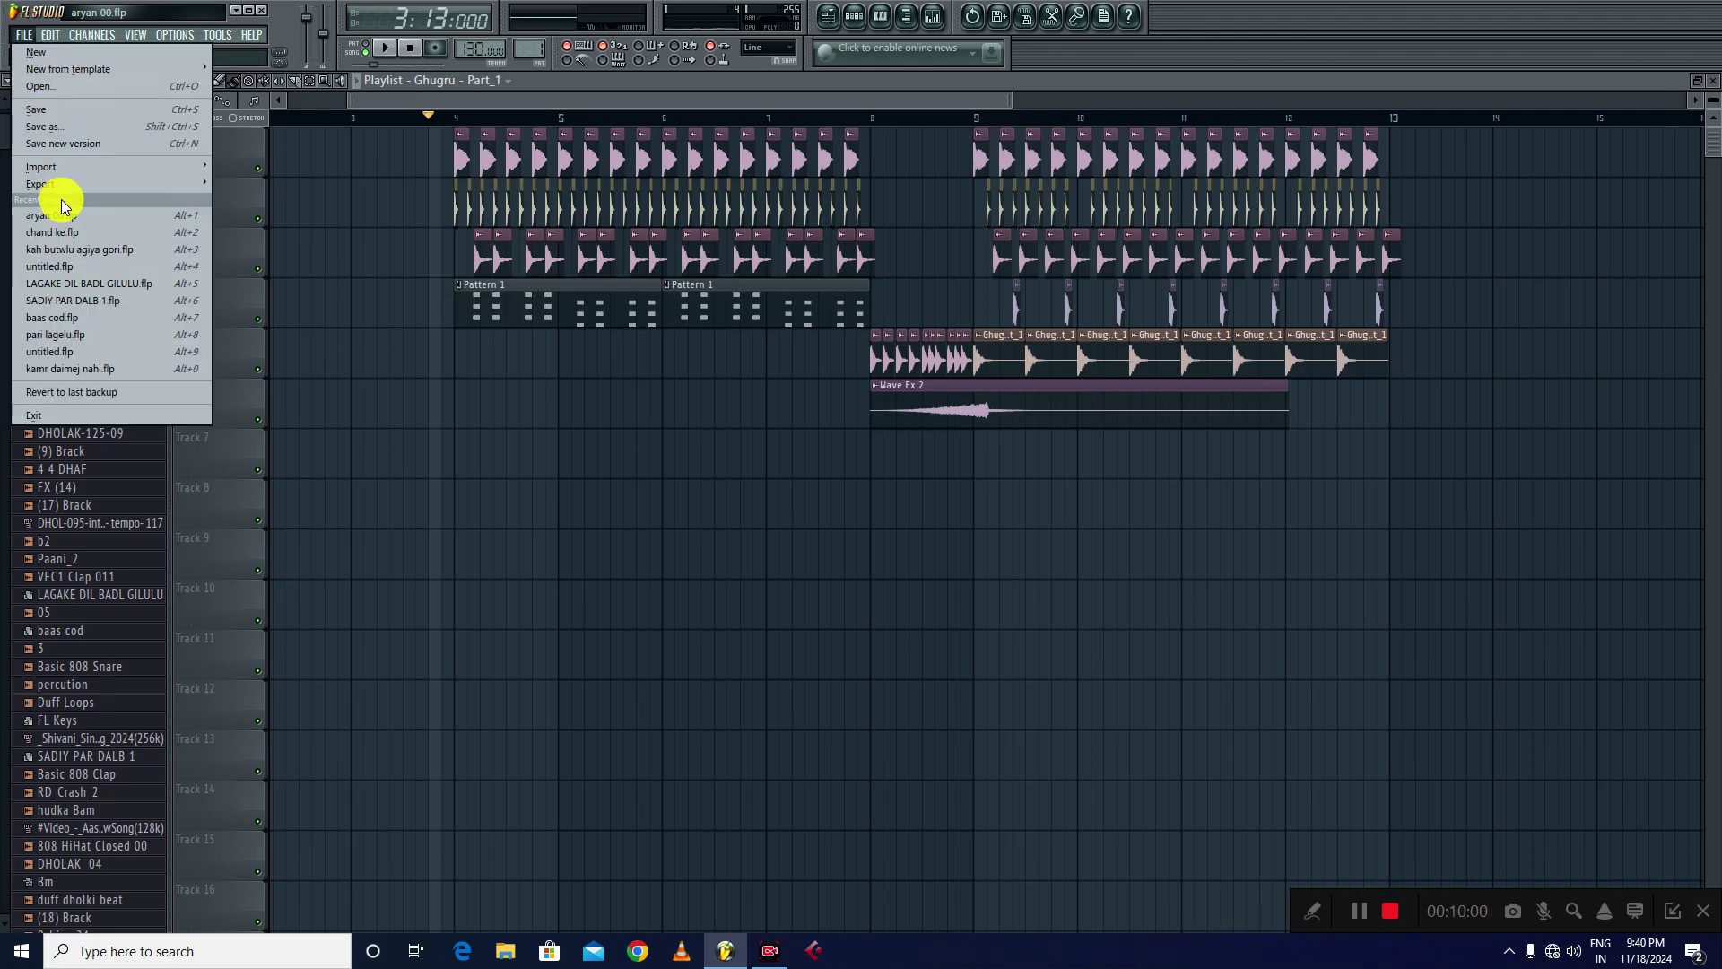
pyautogui.moveTo(71, 191)
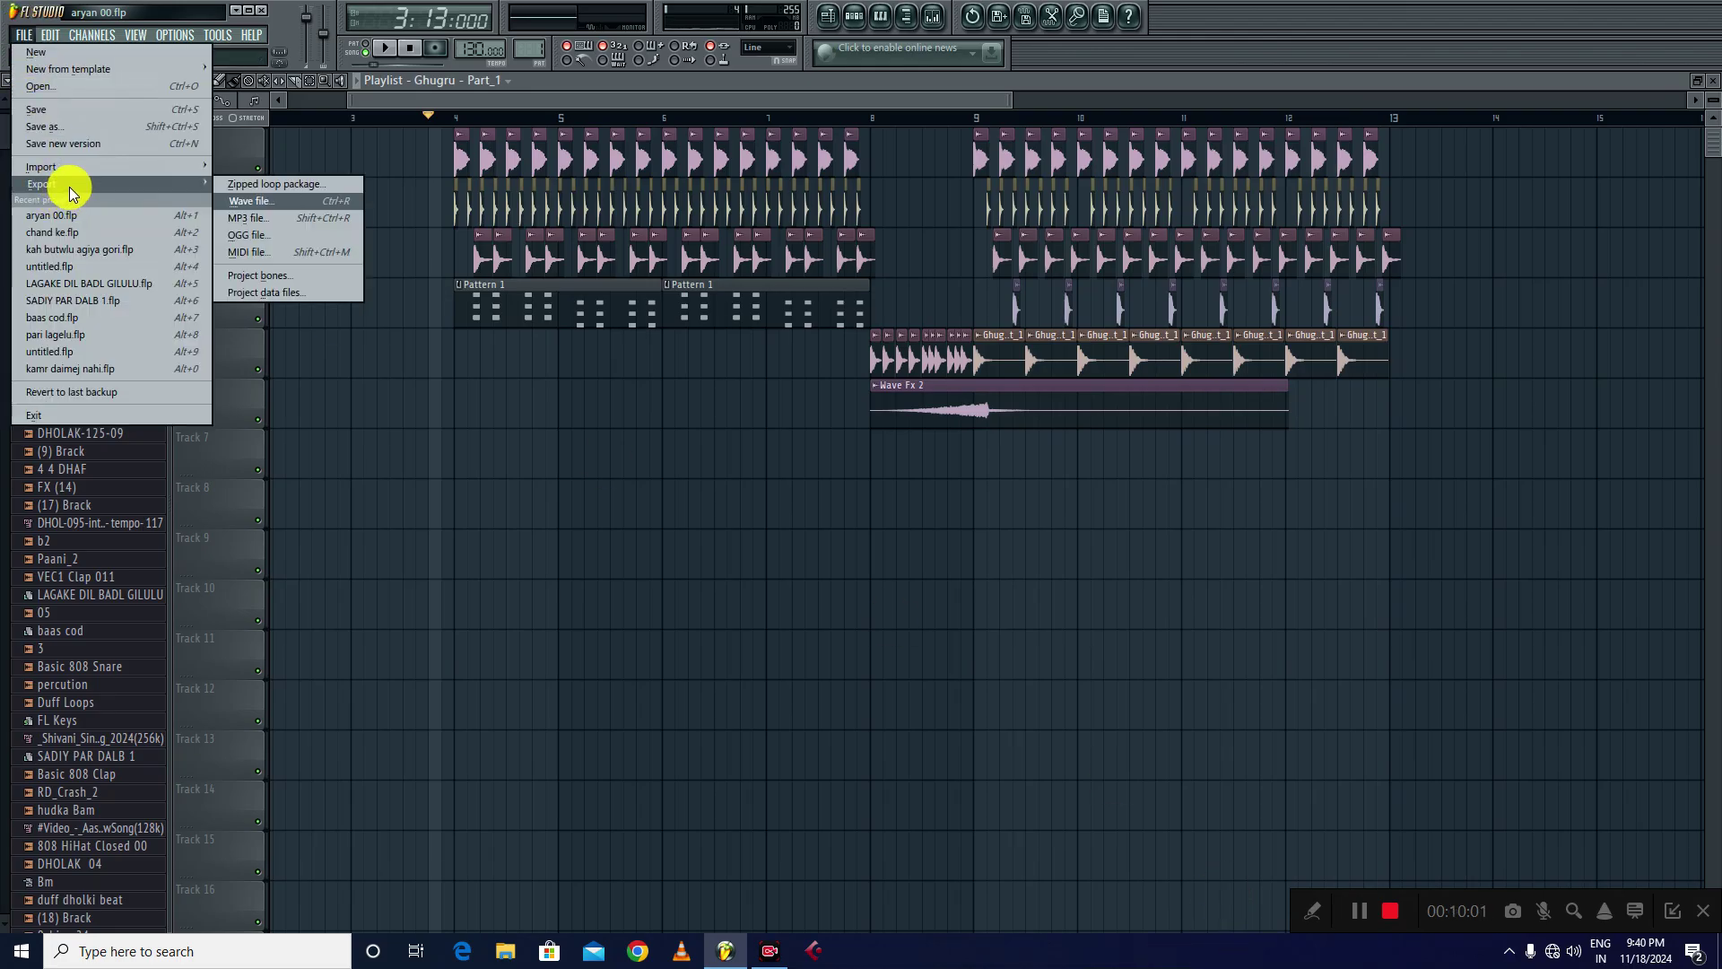
pyautogui.click(66, 127)
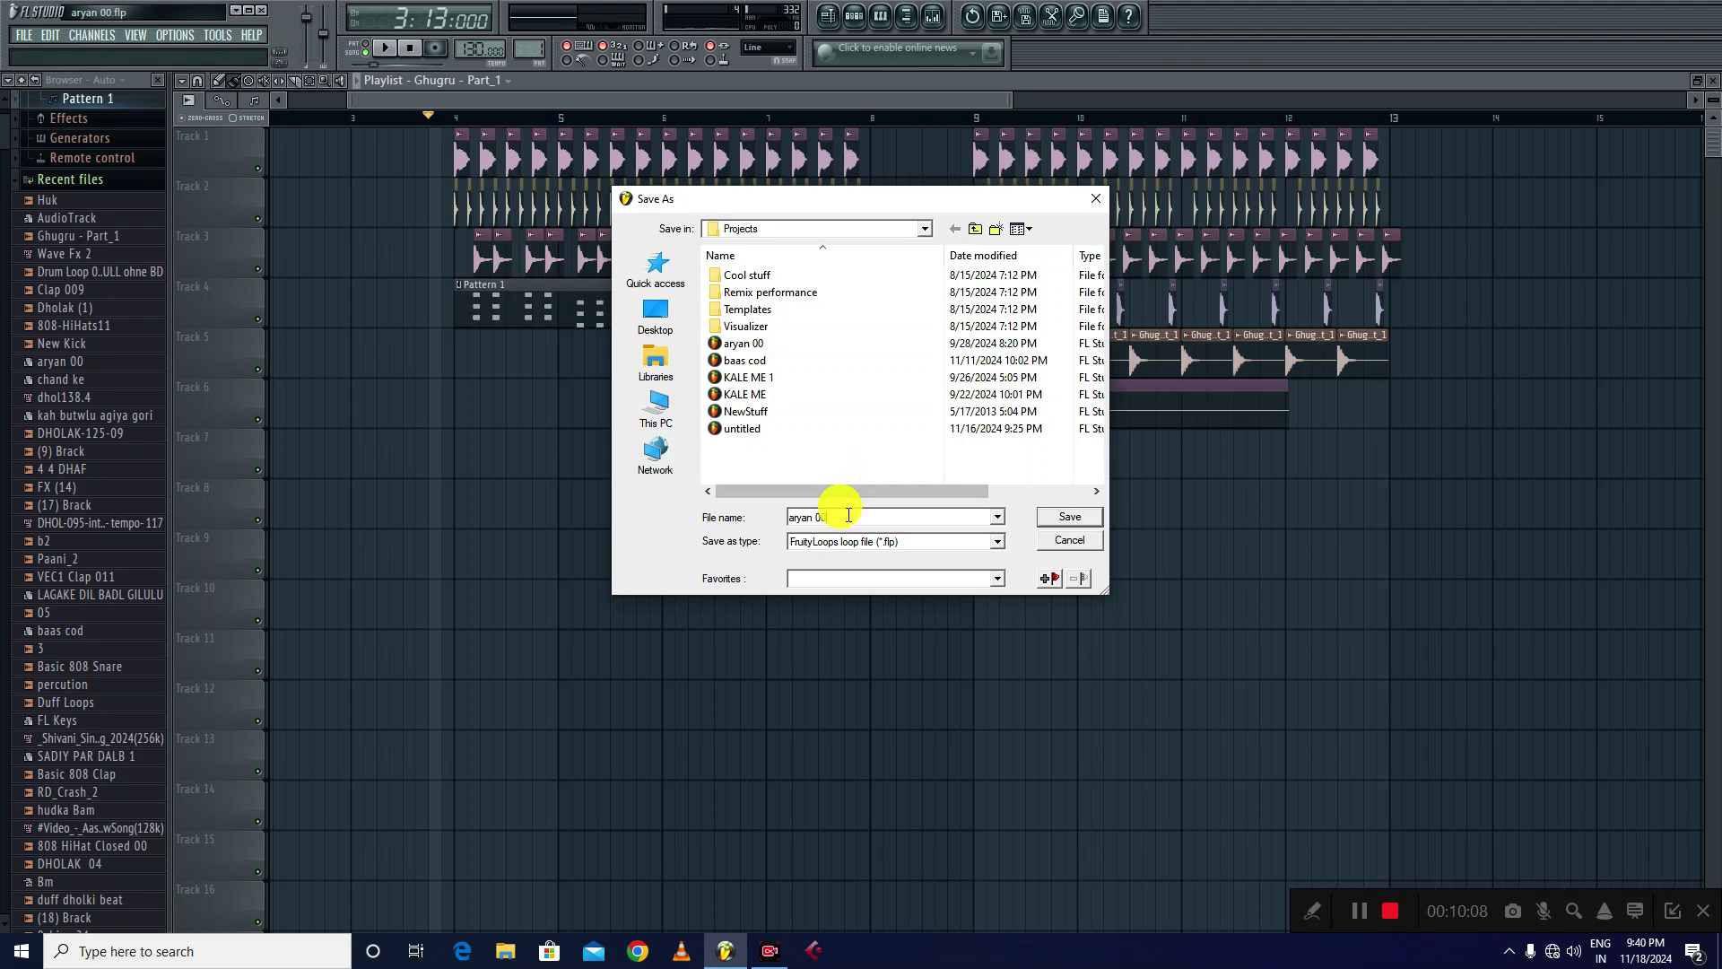
pyautogui.press('BackSpace')
pyautogui.press('BackSpace')
pyautogui.press('BackSpace')
pyautogui.press('BackSpace')
pyautogui.press('BackSpace')
pyautogui.press('BackSpace')
pyautogui.press('BackSpace')
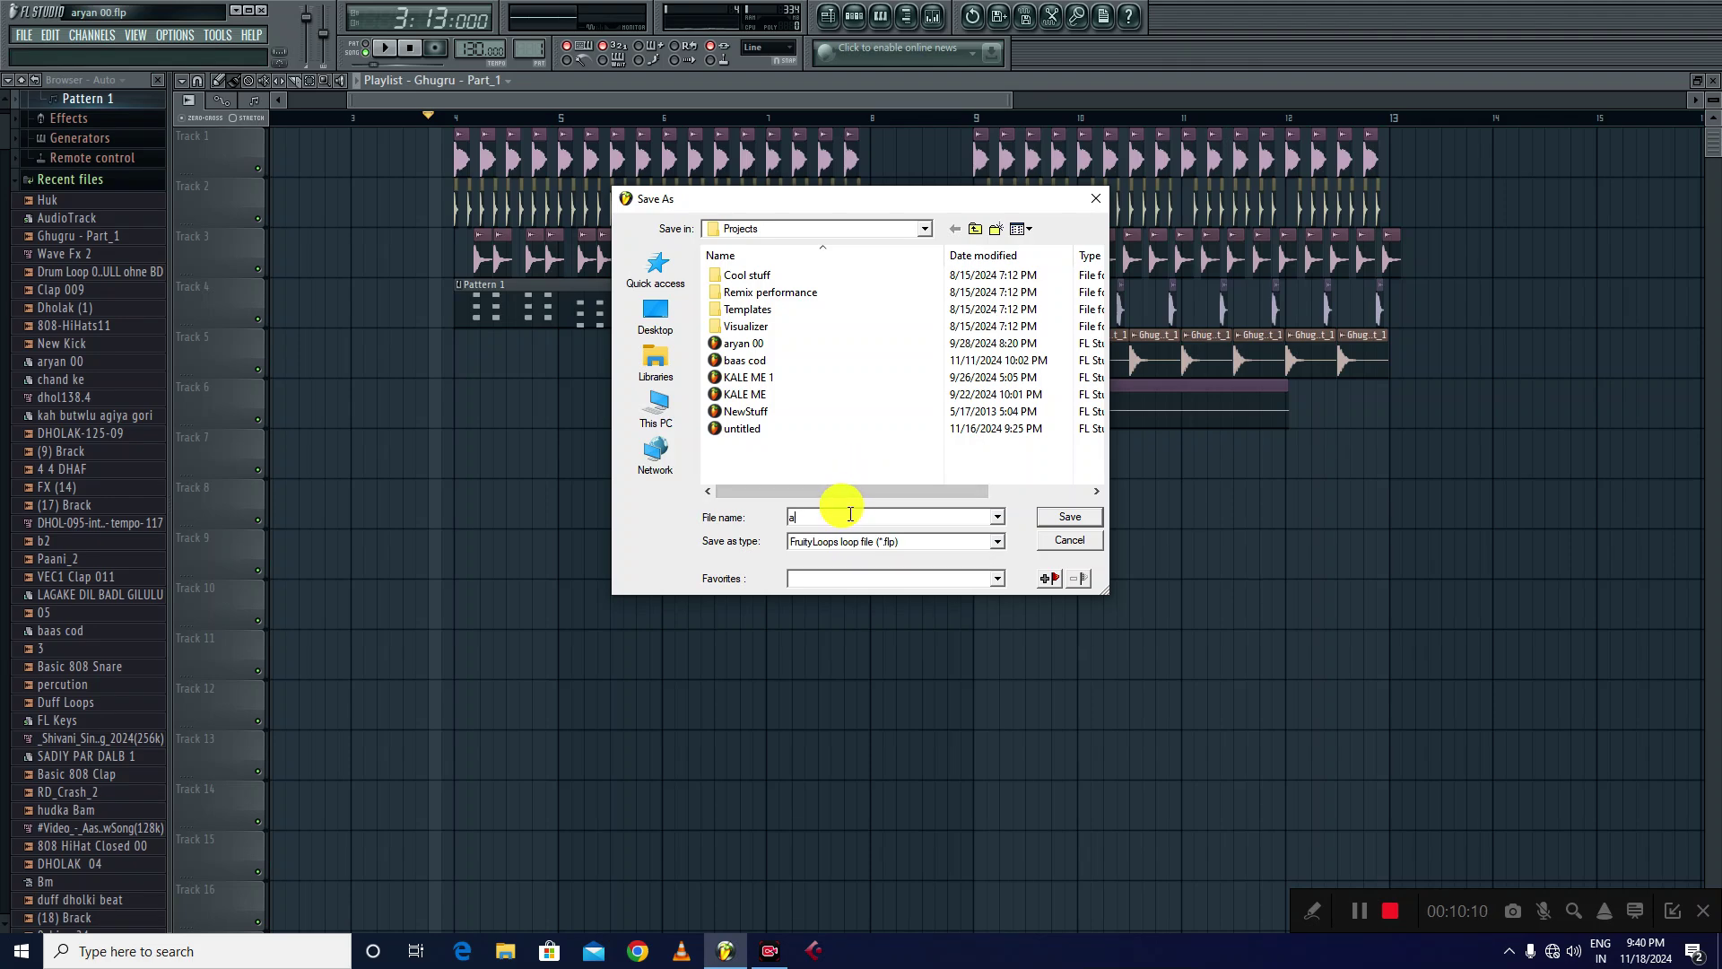
pyautogui.write('b')
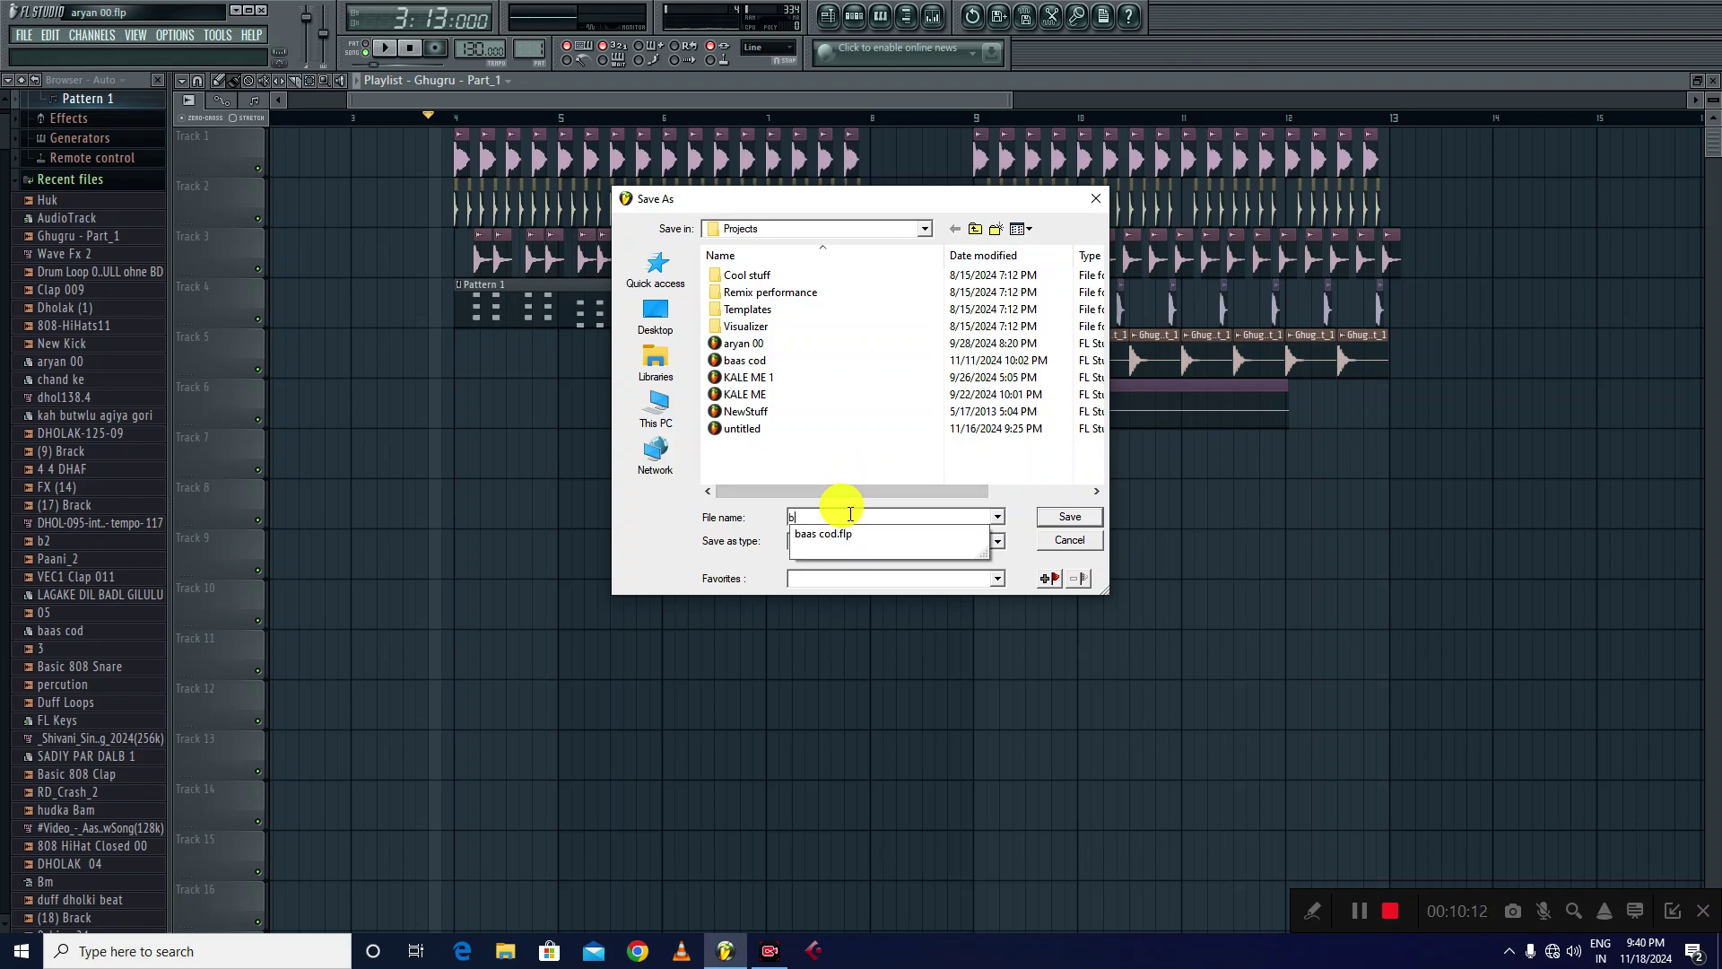
pyautogui.write('et')
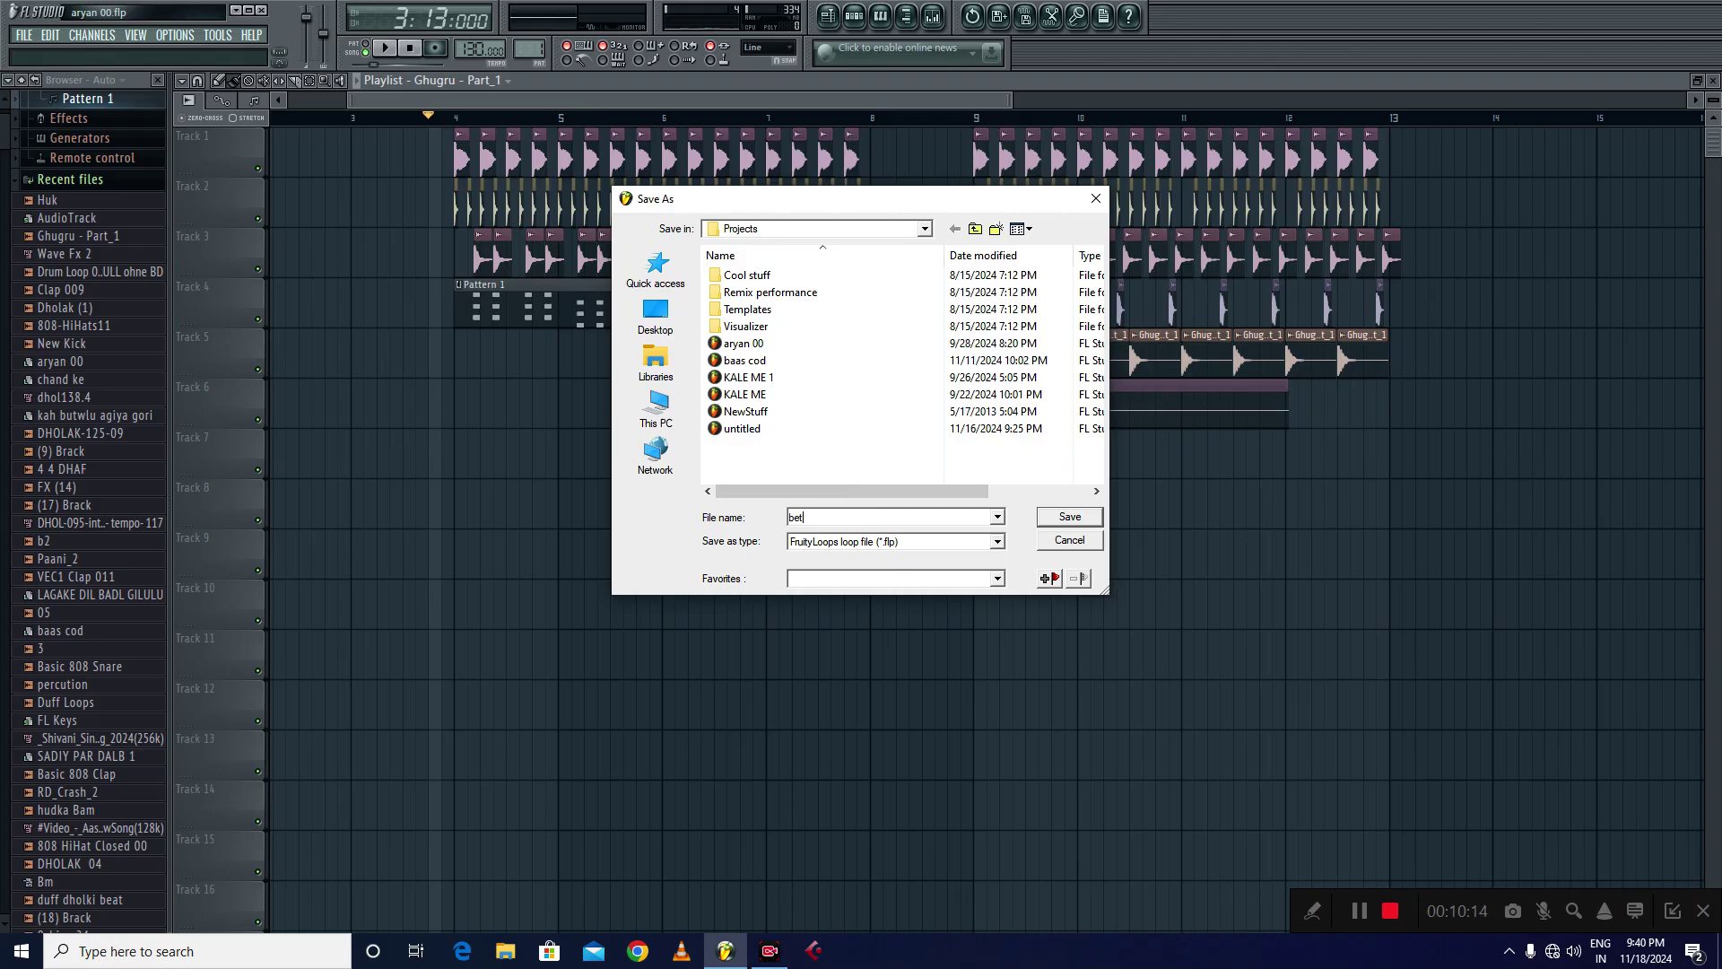
pyautogui.write(' kaise')
pyautogui.press('Return')
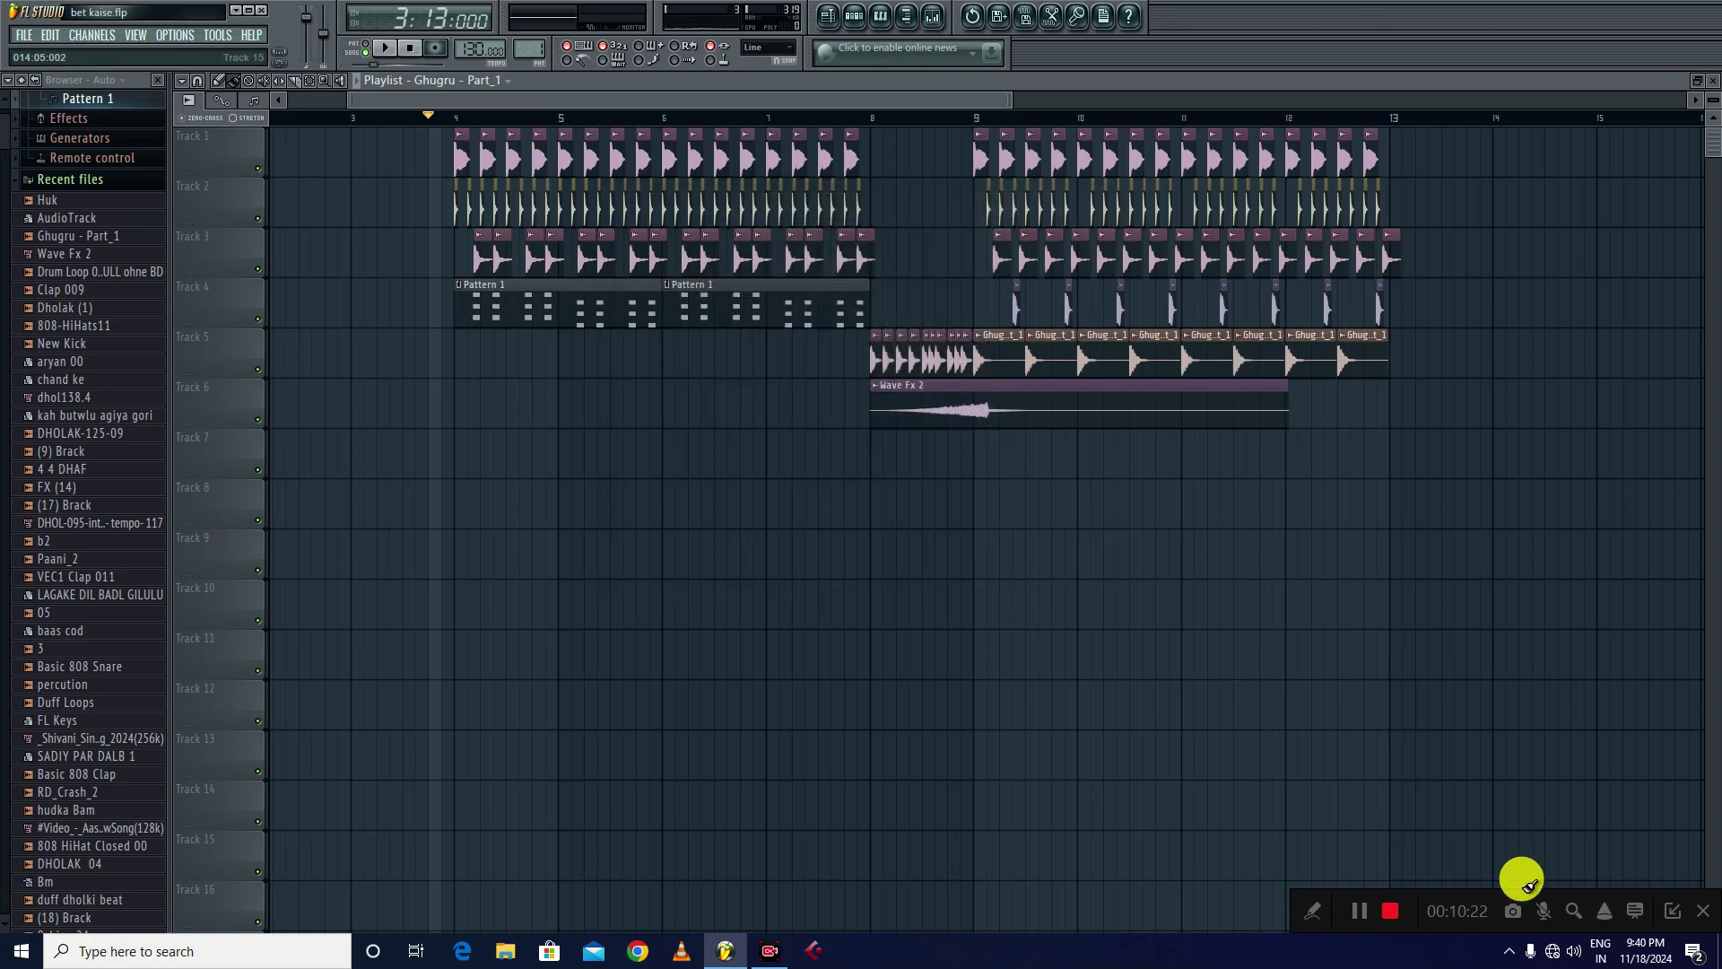